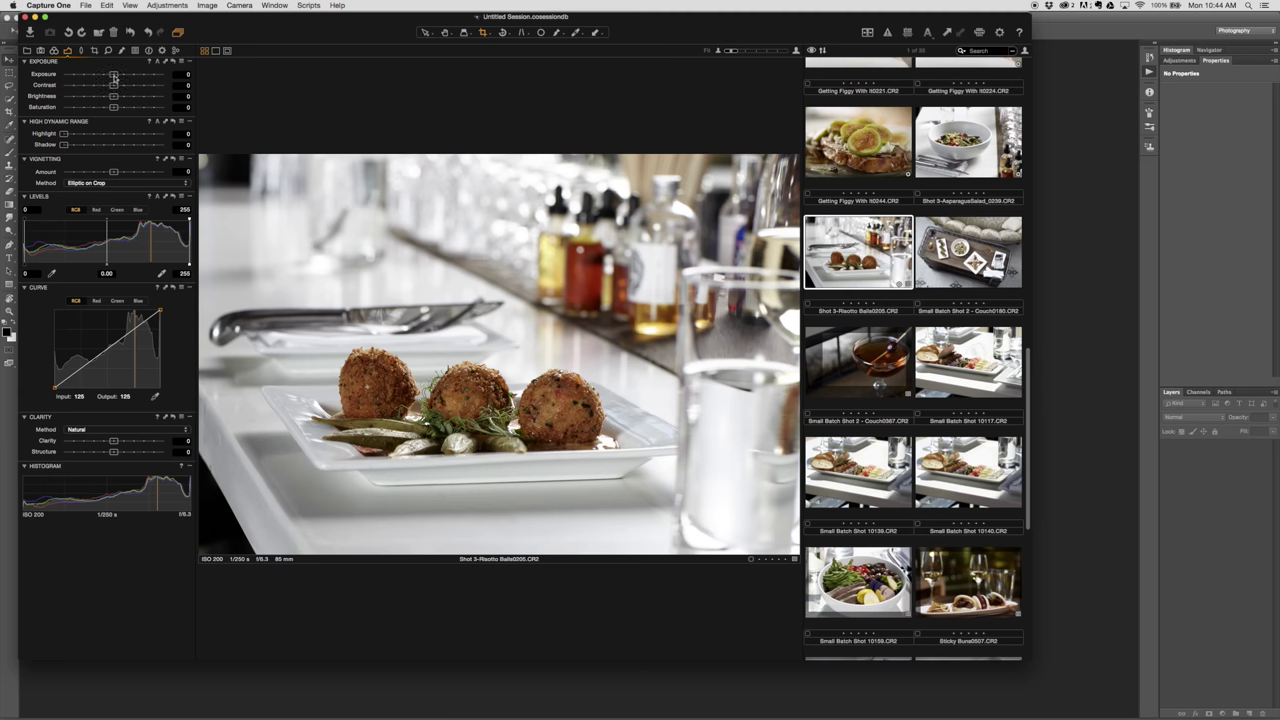
- Try a higher exposure of 0.84 on the risotto balls photo and reset the exposure to 0
{"action": "left_click_drag", "start_coordinate": [114, 76], "coordinate": [127, 74]}
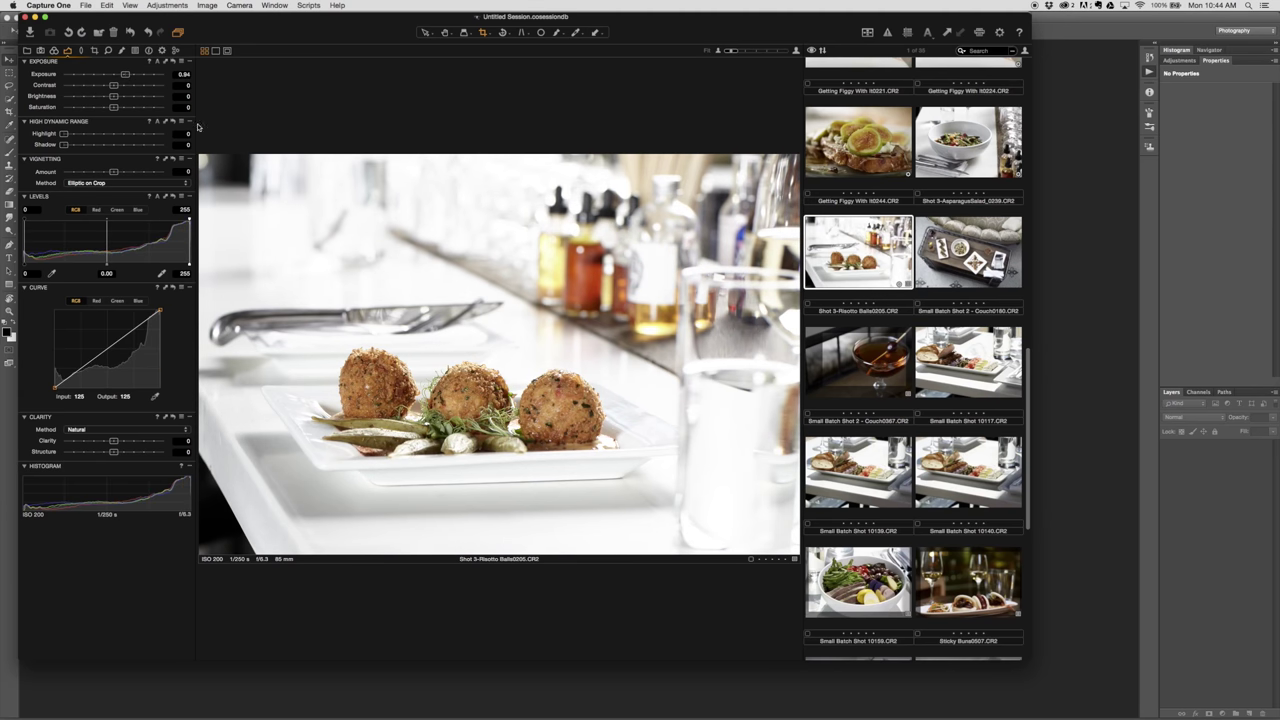
{"action": "left_click_drag", "start_coordinate": [121, 75], "coordinate": [115, 78]}
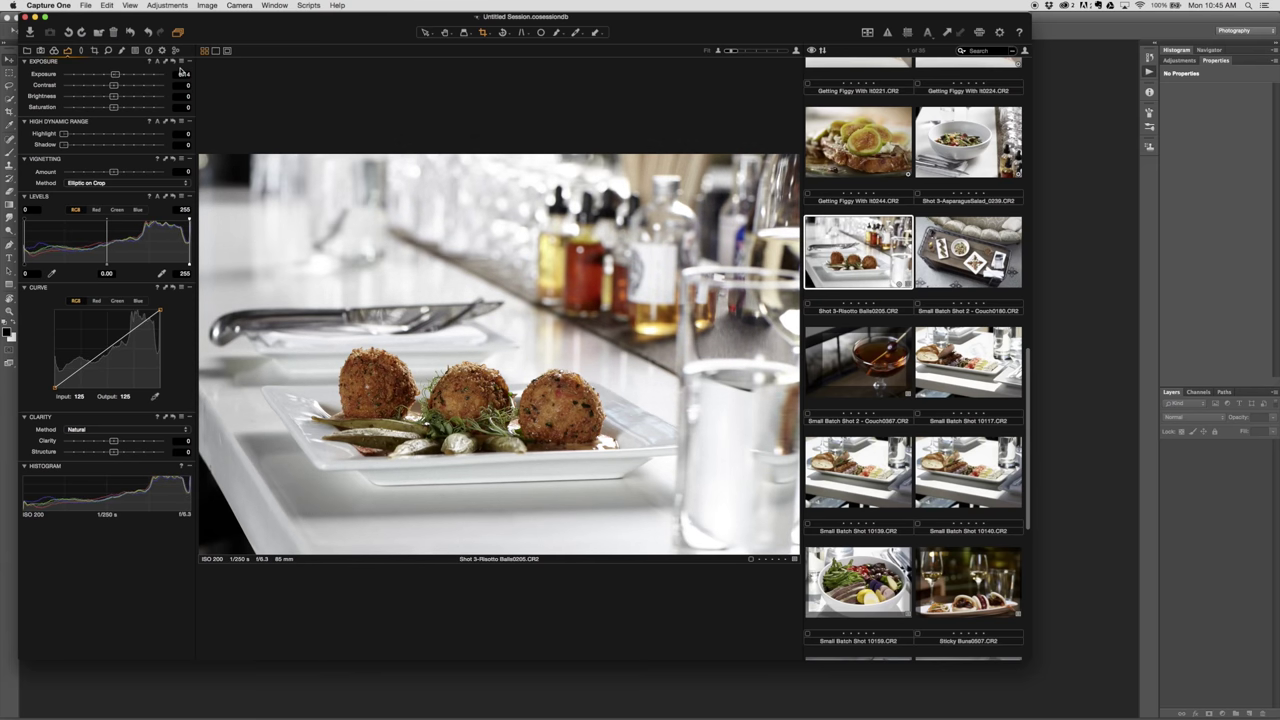
{"action": "left_click", "coordinate": [181, 72]}
{"action": "type", "text": "0"}
{"action": "key", "text": "Tab"}
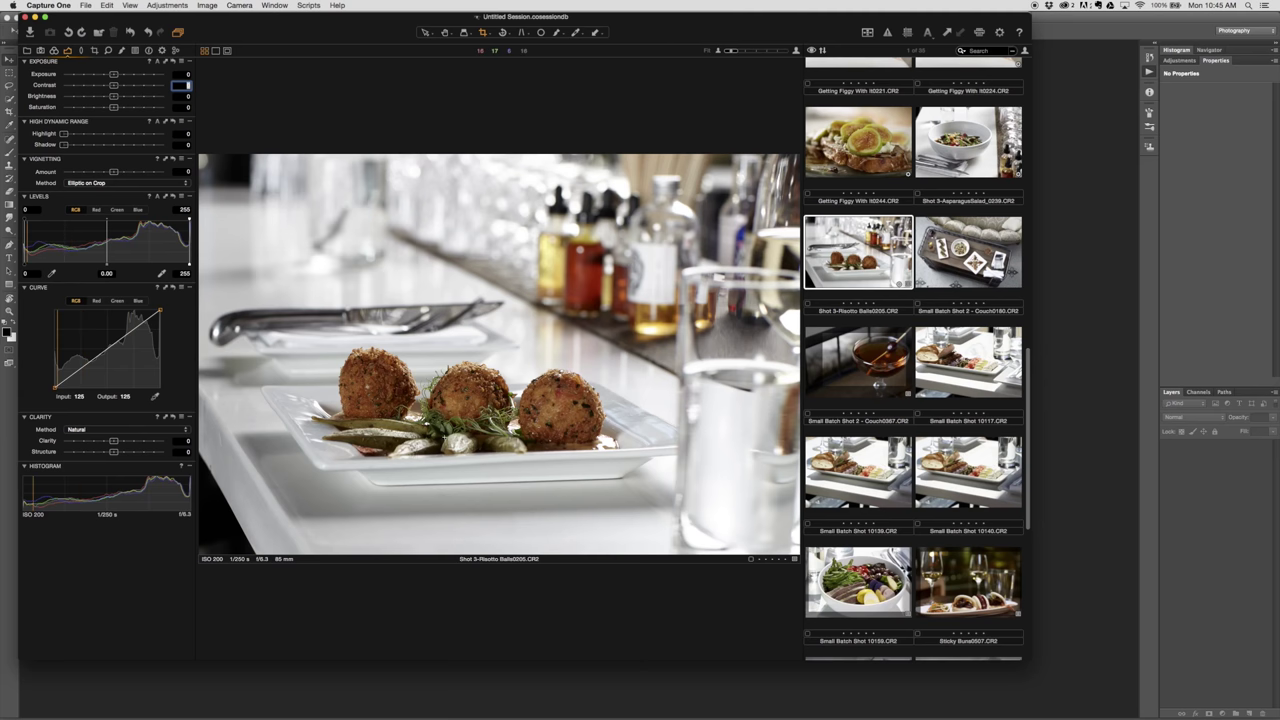
- Process the risotto balls photo into Photoshop and display it in full-screen mode with the Actions panel collapsed
{"action": "key", "text": "super+d"}
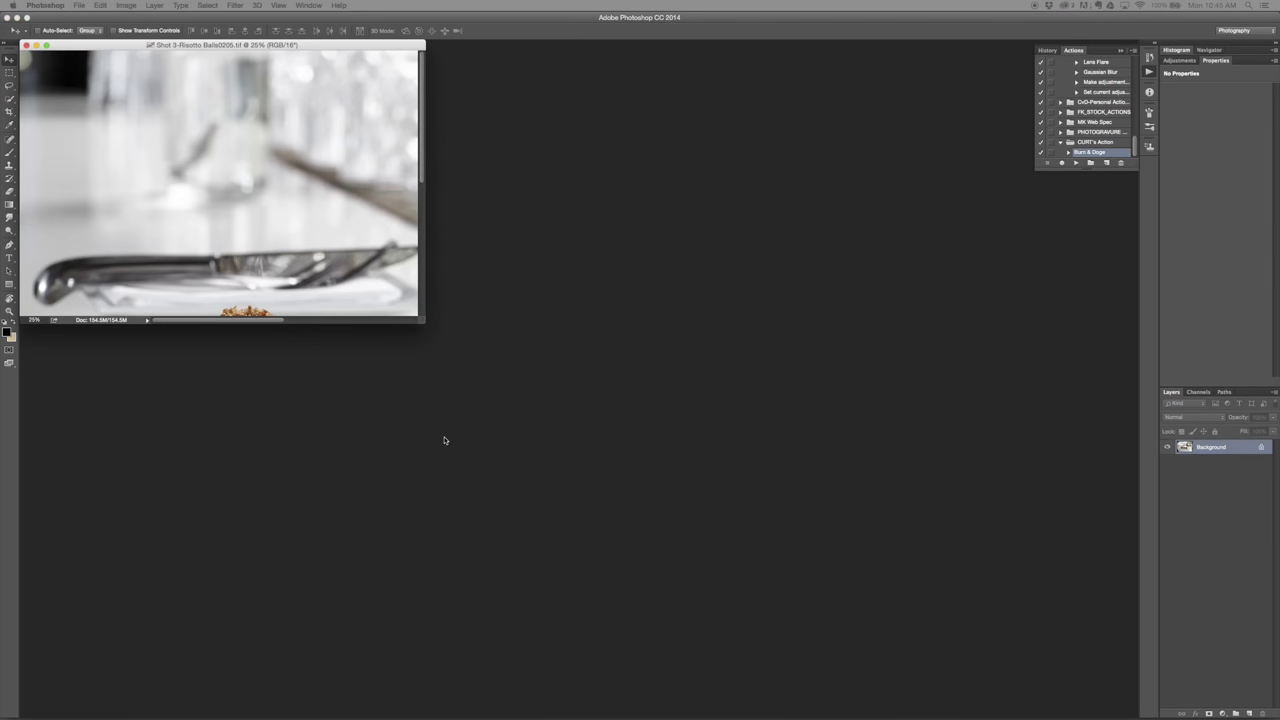
{"action": "key", "text": "f"}
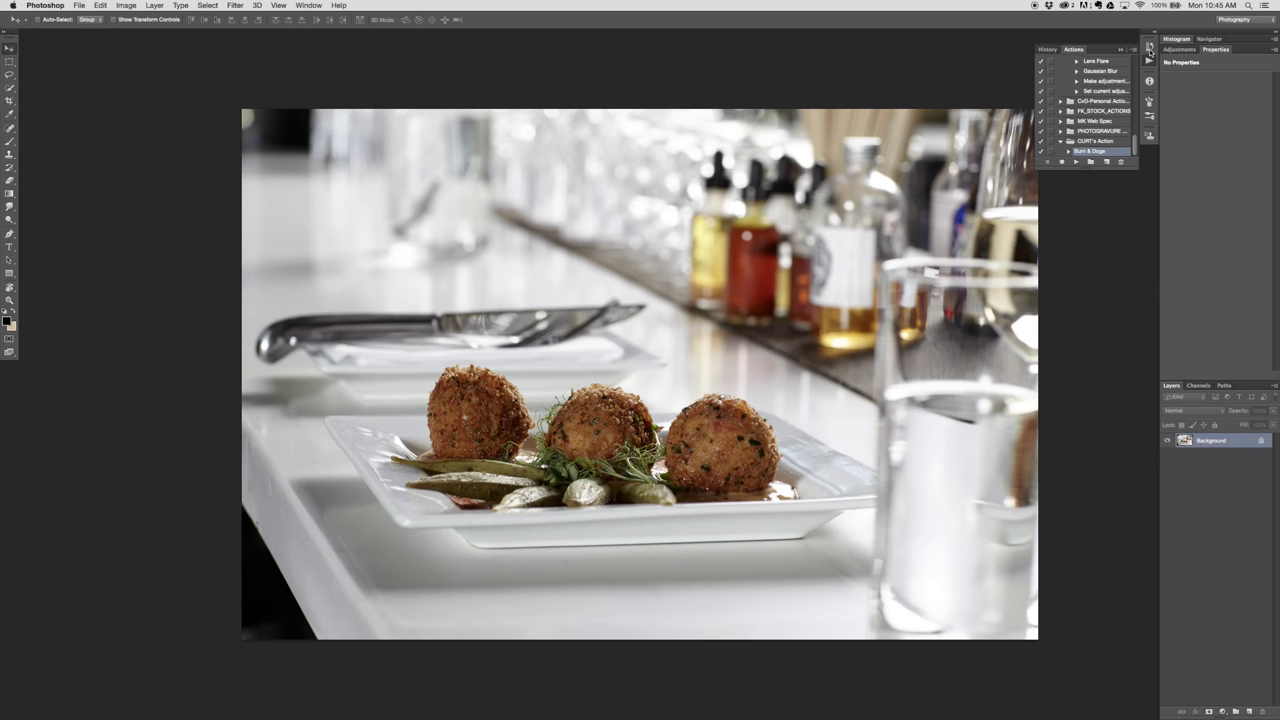
{"action": "left_click", "coordinate": [1149, 60]}
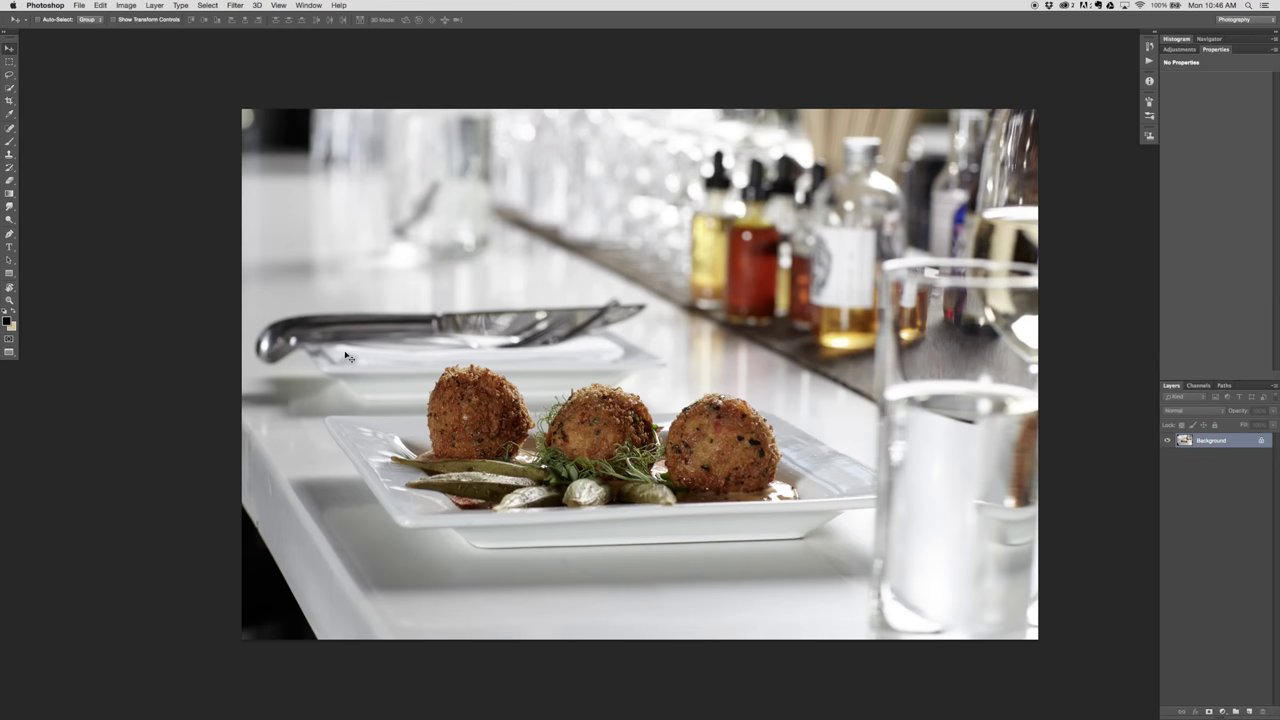
- Copy a rectangular selection around the left and middle risotto balls to a new layer and check it against the background
{"action": "key", "text": "m"}
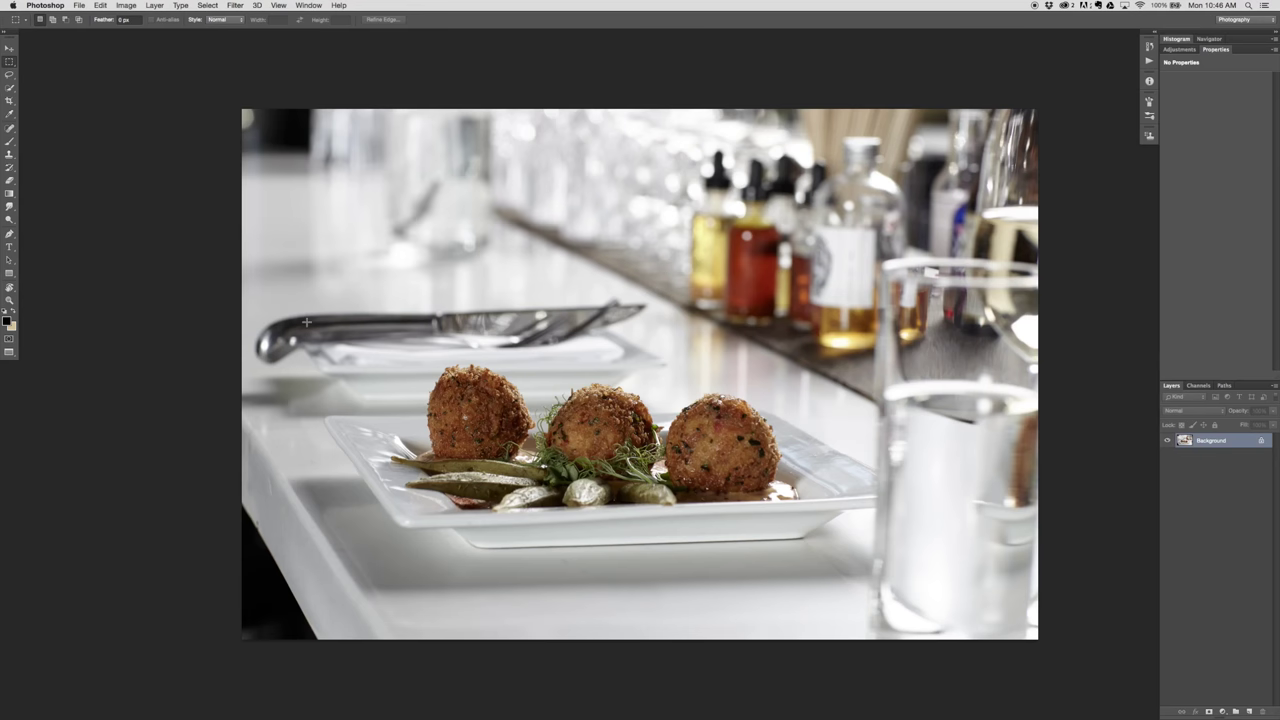
{"action": "left_click_drag", "start_coordinate": [306, 322], "coordinate": [712, 558]}
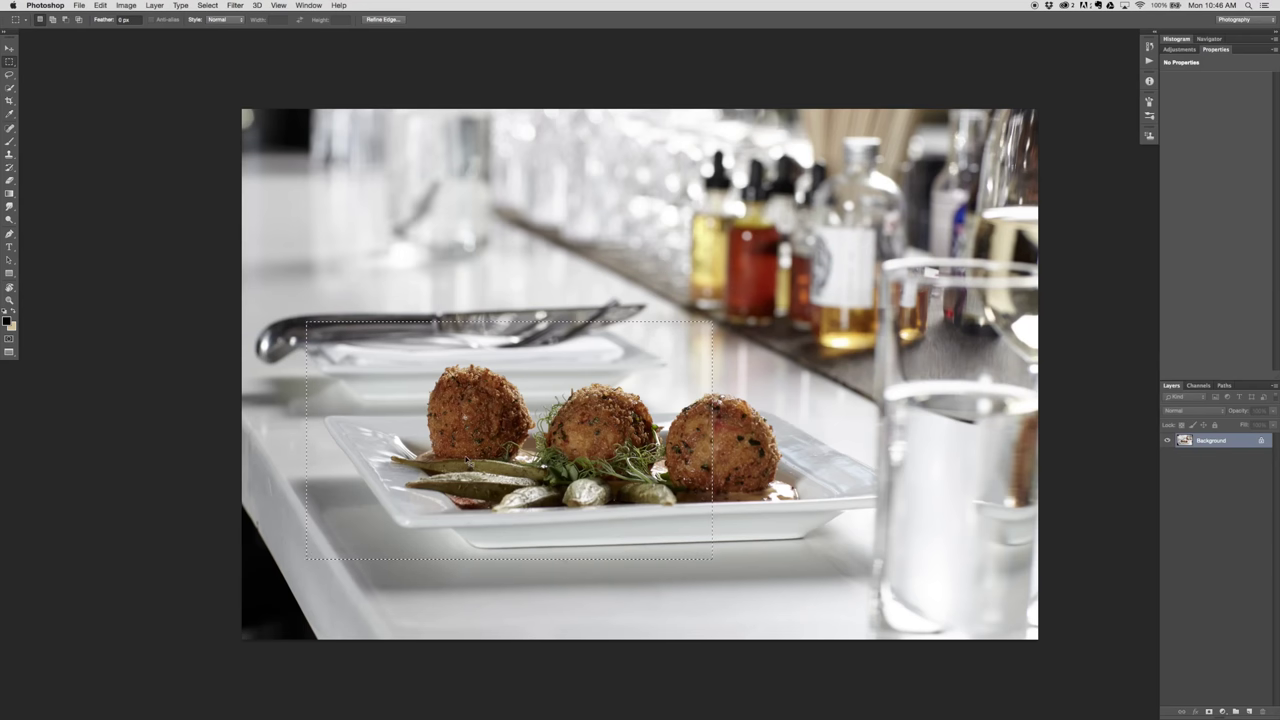
{"action": "key", "text": "super+j"}
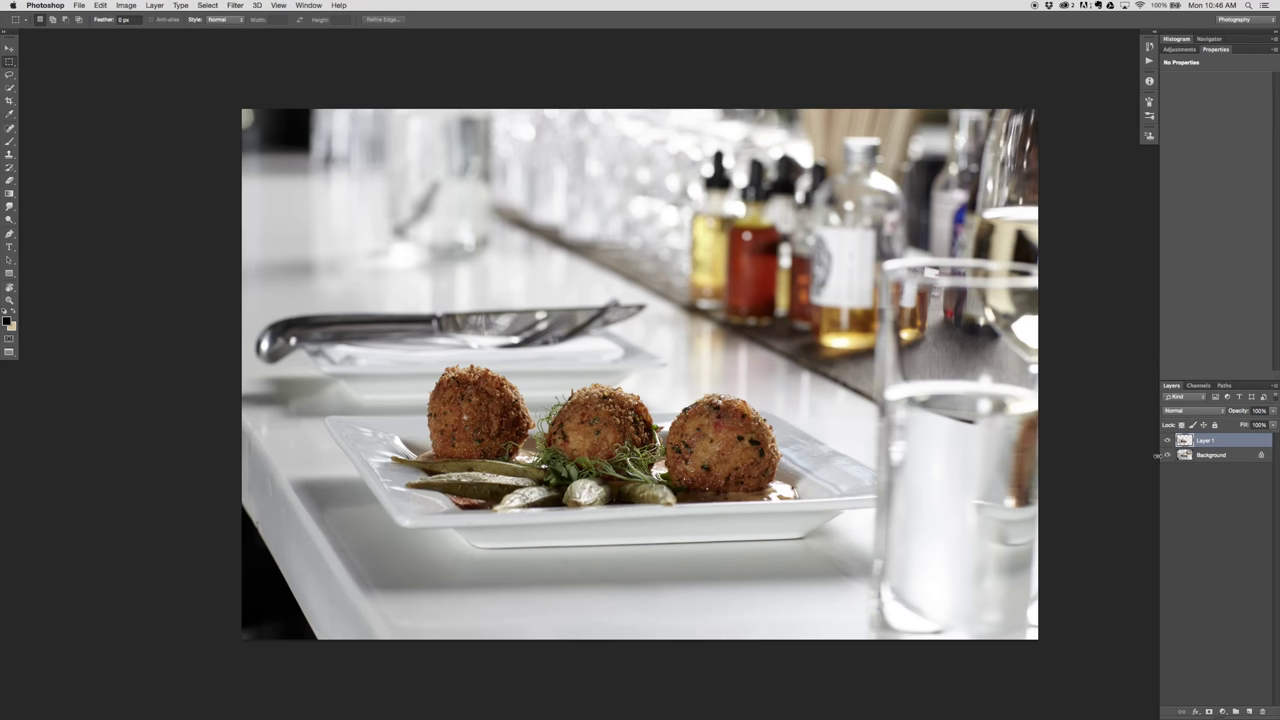
{"action": "left_click", "coordinate": [1167, 455]}
{"action": "left_click", "coordinate": [1167, 455]}
- Open the copied layer in the Liquify filter and enlarge the Forward Warp brush to 600
{"action": "left_click", "coordinate": [233, 5]}
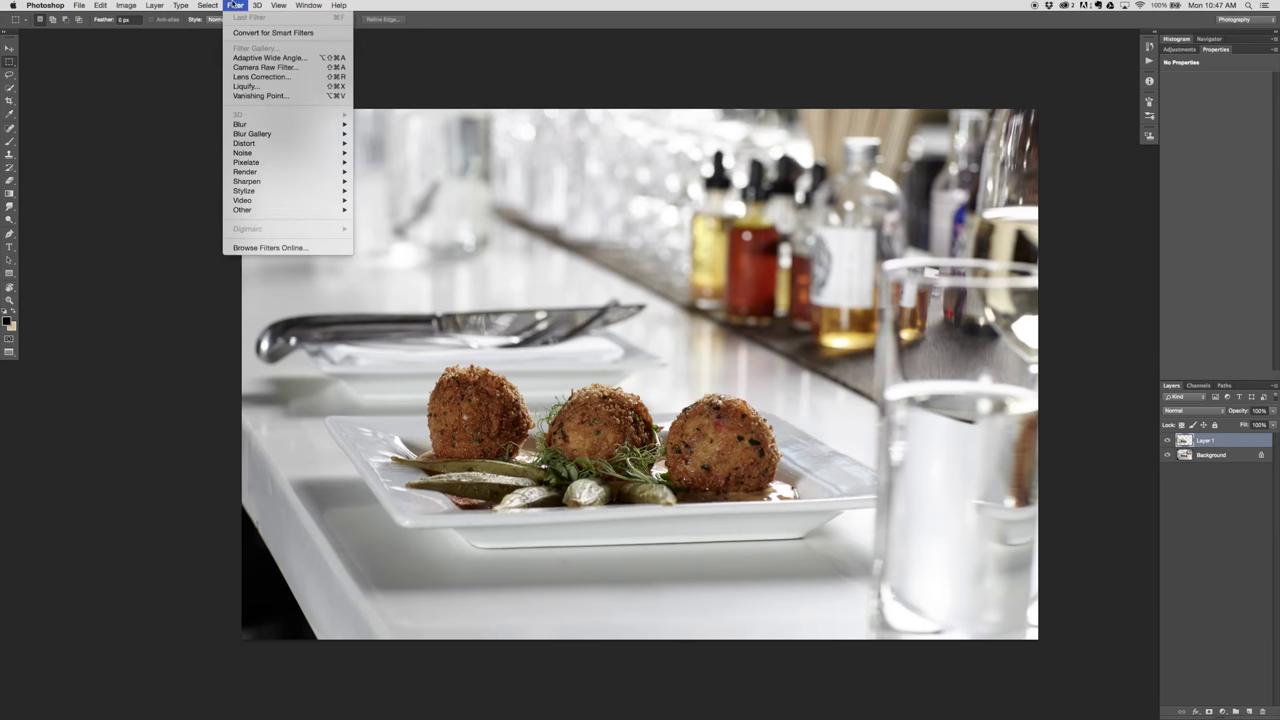
{"action": "left_click", "coordinate": [281, 87]}
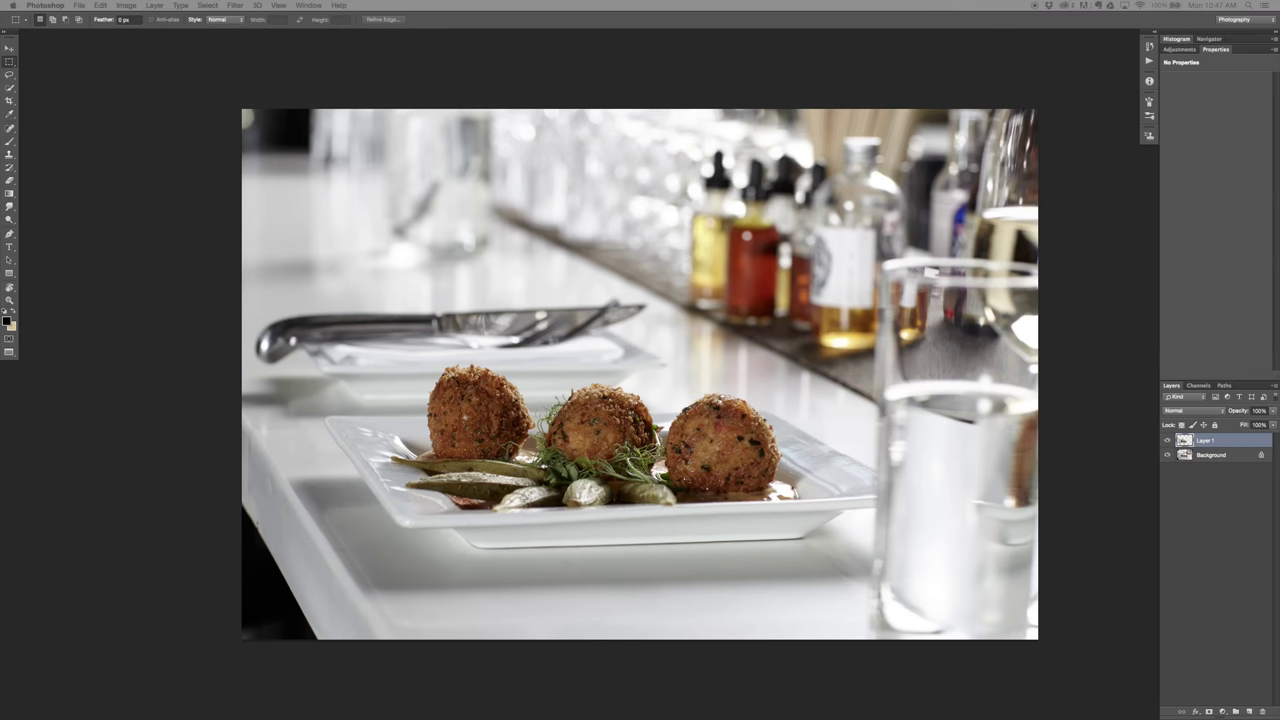
{"action": "mouse_move", "coordinate": [314, 134]}
{"action": "left_mouse_down"}
{"action": "mouse_move", "coordinate": [729, 166]}
{"action": "mouse_move", "coordinate": [725, 178]}
{"action": "left_mouse_up"}
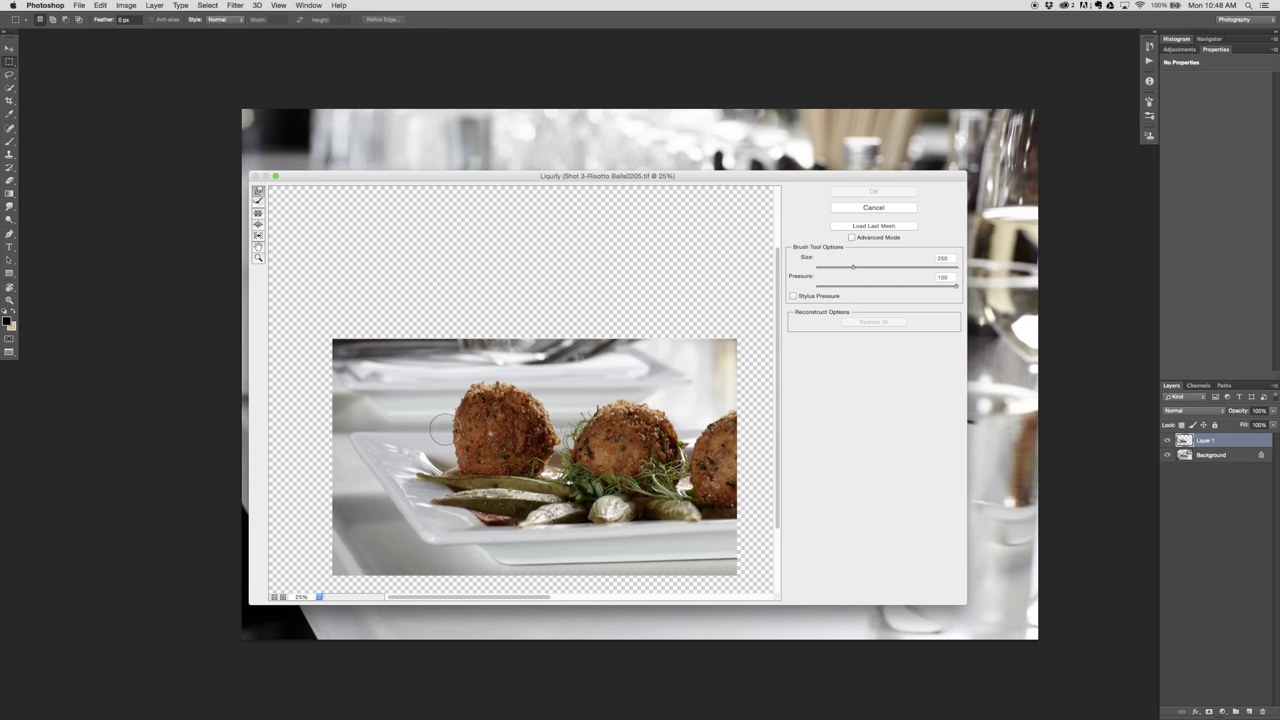
{"action": "key", "text": "super+equal"}
{"action": "mouse_move", "coordinate": [494, 450]}
{"action": "left_mouse_down"}
{"action": "mouse_move", "coordinate": [522, 402]}
{"action": "mouse_move", "coordinate": [515, 385]}
{"action": "left_mouse_up"}
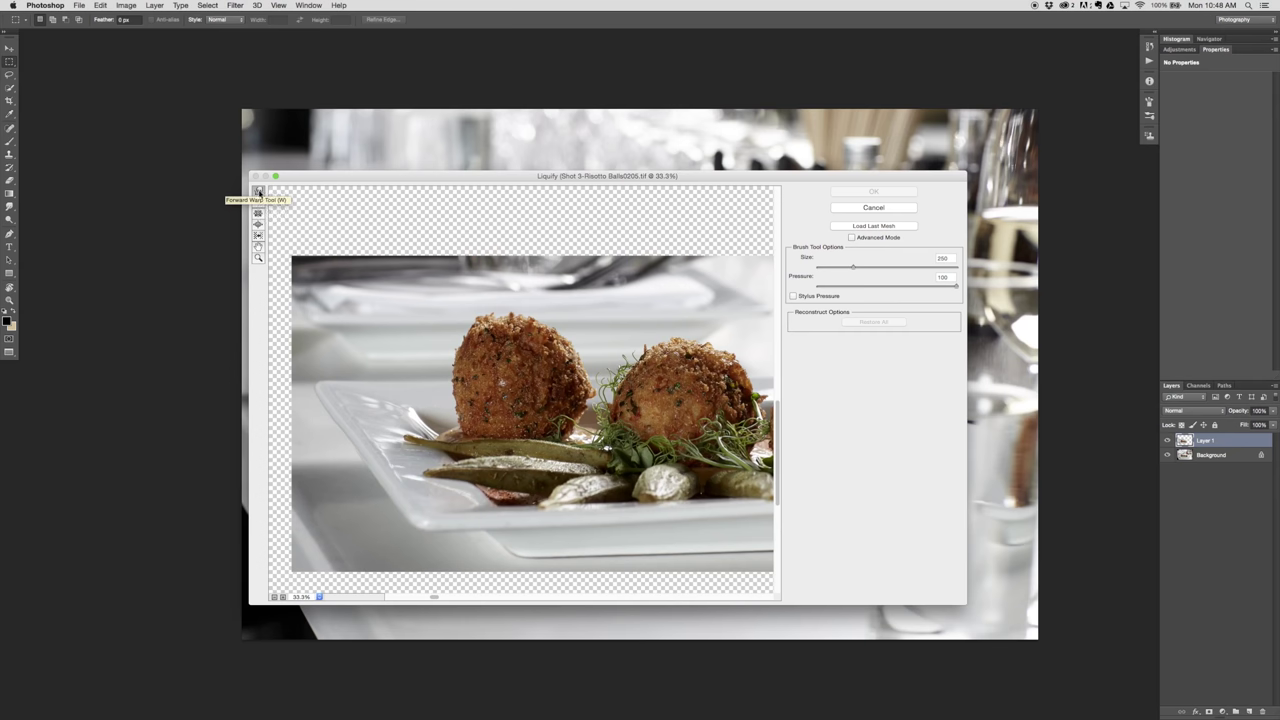
{"action": "key", "text": "]"}
{"action": "key", "text": "]"}
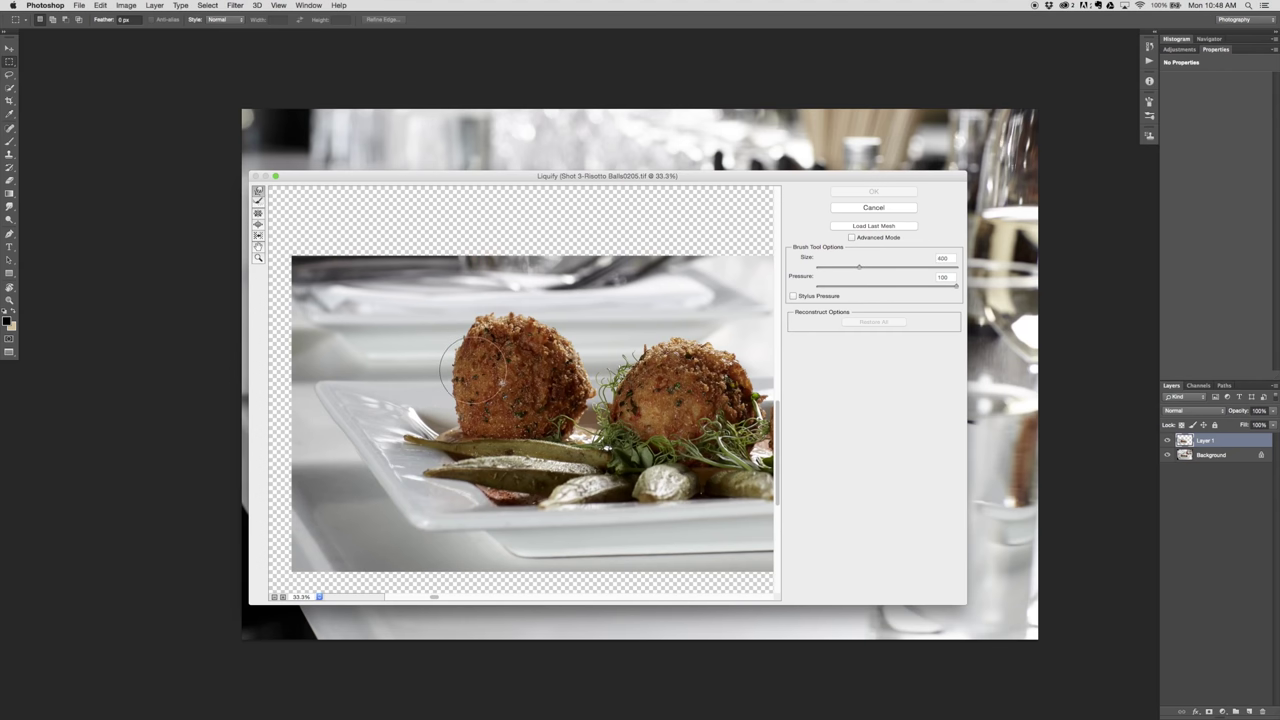
{"action": "key", "text": "bracketright"}
{"action": "key", "text": "bracketright"}
{"action": "key", "text": "bracketright"}
{"action": "key", "text": "bracketright"}
- Try exaggerated forward warps across the risotto balls and garnish, undoing each one
{"action": "mouse_move", "coordinate": [475, 378]}
{"action": "left_mouse_down"}
{"action": "mouse_move", "coordinate": [425, 382]}
{"action": "mouse_move", "coordinate": [308, 452]}
{"action": "left_mouse_up"}
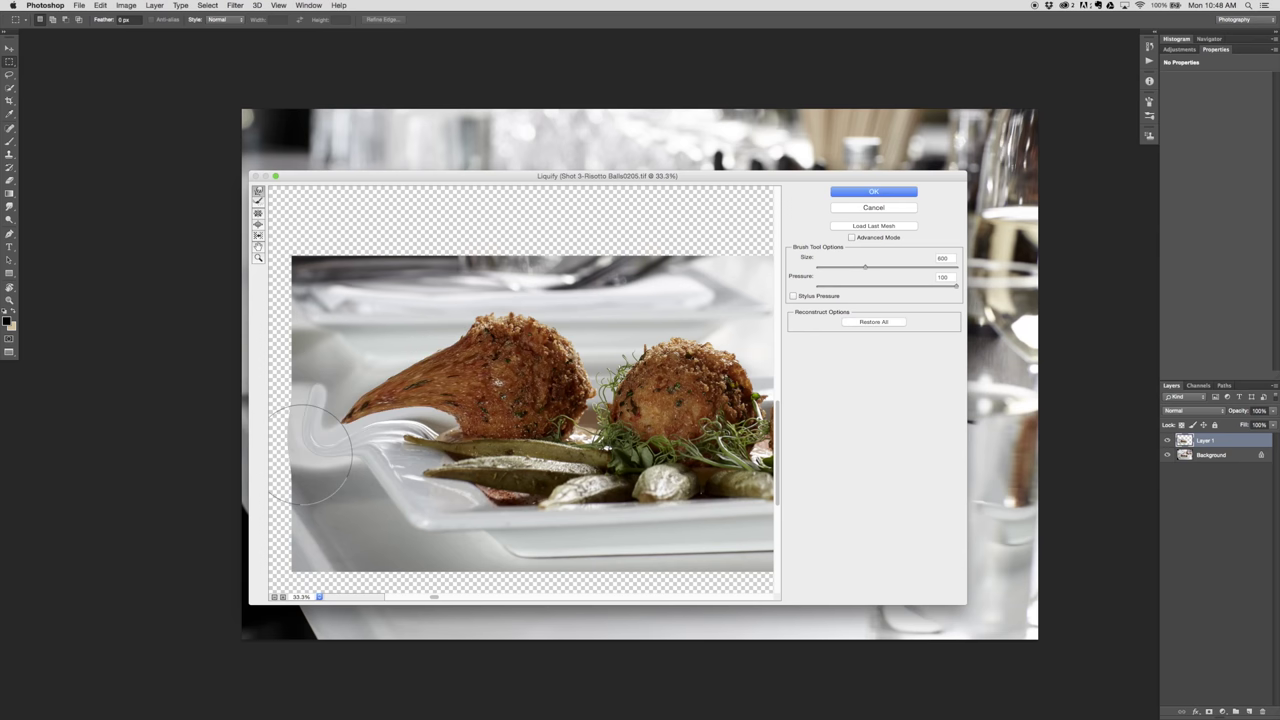
{"action": "key", "text": "super+z"}
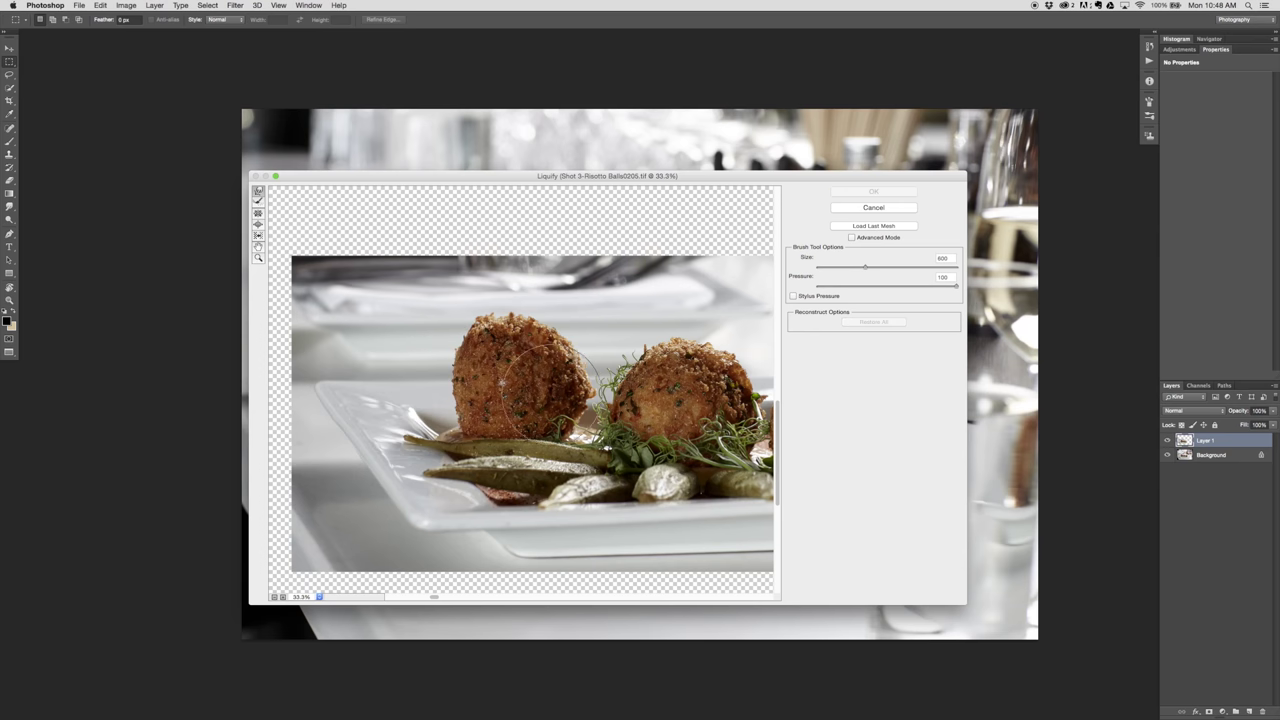
{"action": "mouse_move", "coordinate": [520, 385]}
{"action": "left_mouse_down"}
{"action": "mouse_move", "coordinate": [700, 500]}
{"action": "mouse_move", "coordinate": [560, 540]}
{"action": "left_mouse_up"}
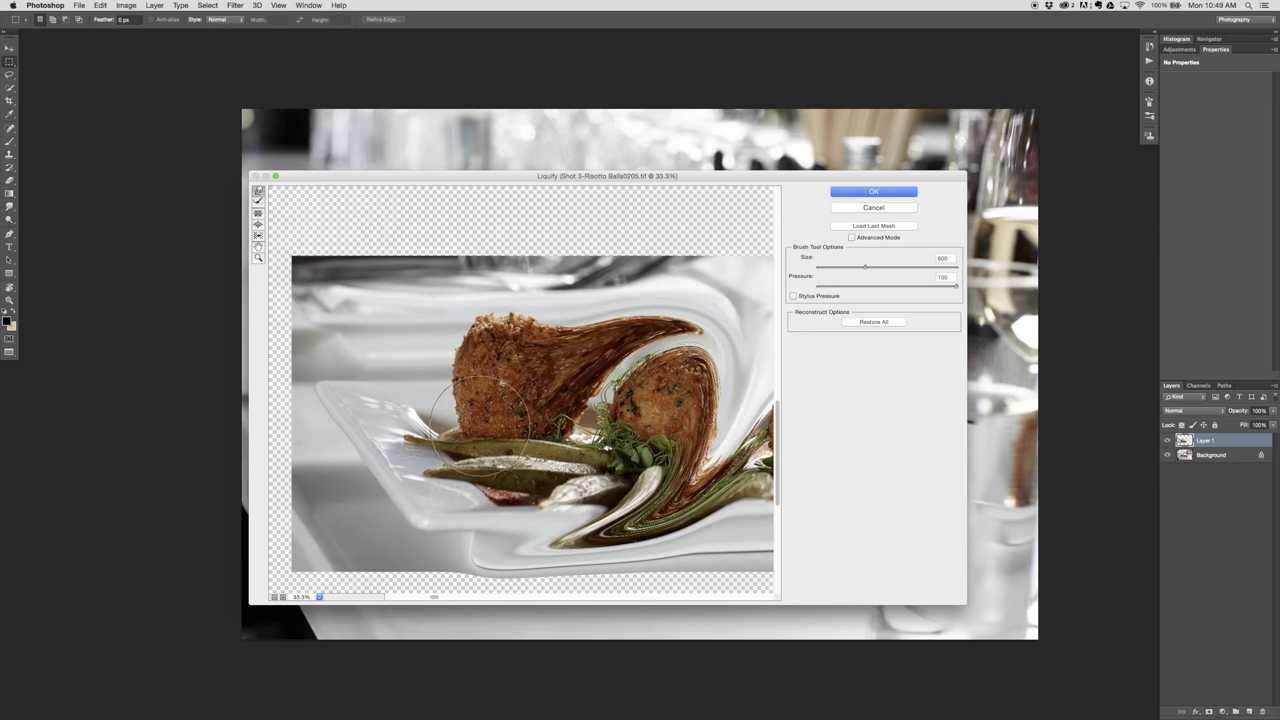
{"action": "key", "text": "super+z"}
{"action": "mouse_move", "coordinate": [545, 345]}
{"action": "left_mouse_down"}
{"action": "mouse_move", "coordinate": [565, 370]}
{"action": "mouse_move", "coordinate": [700, 430]}
{"action": "mouse_move", "coordinate": [677, 492]}
{"action": "left_mouse_up"}
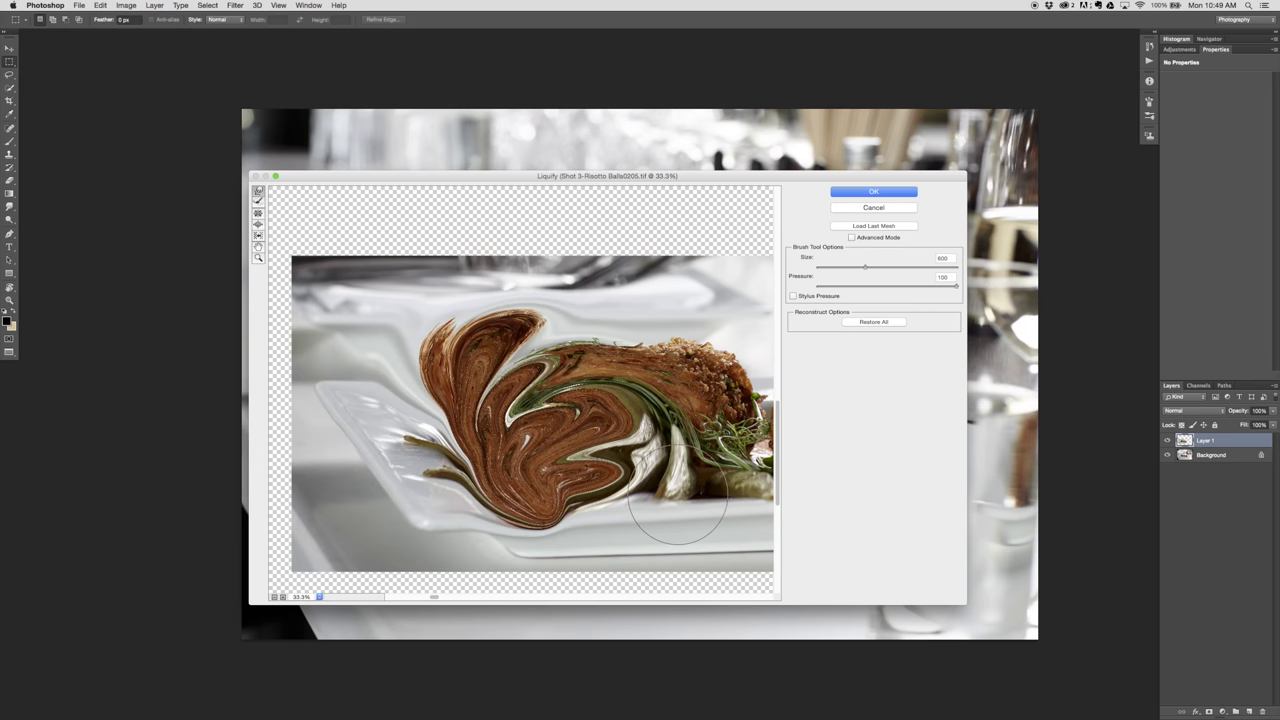
{"action": "key", "text": "alt"}
{"action": "key", "text": "alt+super+z"}
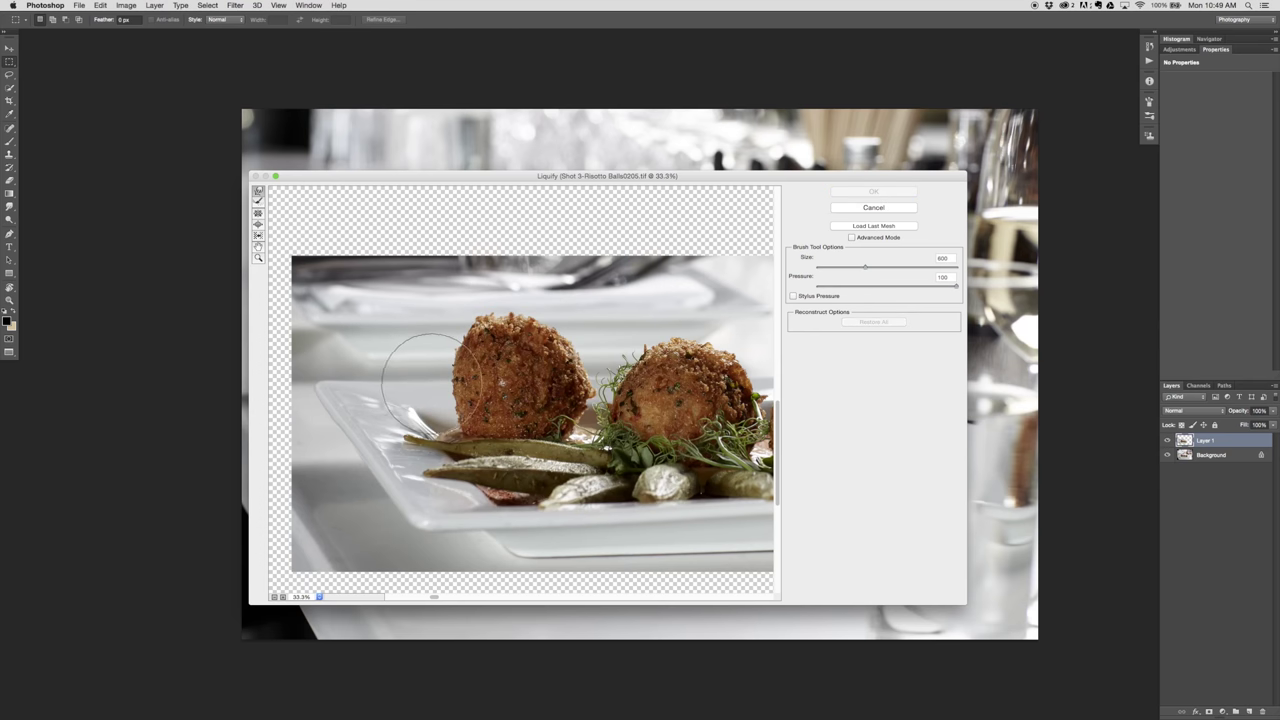
- Push the left edge of the left risotto ball slightly outward with the Forward Warp brush at size 600
{"action": "key", "text": "bracketleft"}
{"action": "key", "text": "bracketright"}
{"action": "left_click_drag", "start_coordinate": [466, 374], "coordinate": [436, 375]}
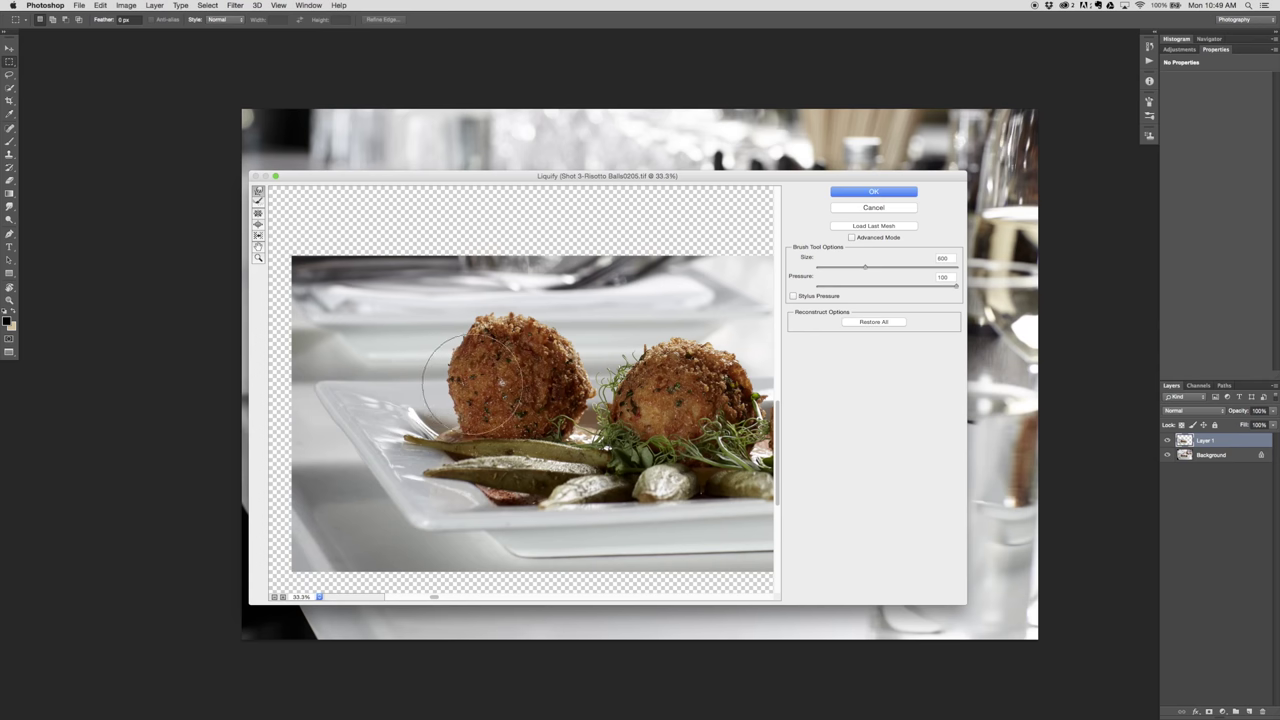
- Reduce the warp brush to 250 and nudge the lower-left edge of the left risotto ball outward
{"action": "key", "text": "bracketleft"}
{"action": "key", "text": "bracketleft"}
{"action": "key", "text": "bracketleft"}
{"action": "key", "text": "bracketleft"}
{"action": "key", "text": "bracketleft"}
{"action": "key", "text": "bracketleft"}
{"action": "key", "text": "bracketleft"}
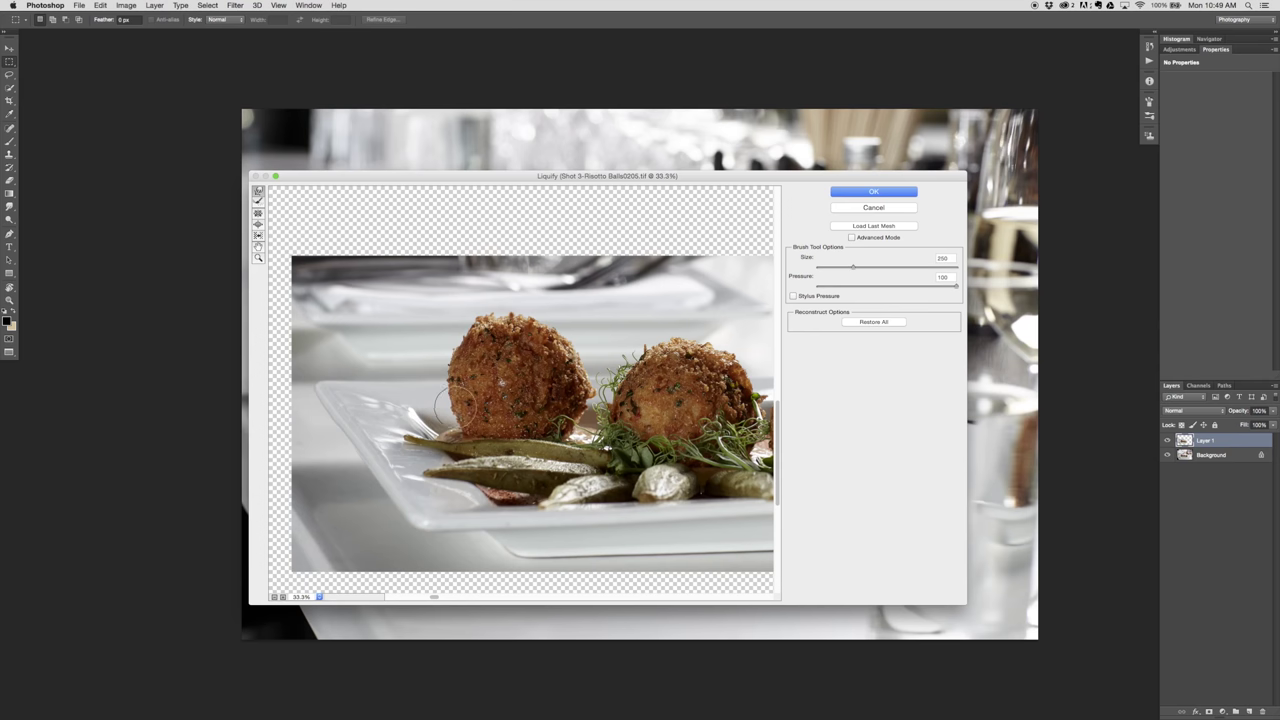
{"action": "left_click_drag", "start_coordinate": [459, 414], "coordinate": [453, 417]}
- Adjust the warp brush between 500 and 400 and further round out the left side of the left risotto ball
{"action": "key", "text": "bracketright"}
{"action": "key", "text": "bracketright"}
{"action": "key", "text": "bracketright"}
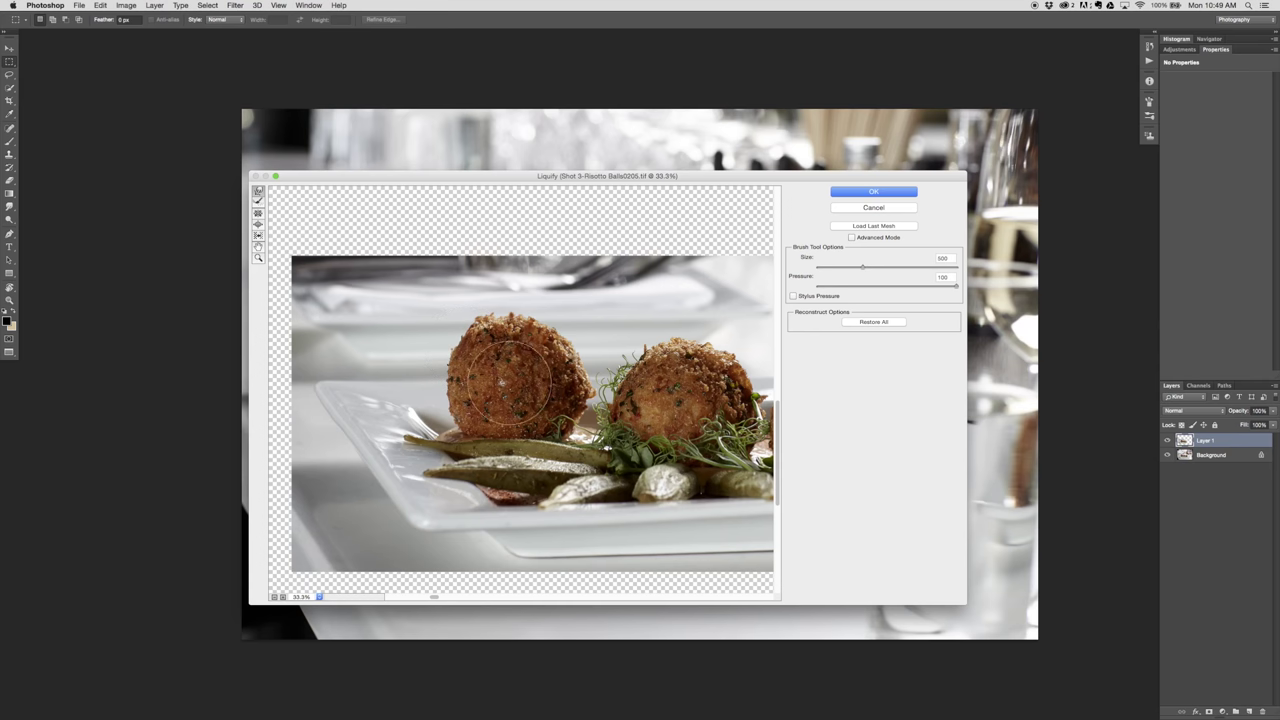
{"action": "key", "text": "bracketleft"}
{"action": "key", "text": "bracketleft"}
{"action": "key", "text": "bracketleft"}
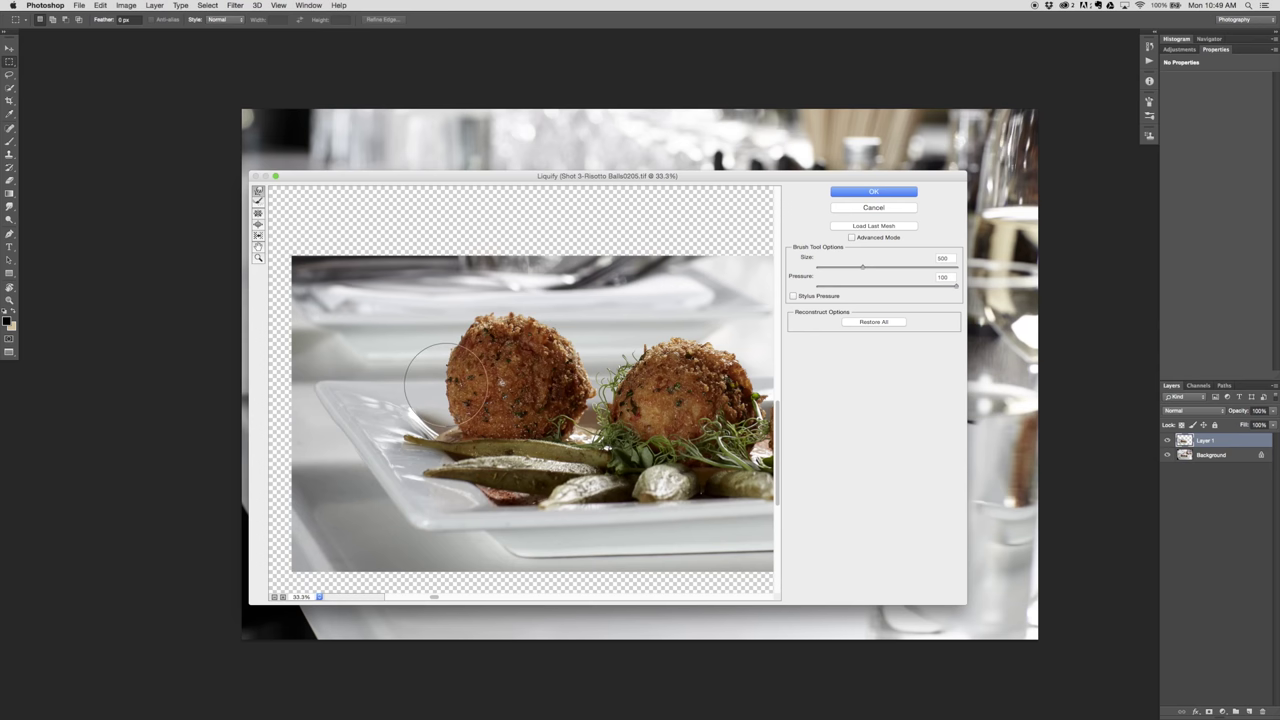
{"action": "key", "text": "bracketleft"}
{"action": "key", "text": "bracketright"}
{"action": "key", "text": "bracketright"}
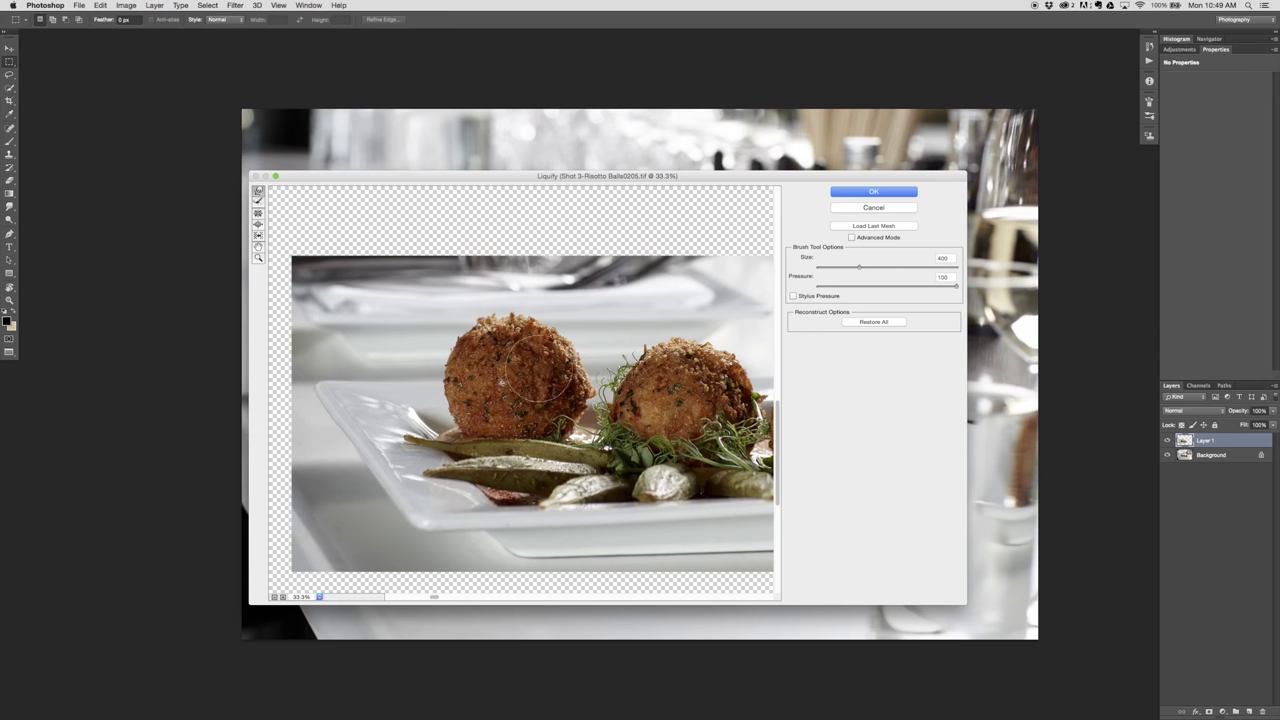
- Shrink the warp brush below 400 for fine edge work and apply the Liquify reshaping to the layer
{"action": "key", "text": "bracketleft"}
{"action": "key", "text": "bracketleft"}
{"action": "key", "text": "bracketleft"}
{"action": "key", "text": "bracketleft"}
{"action": "key", "text": "bracketleft"}
{"action": "key", "text": "bracketleft"}
{"action": "key", "text": "bracketleft"}
{"action": "key", "text": "bracketleft"}
{"action": "key", "text": "bracketleft"}
{"action": "left_click", "coordinate": [885, 195]}
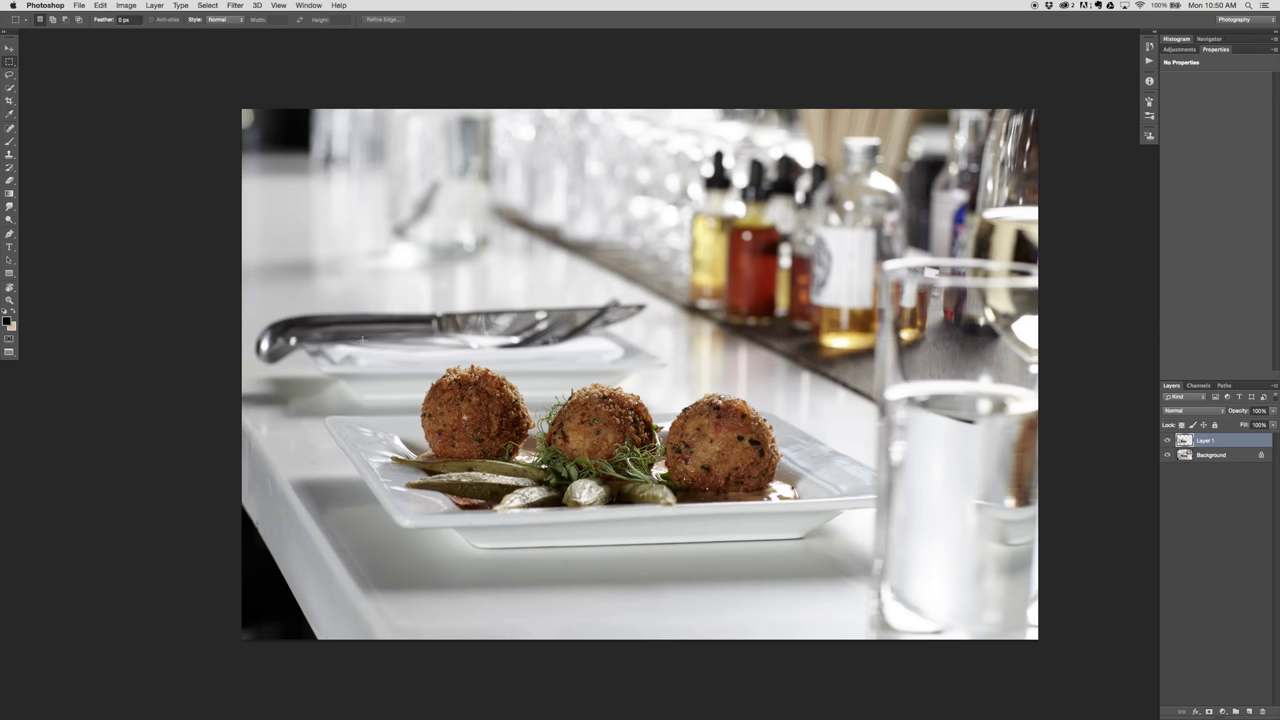
- Compare the left risotto ball before and after reshaping by toggling the visibility of Layer 1
{"action": "key", "text": "v"}
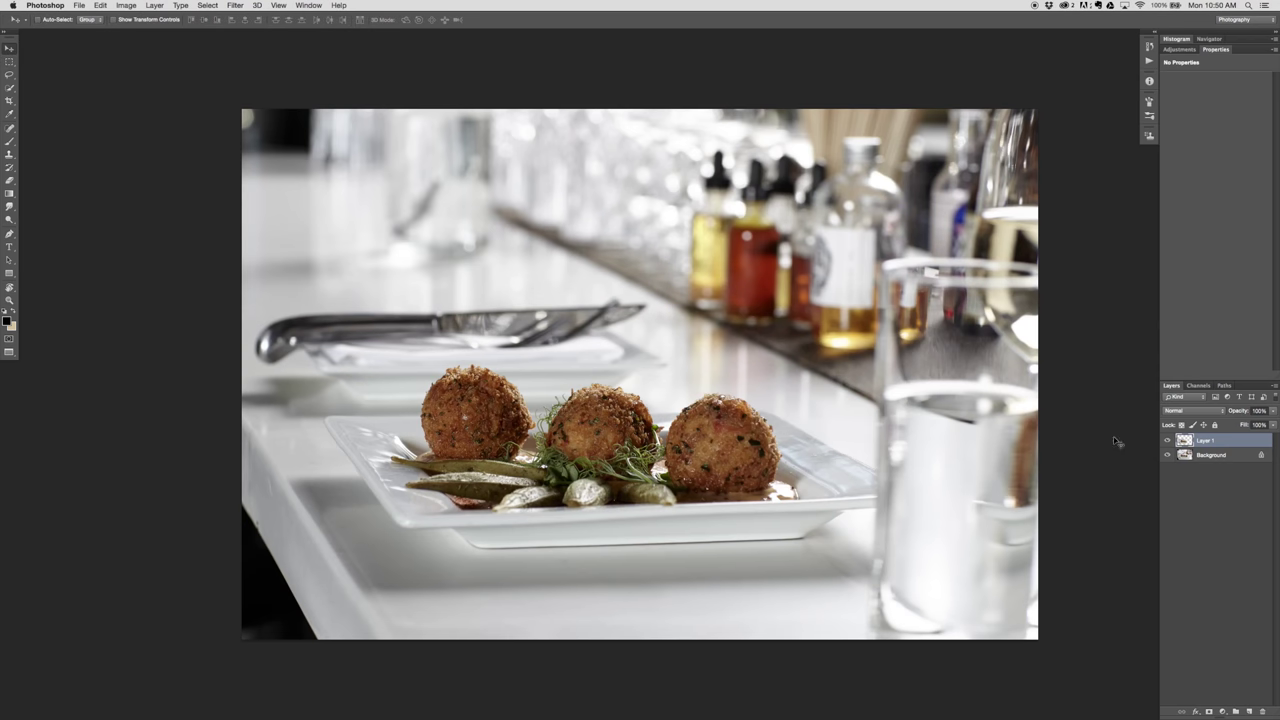
{"action": "left_click", "coordinate": [1168, 441]}
{"action": "left_click", "coordinate": [1168, 441]}
{"action": "left_click", "coordinate": [1168, 441]}
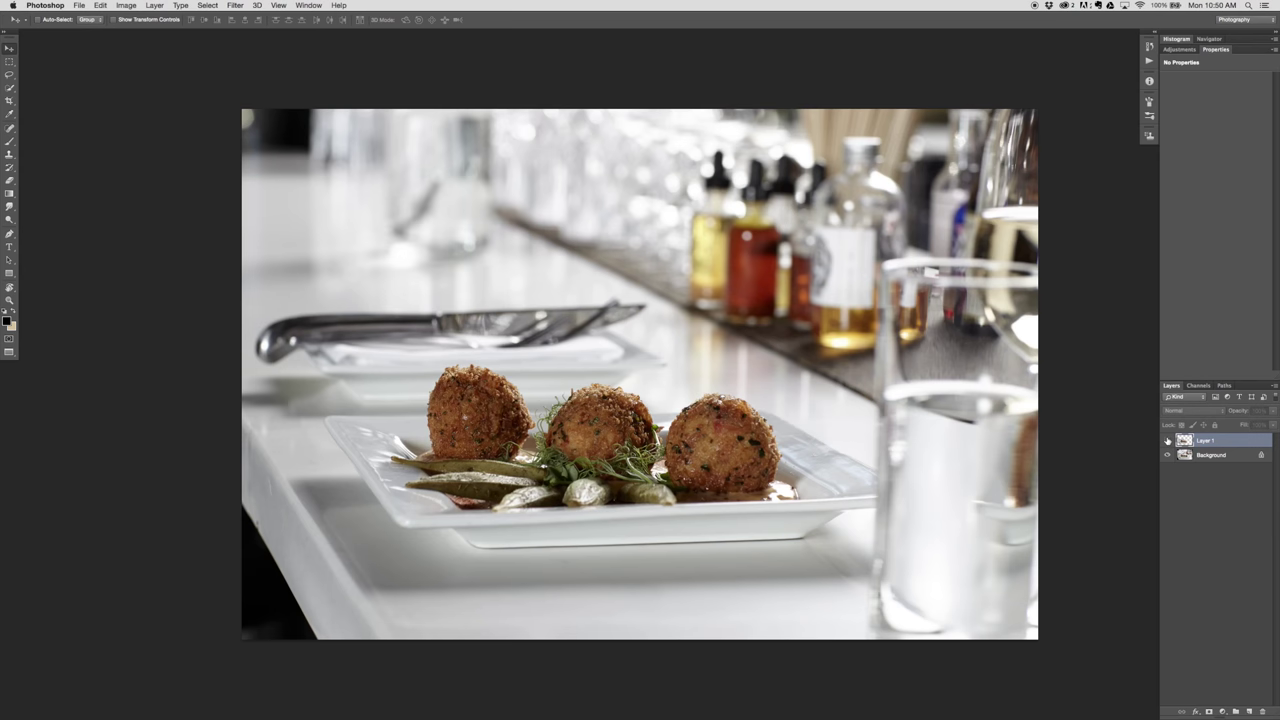
{"action": "left_click", "coordinate": [1167, 441]}
{"action": "left_click", "coordinate": [1167, 441]}
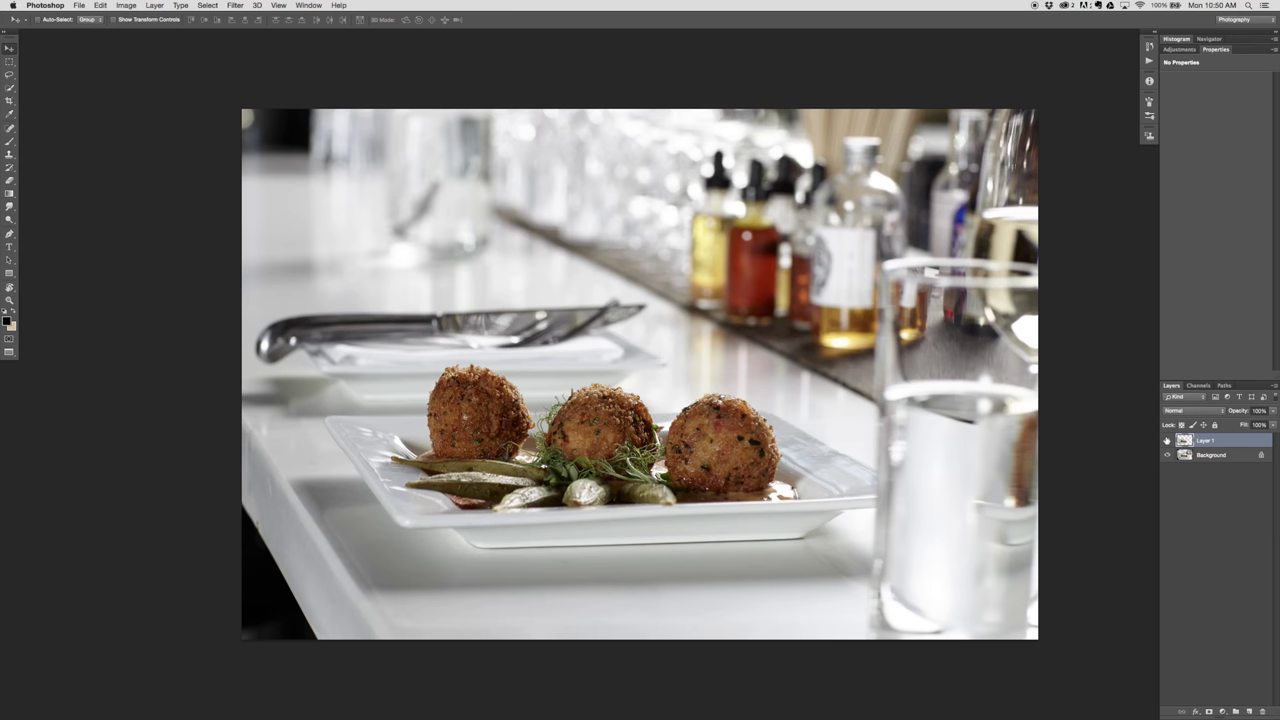
{"action": "left_click", "coordinate": [1166, 441]}
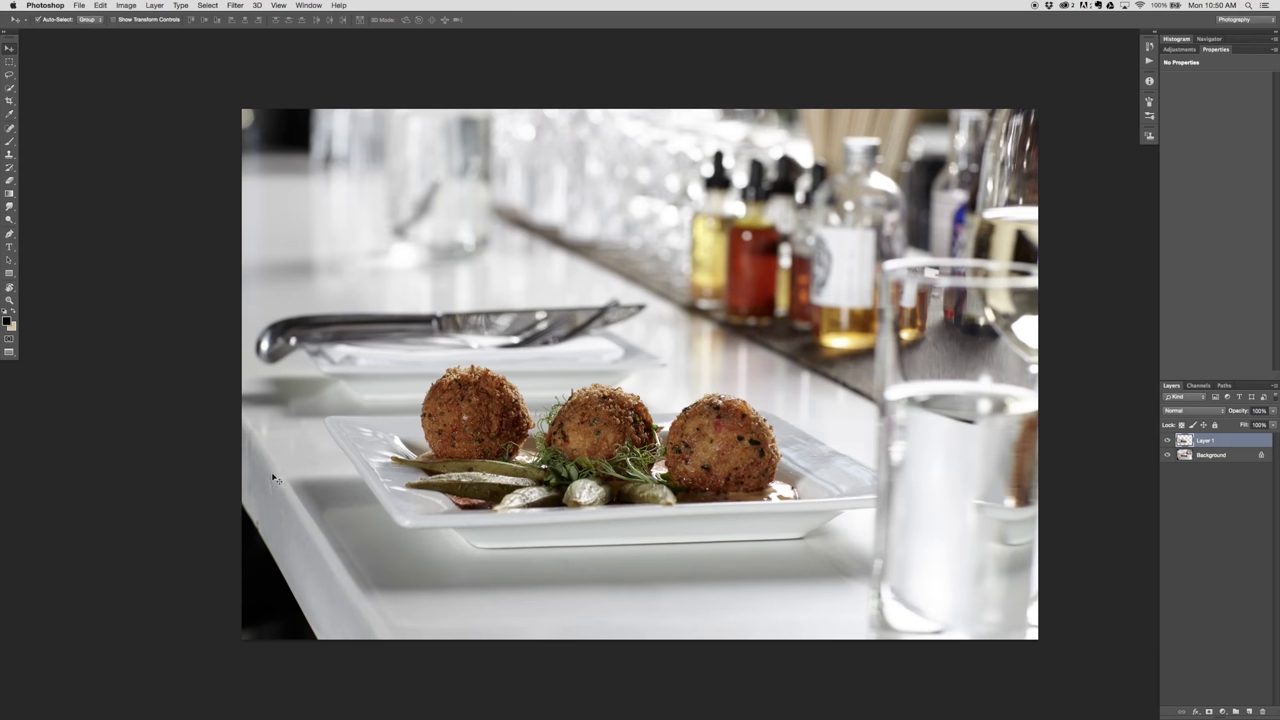
- Inspect the surface and edges of the reshaped left risotto ball up close
{"action": "key", "text": "super+plus"}
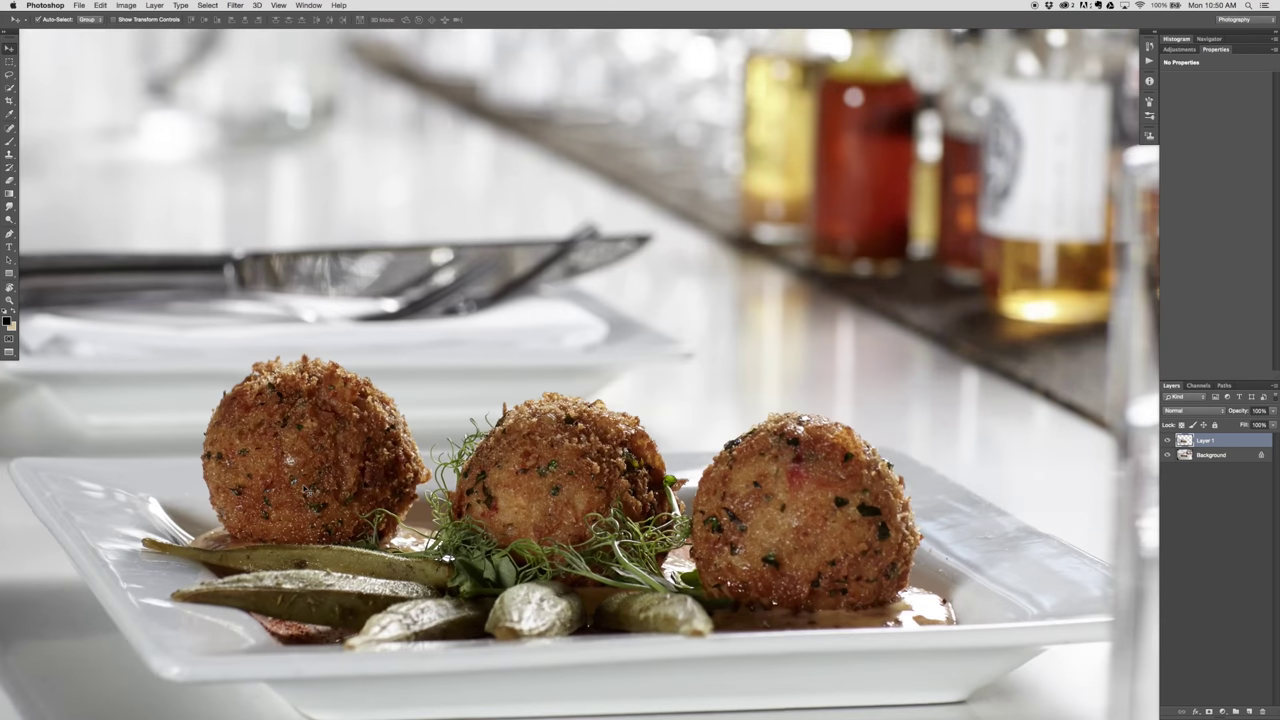
{"action": "key", "text": "super+plus"}
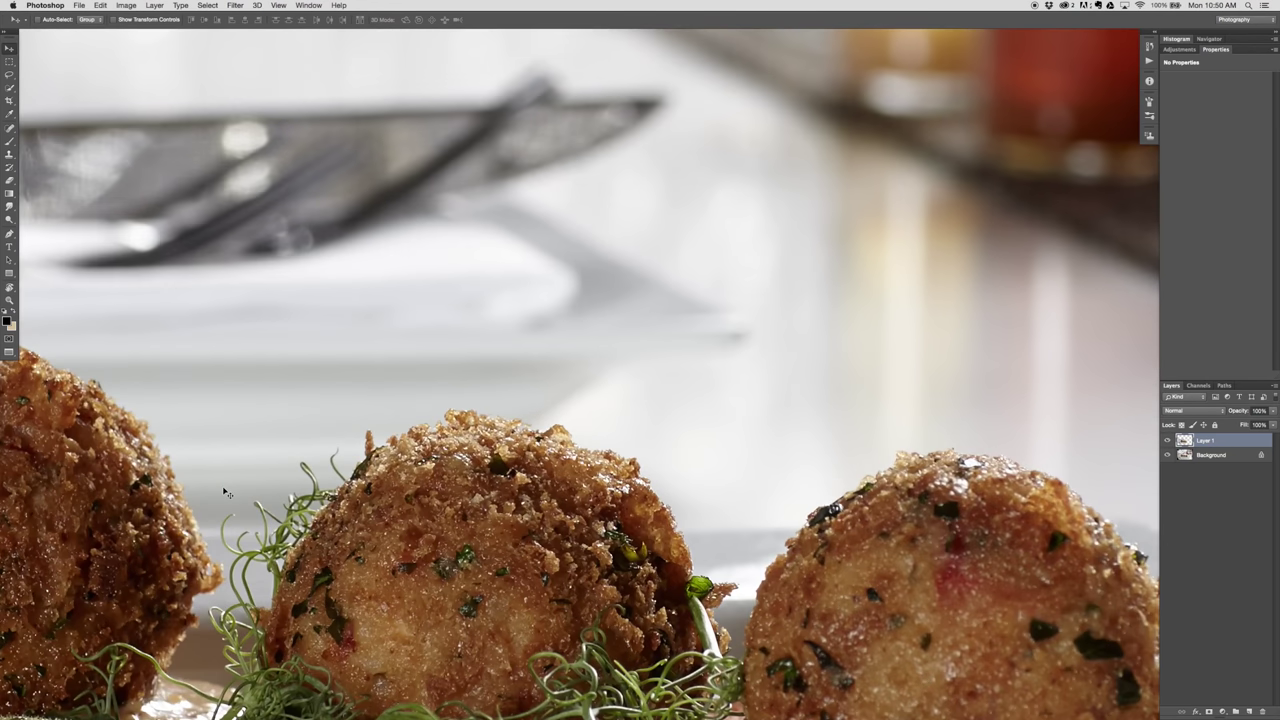
{"action": "scroll", "coordinate": [580, 374], "scroll_direction": "left", "scroll_amount": 7}
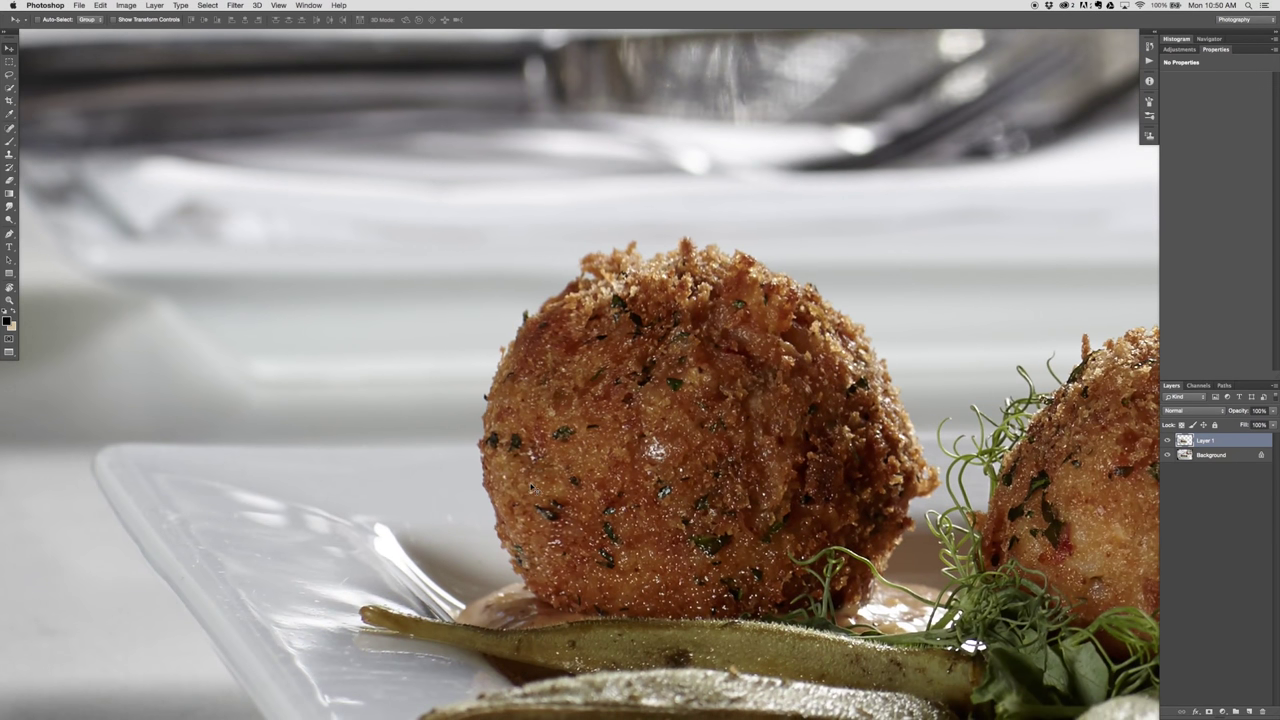
{"action": "key", "text": "super+plus"}
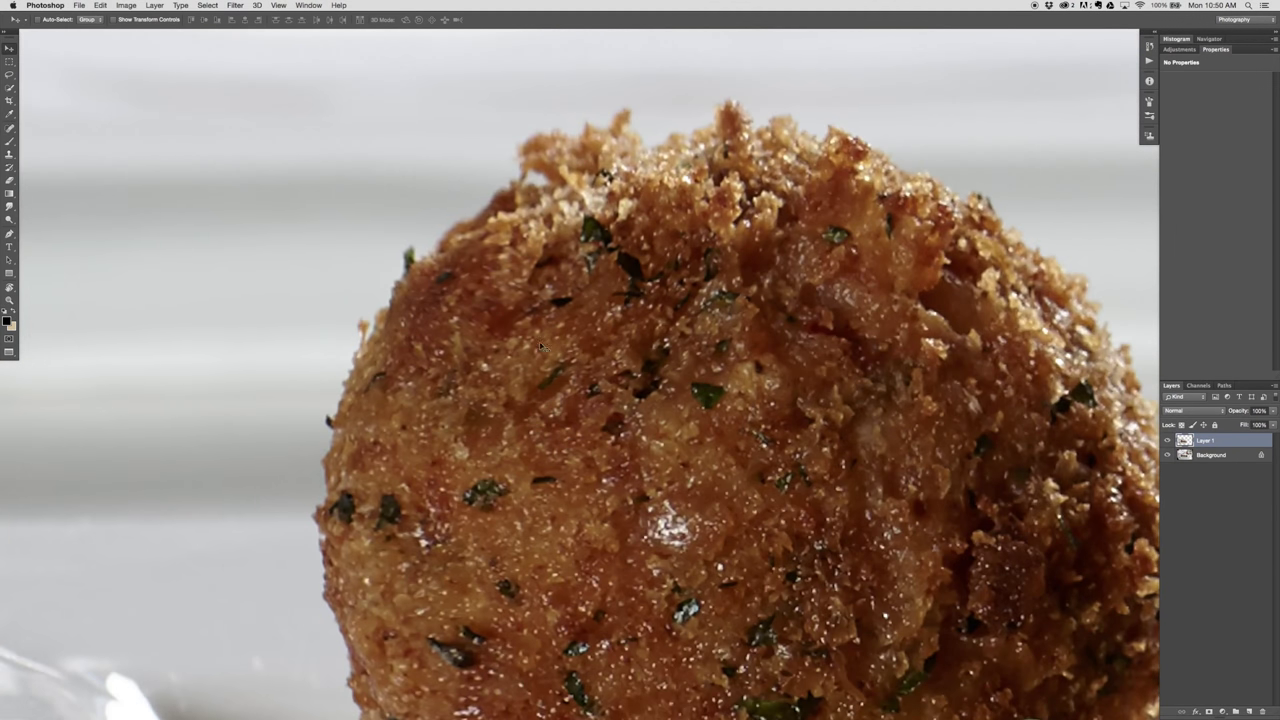
{"action": "scroll", "coordinate": [622, 425], "scroll_direction": "down", "scroll_amount": 5}
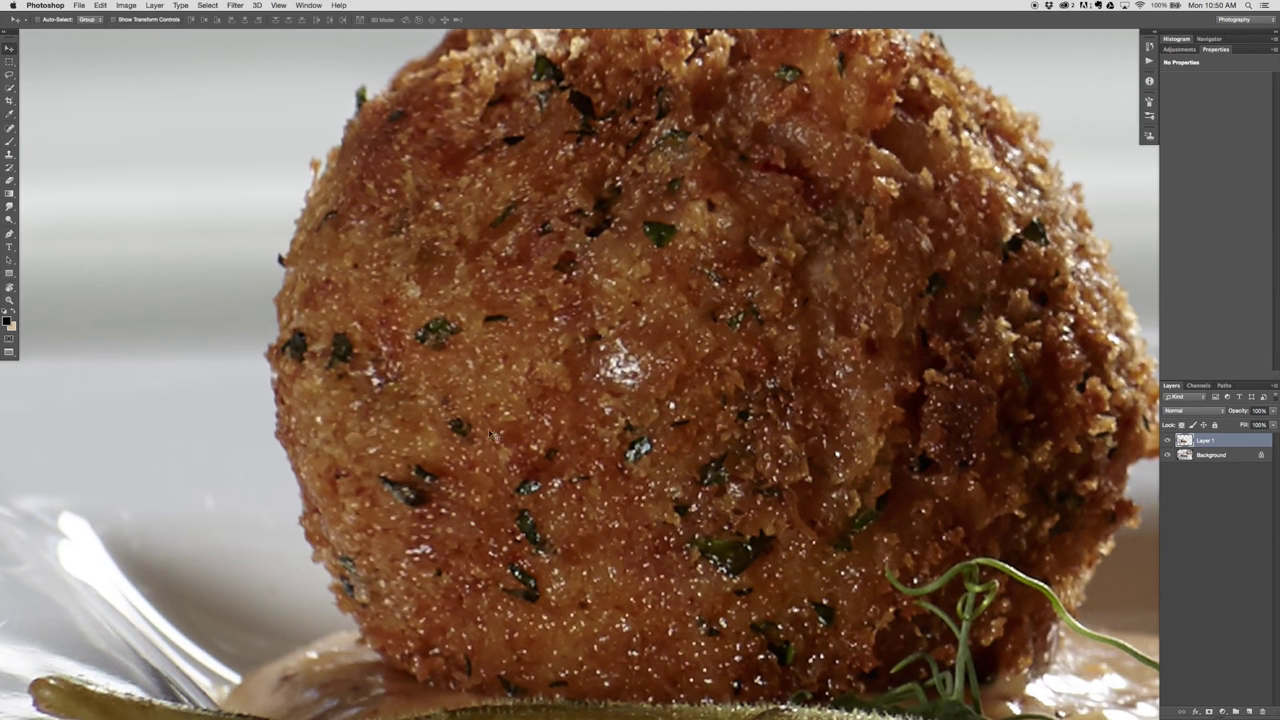
{"action": "scroll", "coordinate": [602, 424], "scroll_direction": "up", "scroll_amount": 4}
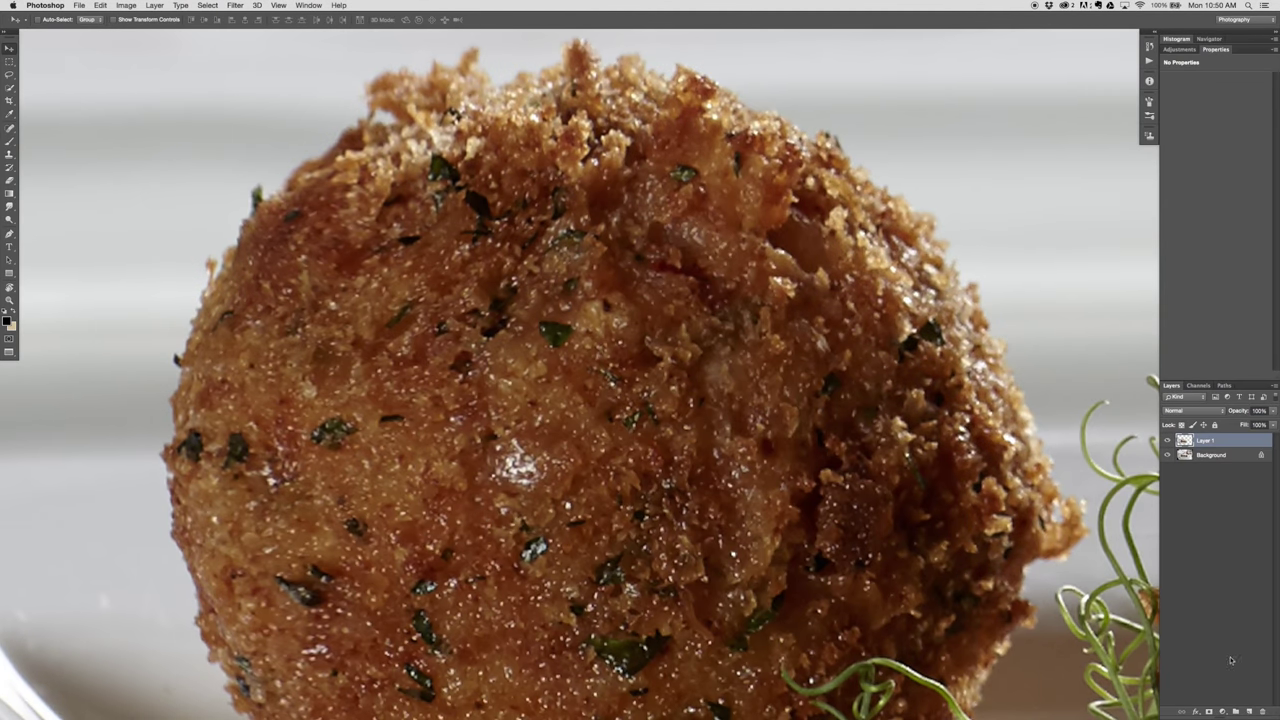
- Add an empty layer above Layer 1 and clone-stamp the uneven spots on the left risotto ball with a reduced brush
{"action": "left_click", "coordinate": [1250, 711]}
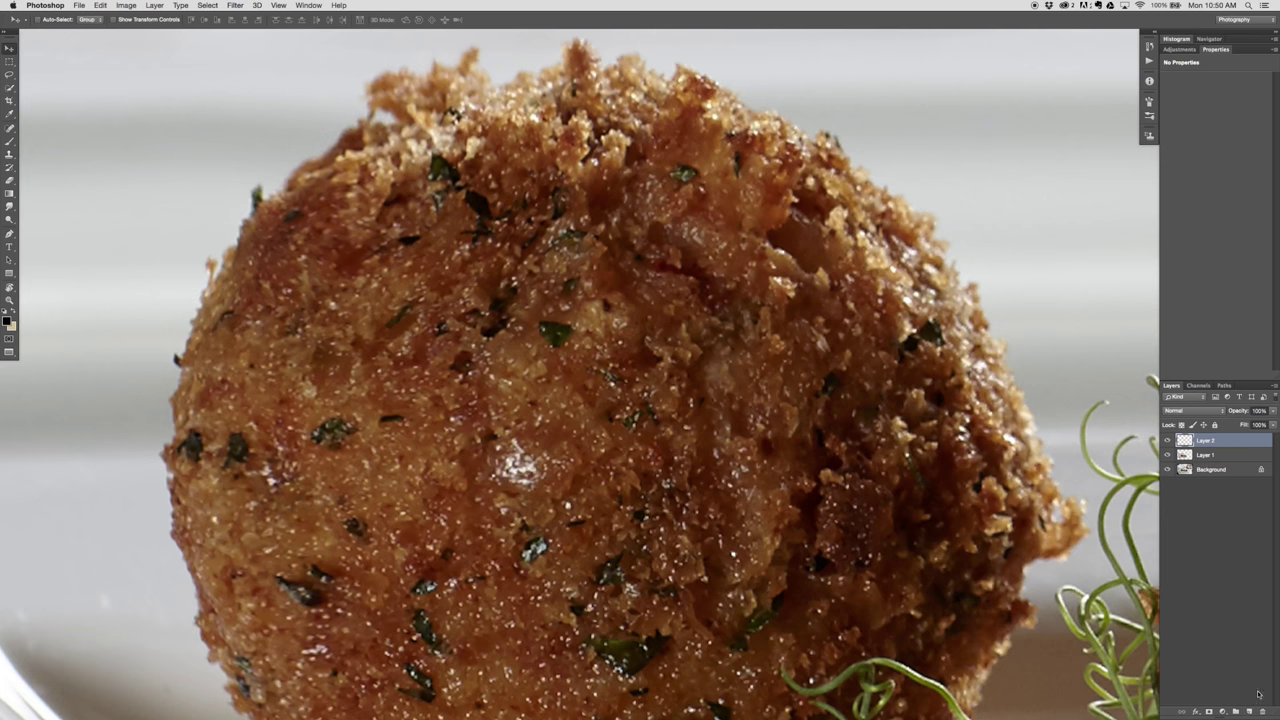
{"action": "key", "text": "s"}
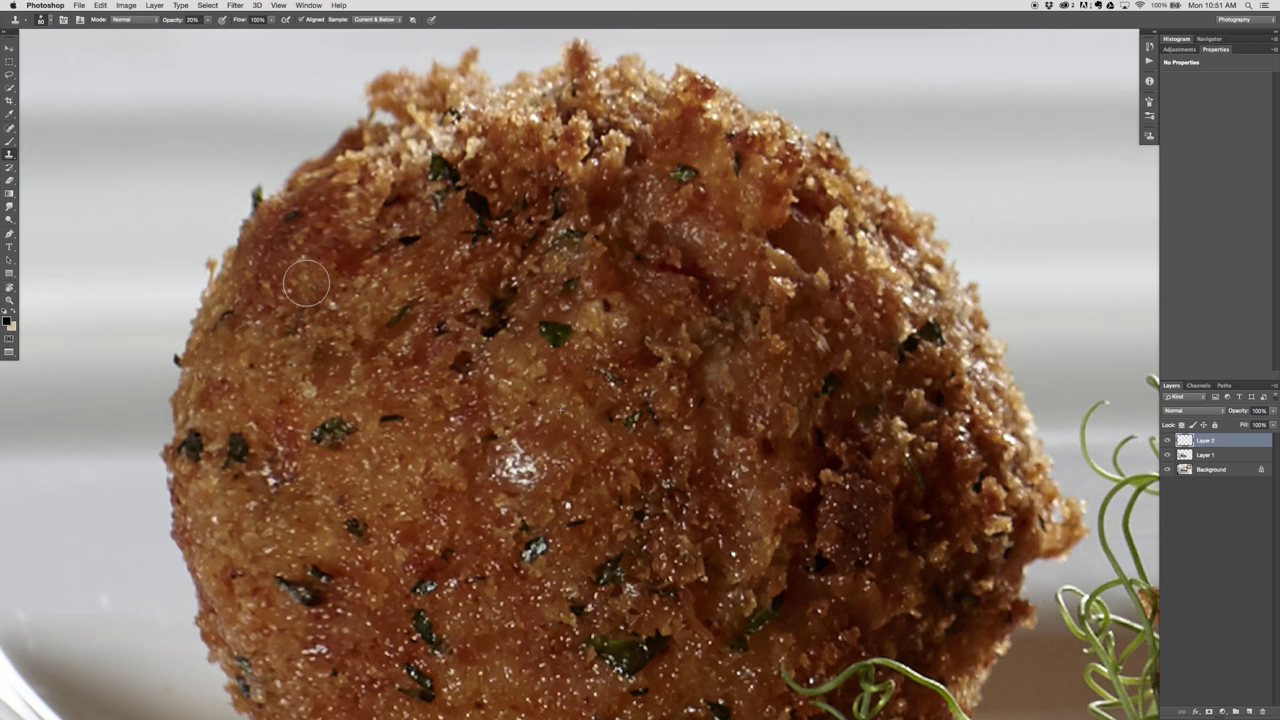
{"action": "key", "text": "bracketleft"}
{"action": "key", "text": "bracketleft"}
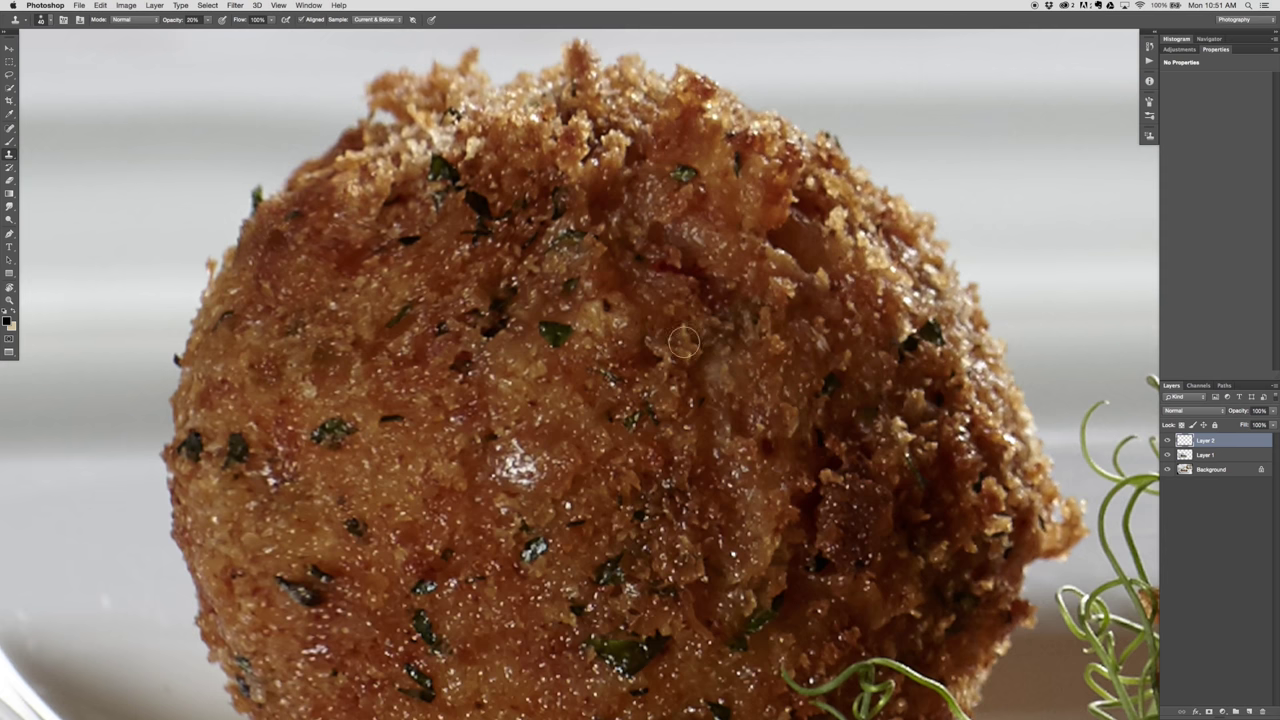
{"action": "left_click_drag", "start_coordinate": [440, 485], "coordinate": [420, 345]}
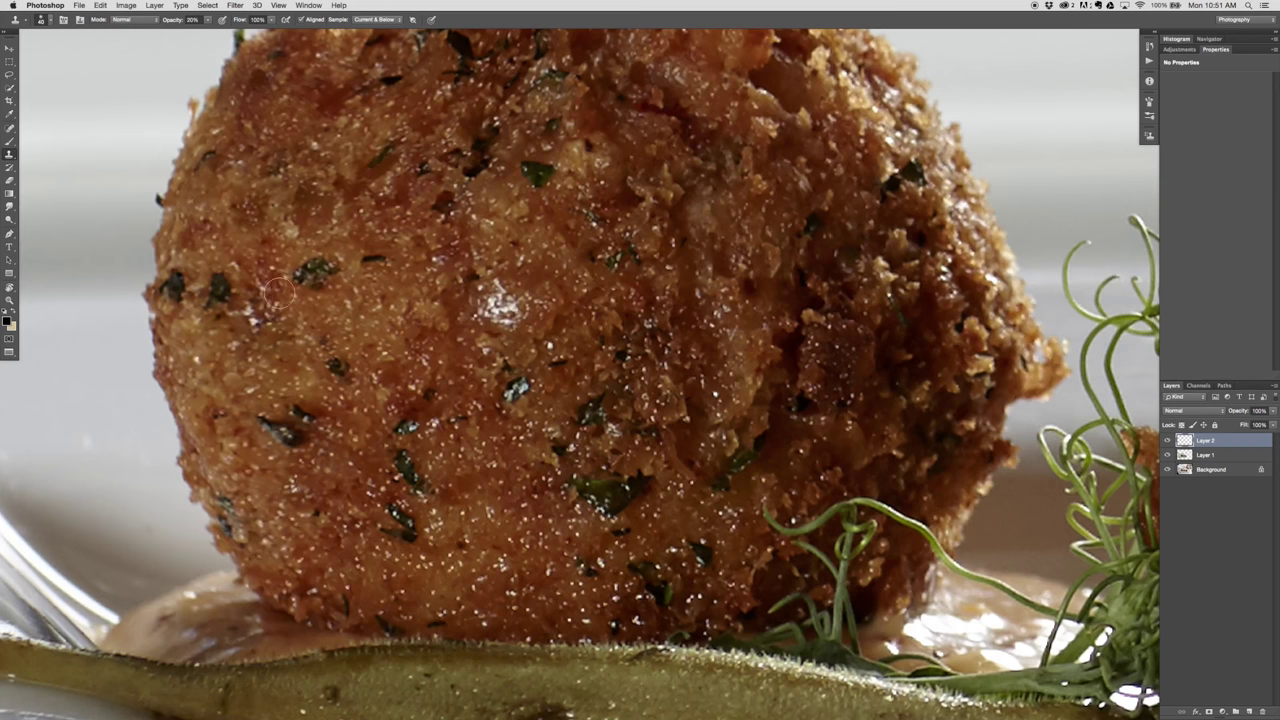
{"action": "mouse_move", "coordinate": [460, 393]}
{"action": "left_mouse_down"}
{"action": "mouse_move", "coordinate": [368, 366]}
{"action": "mouse_move", "coordinate": [384, 402]}
{"action": "mouse_move", "coordinate": [375, 450]}
{"action": "left_mouse_up"}
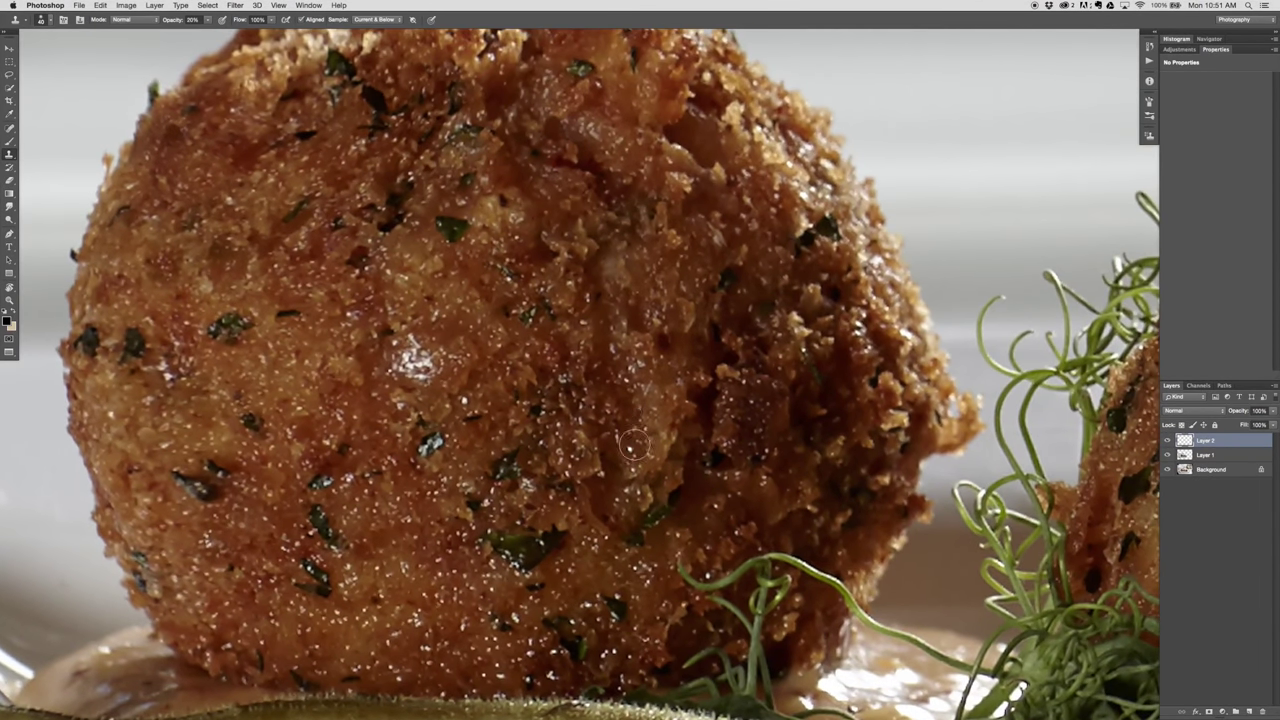
{"action": "scroll", "coordinate": [700, 390], "scroll_direction": "up", "scroll_amount": 3}
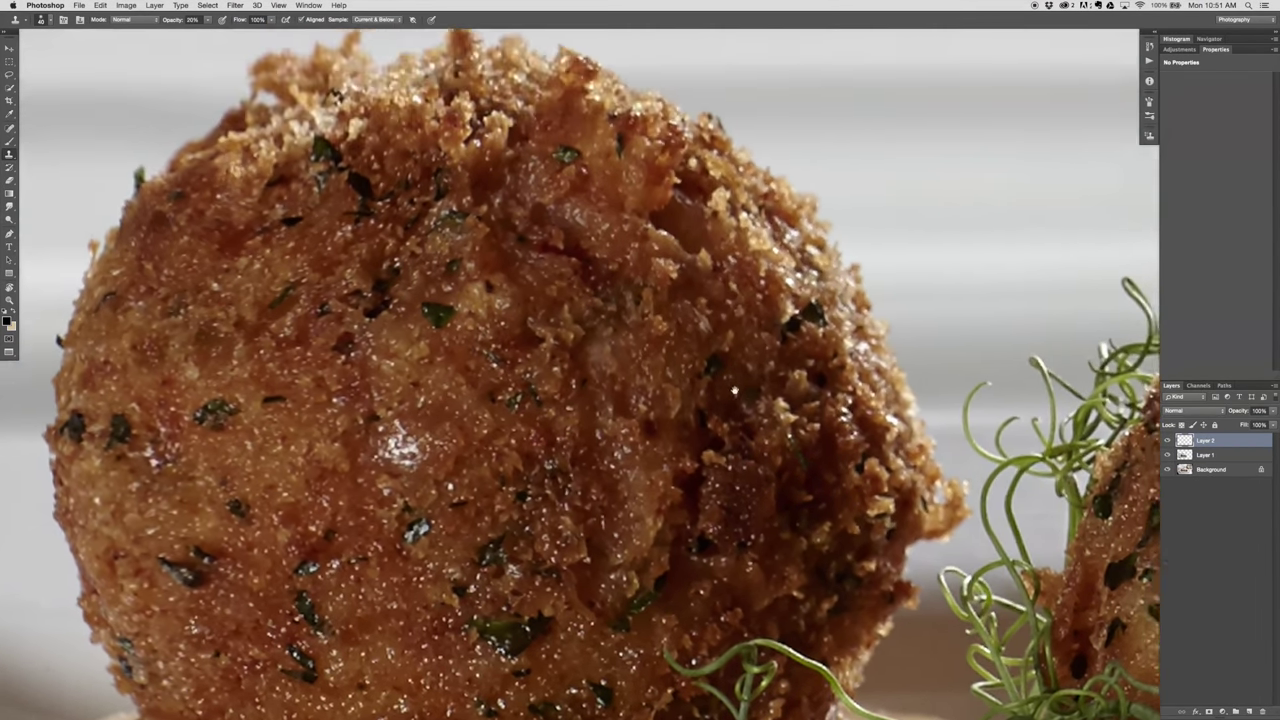
{"action": "scroll", "coordinate": [734, 390], "scroll_direction": "up", "scroll_amount": 2}
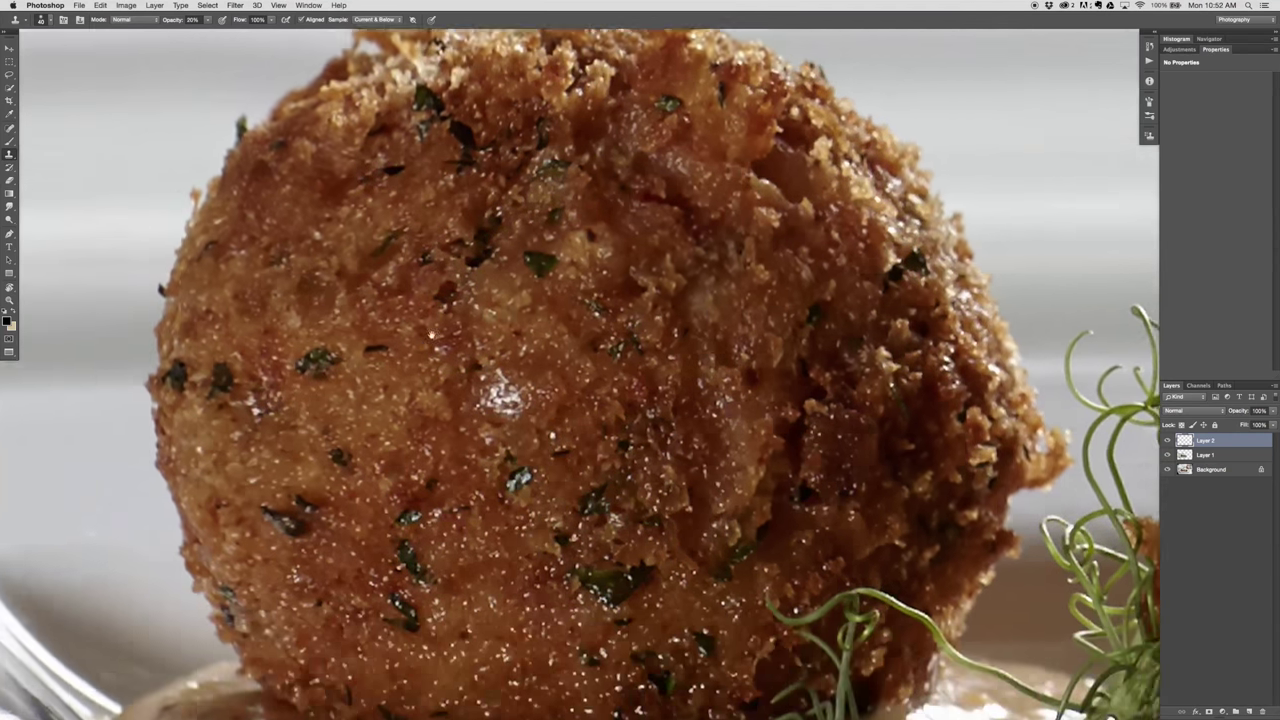
{"action": "left_click_drag", "start_coordinate": [431, 334], "coordinate": [455, 296]}
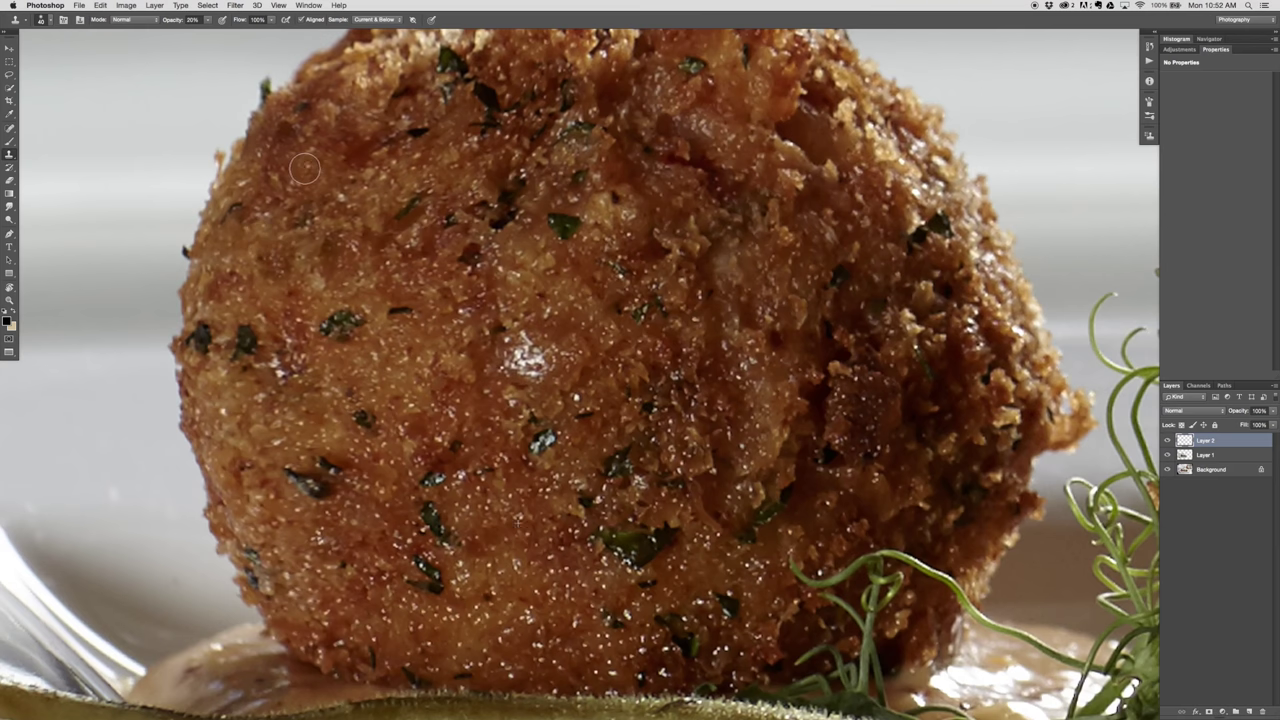
{"action": "left_click_drag", "start_coordinate": [508, 200], "coordinate": [322, 283]}
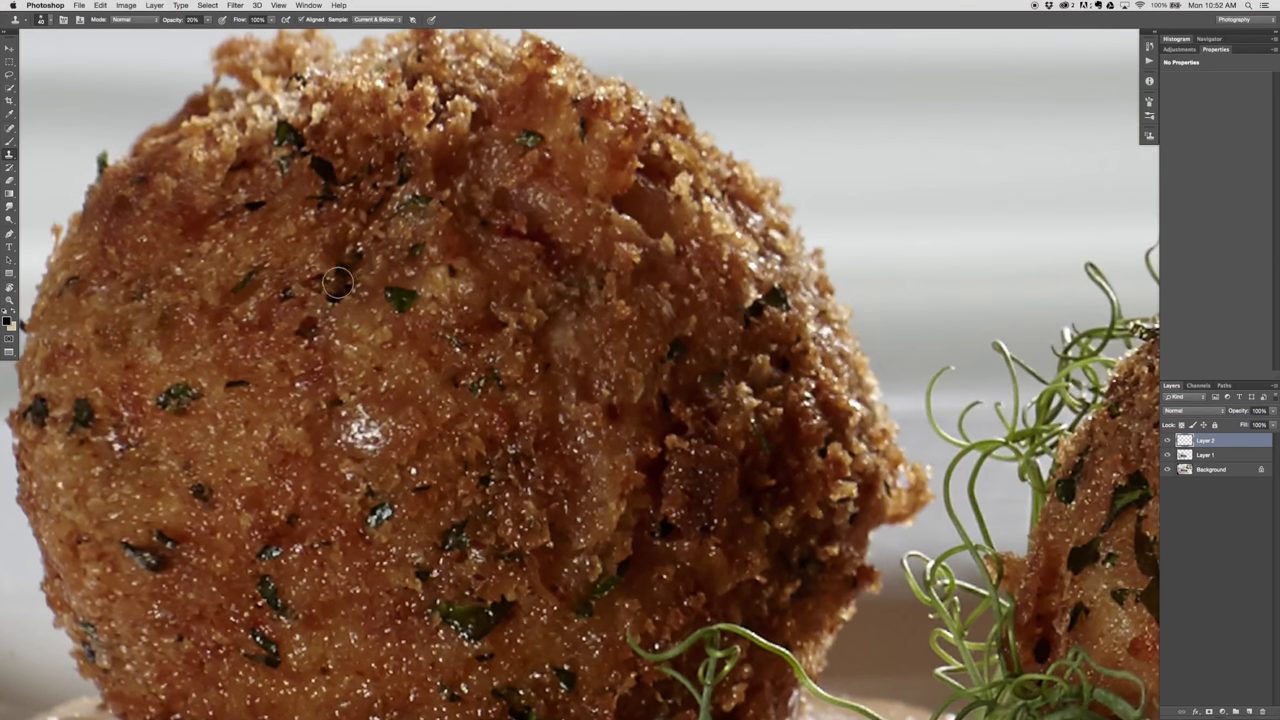
- Compare the left risotto ball with and without its reshaping by toggling the visibility of Layer 1
{"action": "key", "text": "super+0"}
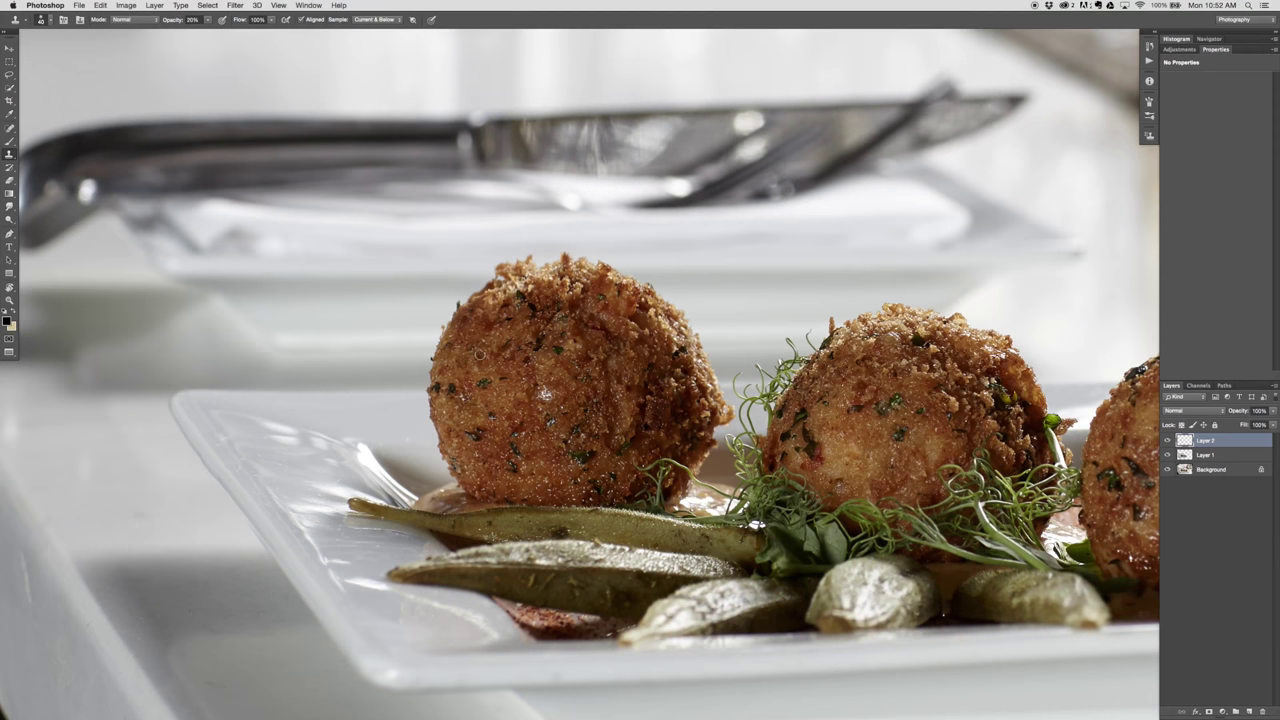
{"action": "left_click_drag", "start_coordinate": [632, 377], "coordinate": [301, 375]}
{"action": "left_click", "coordinate": [1168, 455]}
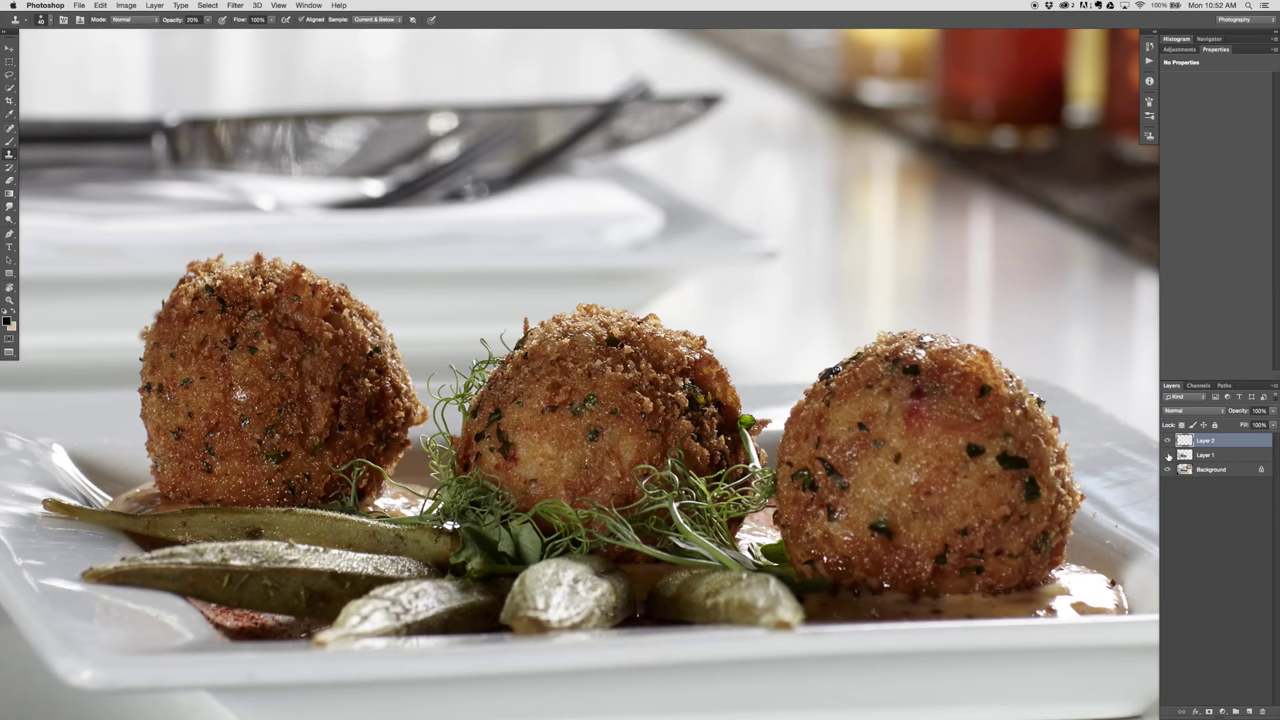
{"action": "left_click", "coordinate": [1168, 455]}
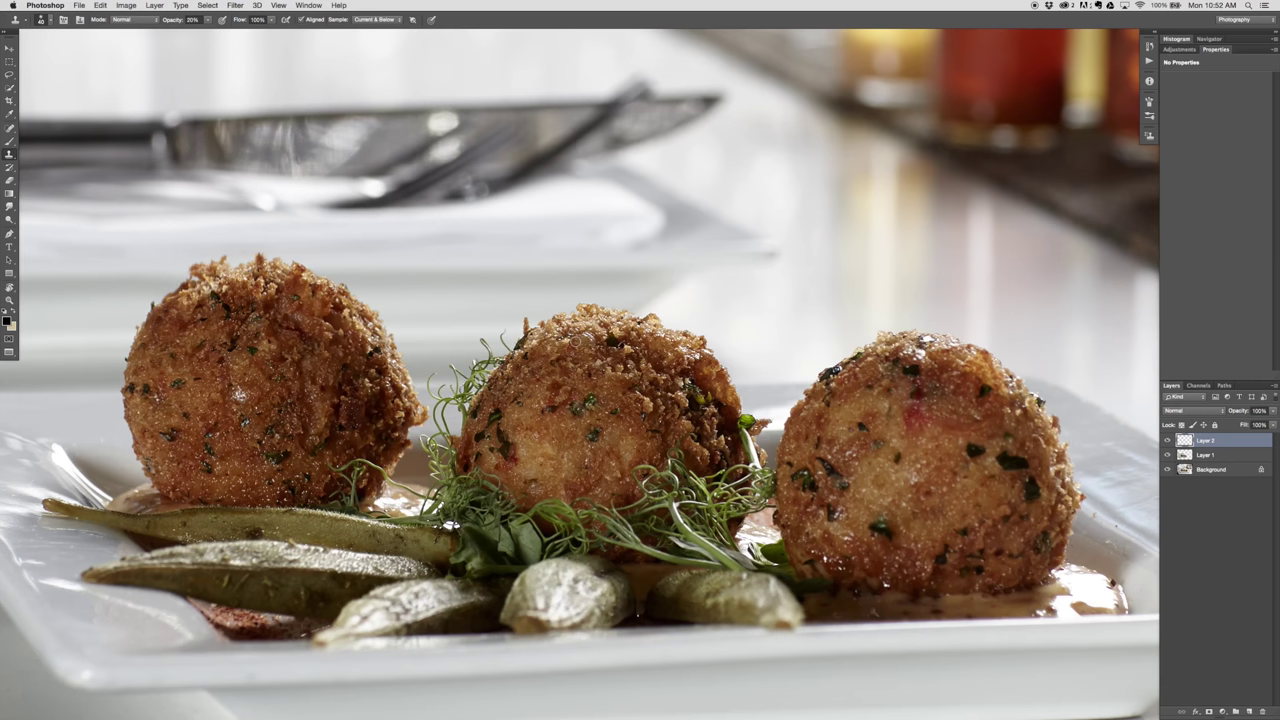
- Rename Layer 1, which holds the reshaped ball, as LIQ
{"action": "left_click", "coordinate": [1210, 456]}
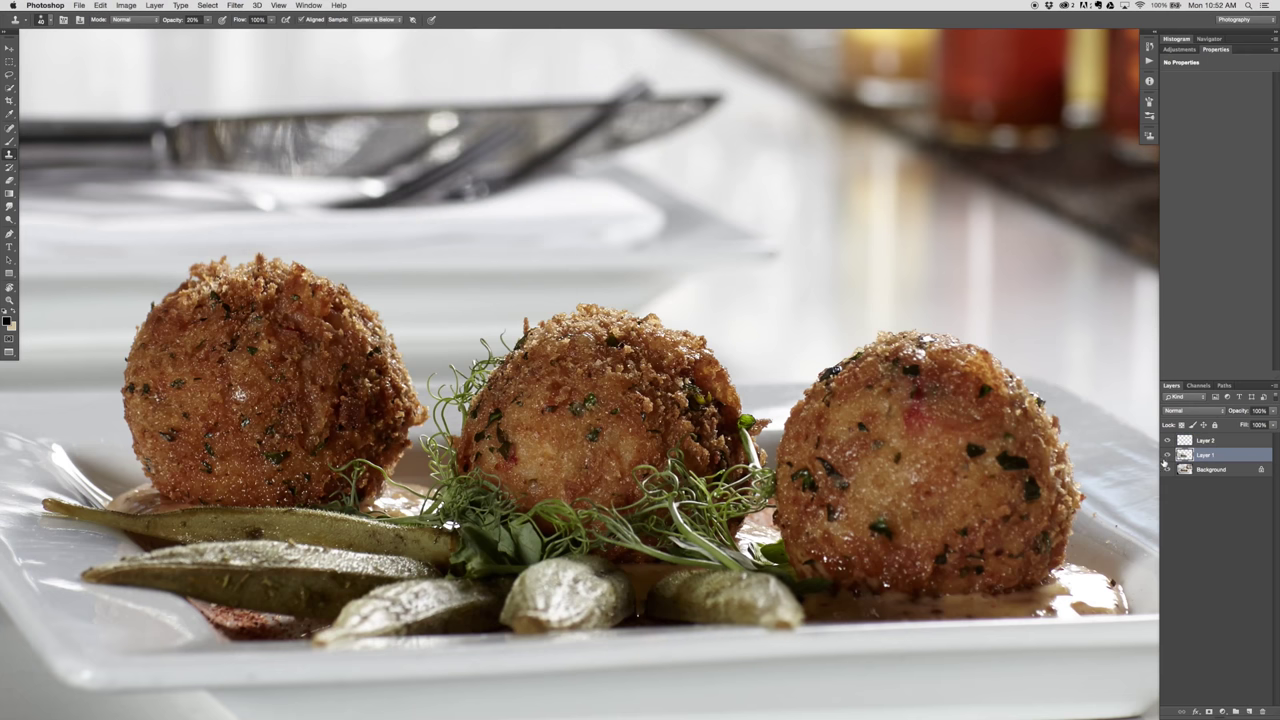
{"action": "left_click", "coordinate": [1166, 456]}
{"action": "left_click", "coordinate": [1166, 456]}
{"action": "key", "text": "Return"}
- Open the LIQ layer in the Liquify filter and frame the middle risotto ball for reshaping
{"action": "left_click", "coordinate": [231, 6]}
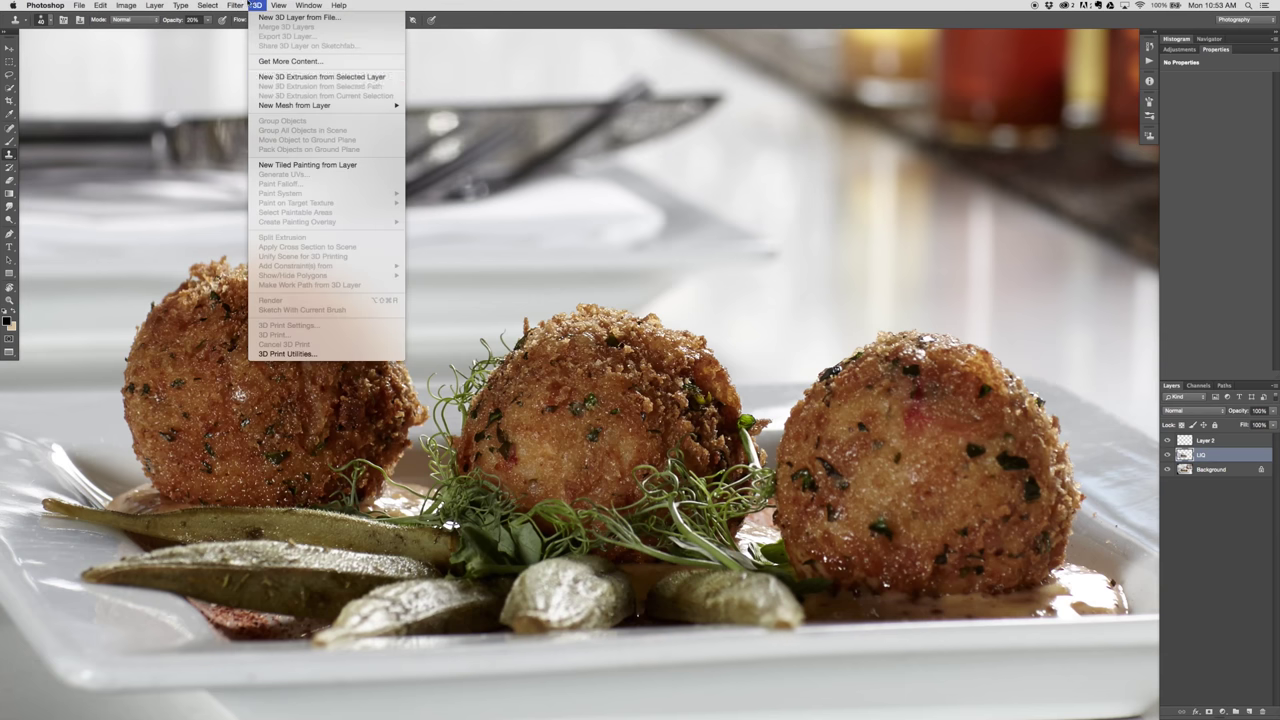
{"action": "left_click", "coordinate": [236, 86]}
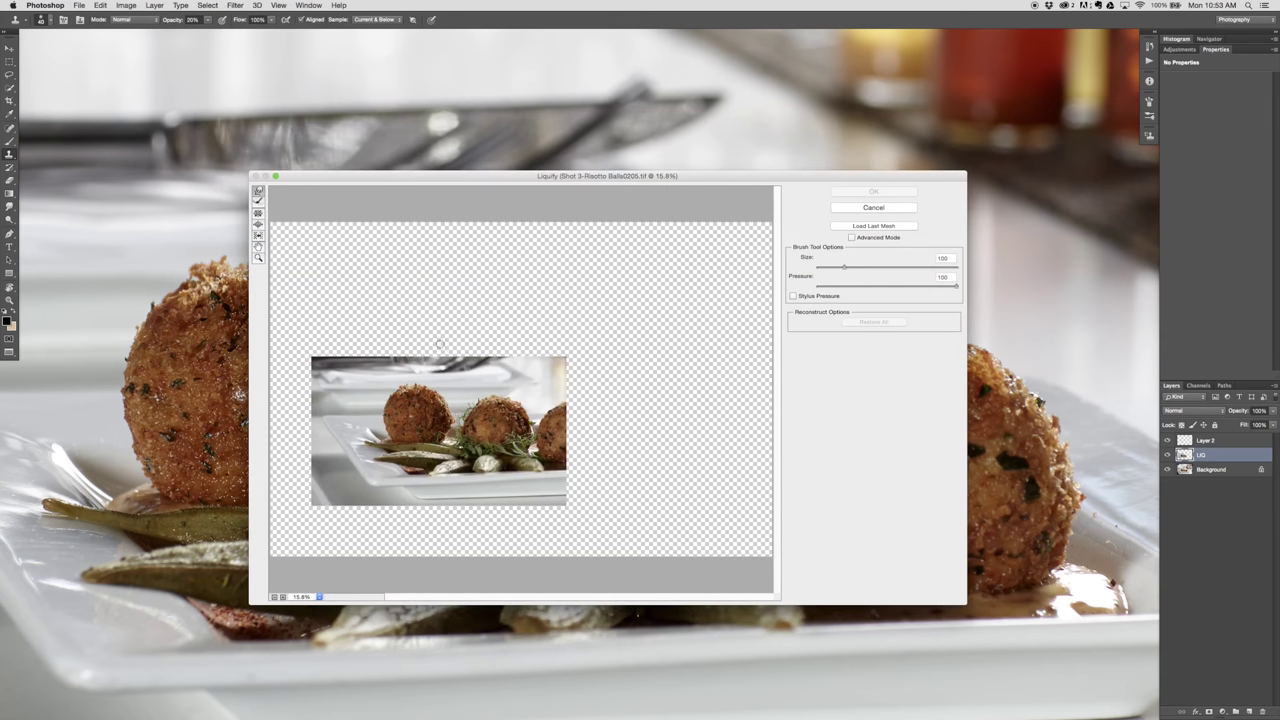
{"action": "key", "text": "super+plus"}
{"action": "key", "text": "super+plus"}
{"action": "key", "text": "super+plus"}
{"action": "key", "text": "super+plus"}
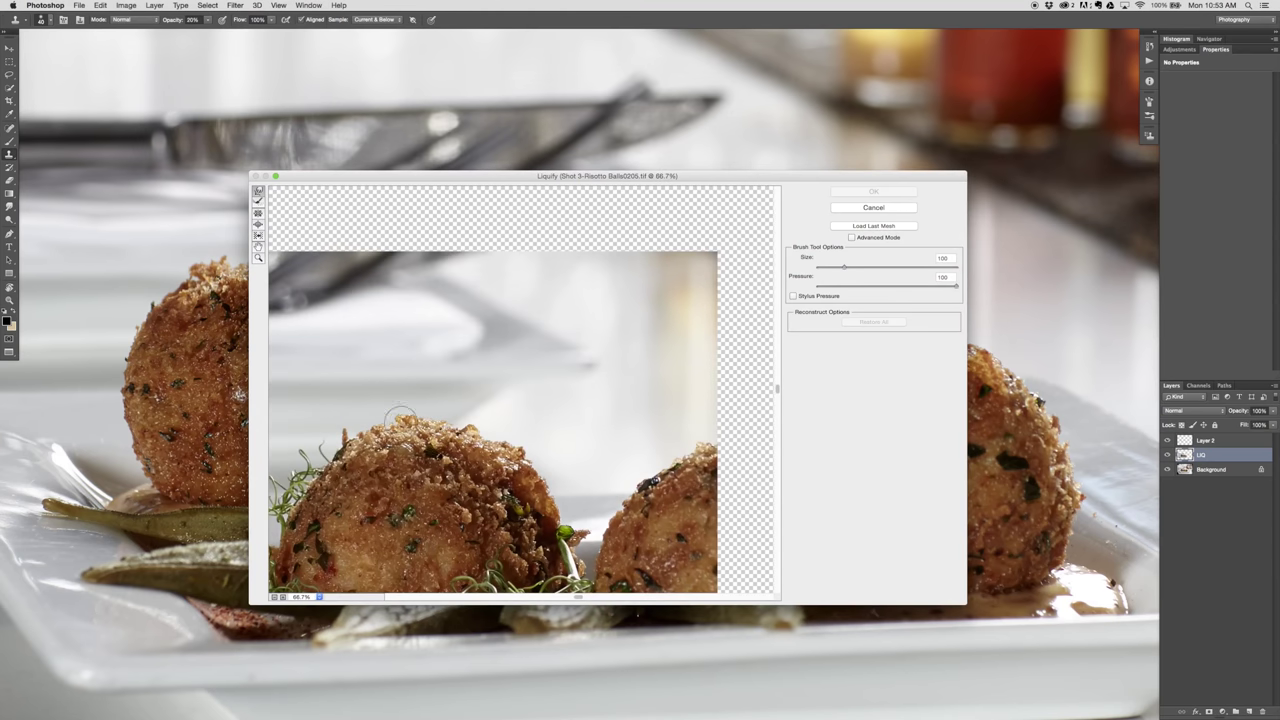
{"action": "left_click_drag", "start_coordinate": [340, 472], "coordinate": [489, 409]}
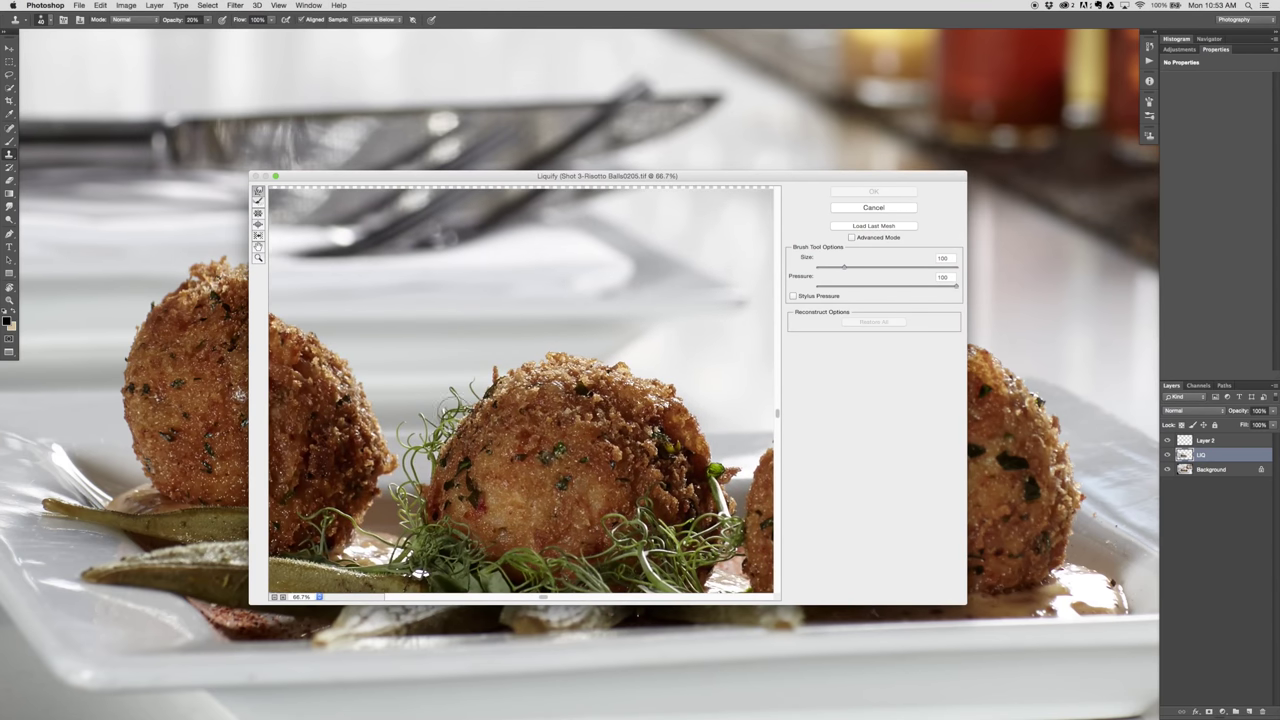
- Set the warp brush size to 200 and reshape the upper-left edge of the middle risotto ball
{"action": "key", "text": "bracketright"}
{"action": "key", "text": "bracketright"}
{"action": "key", "text": "bracketright"}
{"action": "key", "text": "bracketright"}
{"action": "left_click_drag", "start_coordinate": [457, 415], "coordinate": [464, 423]}
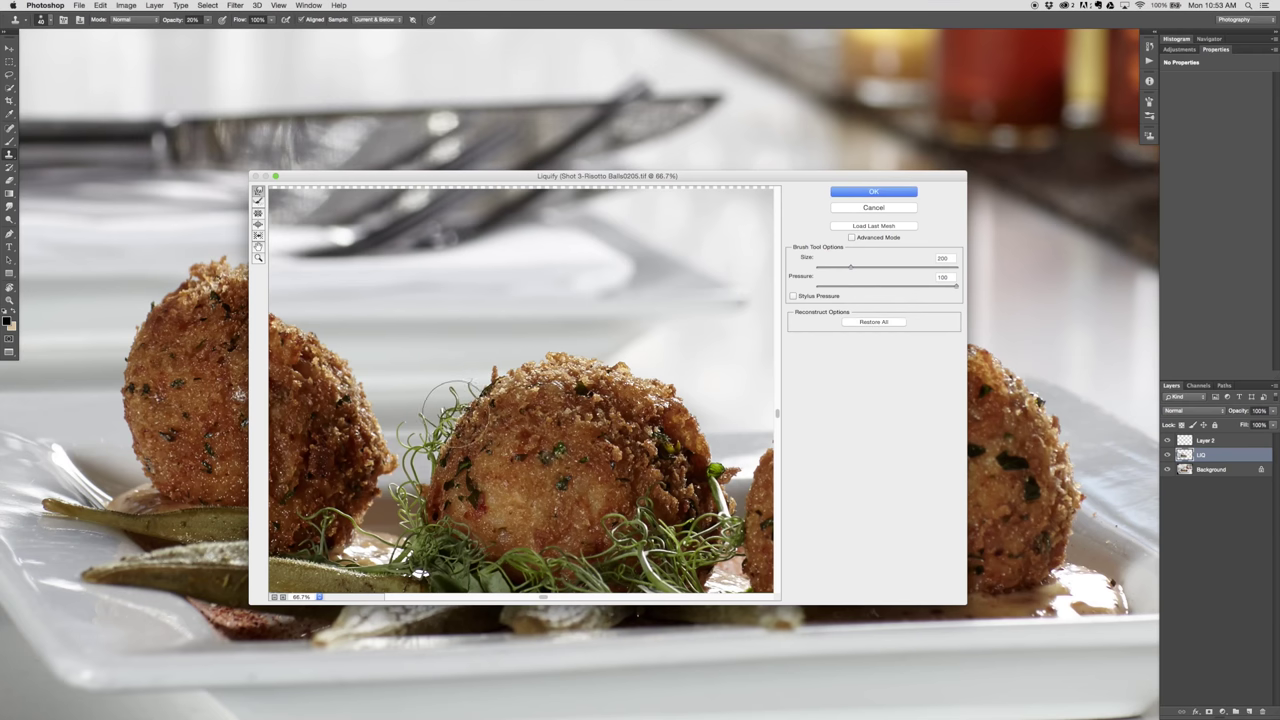
{"action": "left_click_drag", "start_coordinate": [458, 418], "coordinate": [452, 414]}
- Reduce the warp brush to 125 and reconstruct the warped upper-left edge of the middle ball with a size 100 Reconstruct brush
{"action": "key", "text": "bracketleft"}
{"action": "key", "text": "bracketleft"}
{"action": "key", "text": "bracketleft"}
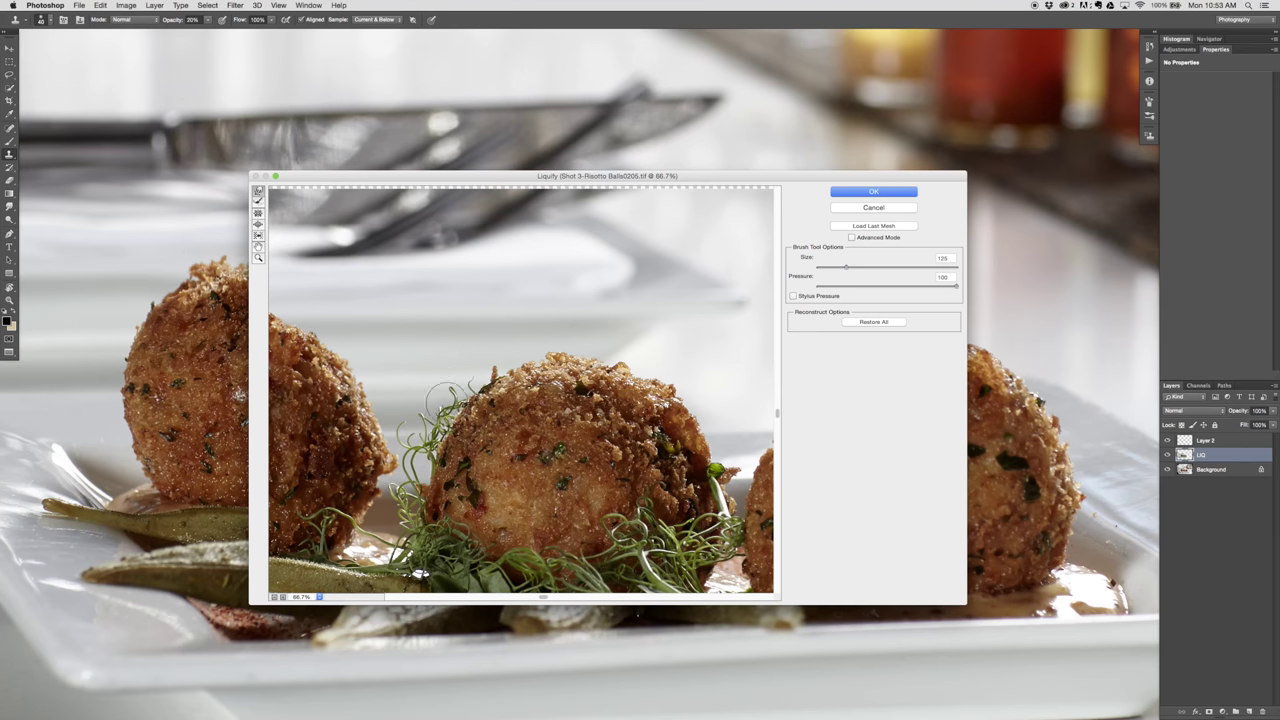
{"action": "key", "text": "super+plus"}
{"action": "key", "text": "super+plus"}
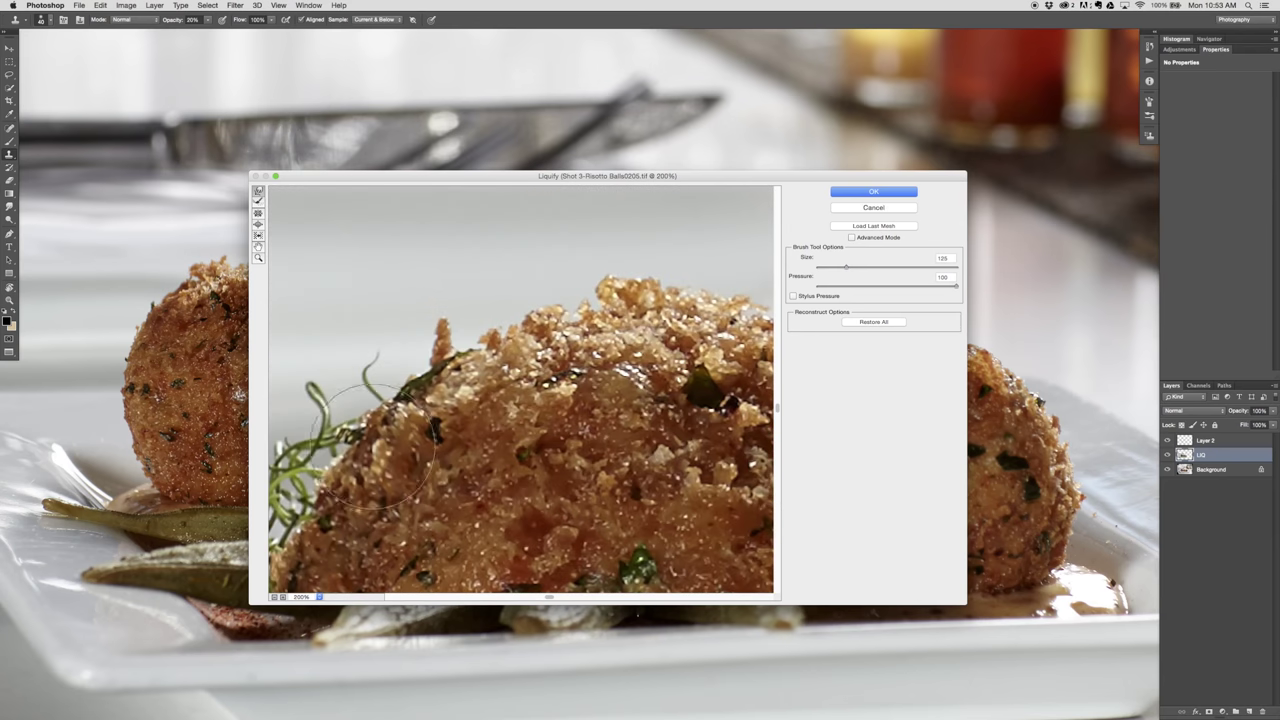
{"action": "left_click_drag", "start_coordinate": [385, 445], "coordinate": [525, 370]}
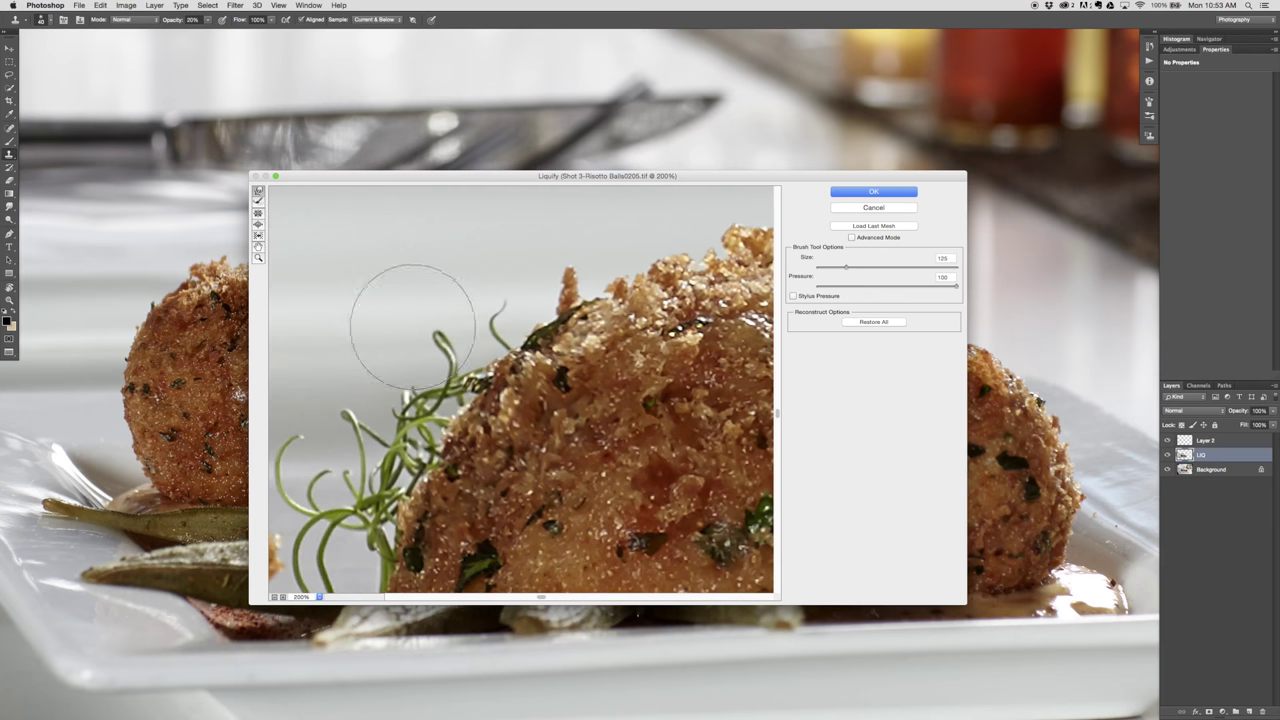
{"action": "left_click", "coordinate": [258, 201]}
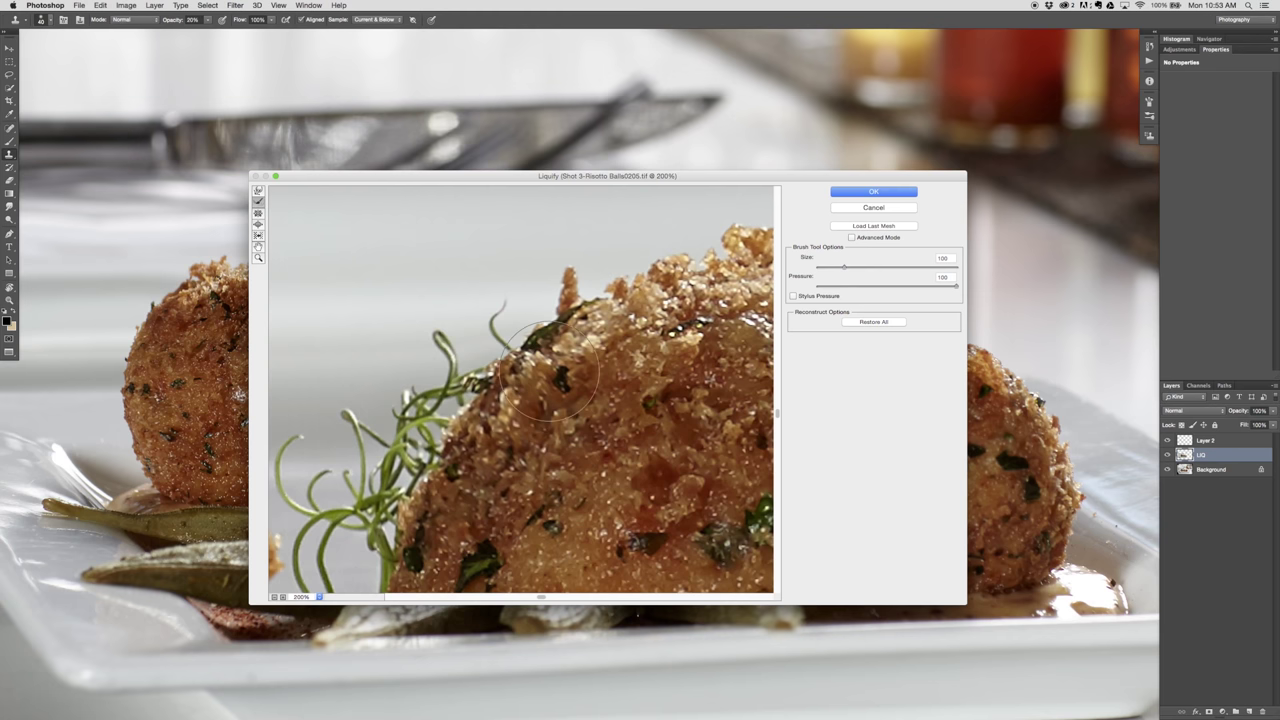
{"action": "mouse_move", "coordinate": [555, 355]}
{"action": "left_mouse_down"}
{"action": "mouse_move", "coordinate": [480, 422]}
{"action": "mouse_move", "coordinate": [540, 387]}
{"action": "mouse_move", "coordinate": [488, 442]}
{"action": "mouse_move", "coordinate": [620, 342]}
{"action": "mouse_move", "coordinate": [610, 372]}
{"action": "mouse_move", "coordinate": [425, 467]}
{"action": "mouse_move", "coordinate": [405, 512]}
{"action": "mouse_move", "coordinate": [343, 424]}
{"action": "mouse_move", "coordinate": [310, 405]}
{"action": "left_mouse_up"}
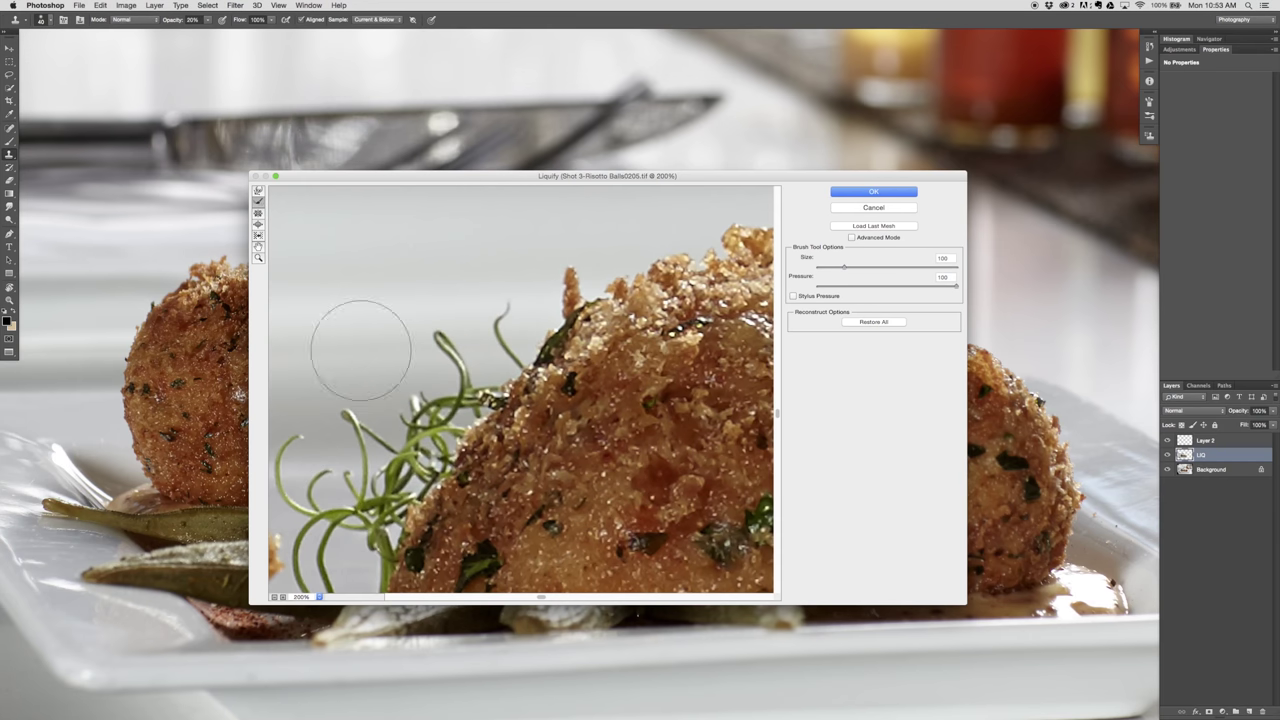
- Round out the upper-left edge of the middle ball with the warp brush at size 150 and apply the Liquify reshaping
{"action": "left_click", "coordinate": [259, 191]}
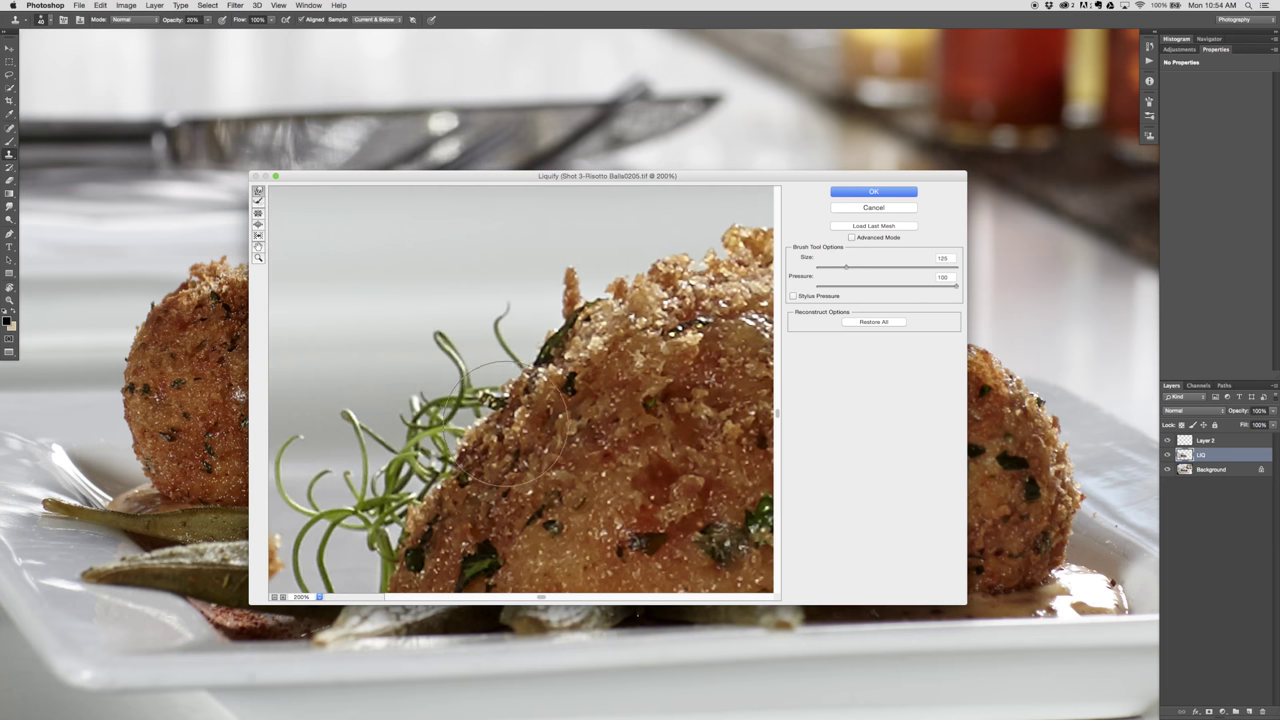
{"action": "key", "text": "bracketright"}
{"action": "key", "text": "bracketright"}
{"action": "key", "text": "bracketright"}
{"action": "key", "text": "bracketright"}
{"action": "key", "text": "bracketleft"}
{"action": "key", "text": "bracketleft"}
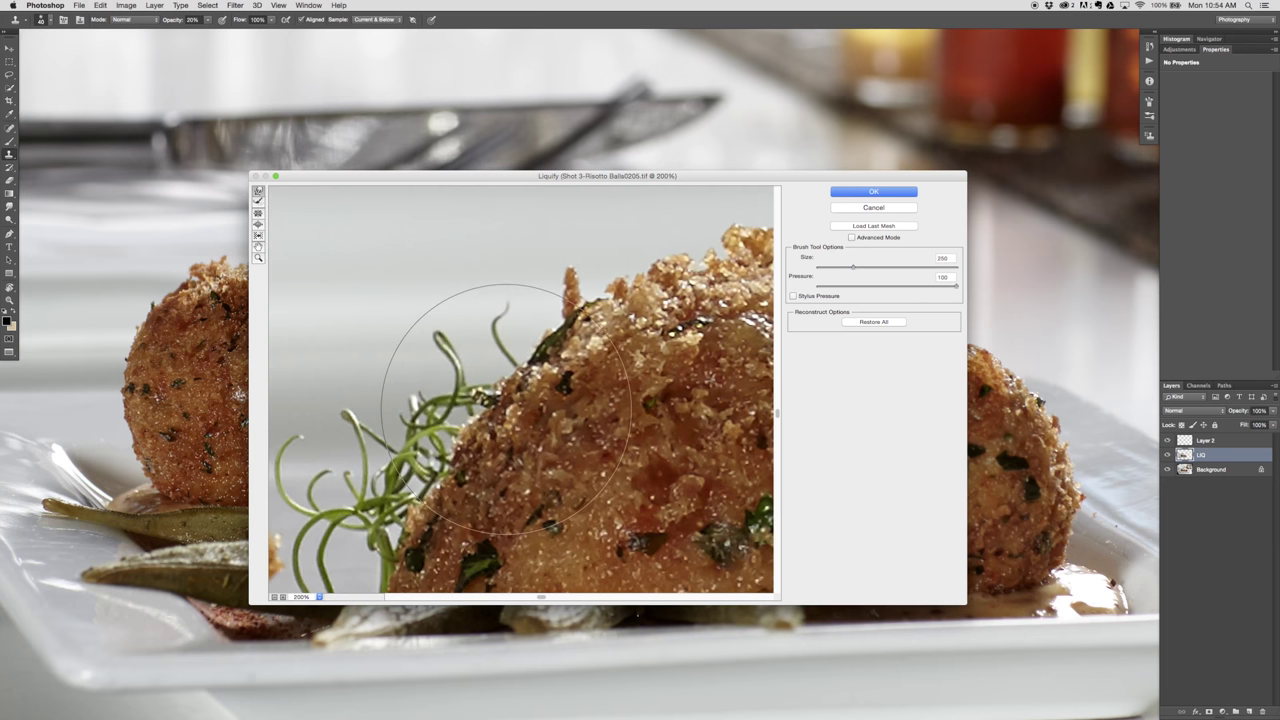
{"action": "key", "text": "bracketleft"}
{"action": "key", "text": "bracketleft"}
{"action": "left_click_drag", "start_coordinate": [446, 459], "coordinate": [437, 451]}
{"action": "left_click_drag", "start_coordinate": [532, 354], "coordinate": [527, 350]}
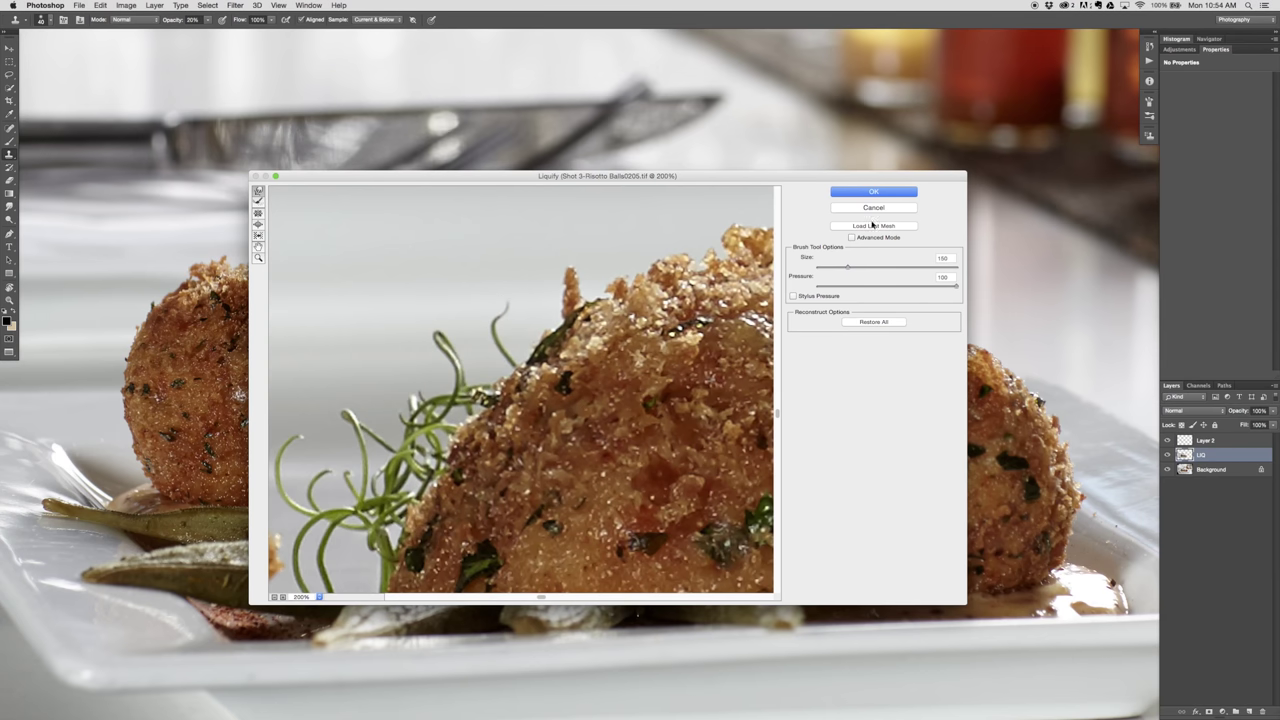
{"action": "left_click", "coordinate": [880, 193]}
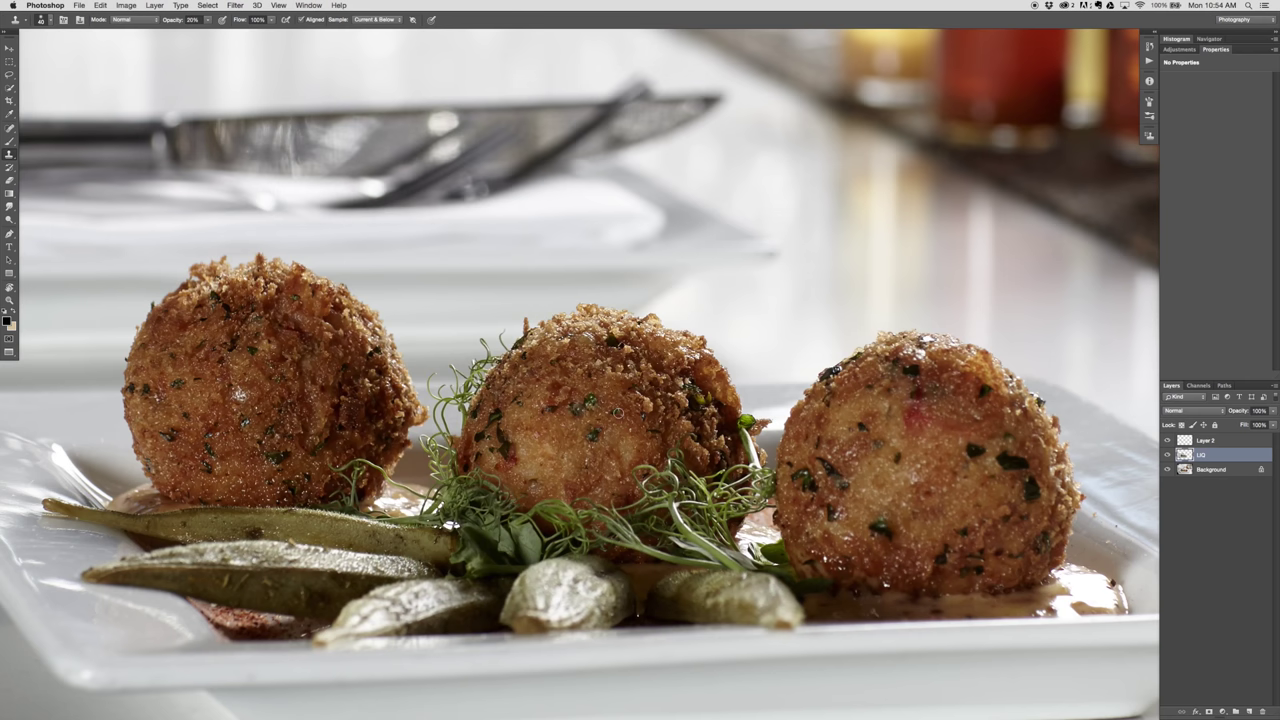
- Clone-stamp the uneven spots on the middle risotto ball on Layer 2
{"action": "left_click", "coordinate": [1208, 441]}
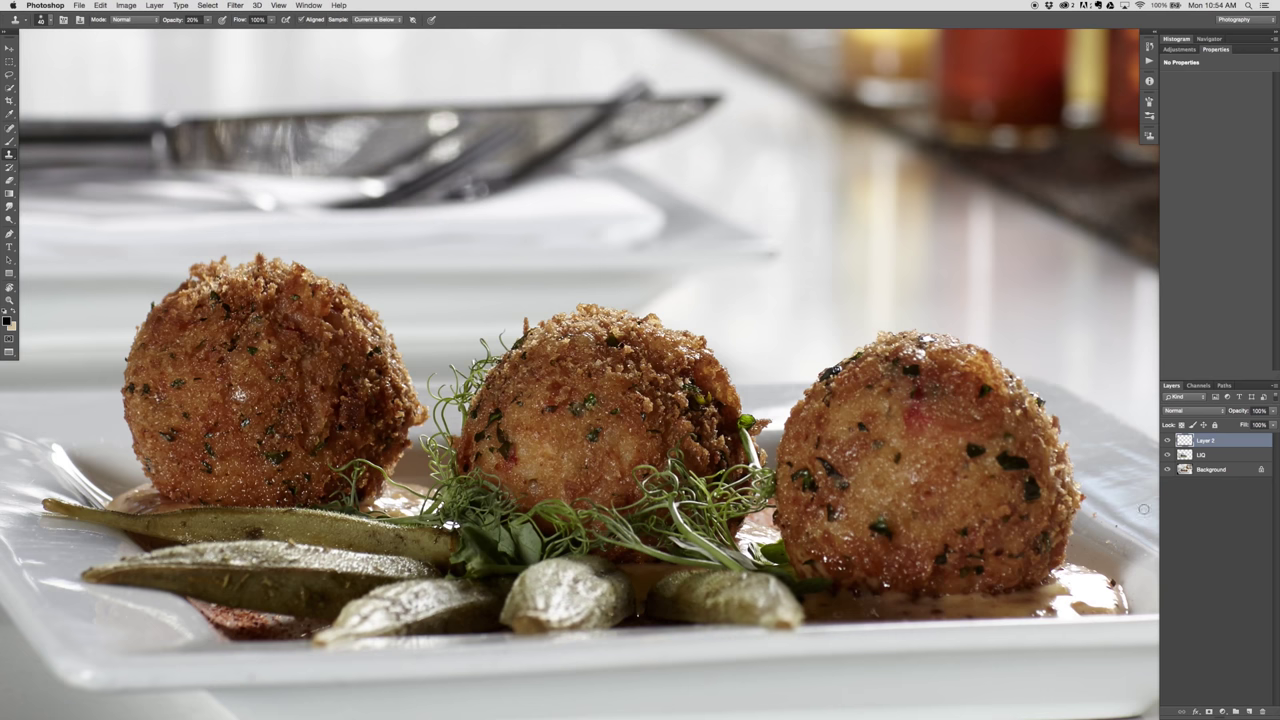
{"action": "key", "text": "super+equal"}
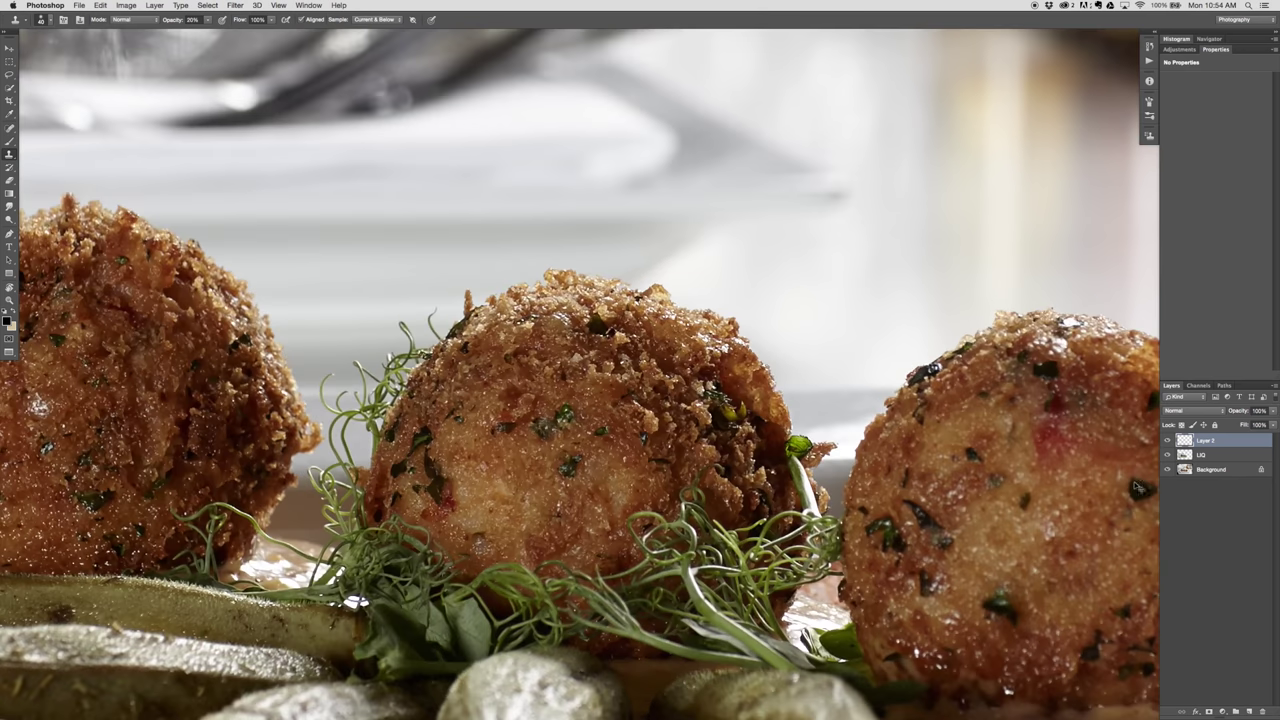
{"action": "key", "text": "super+equal"}
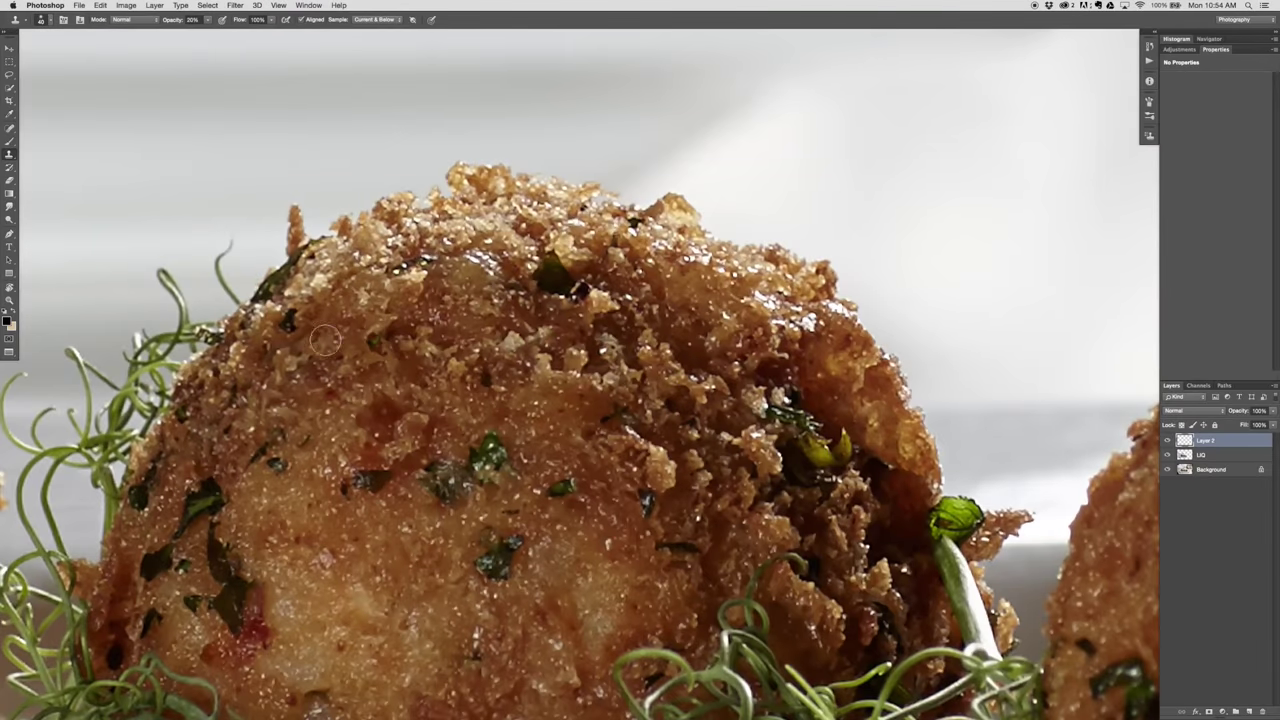
{"action": "left_click_drag", "start_coordinate": [230, 355], "coordinate": [350, 365]}
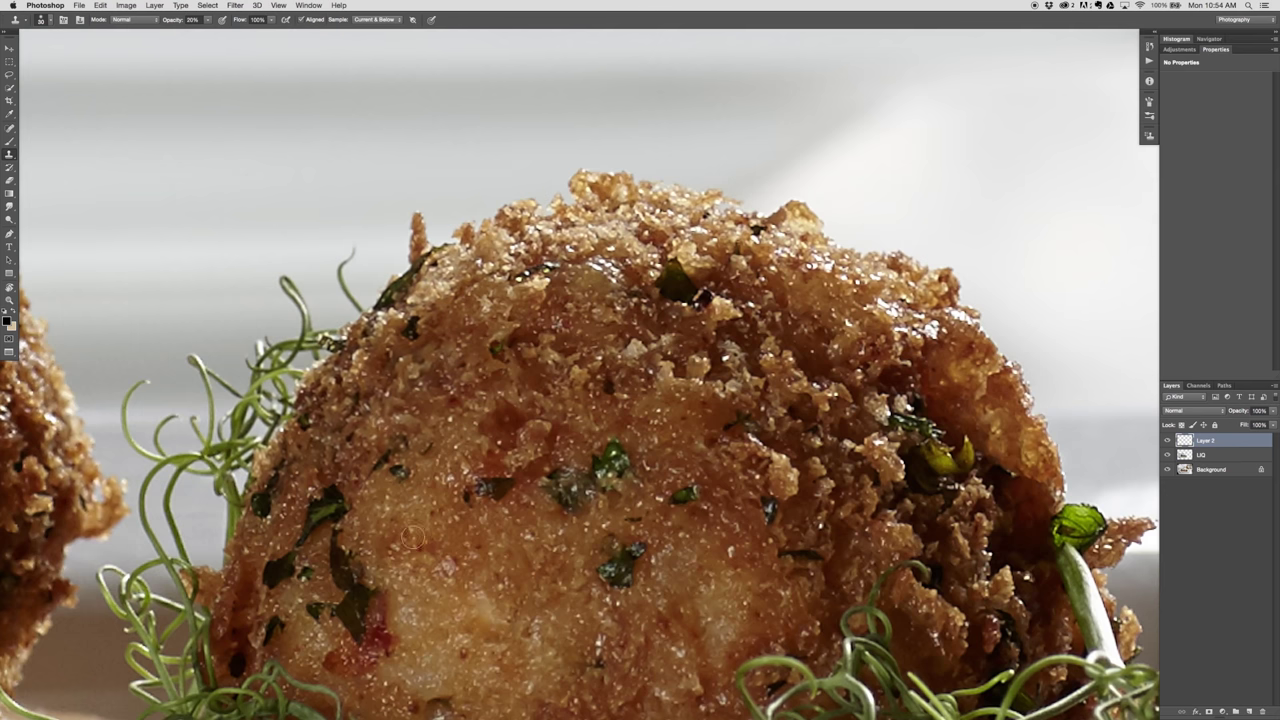
{"action": "scroll", "coordinate": [496, 531], "scroll_direction": "down", "scroll_amount": 5}
{"action": "key", "text": "super+0"}
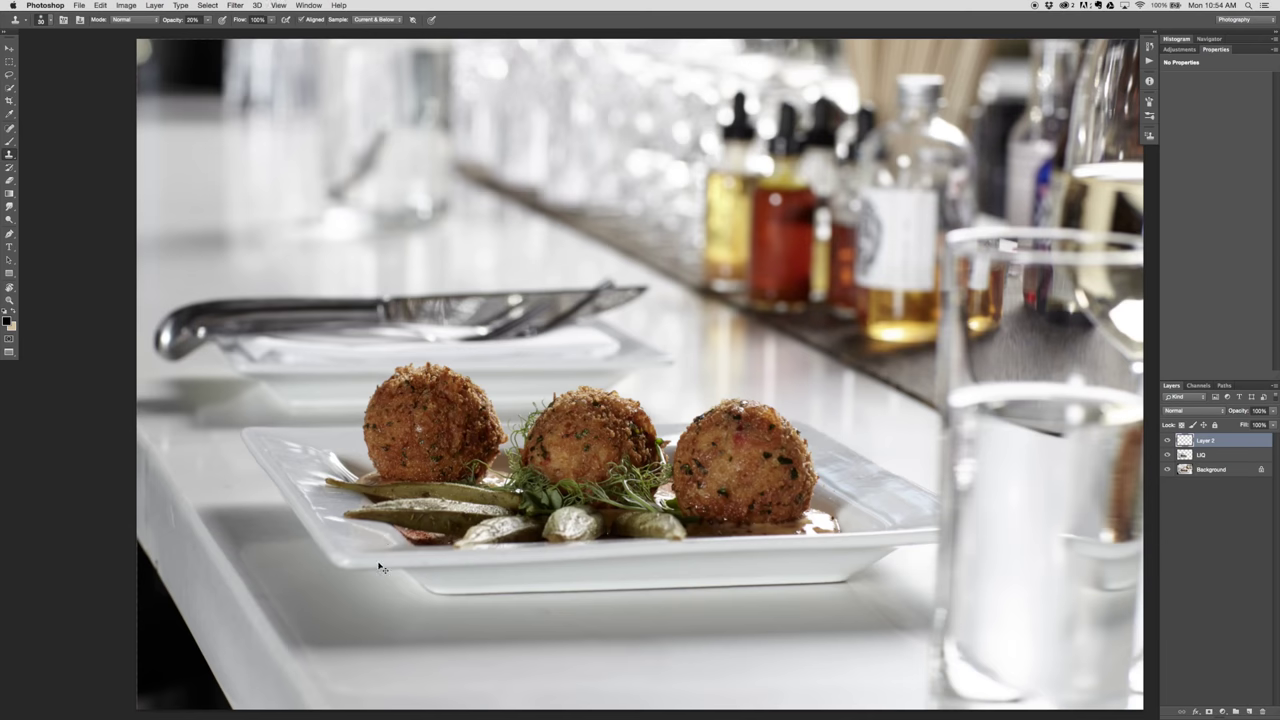
{"action": "key", "text": "super+minus"}
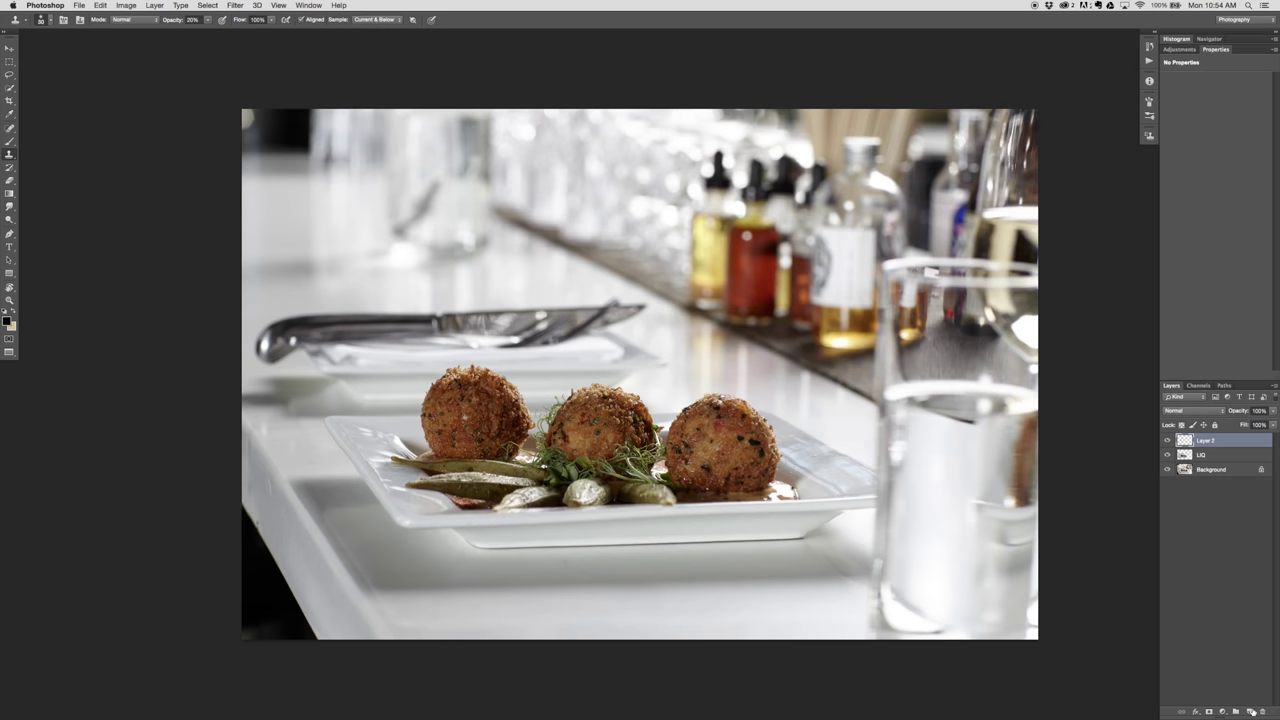
- Add a new layer above Layer 2 and name it cleanup
{"action": "left_click", "coordinate": [1249, 711]}
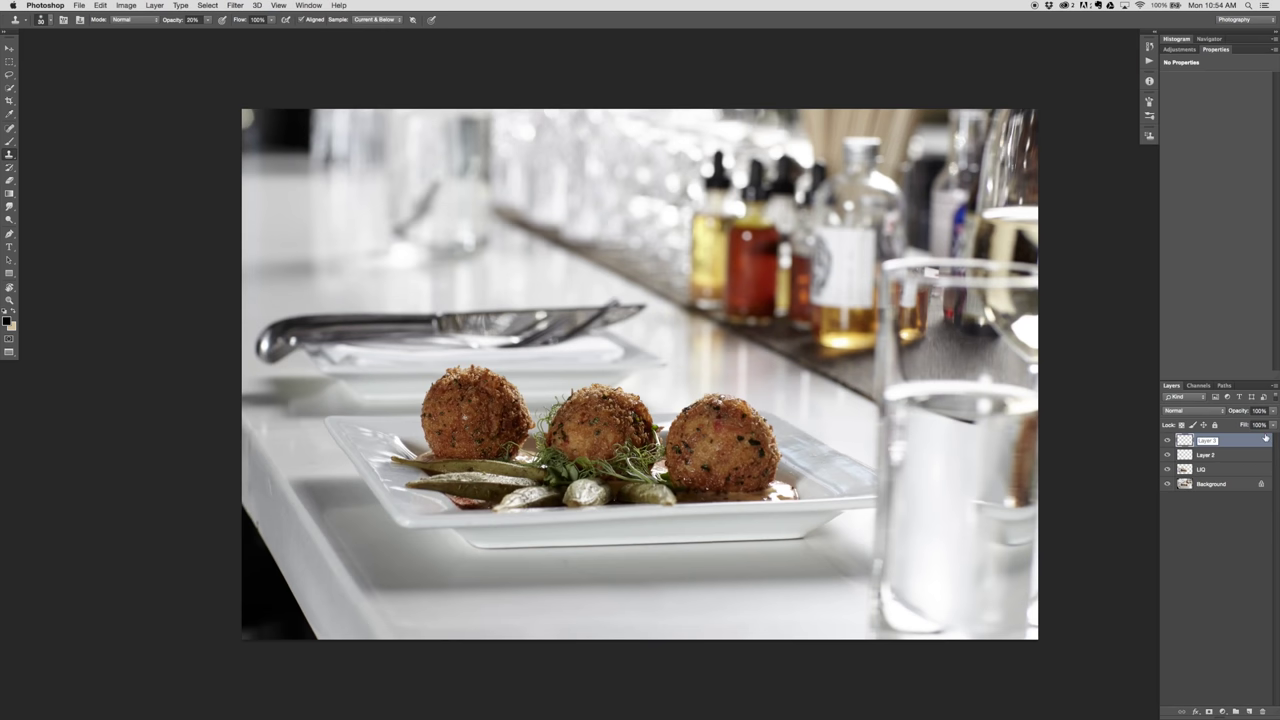
{"action": "key", "text": "Return"}
{"action": "key", "text": "super+a"}
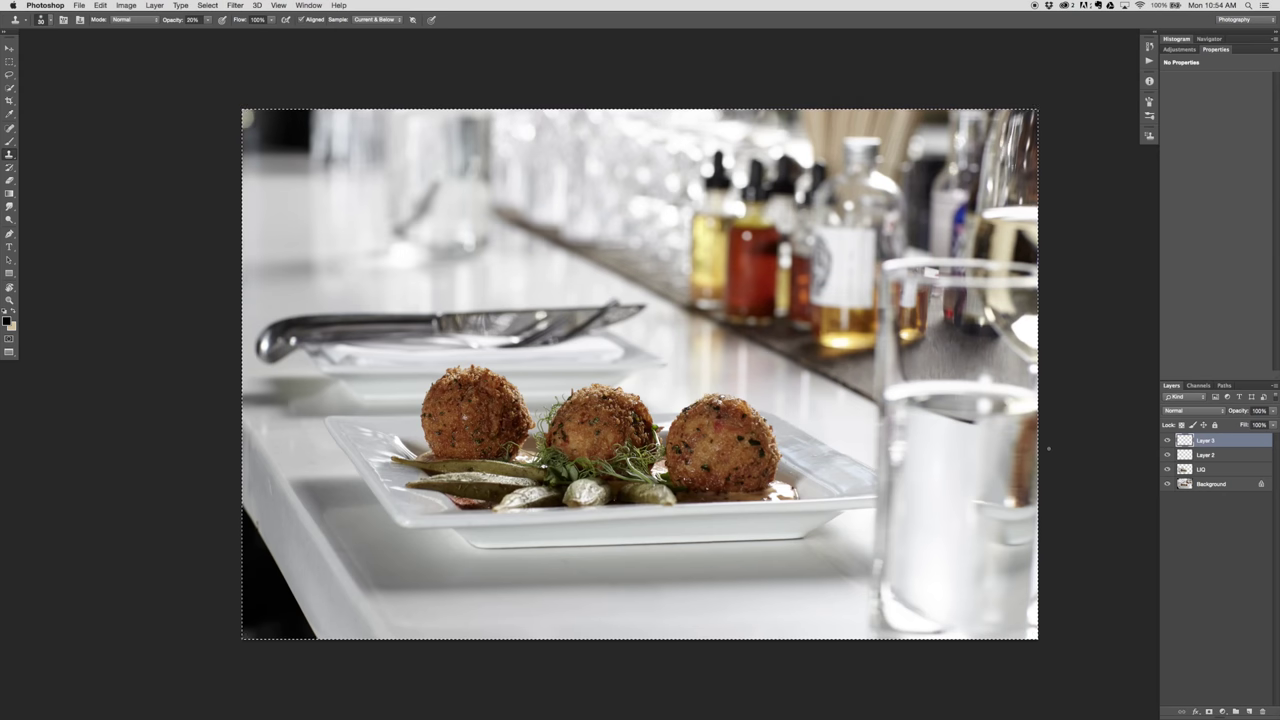
{"action": "key", "text": "super+d"}
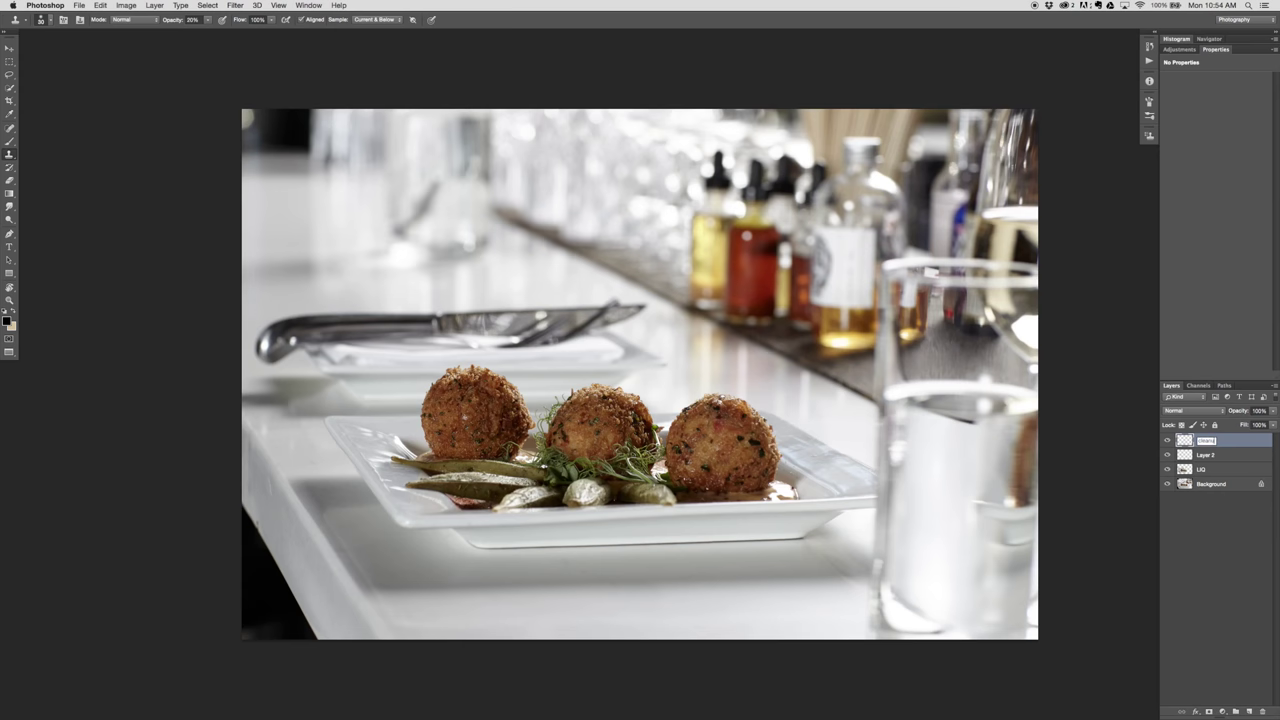
{"action": "key", "text": "Return"}
- Clone-stamp the distracting shiny spots along the base of the right risotto ball on the cleanup layer
{"action": "key", "text": "super+plus"}
{"action": "key", "text": "super+plus"}
{"action": "key", "text": "super+plus"}
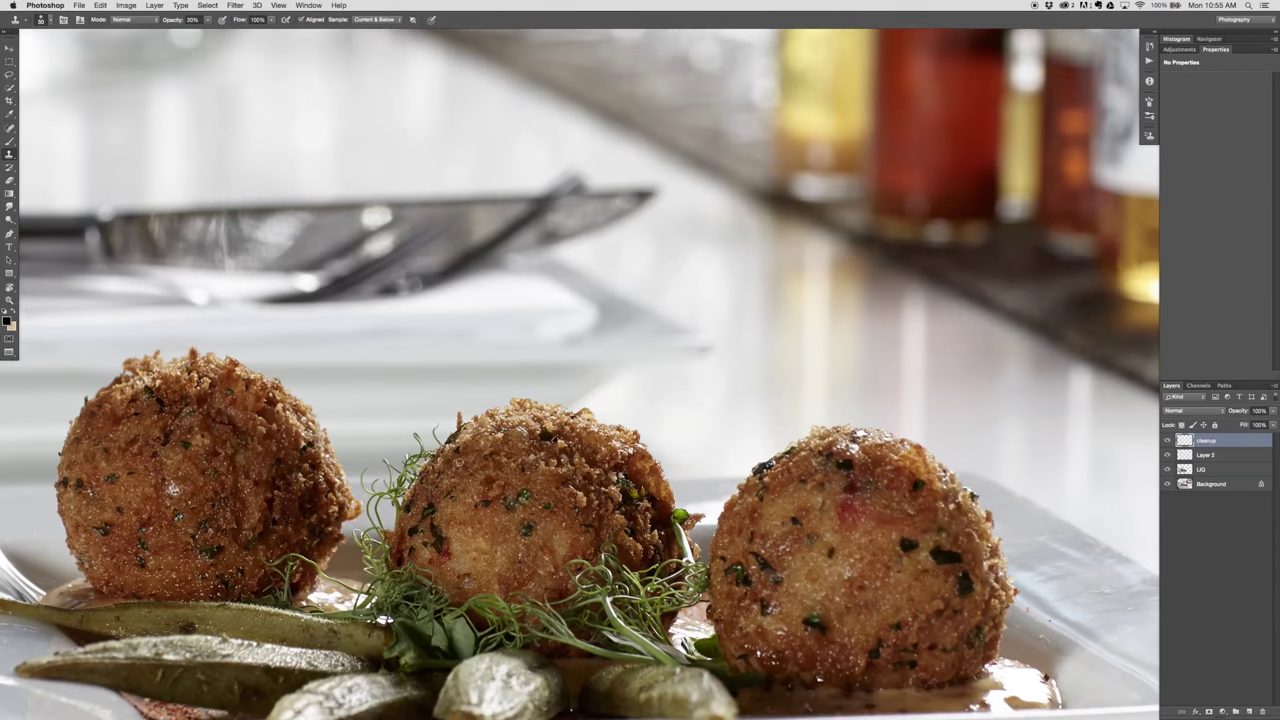
{"action": "left_click_drag", "start_coordinate": [94, 445], "coordinate": [351, 391]}
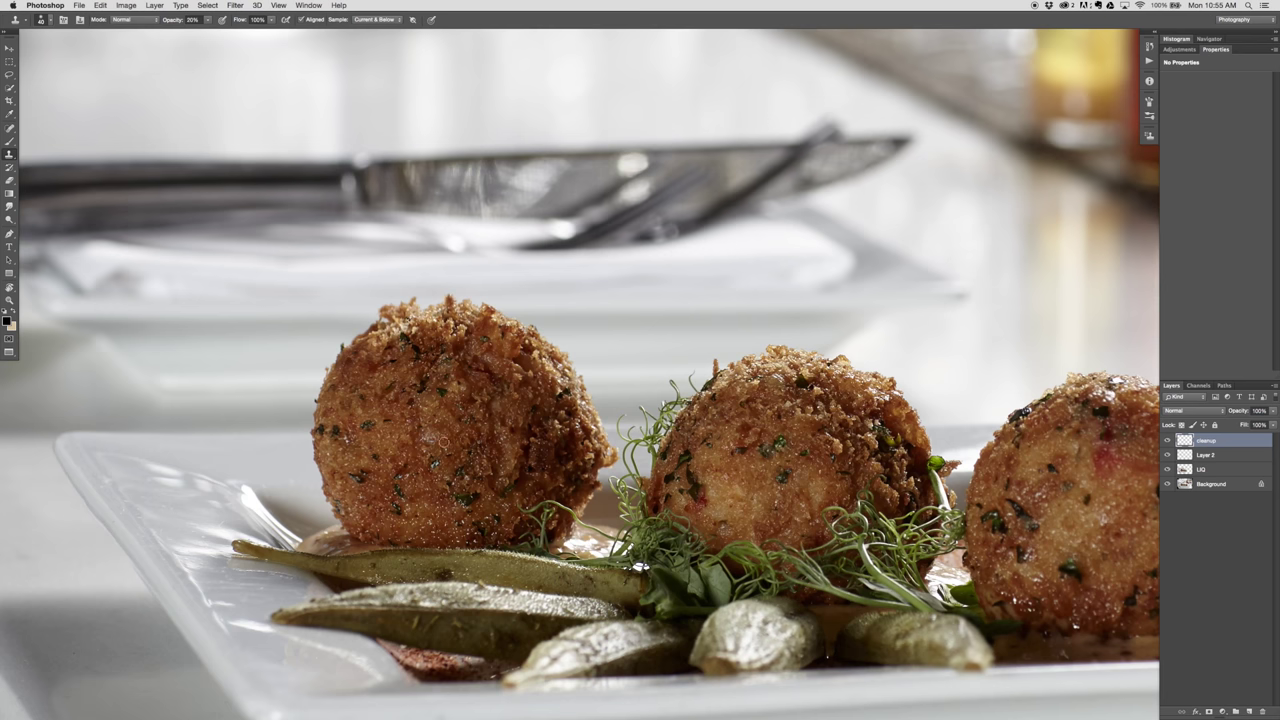
{"action": "left_click_drag", "start_coordinate": [553, 495], "coordinate": [362, 367]}
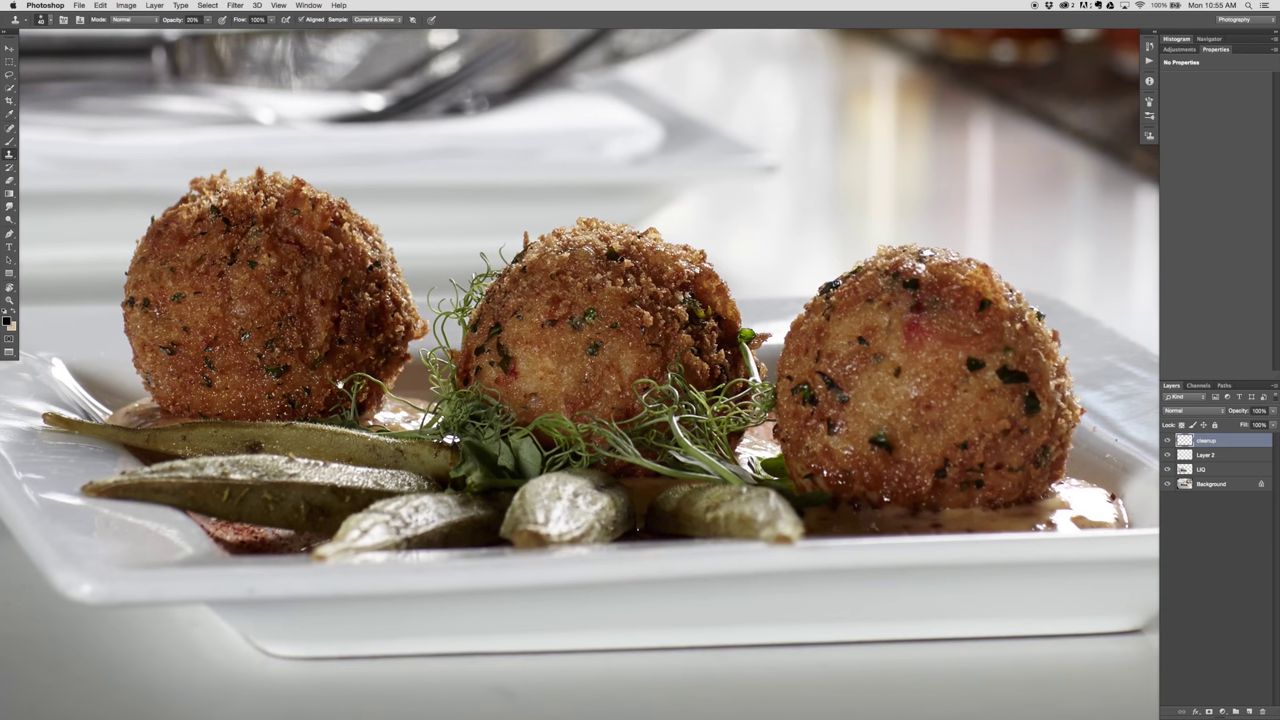
{"action": "key", "text": "super+equal"}
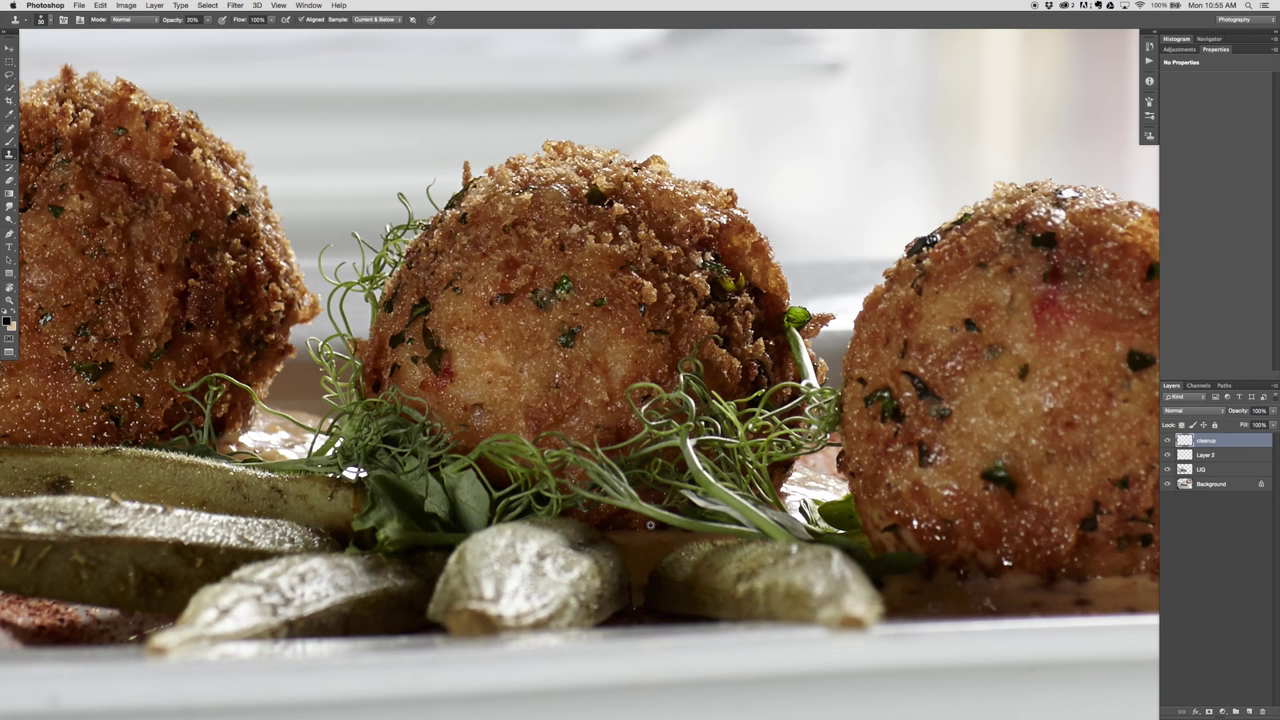
{"action": "left_click_drag", "start_coordinate": [735, 548], "coordinate": [88, 479]}
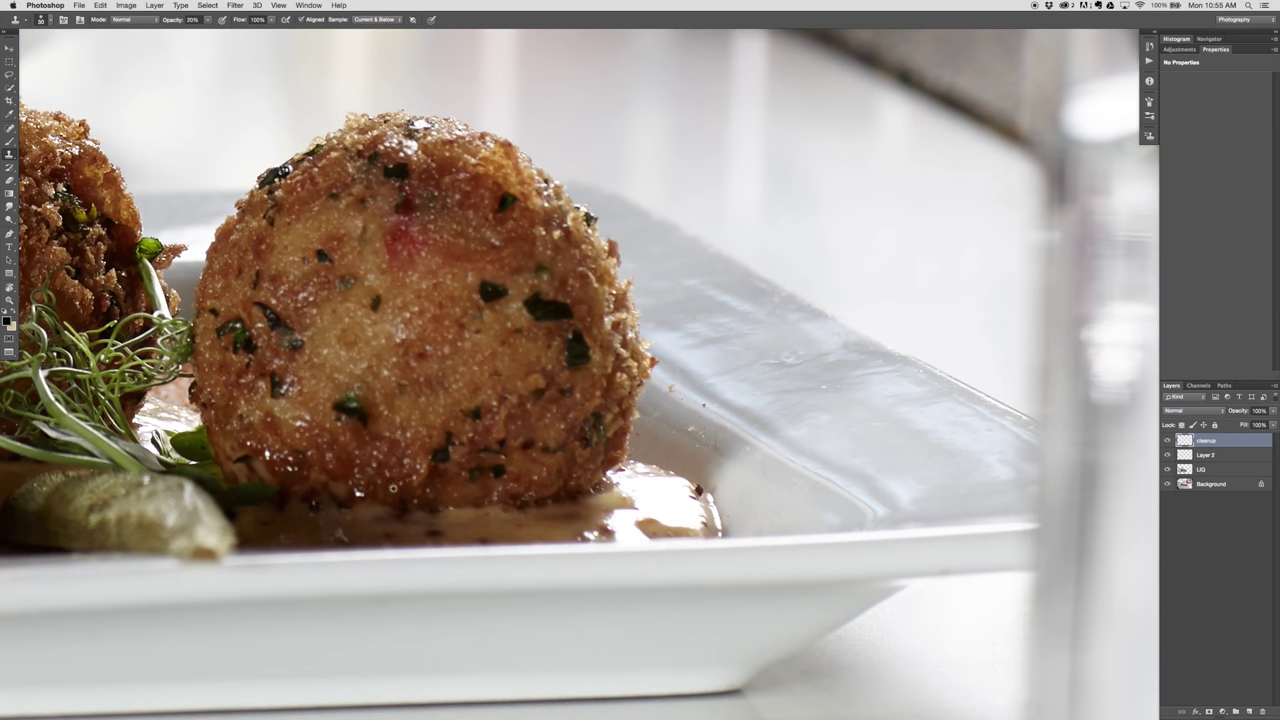
{"action": "left_click", "coordinate": [362, 494]}
{"action": "left_click_drag", "start_coordinate": [358, 489], "coordinate": [389, 486]}
{"action": "left_click_drag", "start_coordinate": [258, 447], "coordinate": [286, 463]}
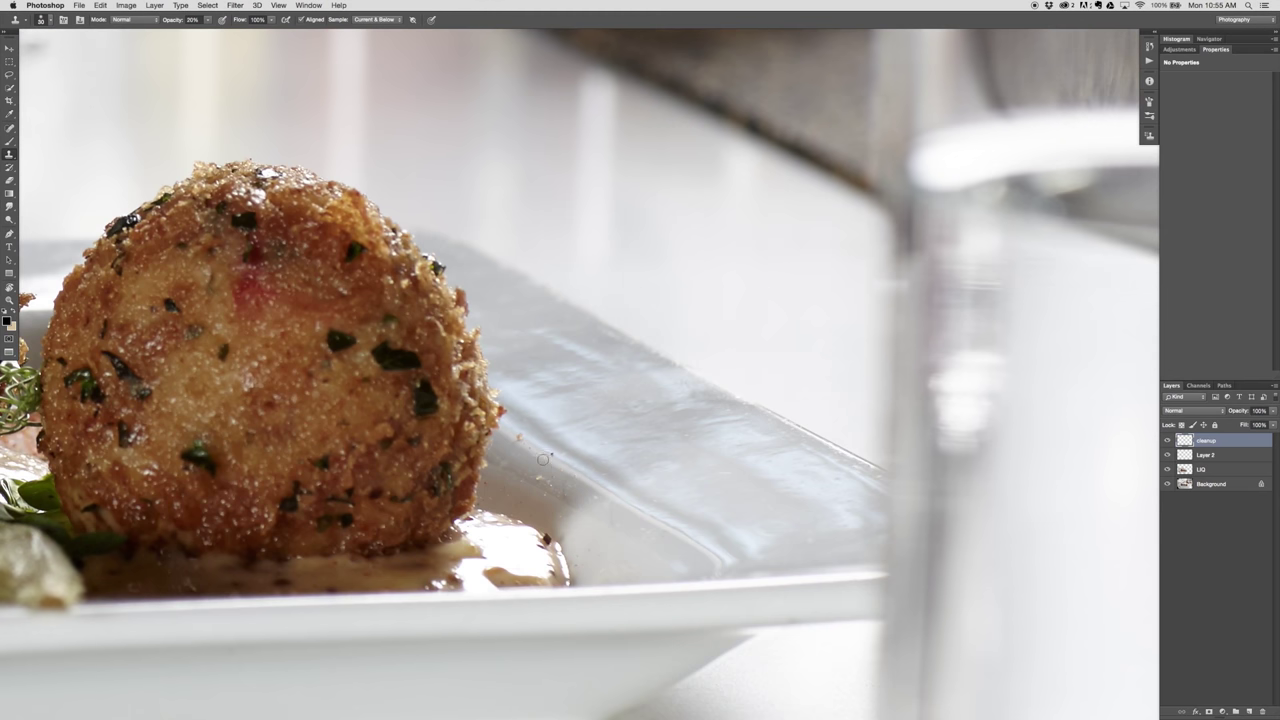
- Clone-stamp the stray crumbs off the plate beside the right ball, raising the stamp opacity to 50%
{"action": "key", "text": "super+plus"}
{"action": "left_click_drag", "start_coordinate": [555, 561], "coordinate": [491, 413]}
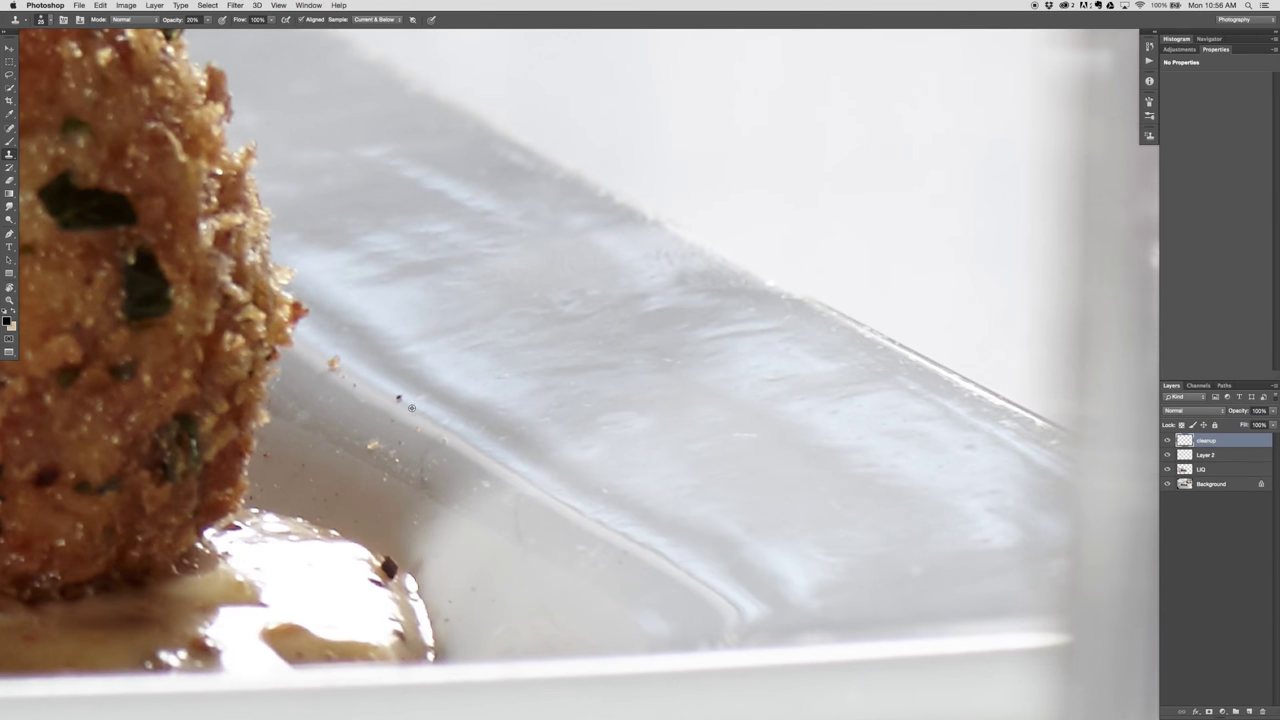
{"action": "left_click", "coordinate": [411, 407], "text": "alt"}
{"action": "left_click", "coordinate": [399, 397]}
{"action": "key", "text": "5"}
{"action": "left_click", "coordinate": [329, 360]}
{"action": "left_click", "coordinate": [418, 429]}
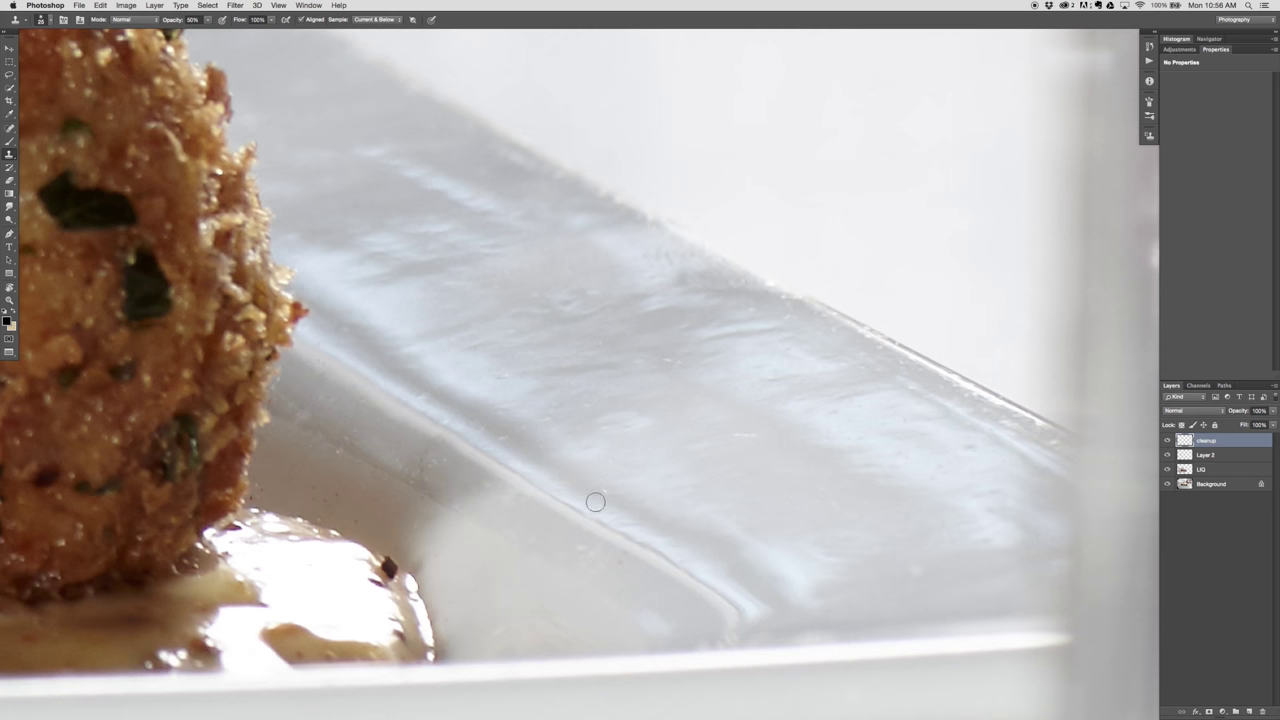
- Clone-stamp the small specks on the plate's right rim near the water glass
{"action": "left_click", "coordinate": [765, 448], "text": "alt"}
{"action": "left_click_drag", "start_coordinate": [734, 434], "coordinate": [769, 437]}
{"action": "left_click_drag", "start_coordinate": [955, 448], "coordinate": [477, 400]}
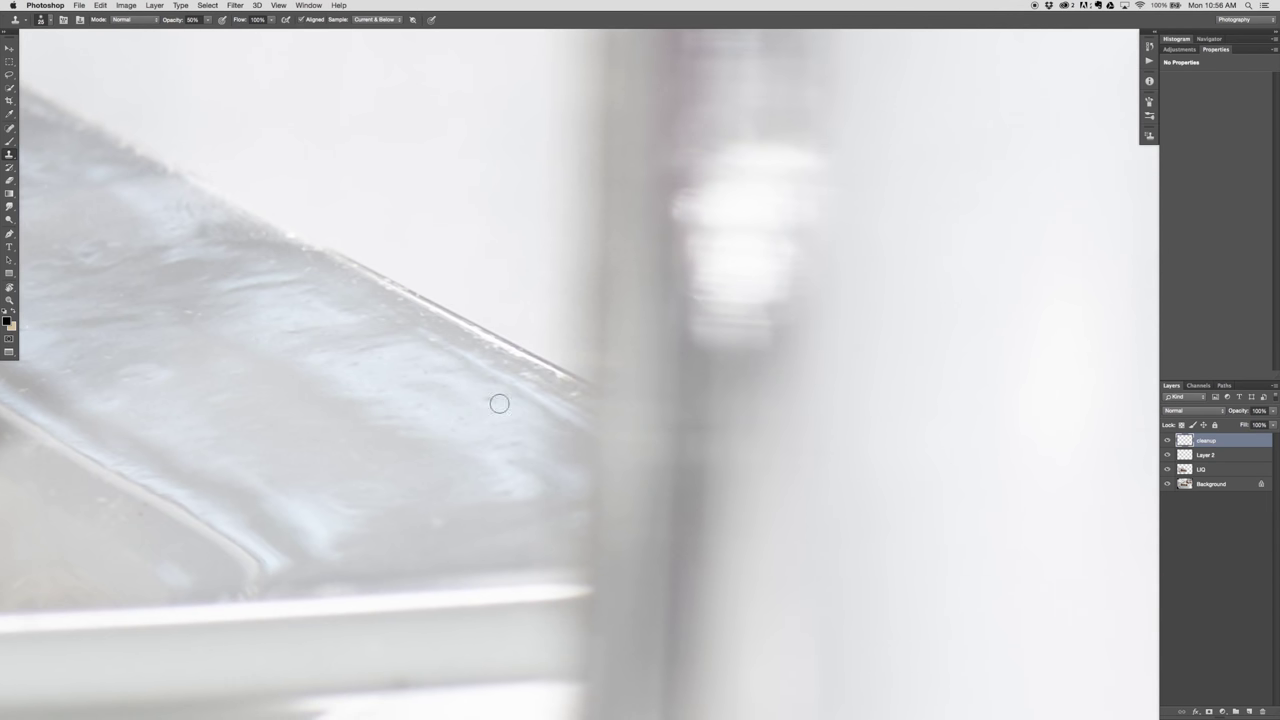
{"action": "left_click", "coordinate": [445, 396], "text": "alt"}
{"action": "left_click", "coordinate": [426, 344]}
{"action": "left_click", "coordinate": [493, 385]}
- Clone-stamp the remaining blemishes across the middle of the plate's right rim between the ball and the glass
{"action": "left_click_drag", "start_coordinate": [294, 380], "coordinate": [481, 487]}
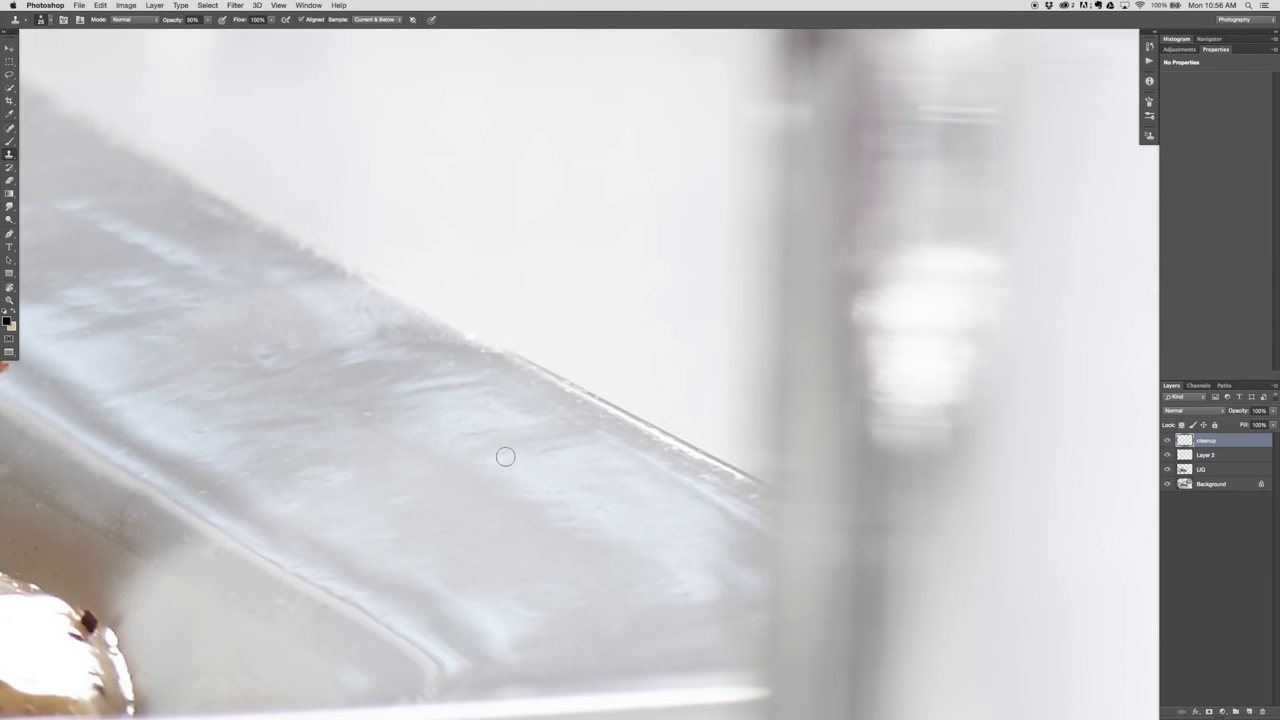
{"action": "left_click", "coordinate": [511, 432], "text": "alt"}
{"action": "left_click", "coordinate": [472, 435]}
{"action": "mouse_move", "coordinate": [472, 434]}
{"action": "left_mouse_down"}
{"action": "mouse_move", "coordinate": [410, 427]}
{"action": "mouse_move", "coordinate": [366, 410]}
{"action": "mouse_move", "coordinate": [364, 388]}
{"action": "mouse_move", "coordinate": [375, 410]}
{"action": "mouse_move", "coordinate": [340, 409]}
{"action": "left_mouse_up"}
{"action": "mouse_move", "coordinate": [313, 335]}
{"action": "left_mouse_down"}
{"action": "mouse_move", "coordinate": [433, 396]}
{"action": "mouse_move", "coordinate": [409, 467]}
{"action": "mouse_move", "coordinate": [336, 461]}
{"action": "left_mouse_up"}
{"action": "left_click", "coordinate": [410, 468], "text": "alt"}
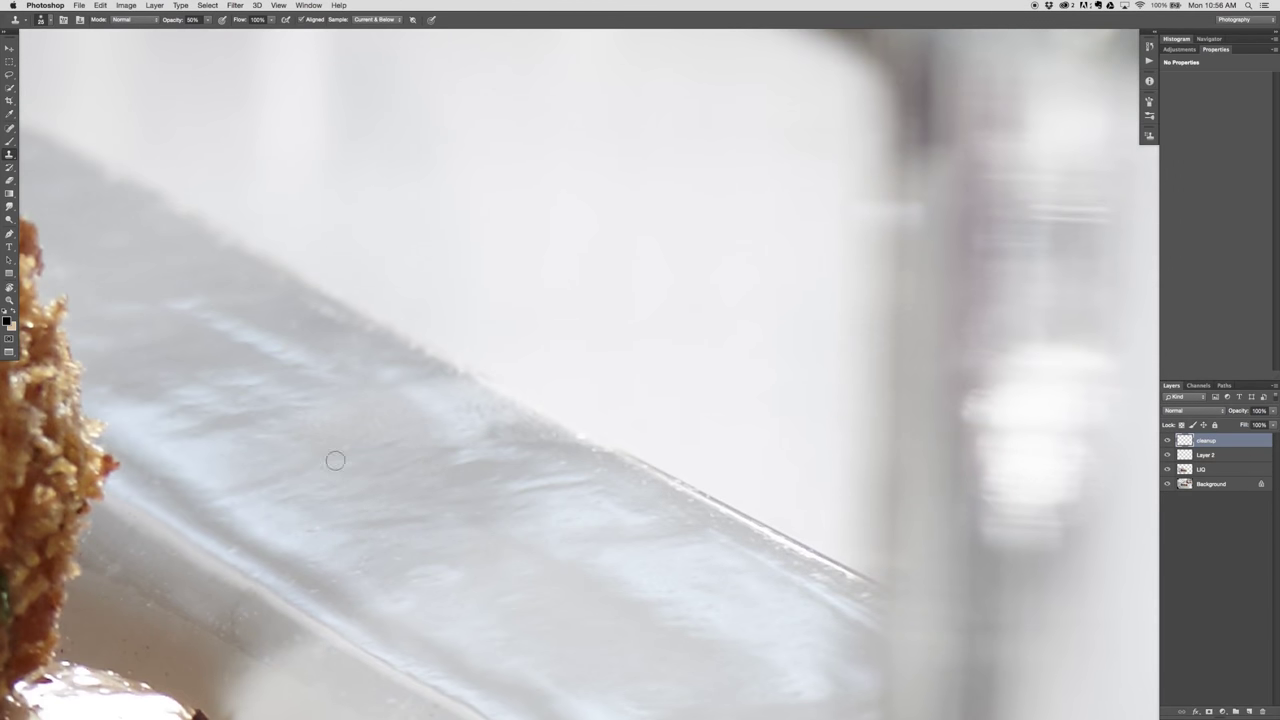
{"action": "left_click", "coordinate": [302, 422], "text": "alt"}
{"action": "mouse_move", "coordinate": [328, 416]}
{"action": "left_mouse_down"}
{"action": "mouse_move", "coordinate": [292, 438]}
{"action": "mouse_move", "coordinate": [326, 467]}
{"action": "left_mouse_up"}
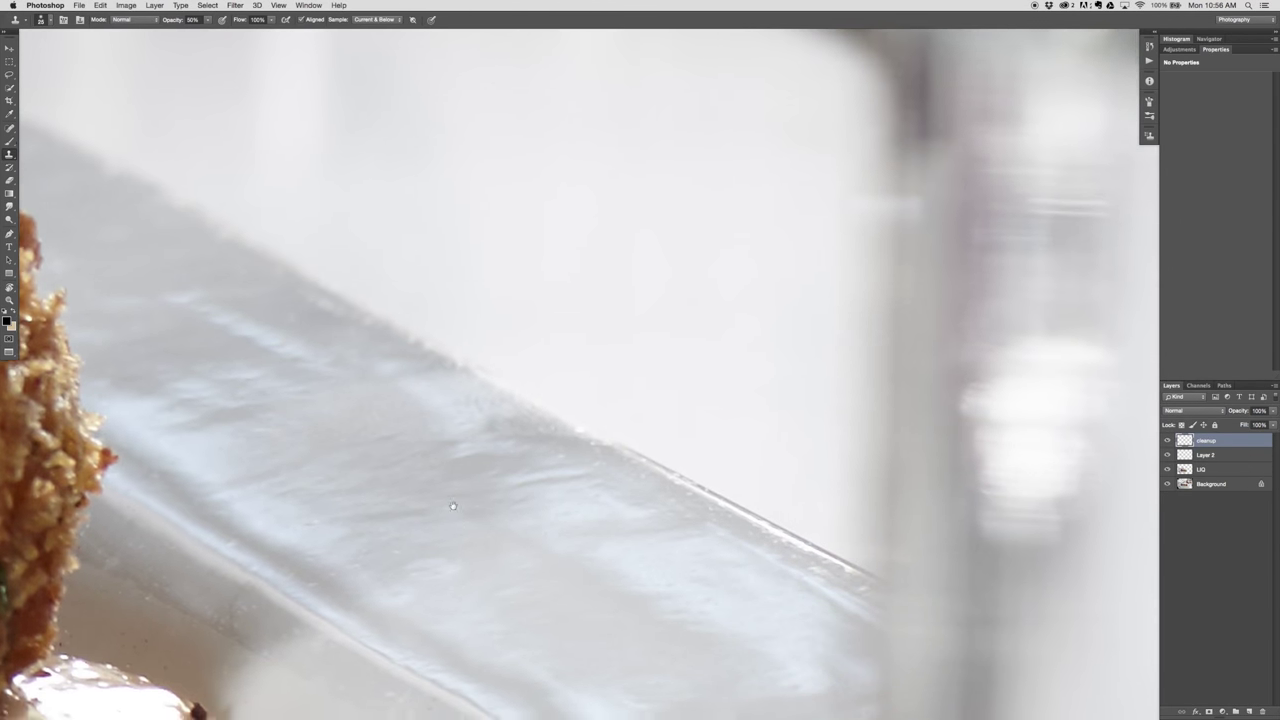
{"action": "scroll", "coordinate": [405, 271], "scroll_direction": "down", "scroll_amount": 5}
{"action": "left_click_drag", "start_coordinate": [429, 599], "coordinate": [308, 546]}
{"action": "scroll", "coordinate": [308, 546], "scroll_direction": "up", "scroll_amount": 5}
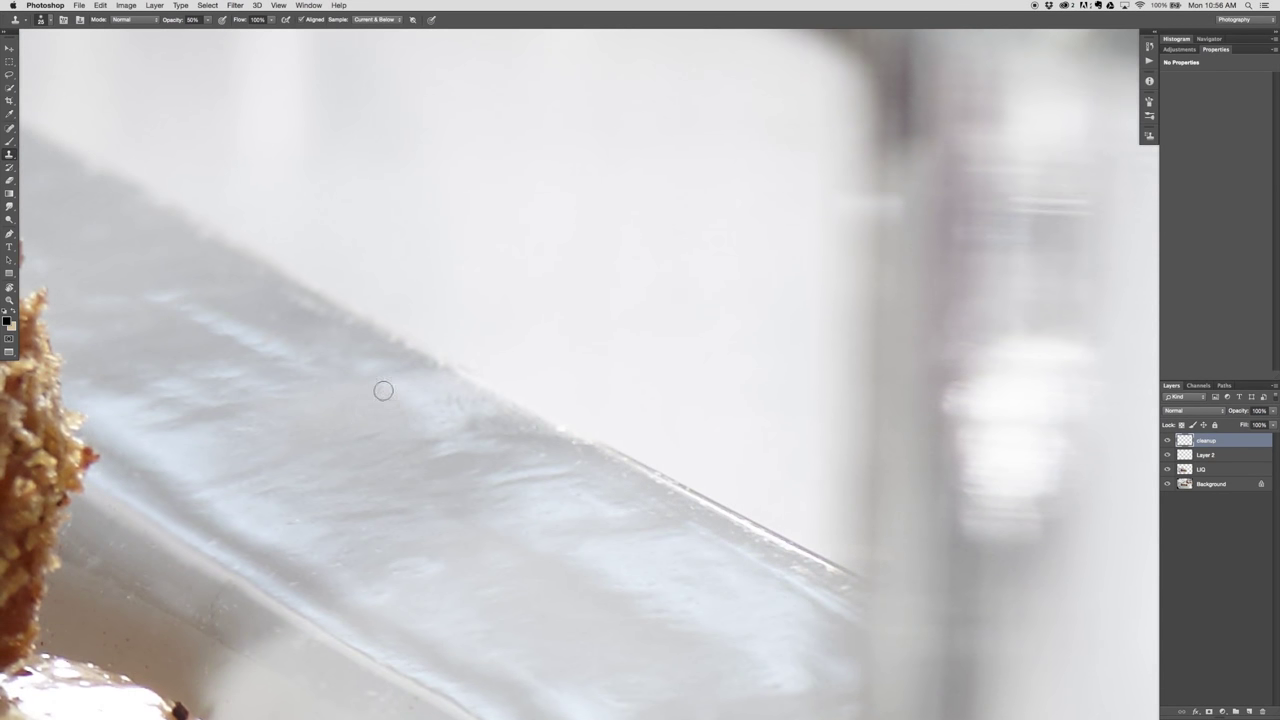
- Switch to the content-aware Spot Healing Brush and reduce its size for the small specks on the plate
{"action": "key", "text": "j"}
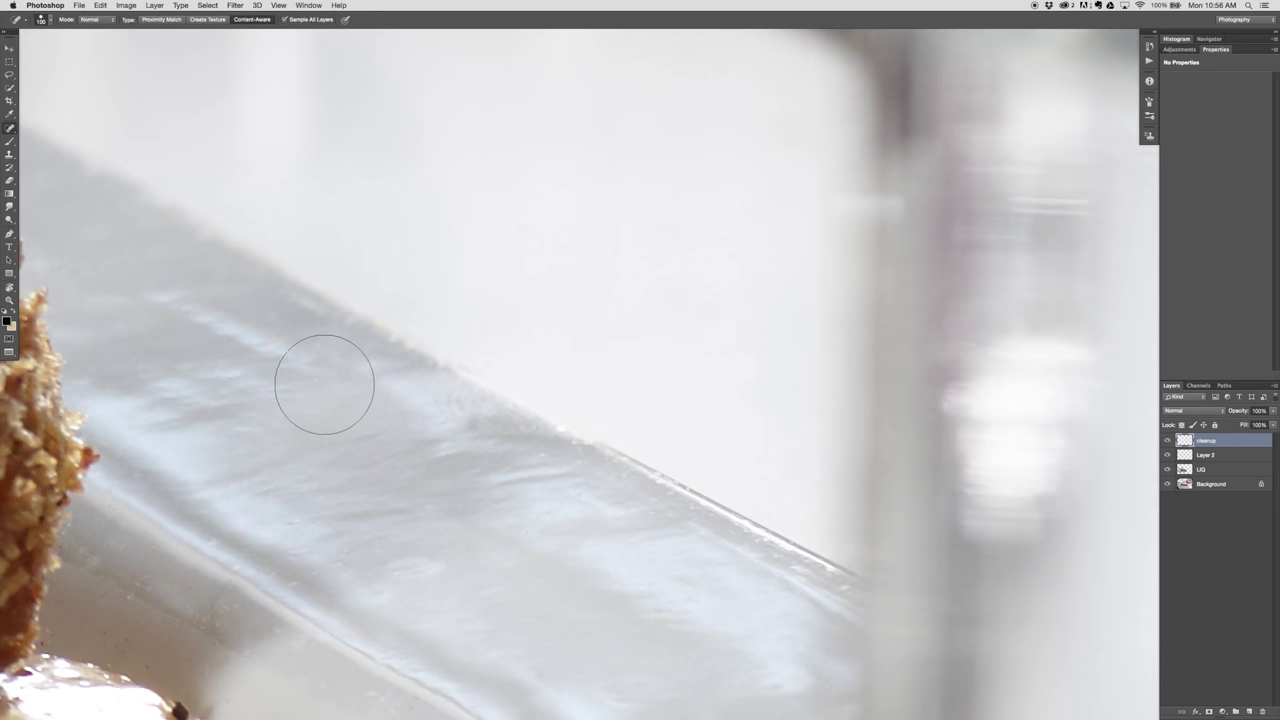
{"action": "key", "text": "["}
{"action": "key", "text": "space"}
{"action": "scroll", "coordinate": [377, 589], "scroll_direction": "down", "scroll_amount": 5}
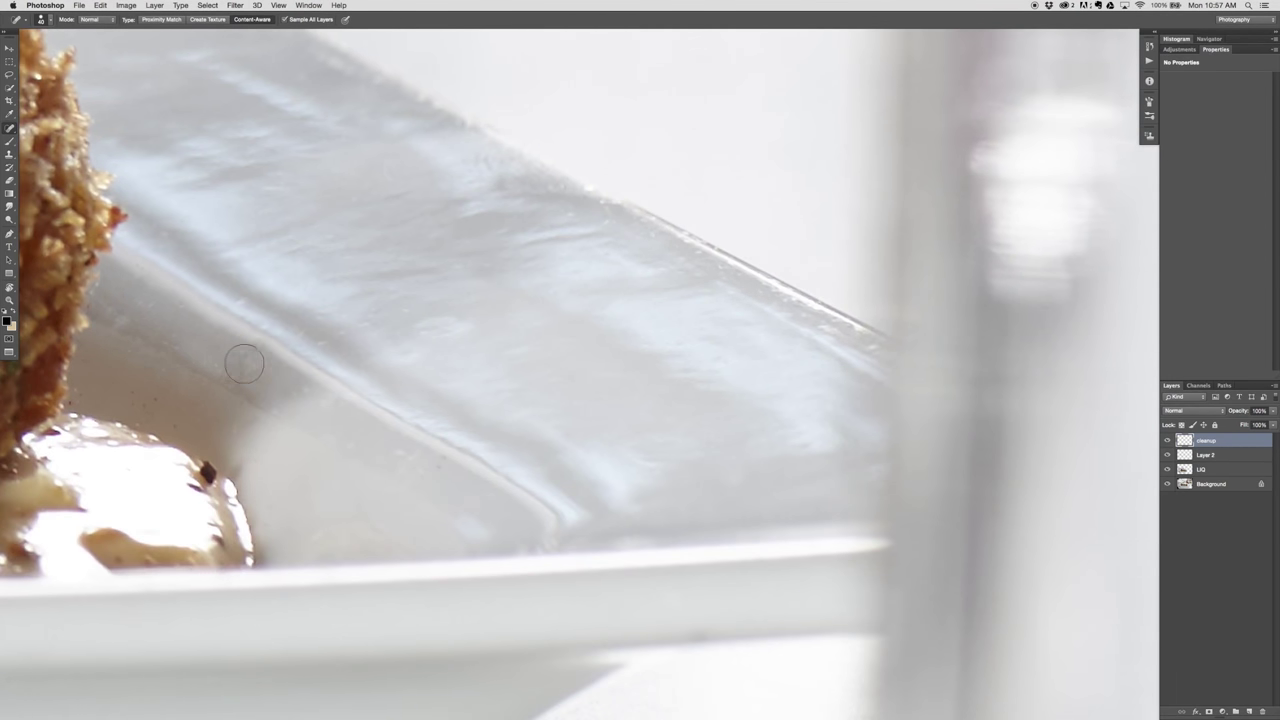
{"action": "left_click_drag", "start_coordinate": [450, 570], "coordinate": [401, 319]}
{"action": "left_click_drag", "start_coordinate": [210, 425], "coordinate": [620, 332]}
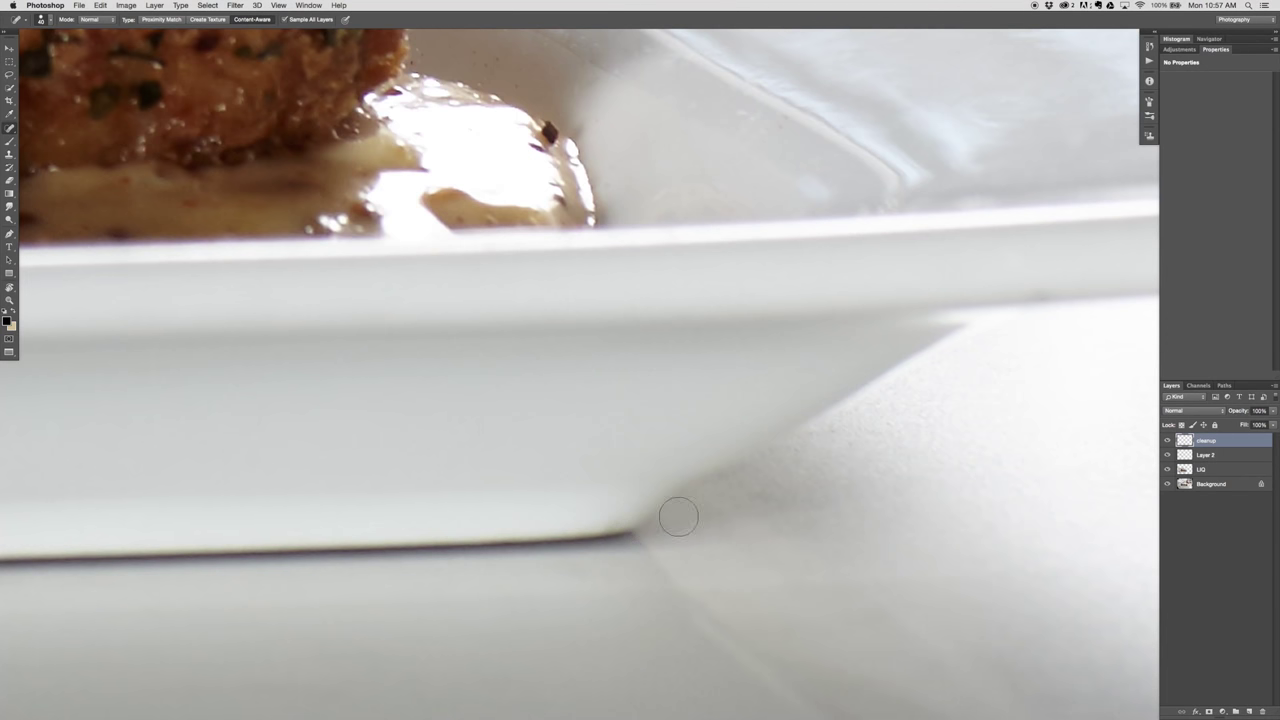
- Clone-stamp the mottled tabletop beside the right corner of the plate's base at 20% opacity
{"action": "key", "text": "s"}
{"action": "key", "text": "2"}
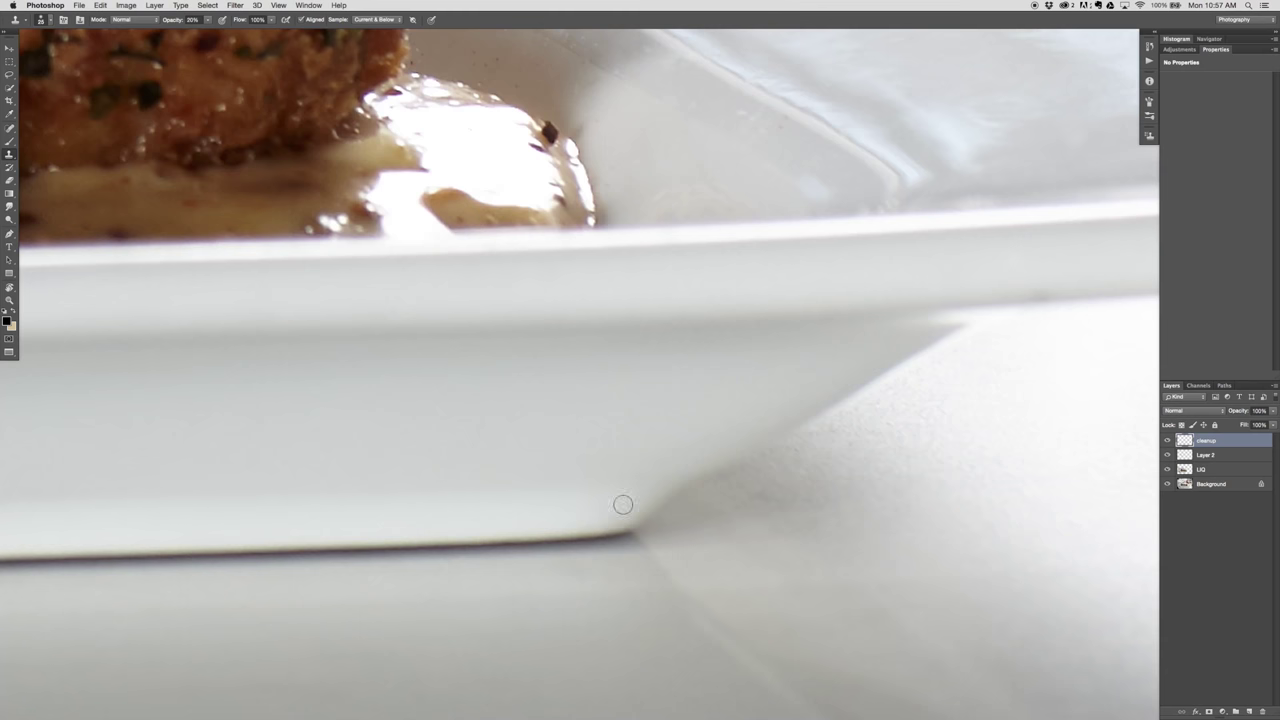
{"action": "left_click", "coordinate": [807, 452], "text": "alt"}
{"action": "left_click", "coordinate": [879, 423], "text": "alt"}
{"action": "mouse_move", "coordinate": [847, 446]}
{"action": "left_mouse_down"}
{"action": "mouse_move", "coordinate": [832, 440]}
{"action": "mouse_move", "coordinate": [752, 494]}
{"action": "left_mouse_up"}
{"action": "left_click", "coordinate": [862, 449], "text": "alt"}
{"action": "key", "text": "space"}
{"action": "left_click_drag", "start_coordinate": [907, 435], "coordinate": [575, 527]}
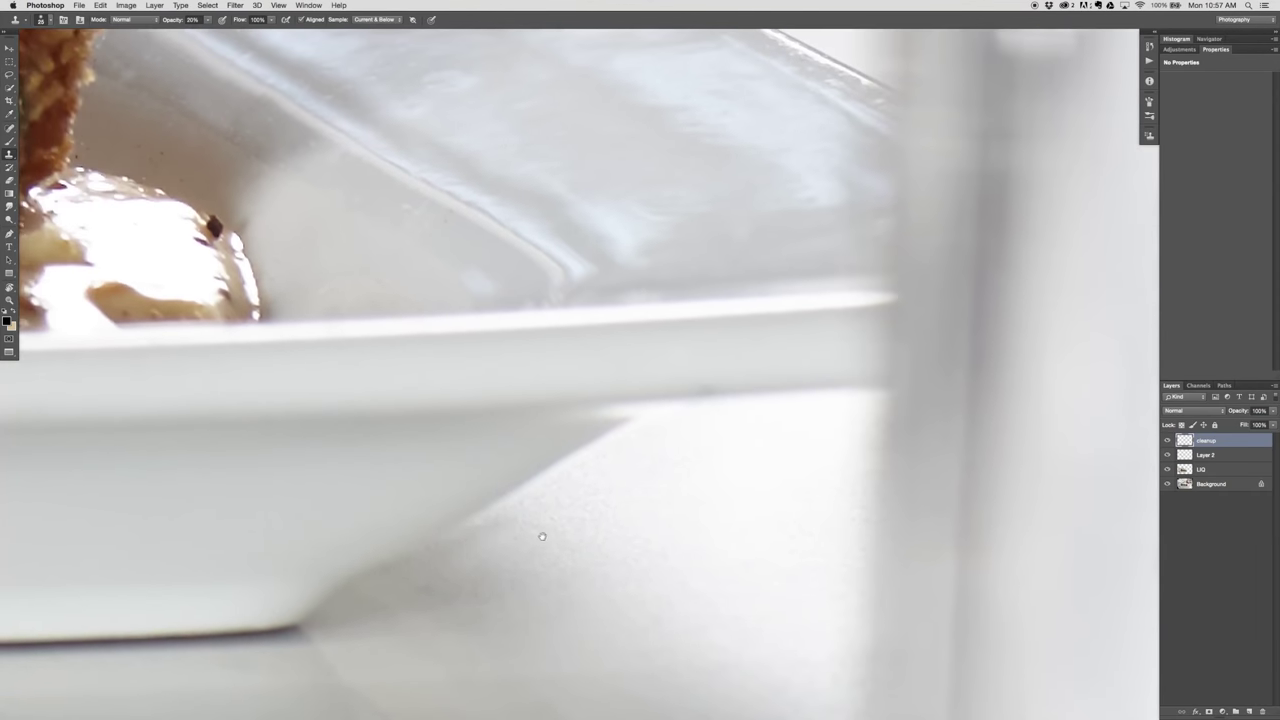
- Clone-stamp the bright speck in the dark gap between the two front okra pieces
{"action": "left_click_drag", "start_coordinate": [689, 523], "coordinate": [1040, 489]}
{"action": "left_click_drag", "start_coordinate": [270, 484], "coordinate": [588, 512]}
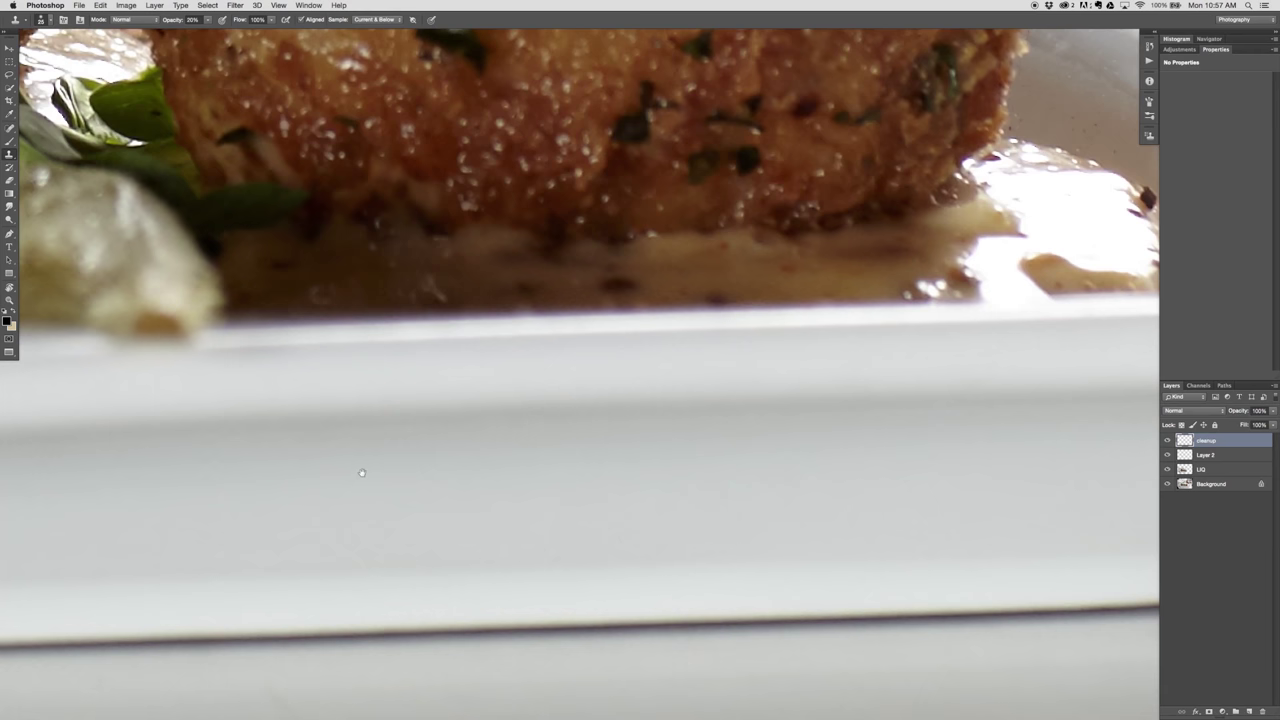
{"action": "left_click_drag", "start_coordinate": [362, 473], "coordinate": [927, 410]}
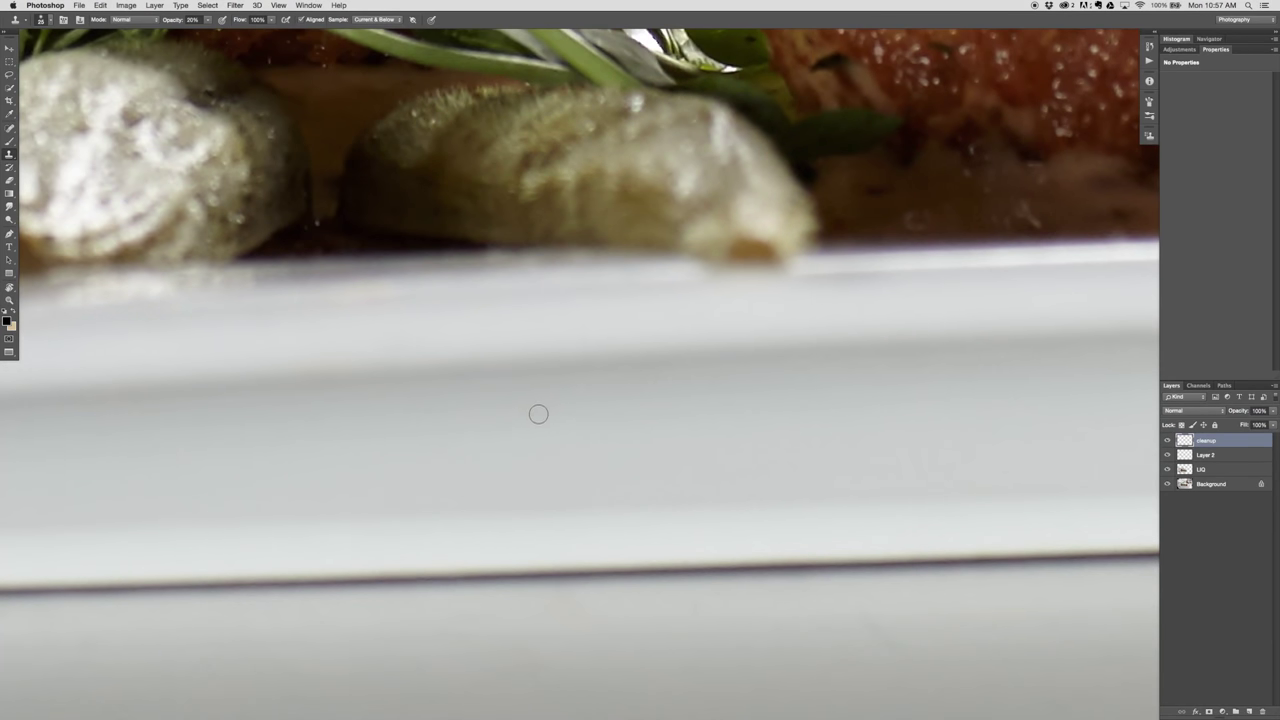
{"action": "left_click_drag", "start_coordinate": [417, 469], "coordinate": [982, 451]}
{"action": "left_click_drag", "start_coordinate": [797, 355], "coordinate": [467, 471]}
{"action": "left_click", "coordinate": [586, 355], "text": "alt"}
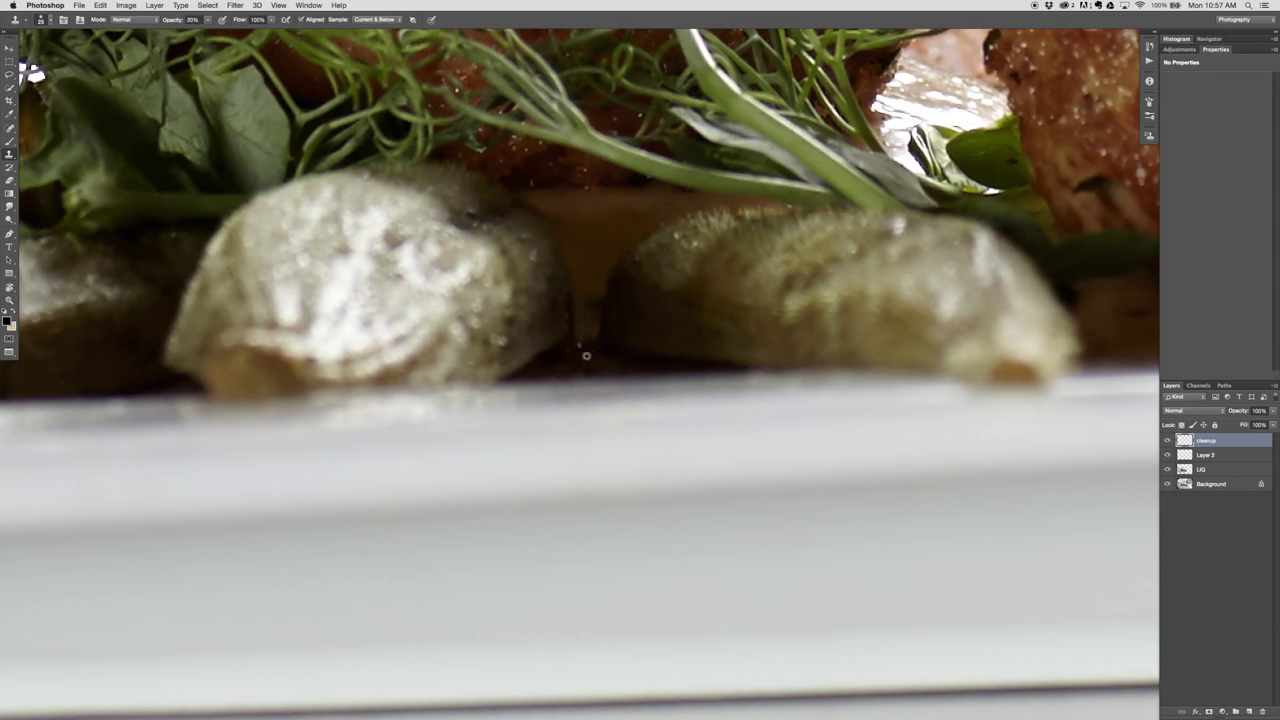
{"action": "left_click", "coordinate": [583, 341]}
- Clone-stamp the marks on the plate's front rim and, with a larger brush, the dark smudges on the table below it
{"action": "scroll", "coordinate": [640, 275], "scroll_direction": "down", "scroll_amount": 5}
{"action": "scroll", "coordinate": [640, 275], "scroll_direction": "left", "scroll_amount": 5}
{"action": "scroll", "coordinate": [631, 282], "scroll_direction": "down", "scroll_amount": 5}
{"action": "scroll", "coordinate": [631, 282], "scroll_direction": "left", "scroll_amount": 5}
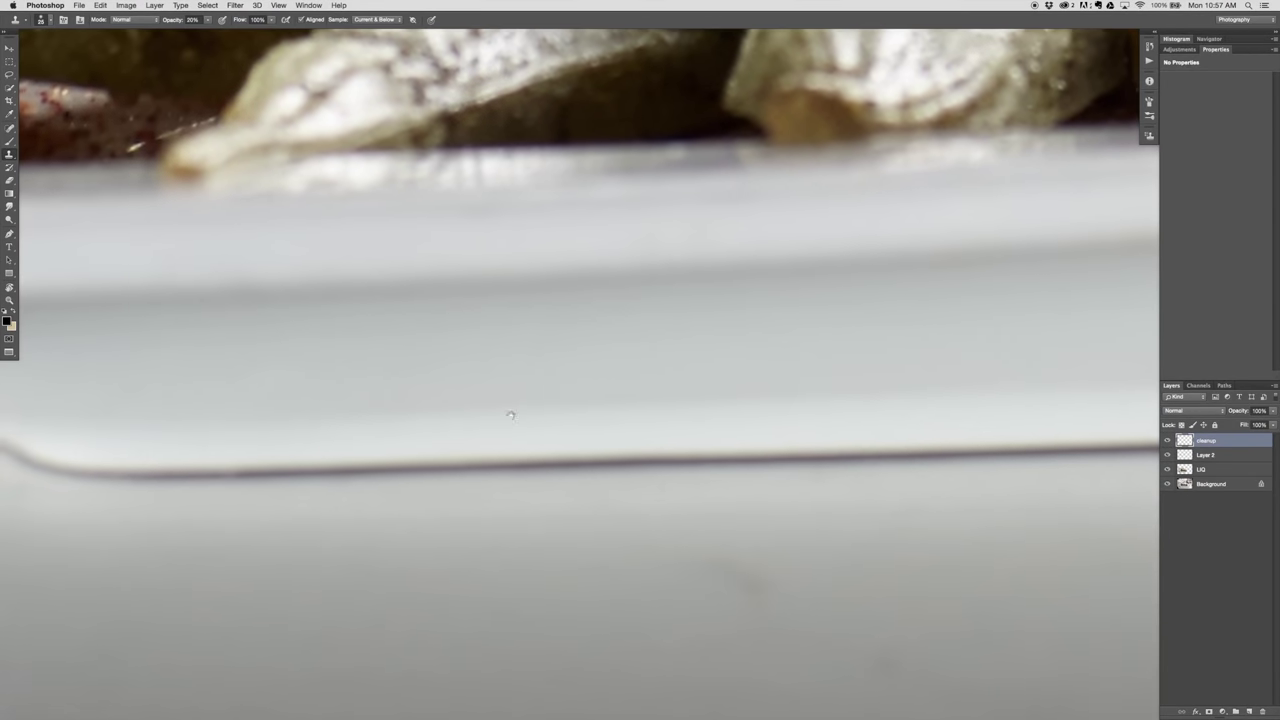
{"action": "scroll", "coordinate": [866, 275], "scroll_direction": "up", "scroll_amount": 5}
{"action": "scroll", "coordinate": [866, 275], "scroll_direction": "right", "scroll_amount": 4}
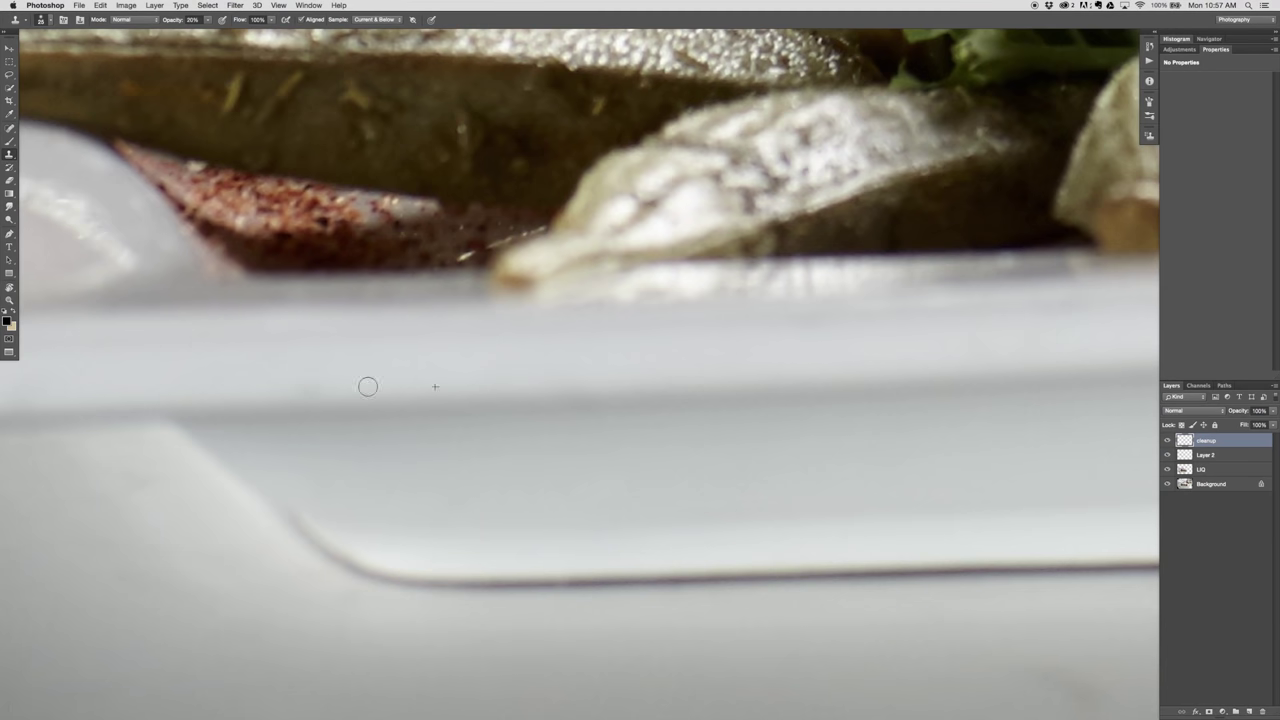
{"action": "mouse_move", "coordinate": [402, 384]}
{"action": "left_mouse_down"}
{"action": "mouse_move", "coordinate": [335, 289]}
{"action": "mouse_move", "coordinate": [314, 217]}
{"action": "left_mouse_up"}
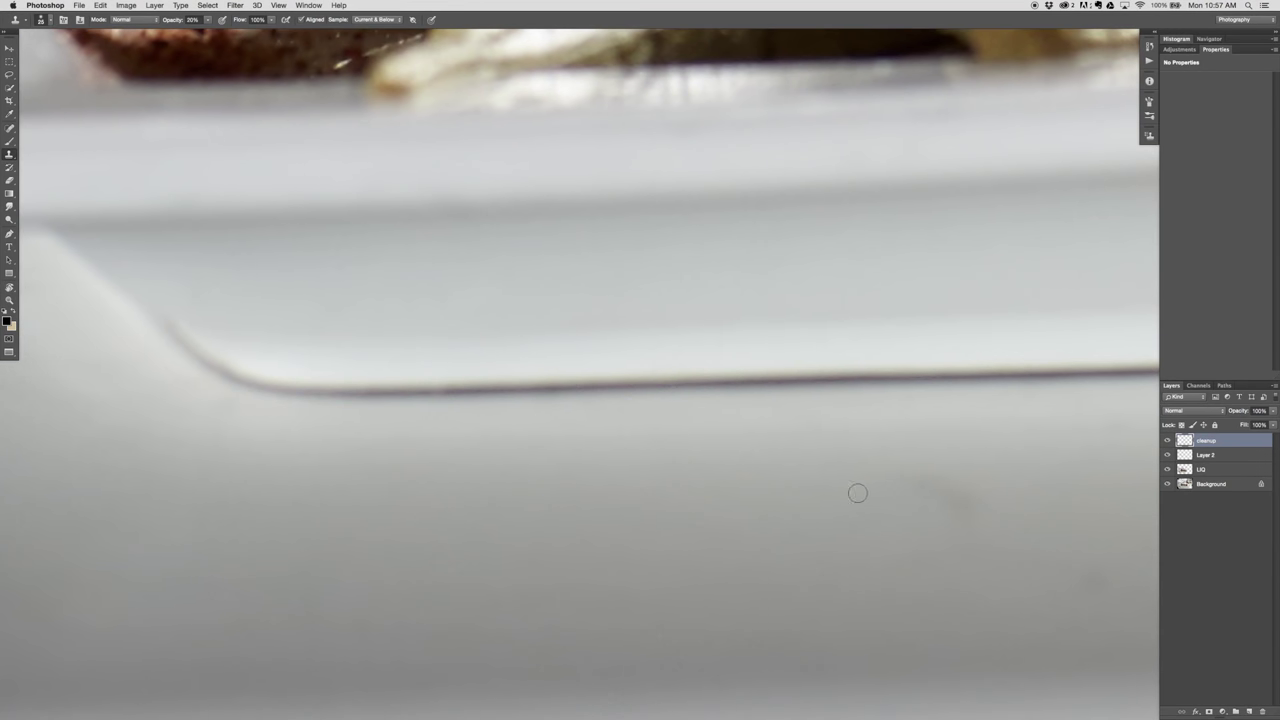
{"action": "key", "text": "bracketright"}
{"action": "key", "text": "bracketright"}
{"action": "key", "text": "bracketright"}
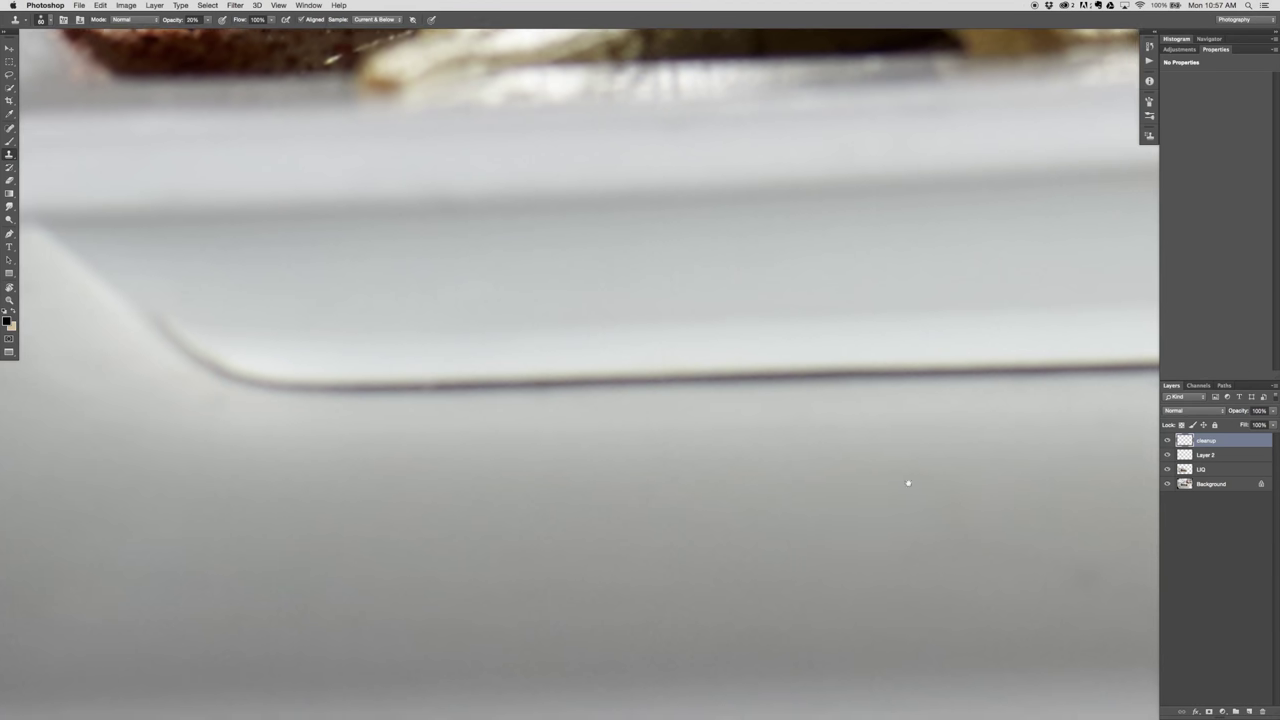
{"action": "scroll", "coordinate": [906, 486], "scroll_direction": "up", "scroll_amount": 2}
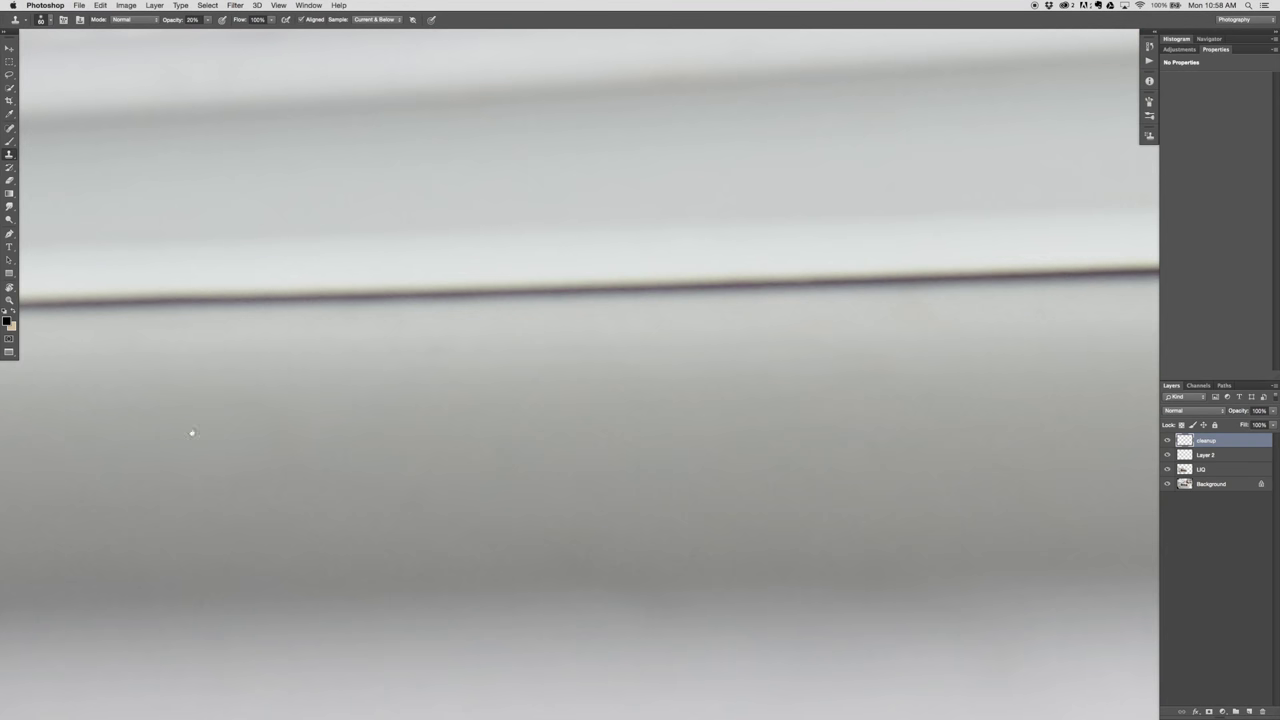
- Clone-stamp the dark specks on the tabletop beside the plate's front left corner
{"action": "scroll", "coordinate": [191, 429], "scroll_direction": "left", "scroll_amount": 10}
{"action": "scroll", "coordinate": [224, 472], "scroll_direction": "left", "scroll_amount": 4}
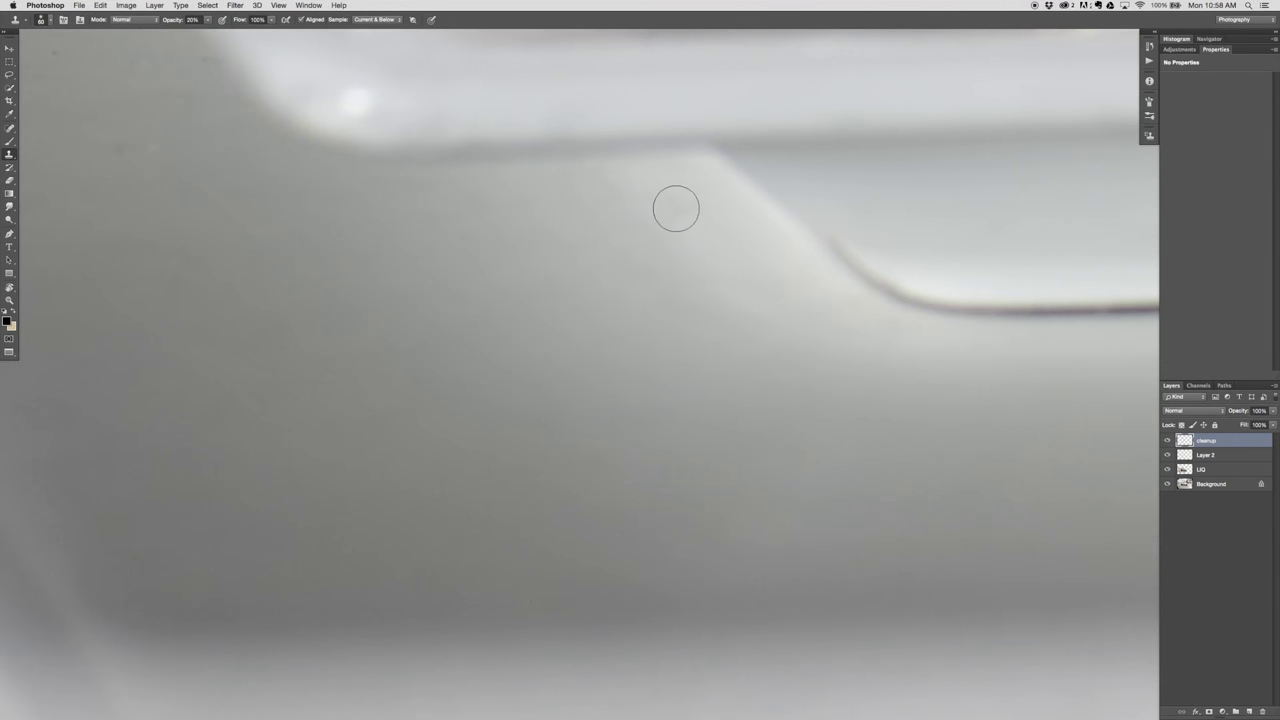
{"action": "mouse_move", "coordinate": [211, 263]}
{"action": "left_mouse_down"}
{"action": "mouse_move", "coordinate": [560, 346]}
{"action": "mouse_move", "coordinate": [457, 509]}
{"action": "mouse_move", "coordinate": [469, 406]}
{"action": "left_mouse_up"}
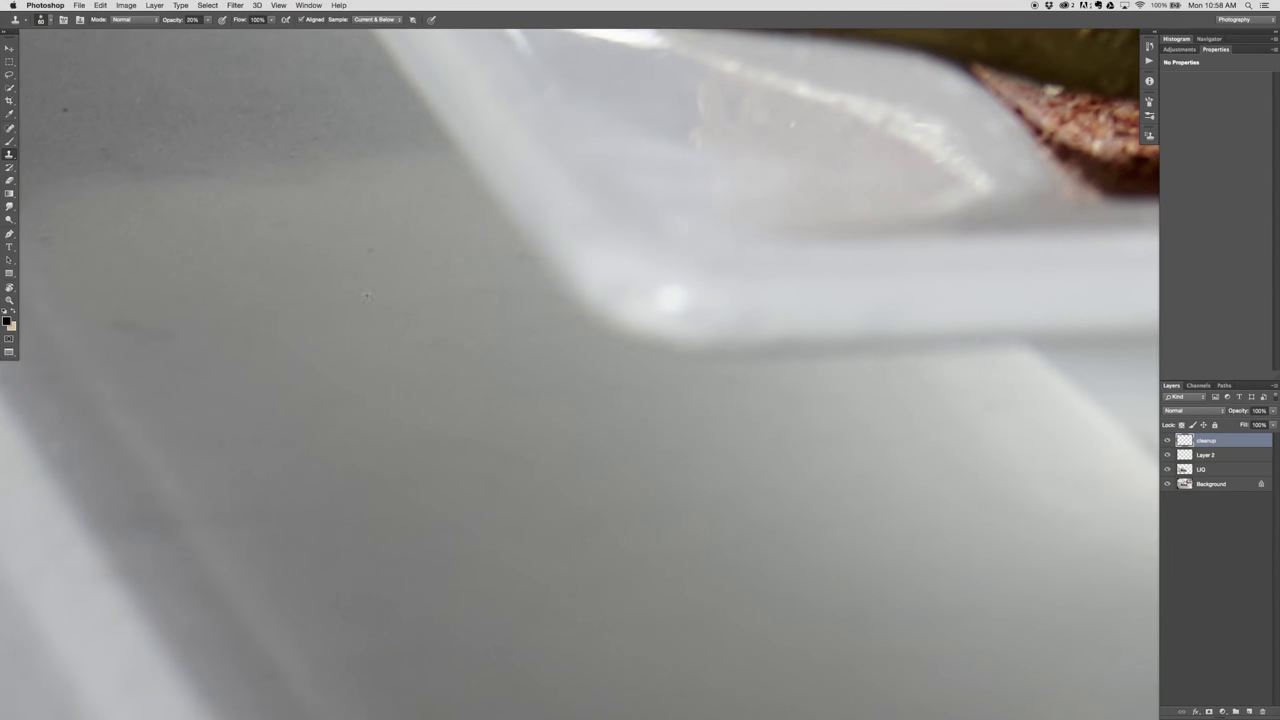
{"action": "left_click", "coordinate": [491, 240], "text": "alt"}
{"action": "left_click_drag", "start_coordinate": [507, 247], "coordinate": [553, 306]}
- Clone-stamp the small spots and uneven reflections on the plate's front left corner below the okra
{"action": "left_click_drag", "start_coordinate": [644, 311], "coordinate": [424, 501]}
{"action": "left_click", "coordinate": [560, 381], "text": "alt"}
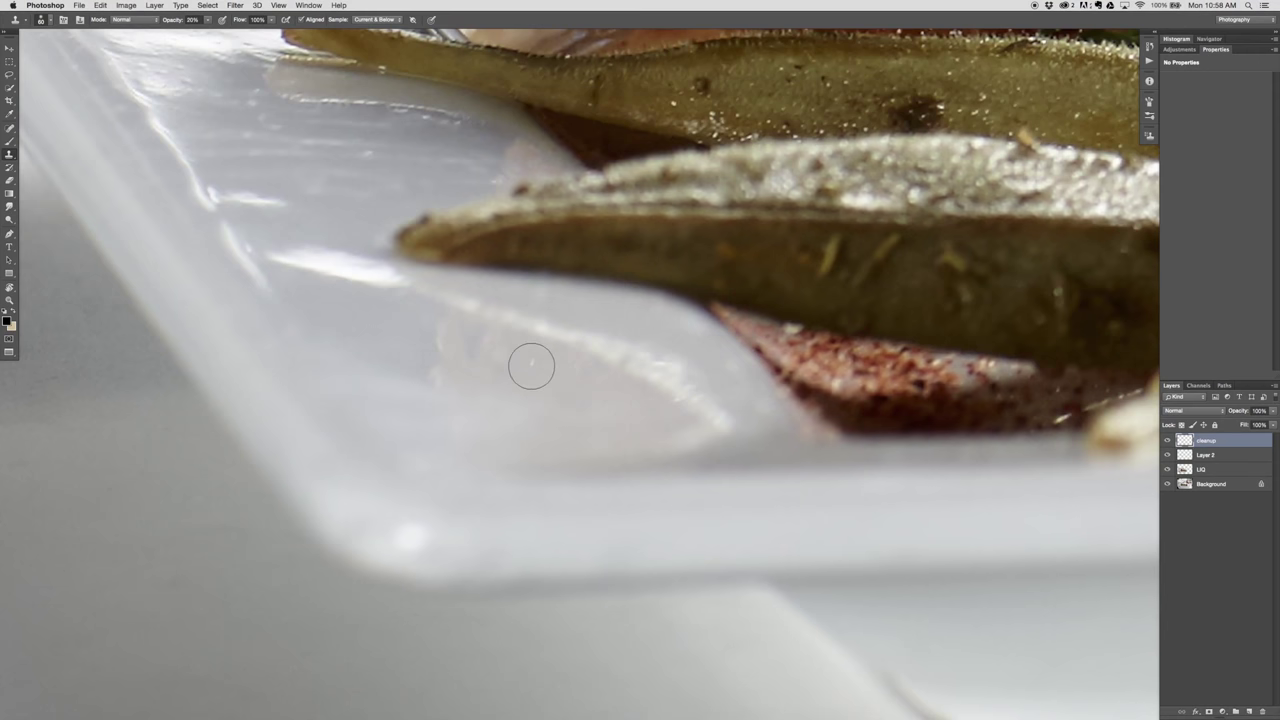
{"action": "mouse_move", "coordinate": [532, 366]}
{"action": "left_mouse_down"}
{"action": "mouse_move", "coordinate": [462, 342]}
{"action": "mouse_move", "coordinate": [494, 352]}
{"action": "left_mouse_up"}
{"action": "left_click", "coordinate": [536, 378], "text": "alt"}
{"action": "left_click", "coordinate": [516, 393], "text": "alt"}
{"action": "left_click", "coordinate": [586, 383], "text": "alt"}
{"action": "mouse_move", "coordinate": [618, 358]}
{"action": "left_mouse_down"}
{"action": "mouse_move", "coordinate": [634, 366]}
{"action": "mouse_move", "coordinate": [585, 342]}
{"action": "left_mouse_up"}
{"action": "left_click", "coordinate": [569, 380], "text": "alt"}
{"action": "left_click_drag", "start_coordinate": [679, 384], "coordinate": [751, 428]}
- Clone-stamp the faint speck and pinkish reflection on the plate just below the front okra's tip
{"action": "mouse_move", "coordinate": [508, 342]}
{"action": "left_mouse_down"}
{"action": "mouse_move", "coordinate": [544, 366]}
{"action": "mouse_move", "coordinate": [597, 351]}
{"action": "mouse_move", "coordinate": [557, 326]}
{"action": "mouse_move", "coordinate": [566, 379]}
{"action": "mouse_move", "coordinate": [566, 337]}
{"action": "mouse_move", "coordinate": [543, 371]}
{"action": "mouse_move", "coordinate": [509, 349]}
{"action": "mouse_move", "coordinate": [469, 313]}
{"action": "mouse_move", "coordinate": [460, 262]}
{"action": "mouse_move", "coordinate": [555, 494]}
{"action": "mouse_move", "coordinate": [584, 531]}
{"action": "left_mouse_up"}
{"action": "left_click", "coordinate": [475, 298], "text": "alt"}
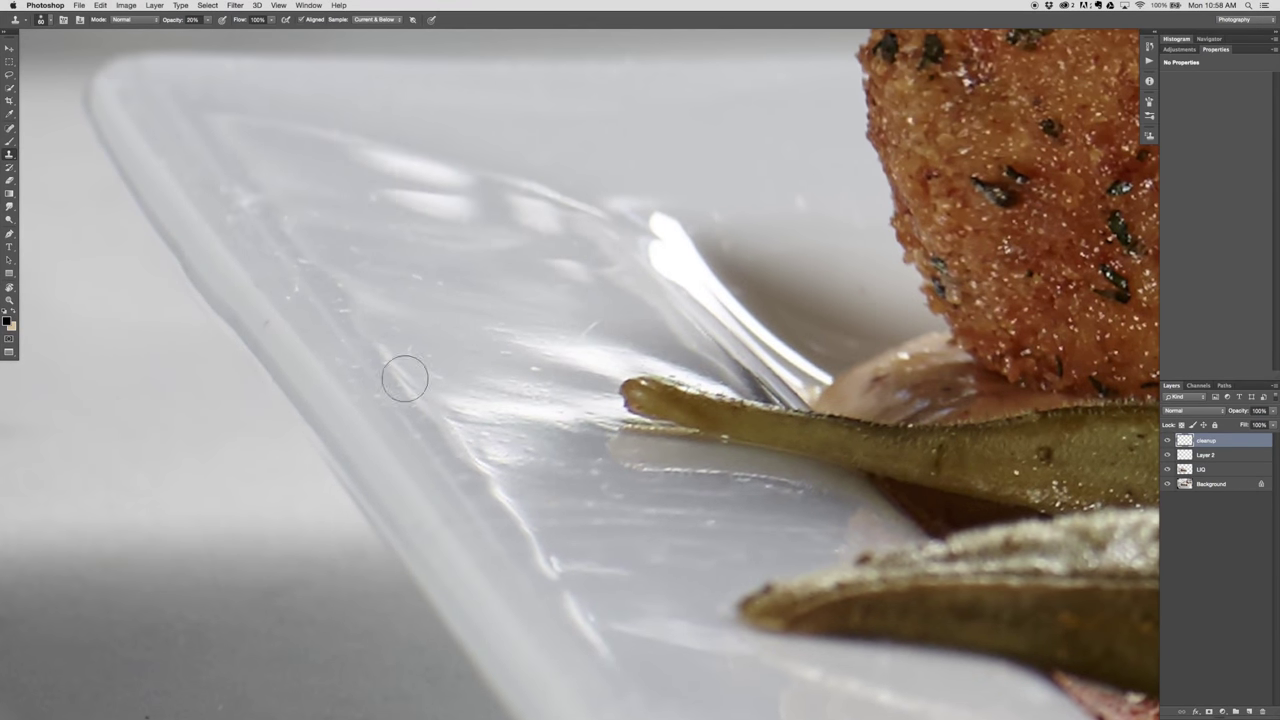
- Reduce the clone brush, set its opacity to 50%, and clone-stamp the small specks along the plate's left inner rim
{"action": "key", "text": "bracketleft"}
{"action": "key", "text": "bracketleft"}
{"action": "key", "text": "bracketleft"}
{"action": "key", "text": "bracketleft"}
{"action": "key", "text": "5"}
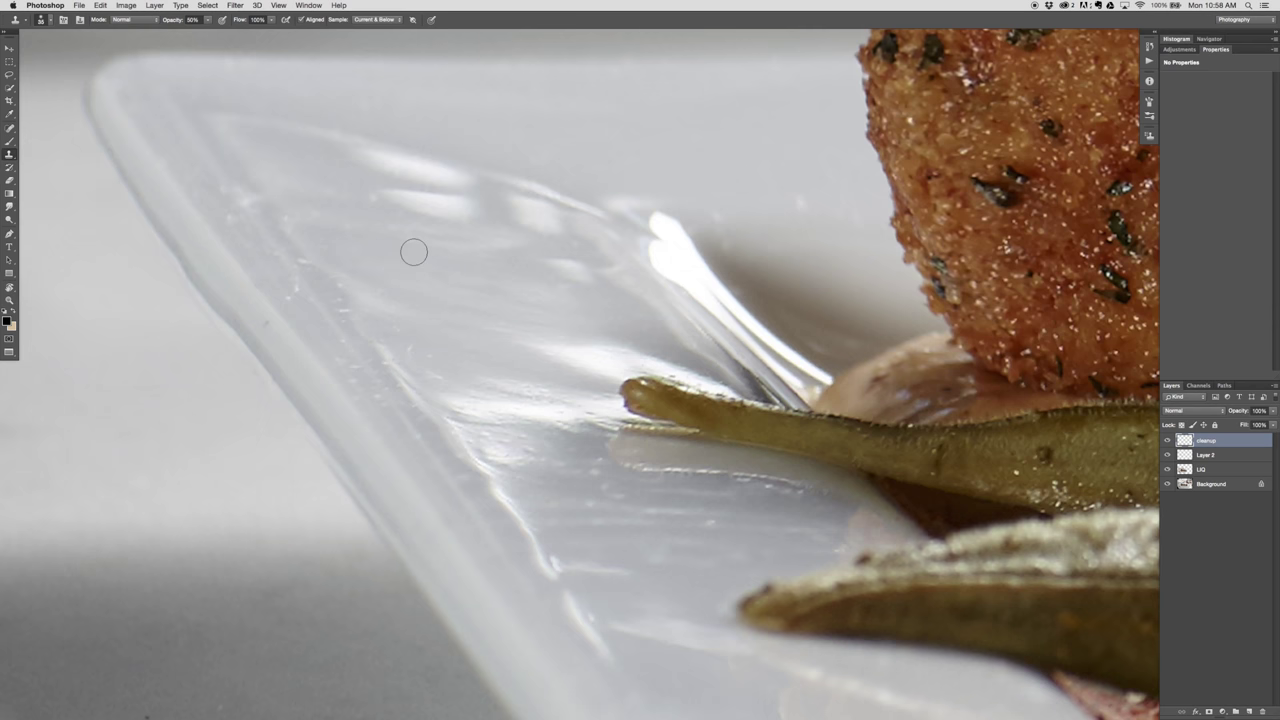
{"action": "left_click", "coordinate": [324, 190], "text": "alt"}
{"action": "left_click", "coordinate": [349, 264], "text": "alt"}
{"action": "mouse_move", "coordinate": [320, 273]}
{"action": "left_mouse_down"}
{"action": "mouse_move", "coordinate": [351, 272]}
{"action": "mouse_move", "coordinate": [362, 303]}
{"action": "left_mouse_up"}
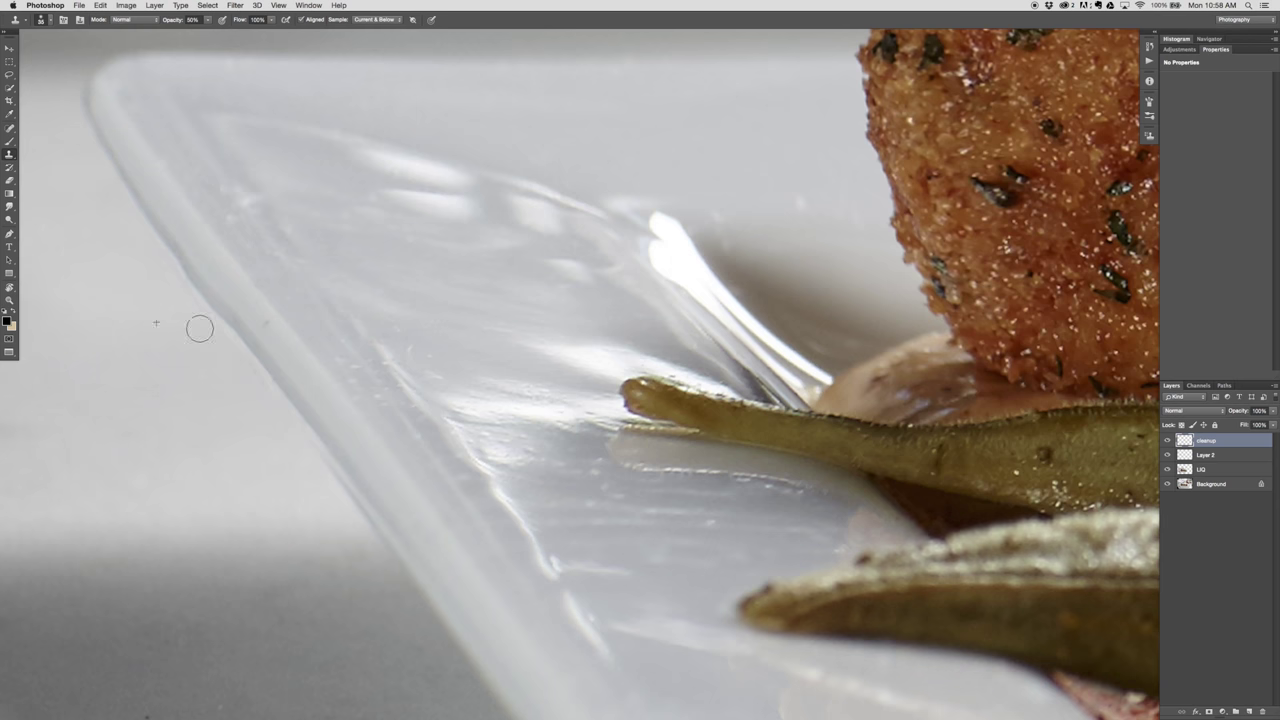
- Set the clone opacity to 100% and stamp out the dark spot on the left outer rim and the bright marks inside it
{"action": "key", "text": "0"}
{"action": "left_click", "coordinate": [252, 280], "text": "alt"}
{"action": "left_click", "coordinate": [316, 319], "text": "alt"}
{"action": "mouse_move", "coordinate": [340, 349]}
{"action": "left_mouse_down"}
{"action": "mouse_move", "coordinate": [385, 400]}
{"action": "mouse_move", "coordinate": [371, 386]}
{"action": "left_mouse_up"}
{"action": "left_click_drag", "start_coordinate": [390, 335], "coordinate": [446, 377]}
{"action": "left_click", "coordinate": [466, 364], "text": "alt"}
- Set the clone opacity to 30% and smooth the specks inside the plate's back left corner
{"action": "key", "text": "3"}
{"action": "left_click", "coordinate": [213, 158], "text": "alt"}
{"action": "mouse_move", "coordinate": [243, 194]}
{"action": "left_mouse_down"}
{"action": "mouse_move", "coordinate": [223, 194]}
{"action": "mouse_move", "coordinate": [244, 228]}
{"action": "mouse_move", "coordinate": [269, 223]}
{"action": "mouse_move", "coordinate": [287, 254]}
{"action": "left_mouse_up"}
{"action": "left_click", "coordinate": [226, 169], "text": "alt"}
{"action": "left_click", "coordinate": [264, 175], "text": "alt"}
{"action": "left_click_drag", "start_coordinate": [286, 200], "coordinate": [301, 283]}
{"action": "left_click", "coordinate": [231, 180], "text": "alt"}
- Clone-stamp the faint marks around the back left highlights and the bright spot on the plate beside the risotto ball
{"action": "left_click", "coordinate": [367, 242], "text": "alt"}
{"action": "mouse_move", "coordinate": [346, 214]}
{"action": "left_mouse_down"}
{"action": "mouse_move", "coordinate": [430, 247]}
{"action": "mouse_move", "coordinate": [361, 215]}
{"action": "mouse_move", "coordinate": [433, 221]}
{"action": "left_mouse_up"}
{"action": "left_click", "coordinate": [398, 225], "text": "alt"}
{"action": "left_click", "coordinate": [773, 202], "text": "alt"}
{"action": "left_click", "coordinate": [800, 204]}
- Clone-stamp the upper end of the bright scratch along the plate's left inner edge
{"action": "left_click", "coordinate": [355, 328], "text": "alt"}
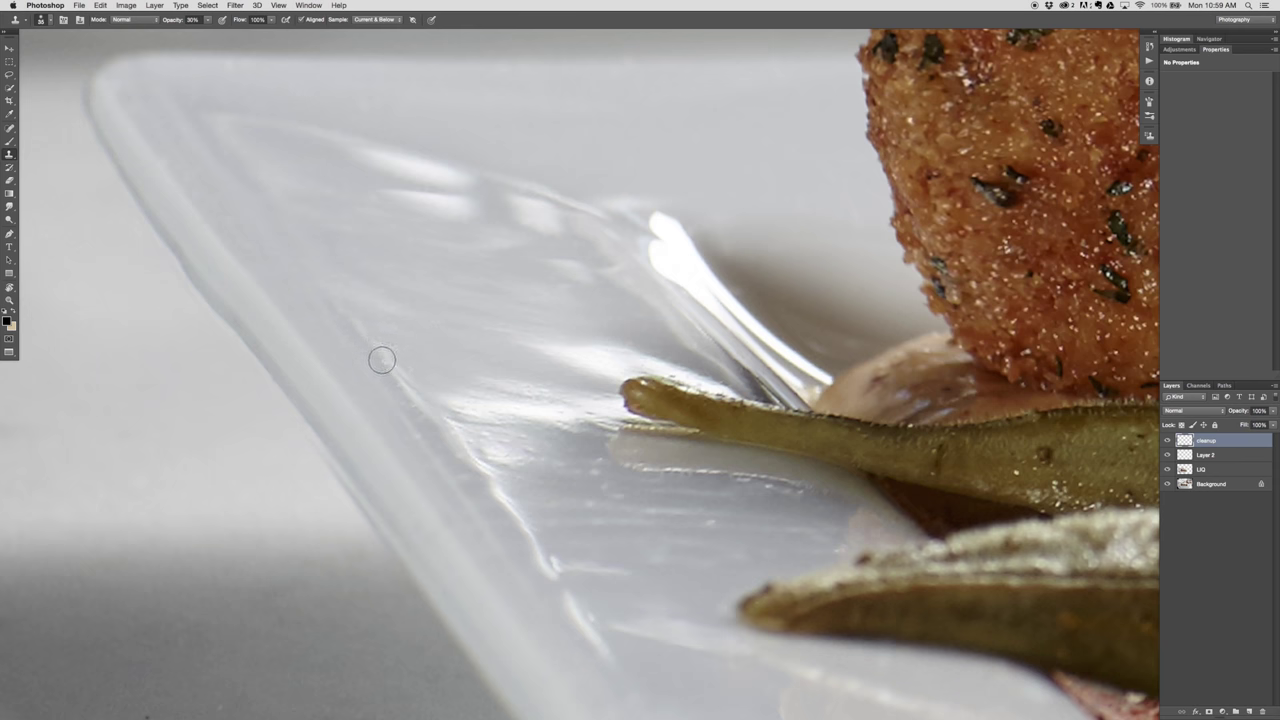
{"action": "mouse_move", "coordinate": [381, 359]}
{"action": "left_mouse_down"}
{"action": "mouse_move", "coordinate": [399, 383]}
{"action": "mouse_move", "coordinate": [407, 358]}
{"action": "left_mouse_up"}
{"action": "left_click", "coordinate": [388, 322], "text": "alt"}
- Clone-stamp the dark and bright specks in the tabletop shadow beside the plate and the marks on the table's left edge
{"action": "left_click_drag", "start_coordinate": [653, 532], "coordinate": [585, 367]}
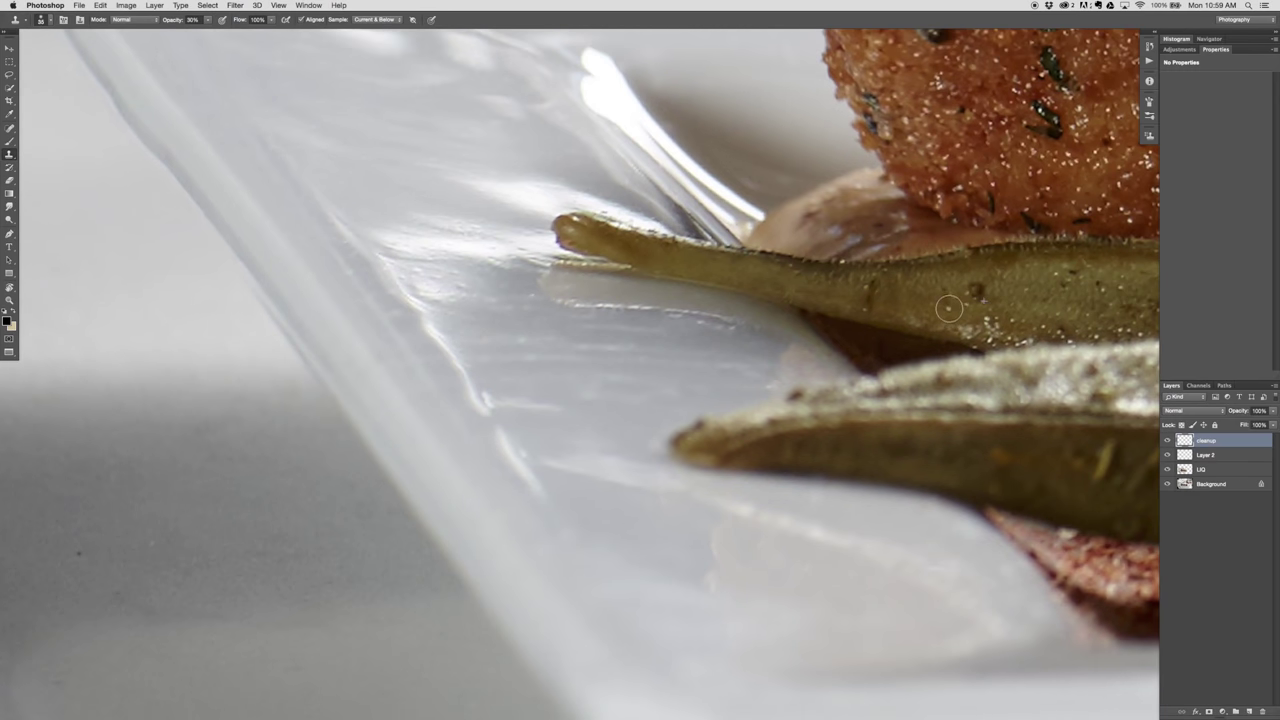
{"action": "left_click_drag", "start_coordinate": [768, 449], "coordinate": [669, 329]}
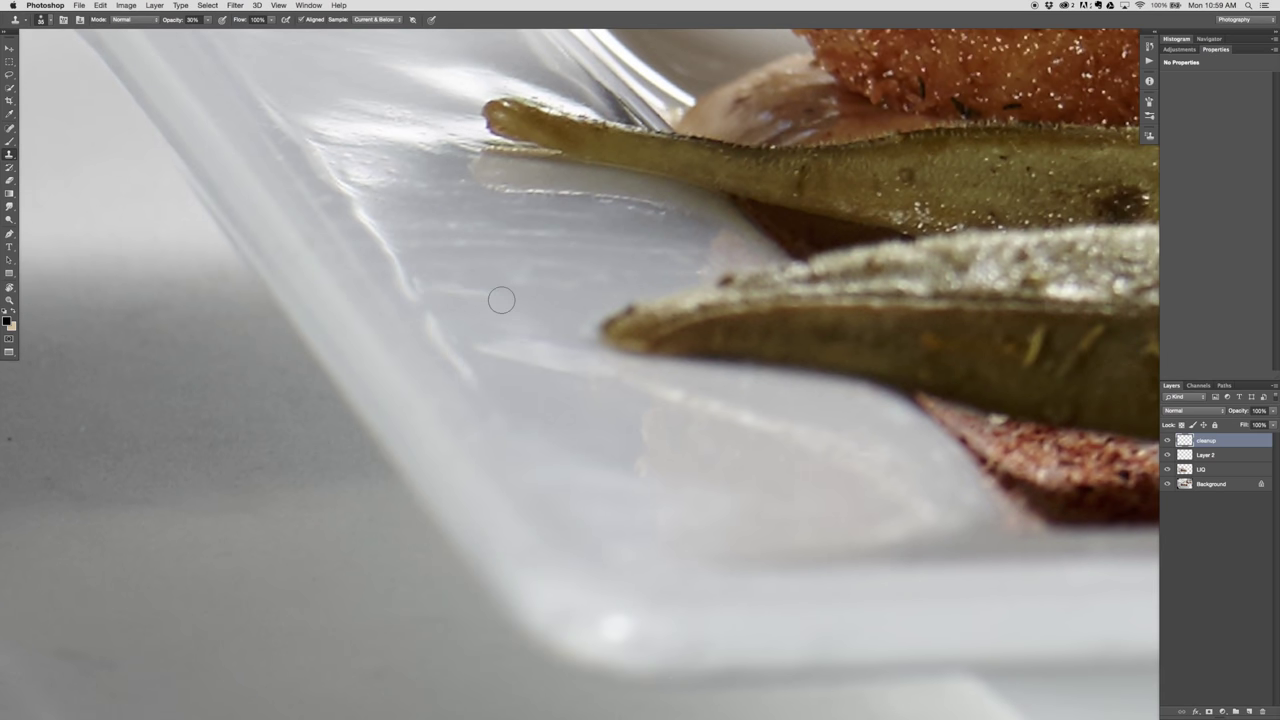
{"action": "left_click_drag", "start_coordinate": [429, 391], "coordinate": [691, 166]}
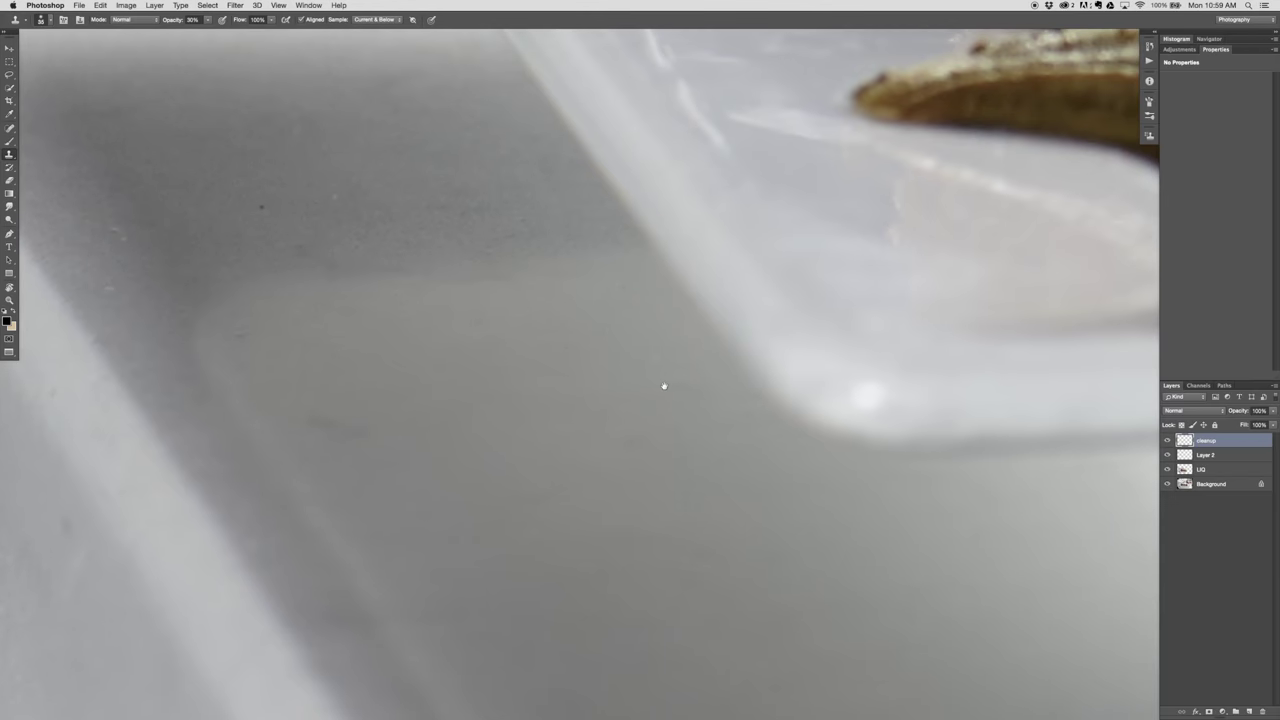
{"action": "left_click_drag", "start_coordinate": [405, 315], "coordinate": [628, 452]}
{"action": "scroll", "coordinate": [628, 452], "scroll_direction": "up", "scroll_amount": 1}
{"action": "left_click", "coordinate": [518, 372]}
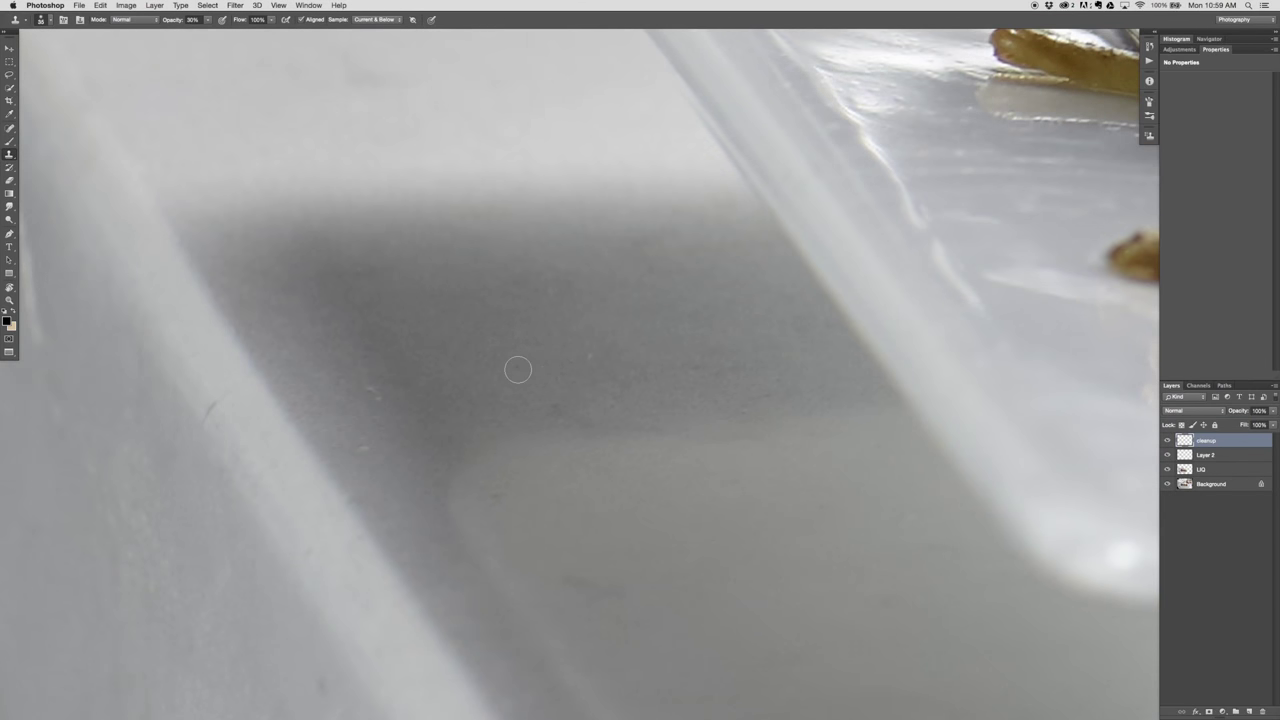
{"action": "left_click", "coordinate": [374, 394]}
{"action": "left_click", "coordinate": [216, 416]}
{"action": "mouse_move", "coordinate": [304, 563]}
{"action": "left_mouse_down"}
{"action": "mouse_move", "coordinate": [434, 249]}
{"action": "mouse_move", "coordinate": [476, 253]}
{"action": "left_mouse_up"}
{"action": "left_click", "coordinate": [467, 383]}
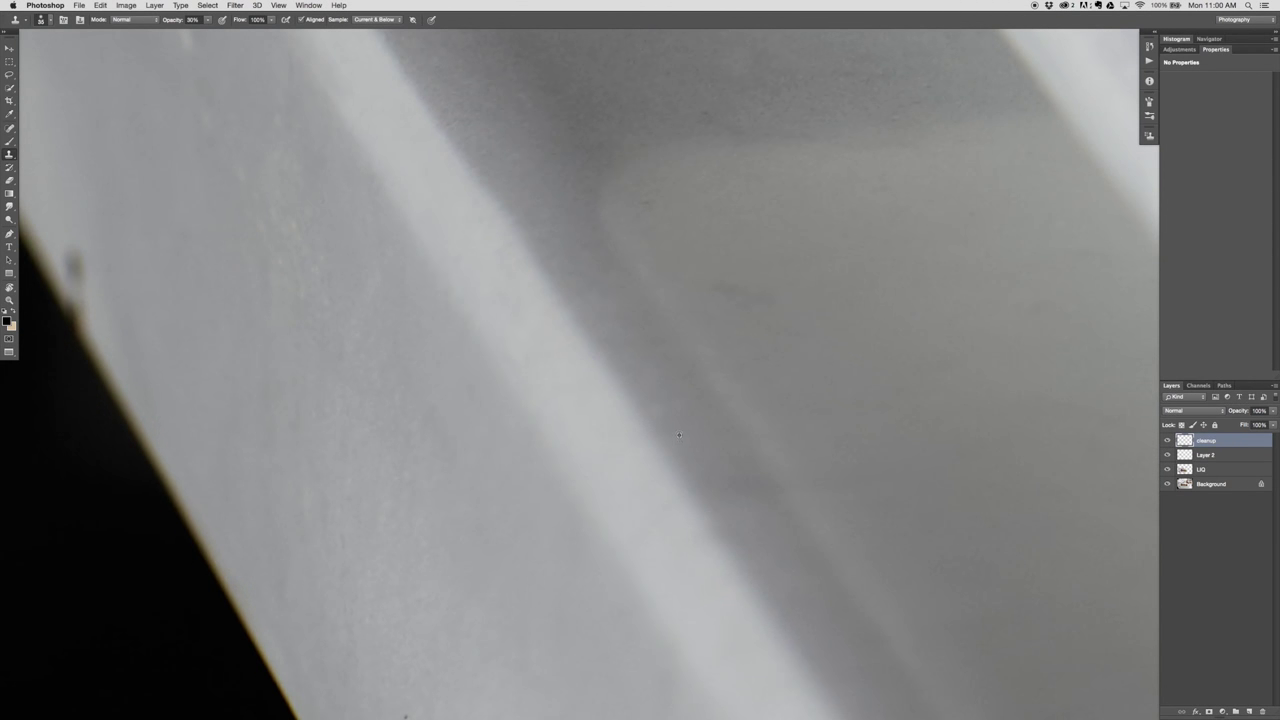
- Clone-stamp the specks on the table's side and the dark smudge where it borders the black area
{"action": "left_click_drag", "start_coordinate": [631, 561], "coordinate": [458, 210]}
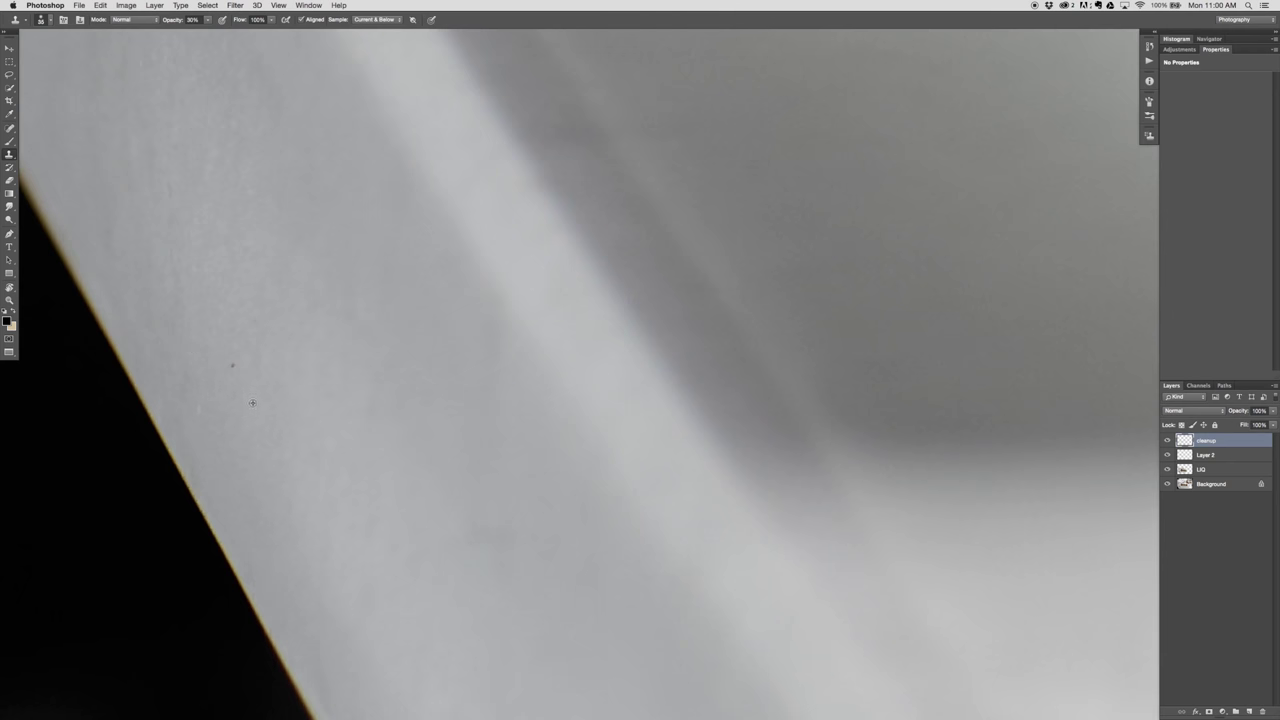
{"action": "left_click", "coordinate": [252, 403], "text": "alt"}
{"action": "left_click", "coordinate": [232, 364]}
{"action": "left_click", "coordinate": [231, 367]}
{"action": "left_click", "coordinate": [206, 413]}
{"action": "scroll", "coordinate": [283, 437], "scroll_direction": "up", "scroll_amount": 3}
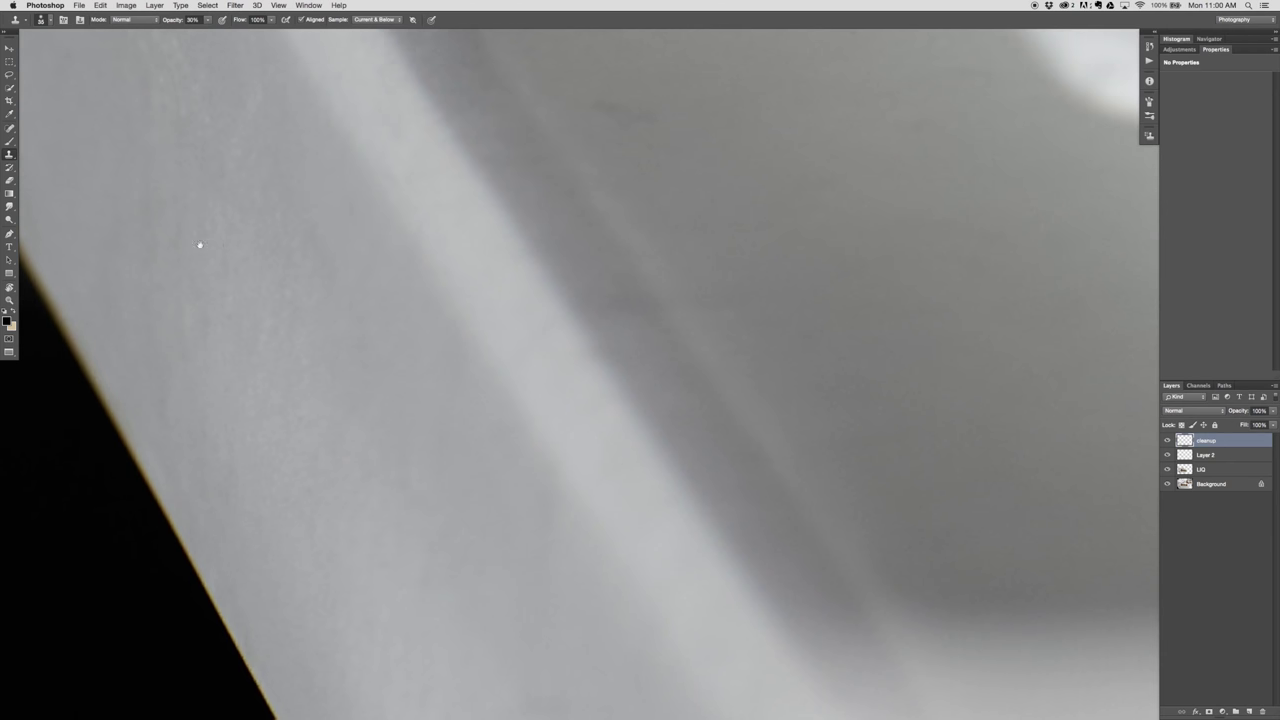
{"action": "scroll", "coordinate": [199, 244], "scroll_direction": "left", "scroll_amount": 3}
{"action": "left_click", "coordinate": [266, 443]}
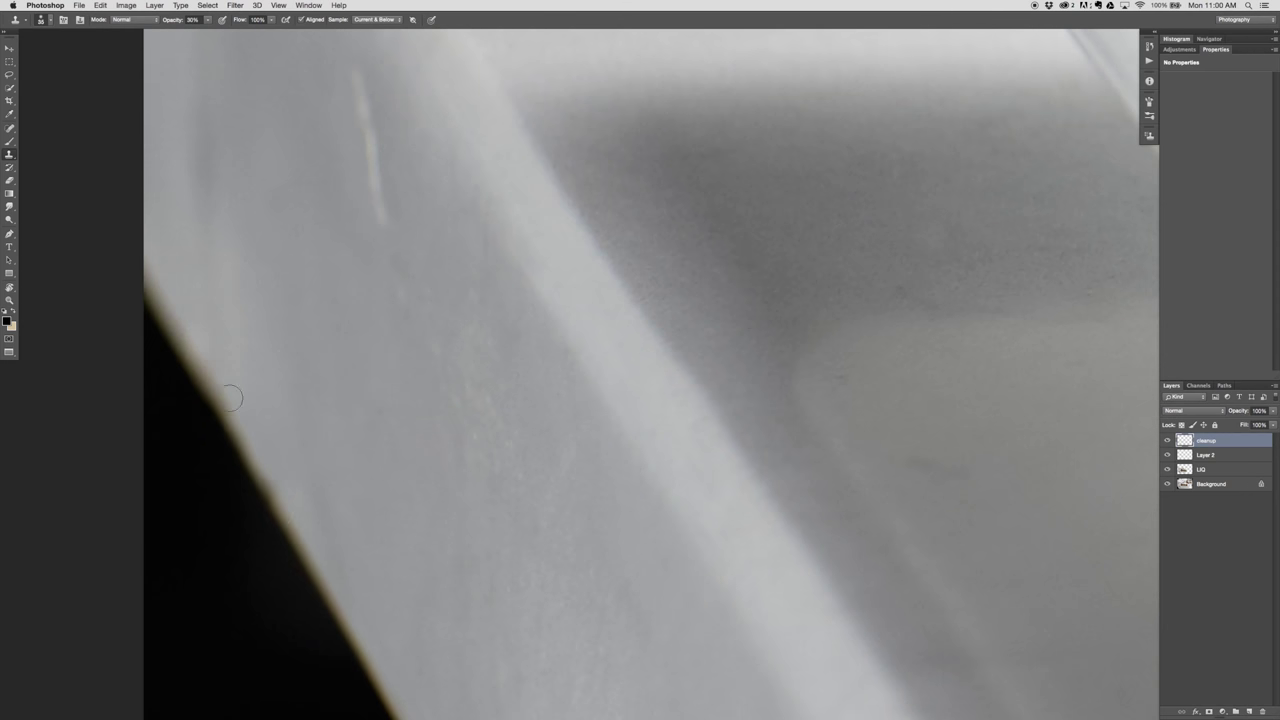
- Clone-stamp the bright scratch on the table's side and the faint marks on the white tabletop beside the plate
{"action": "left_click_drag", "start_coordinate": [405, 190], "coordinate": [407, 371]}
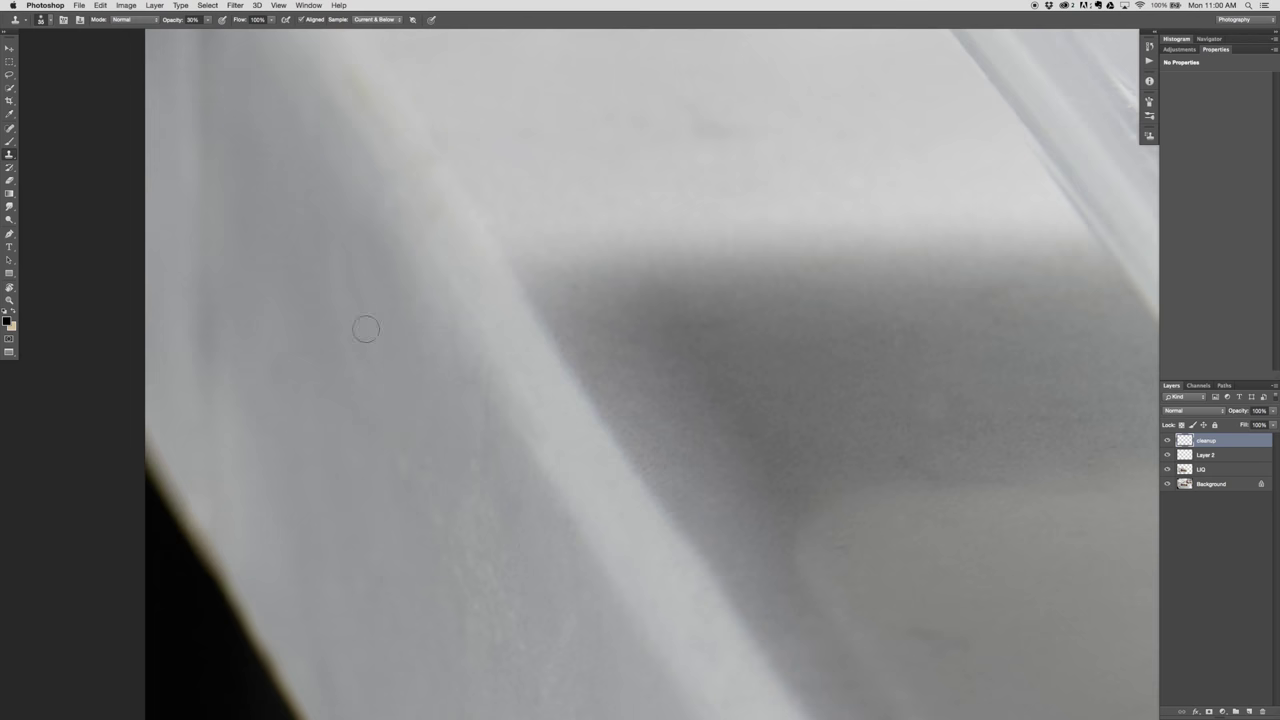
{"action": "left_click_drag", "start_coordinate": [371, 189], "coordinate": [309, 460]}
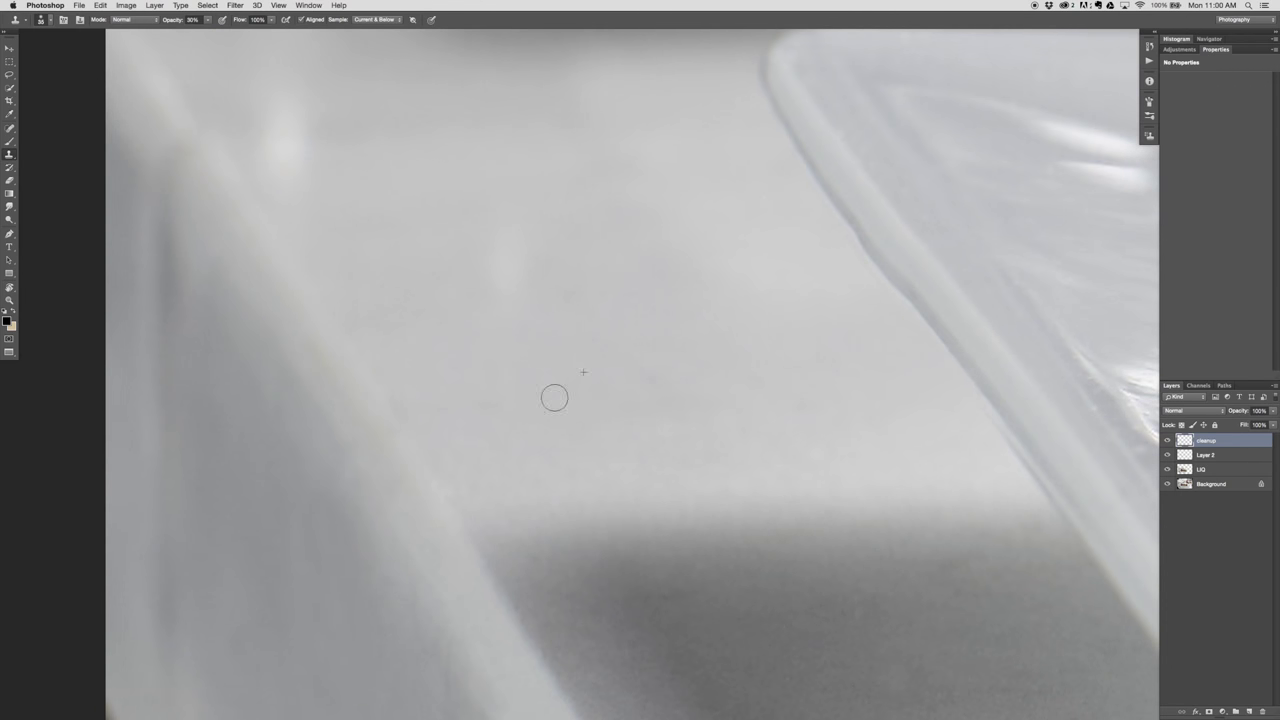
{"action": "left_click_drag", "start_coordinate": [849, 262], "coordinate": [273, 342]}
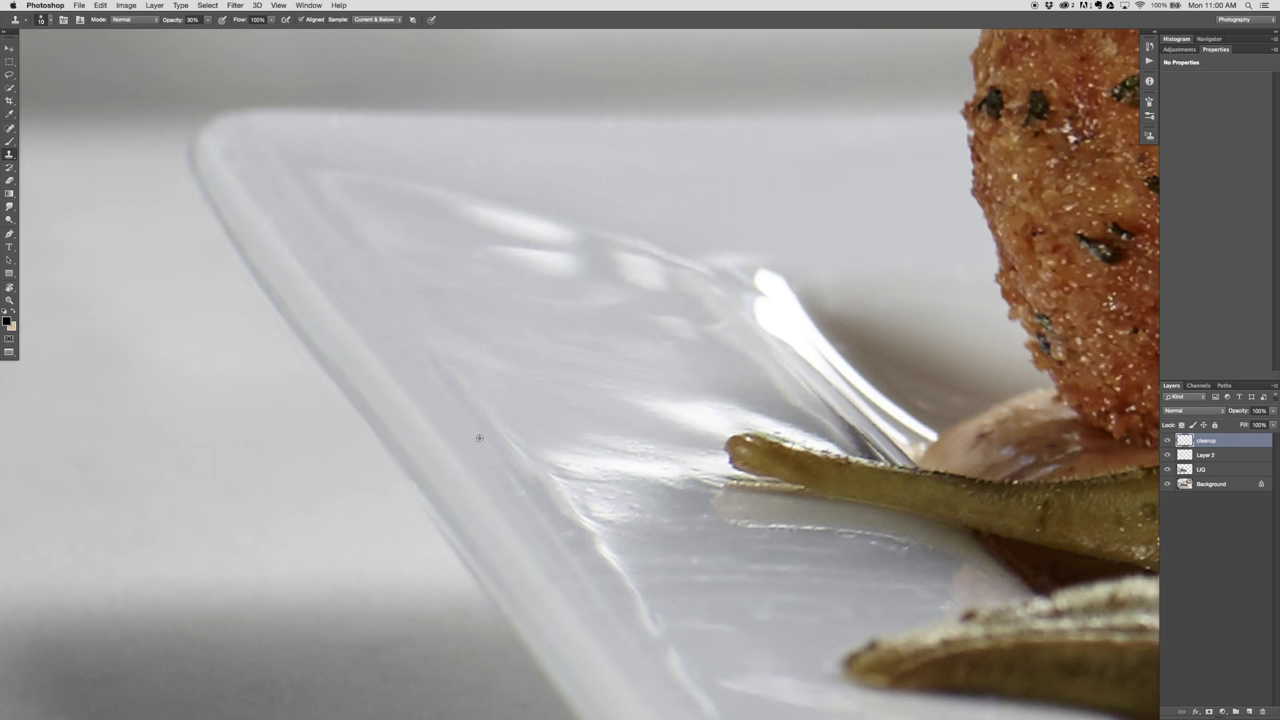
- Undo the last clone stroke around the water glass's upper area
{"action": "left_click_drag", "start_coordinate": [640, 376], "coordinate": [48, 520]}
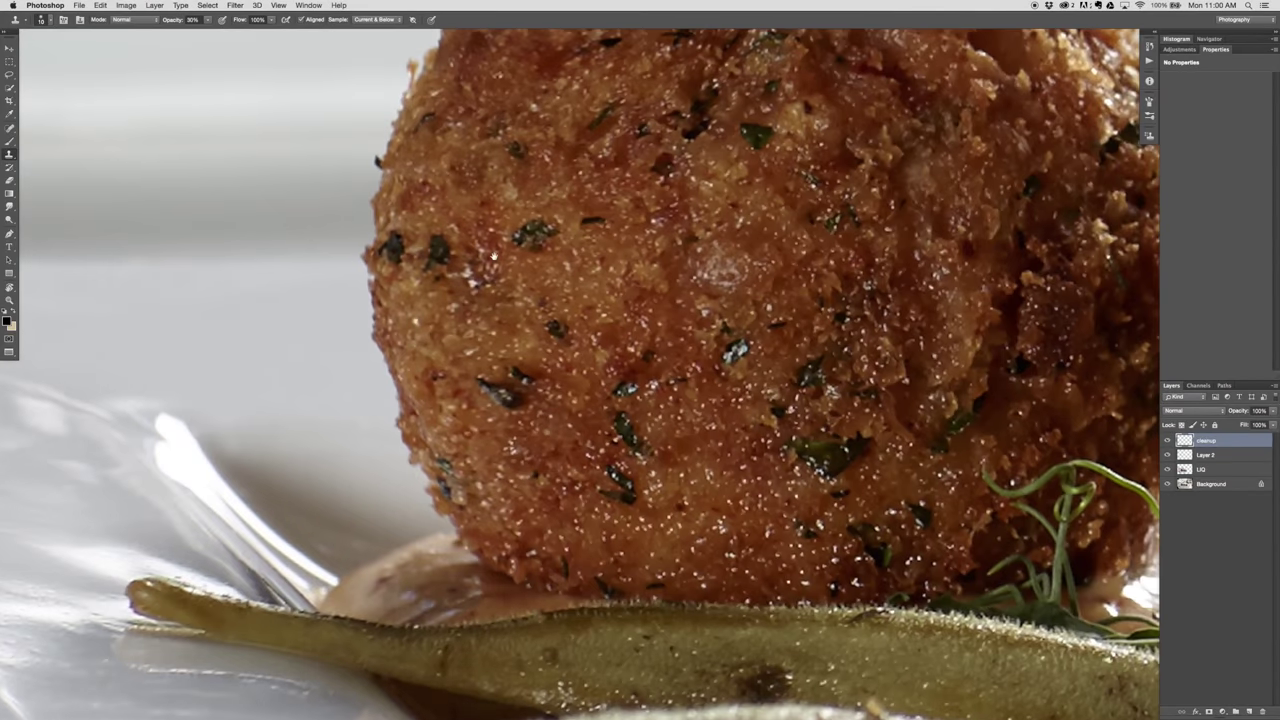
{"action": "left_click_drag", "start_coordinate": [459, 236], "coordinate": [691, 484]}
{"action": "key", "text": "super+minus"}
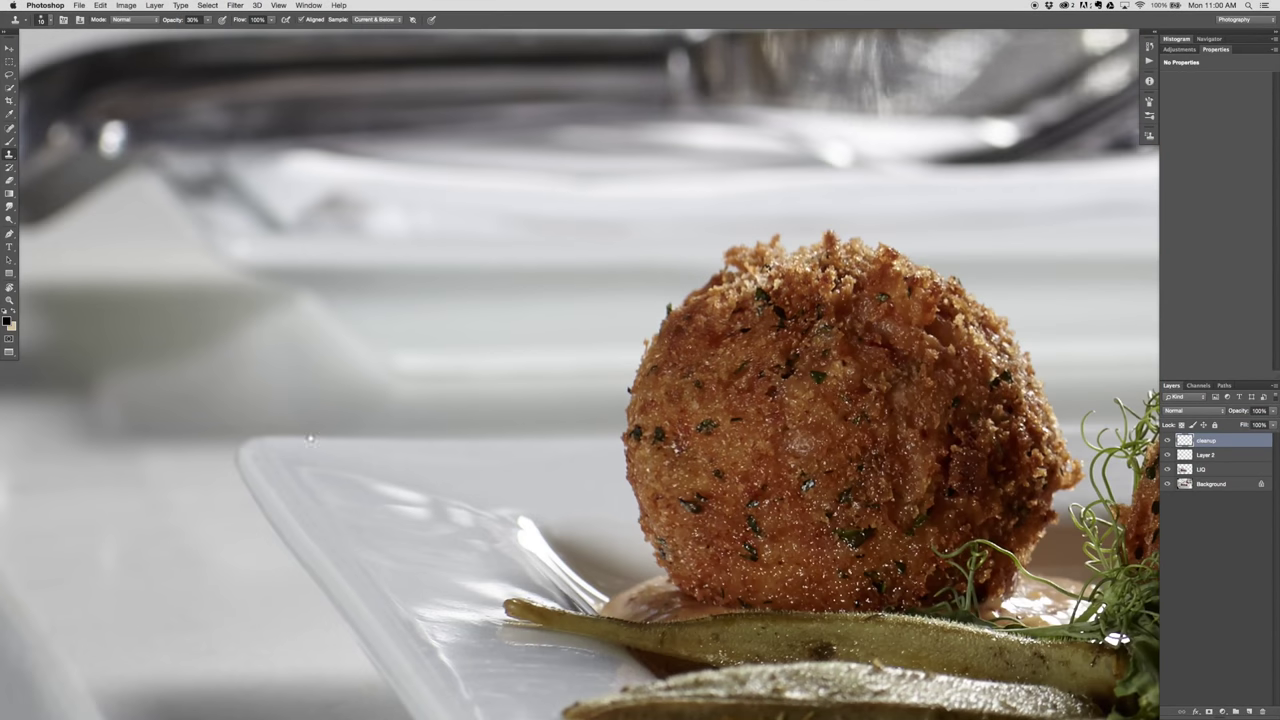
{"action": "left_click_drag", "start_coordinate": [329, 356], "coordinate": [106, 611]}
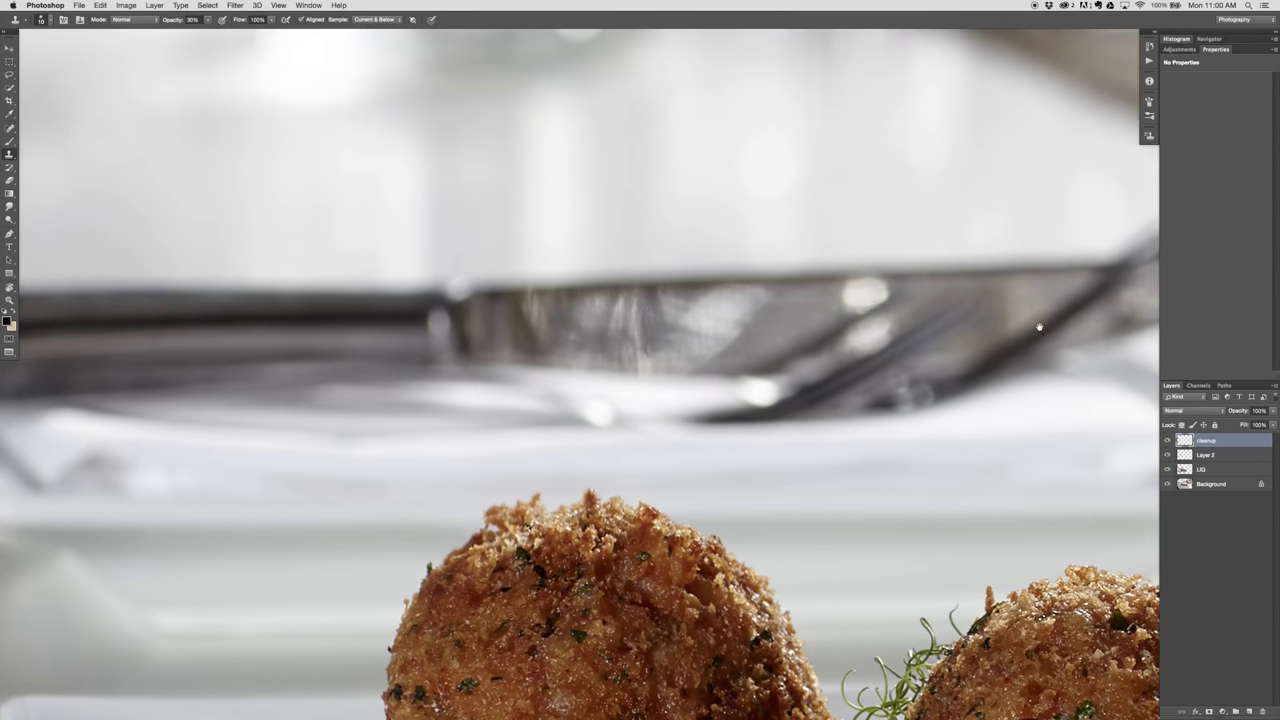
{"action": "left_click_drag", "start_coordinate": [1039, 327], "coordinate": [20, 301]}
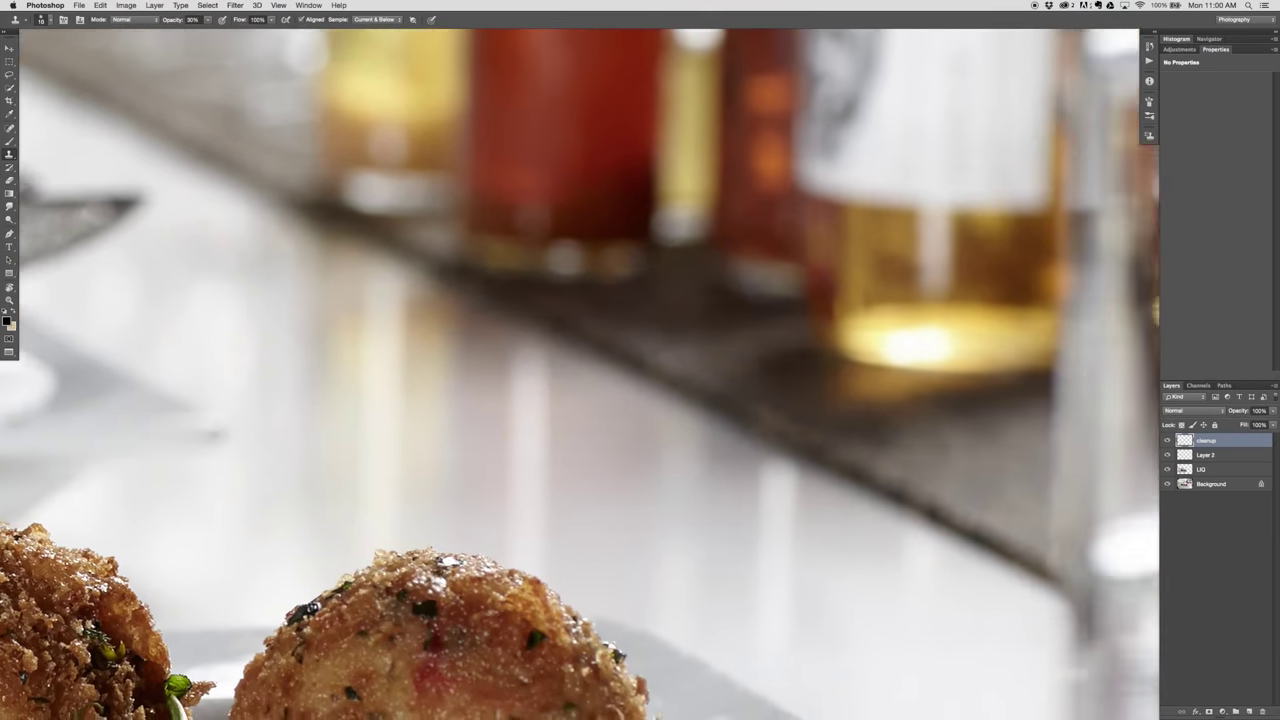
{"action": "left_click_drag", "start_coordinate": [1150, 600], "coordinate": [480, 505]}
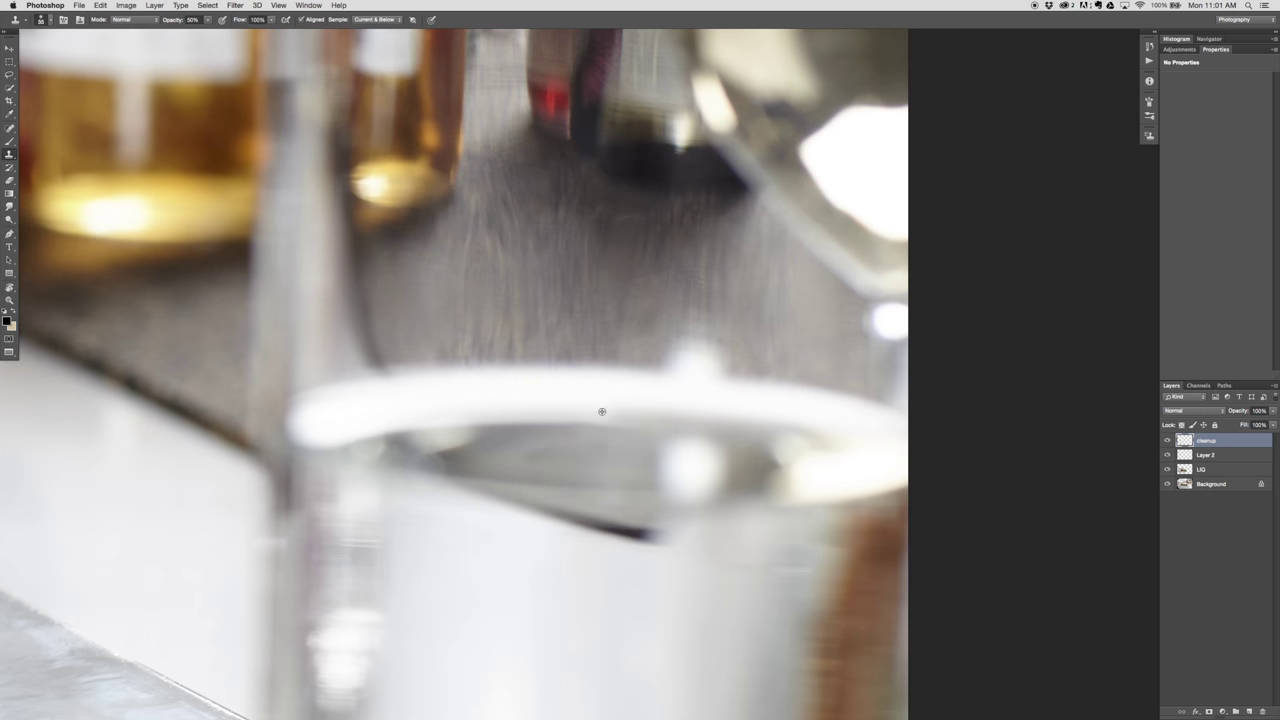
{"action": "key", "text": "alt+super+z"}
- Clone-stamp the small bright reflection above the liquid line in the background wine glass at 20% opacity
{"action": "left_click_drag", "start_coordinate": [776, 283], "coordinate": [640, 623]}
{"action": "scroll", "coordinate": [650, 343], "scroll_direction": "up", "scroll_amount": 6}
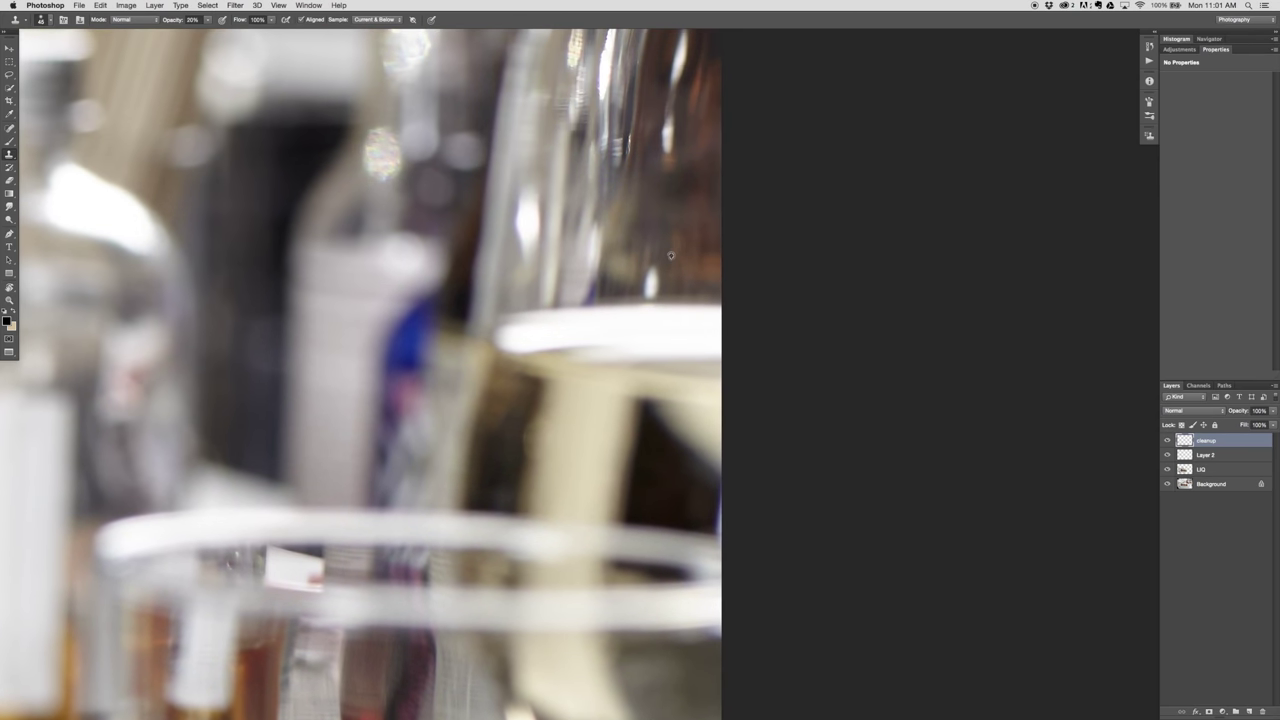
{"action": "left_click_drag", "start_coordinate": [671, 255], "coordinate": [652, 289]}
{"action": "mouse_move", "coordinate": [649, 172]}
{"action": "left_mouse_down"}
{"action": "mouse_move", "coordinate": [694, 411]}
{"action": "mouse_move", "coordinate": [794, 112]}
{"action": "left_mouse_up"}
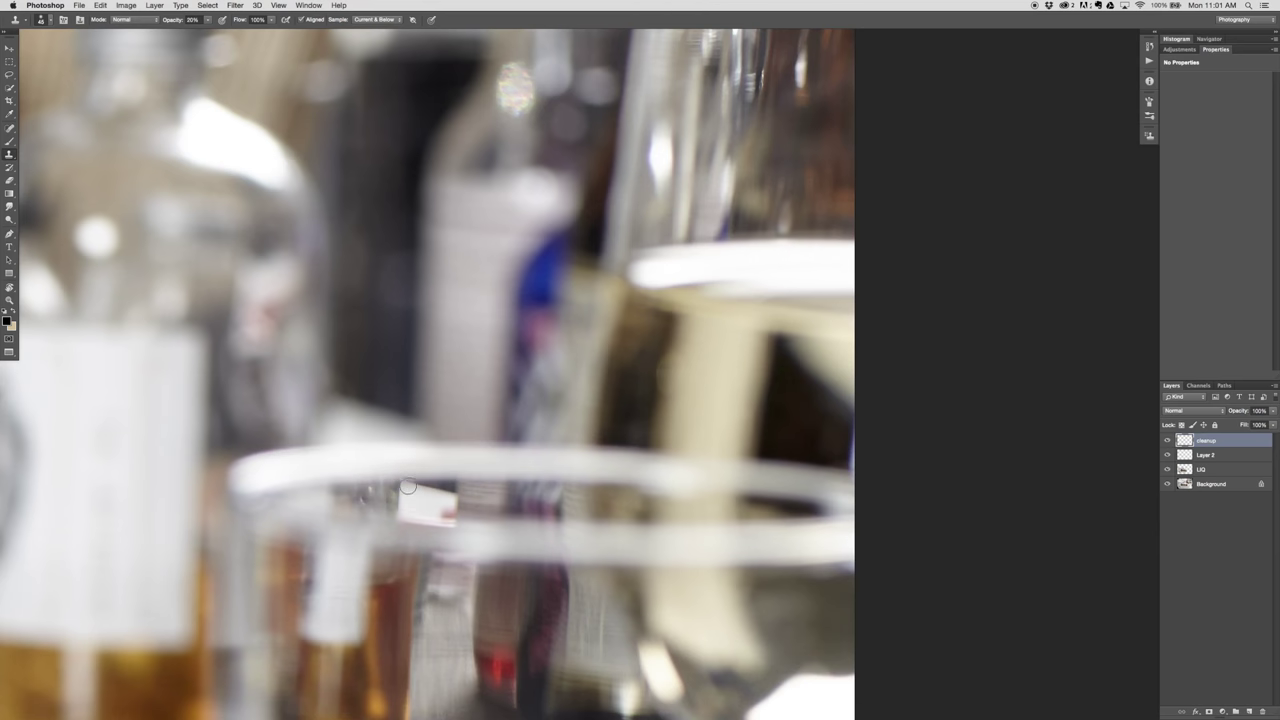
- Clone-stamp around the edges of the hard white patch inside the water glass's rim to soften it
{"action": "left_click_drag", "start_coordinate": [408, 486], "coordinate": [427, 496]}
{"action": "left_click", "coordinate": [449, 475]}
{"action": "mouse_move", "coordinate": [427, 489]}
{"action": "left_mouse_down"}
{"action": "mouse_move", "coordinate": [447, 494]}
{"action": "mouse_move", "coordinate": [472, 471]}
{"action": "mouse_move", "coordinate": [435, 473]}
{"action": "mouse_move", "coordinate": [471, 473]}
{"action": "mouse_move", "coordinate": [442, 510]}
{"action": "mouse_move", "coordinate": [429, 497]}
{"action": "left_mouse_up"}
{"action": "left_click", "coordinate": [471, 482], "text": "alt"}
{"action": "left_click", "coordinate": [427, 463], "text": "alt"}
{"action": "left_click", "coordinate": [421, 499], "text": "alt"}
{"action": "left_click", "coordinate": [425, 499], "text": "alt"}
{"action": "left_click", "coordinate": [452, 492]}
- Clone-stamp the blue fringe and small specks at the photo's right edge beside the wine glass
{"action": "scroll", "coordinate": [660, 272], "scroll_direction": "right", "scroll_amount": 5}
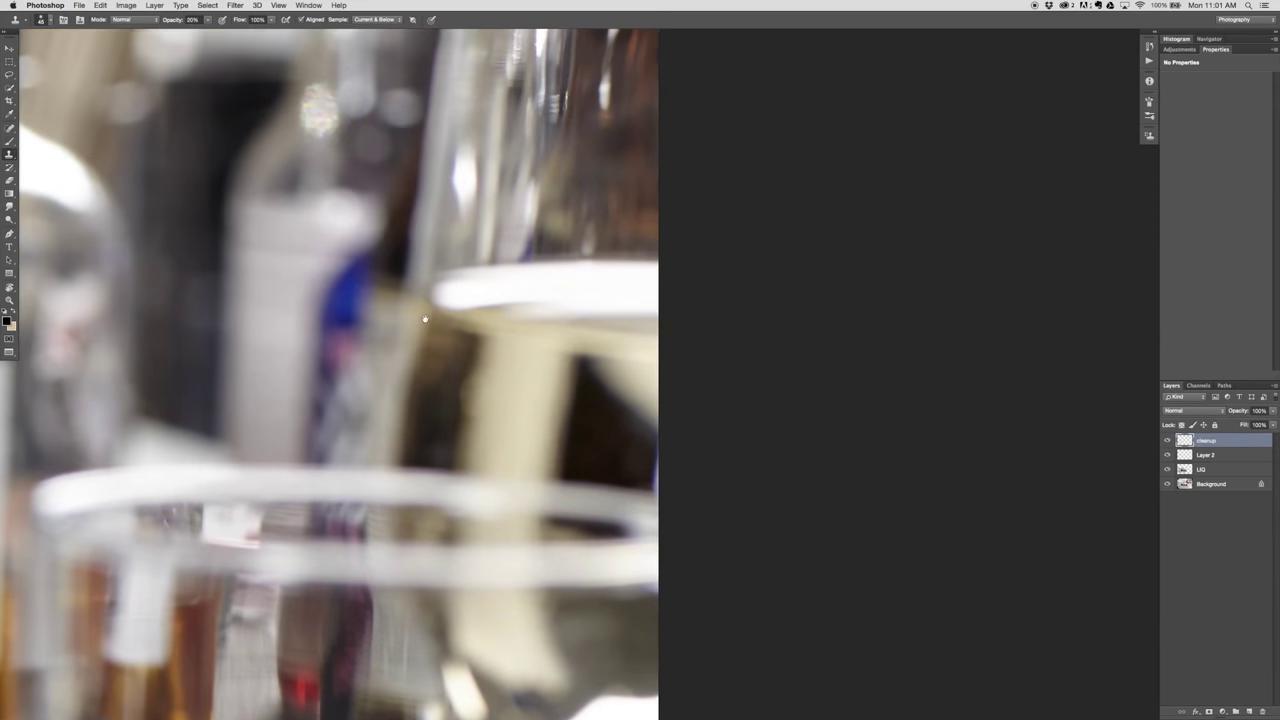
{"action": "left_click", "coordinate": [648, 410], "text": "alt"}
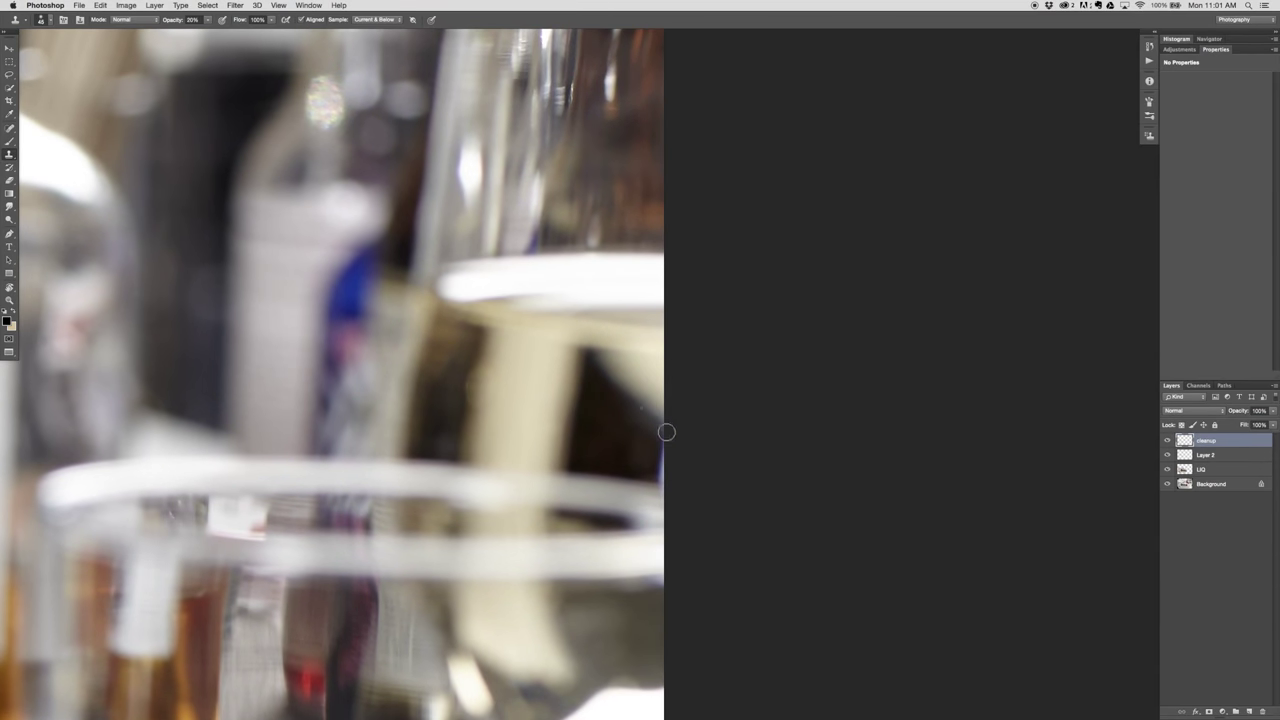
{"action": "left_click_drag", "start_coordinate": [658, 450], "coordinate": [680, 491]}
{"action": "left_click", "coordinate": [636, 403], "text": "alt"}
{"action": "left_click", "coordinate": [636, 380], "text": "alt"}
{"action": "mouse_move", "coordinate": [648, 405]}
{"action": "left_mouse_down"}
{"action": "mouse_move", "coordinate": [657, 425]}
{"action": "mouse_move", "coordinate": [640, 445]}
{"action": "mouse_move", "coordinate": [646, 400]}
{"action": "left_mouse_up"}
- Examine the blurred bottles, glassware, background and left side of the table for remaining blemishes
{"action": "scroll", "coordinate": [686, 374], "scroll_direction": "up", "scroll_amount": 5}
{"action": "left_click_drag", "start_coordinate": [341, 453], "coordinate": [975, 442]}
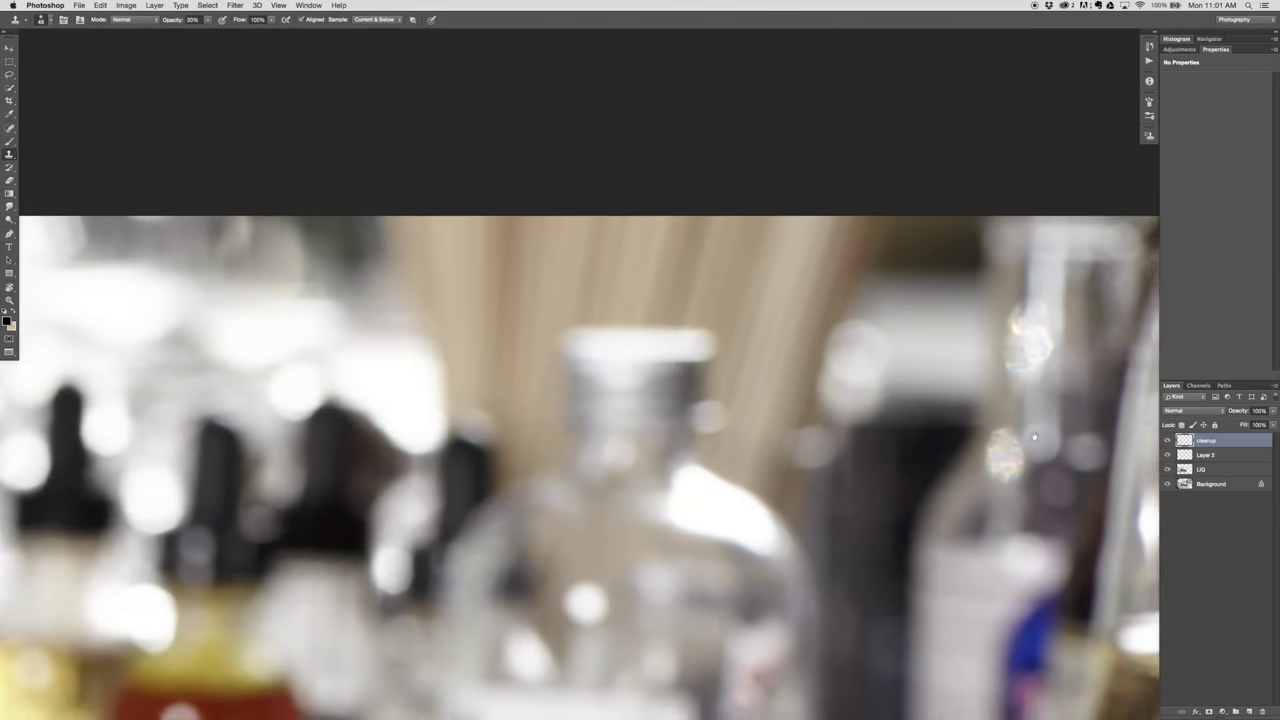
{"action": "left_click_drag", "start_coordinate": [400, 434], "coordinate": [1231, 340]}
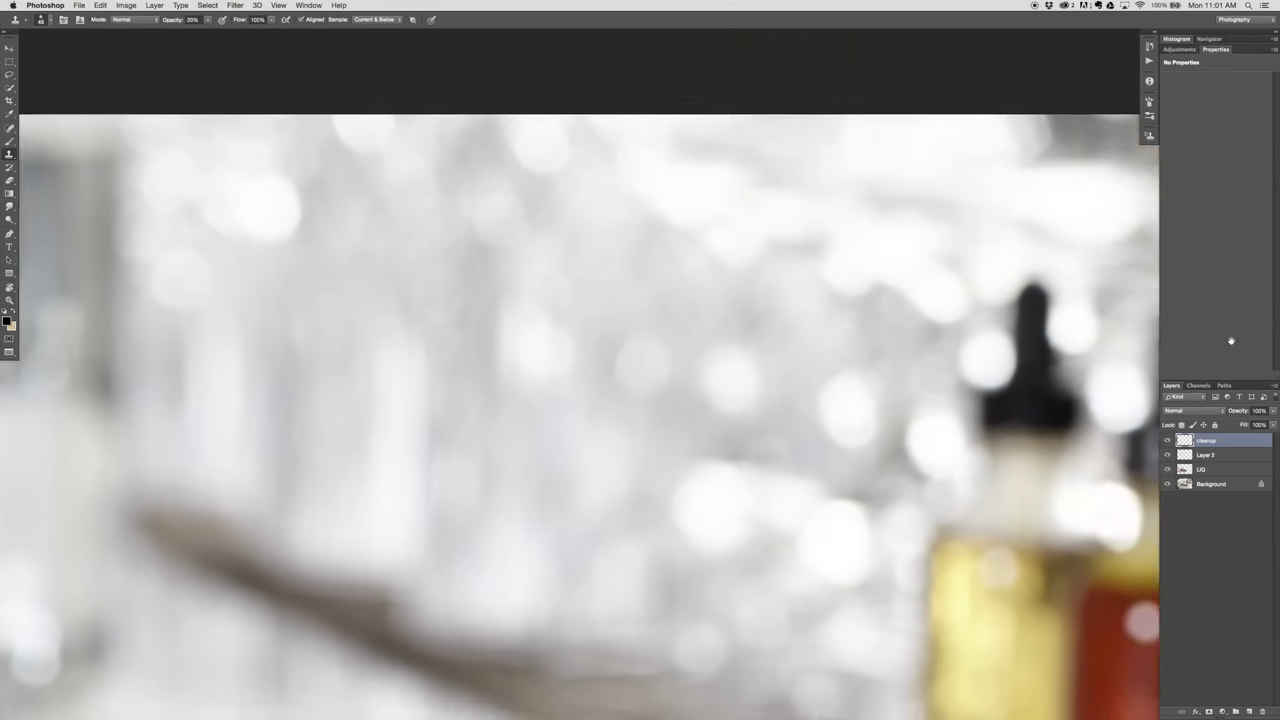
{"action": "left_click_drag", "start_coordinate": [306, 543], "coordinate": [1126, 531]}
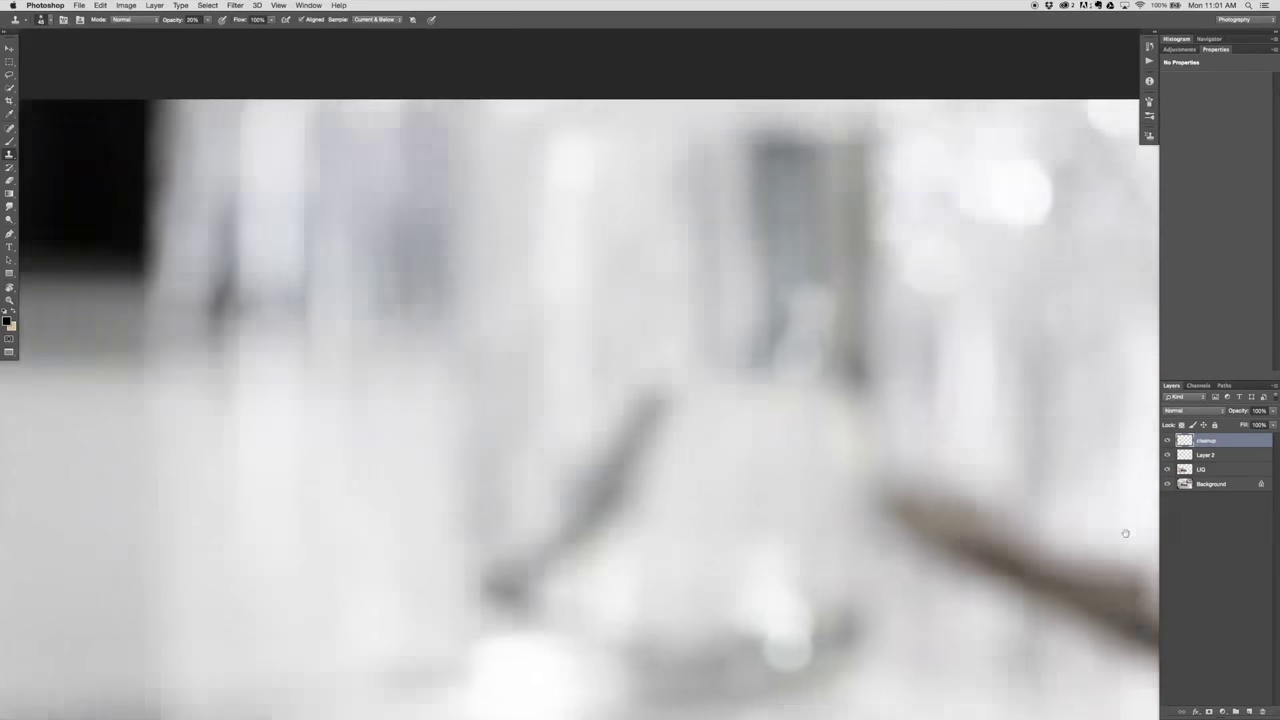
{"action": "left_click_drag", "start_coordinate": [379, 489], "coordinate": [681, 229]}
{"action": "scroll", "coordinate": [700, 260], "scroll_direction": "down", "scroll_amount": 5}
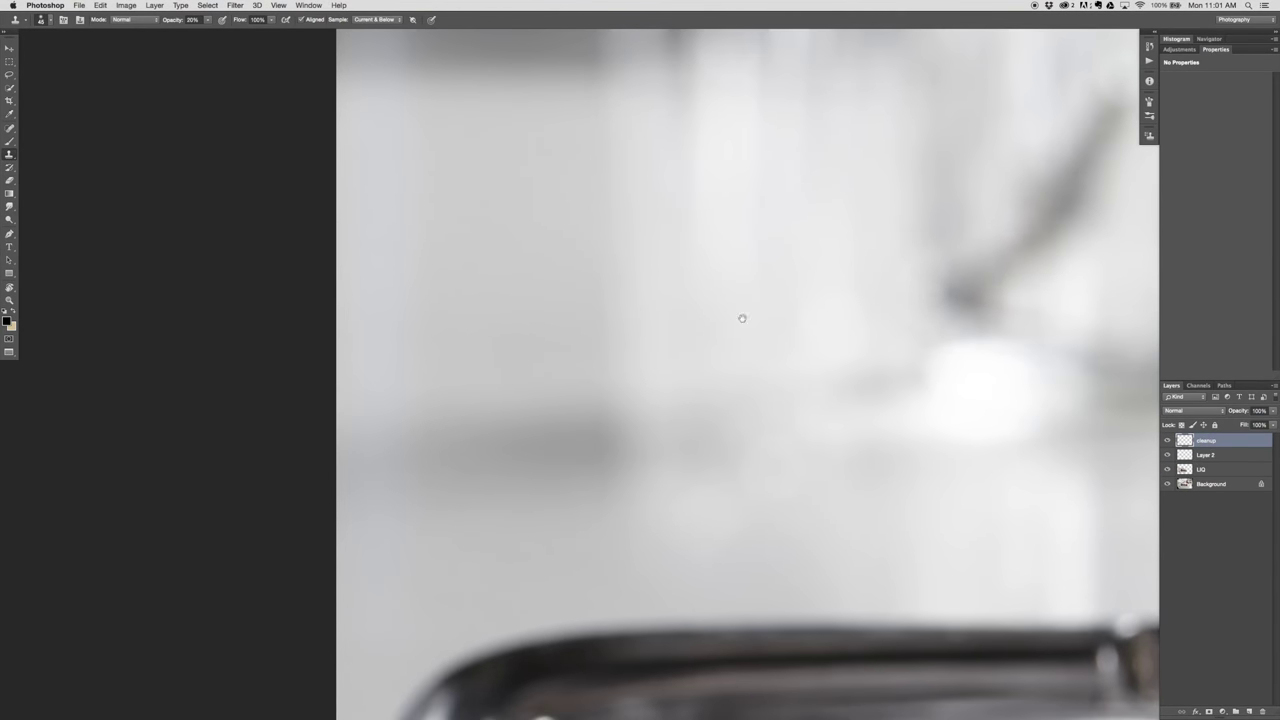
{"action": "scroll", "coordinate": [626, 469], "scroll_direction": "down", "scroll_amount": 2}
{"action": "scroll", "coordinate": [626, 469], "scroll_direction": "down", "scroll_amount": 5}
{"action": "scroll", "coordinate": [626, 469], "scroll_direction": "right", "scroll_amount": 2}
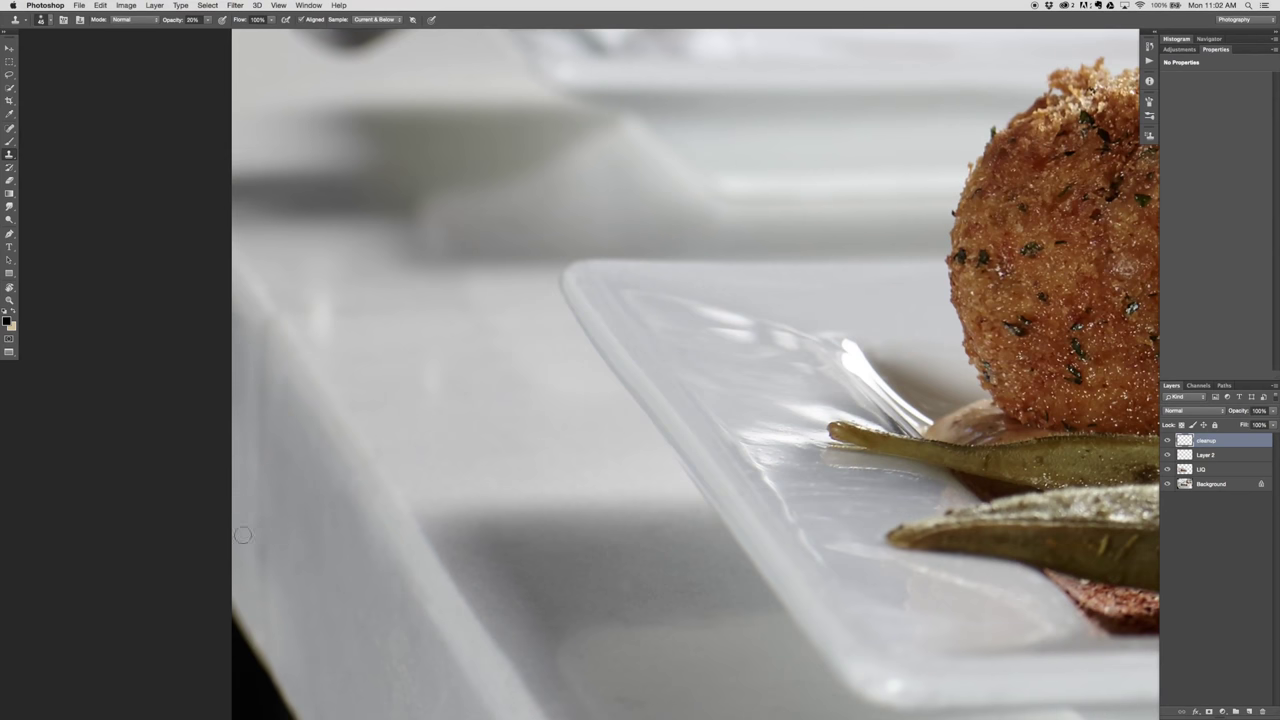
{"action": "scroll", "coordinate": [186, 229], "scroll_direction": "down", "scroll_amount": 5}
{"action": "scroll", "coordinate": [186, 229], "scroll_direction": "right", "scroll_amount": 2}
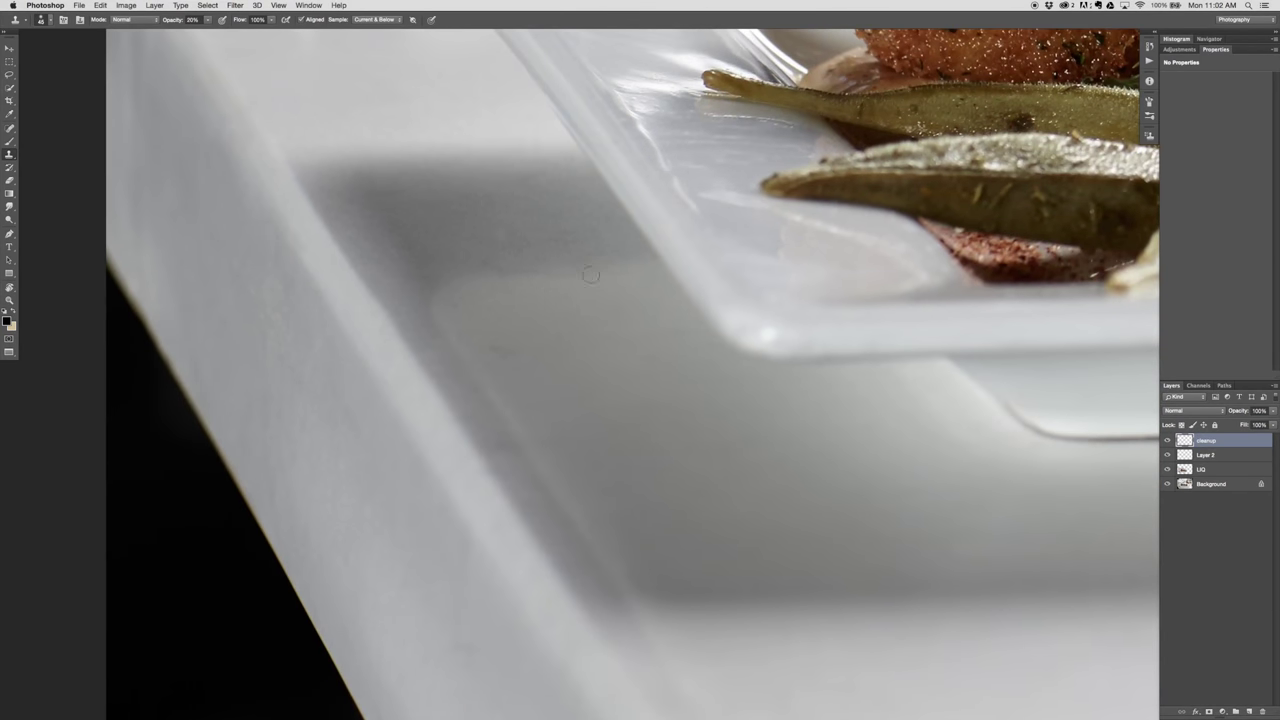
- Clone-stamp the faint dark mark on the table's side near the photo's bottom left corner
{"action": "key", "text": "0"}
{"action": "scroll", "coordinate": [520, 353], "scroll_direction": "down", "scroll_amount": 3}
{"action": "scroll", "coordinate": [520, 353], "scroll_direction": "right", "scroll_amount": 3}
{"action": "key", "text": "0"}
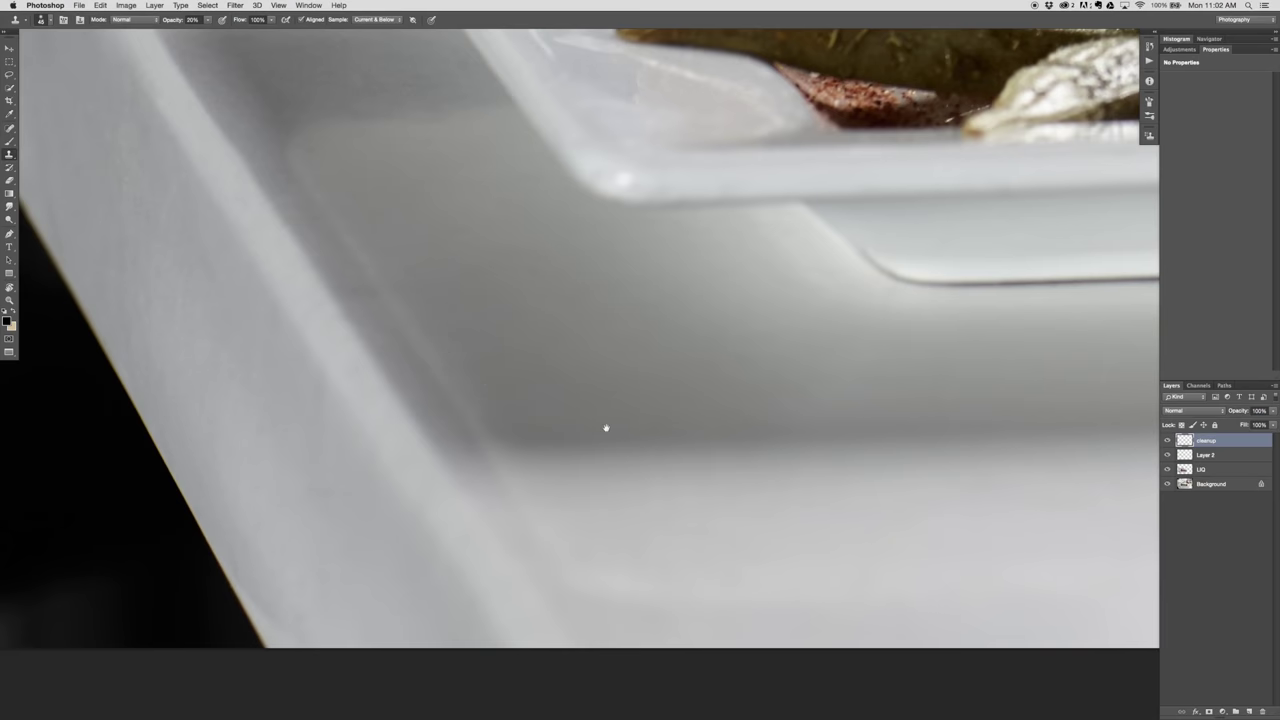
{"action": "left_click_drag", "start_coordinate": [606, 428], "coordinate": [610, 303]}
{"action": "left_click", "coordinate": [261, 474], "text": "alt"}
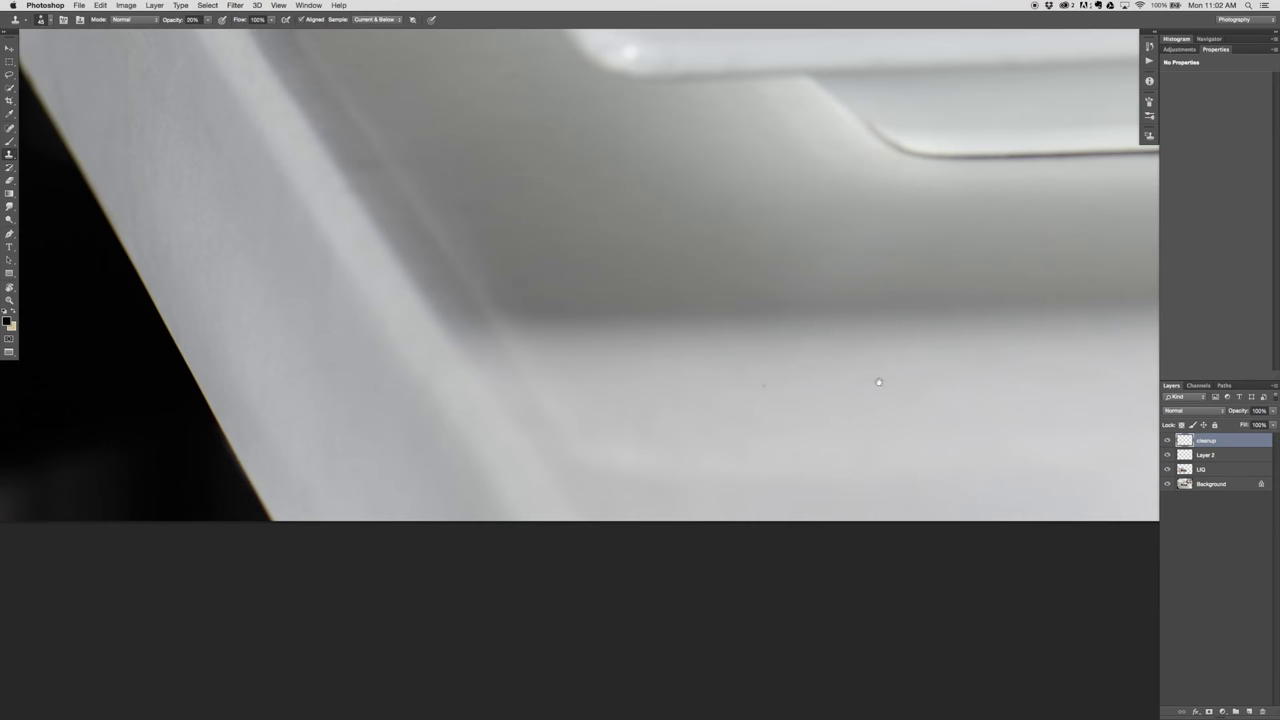
- Clone-stamp the light spots and uneven reflections in the plate's right inner corner beside the sauce
{"action": "left_click_drag", "start_coordinate": [880, 377], "coordinate": [12, 363]}
{"action": "left_click_drag", "start_coordinate": [1010, 351], "coordinate": [198, 457]}
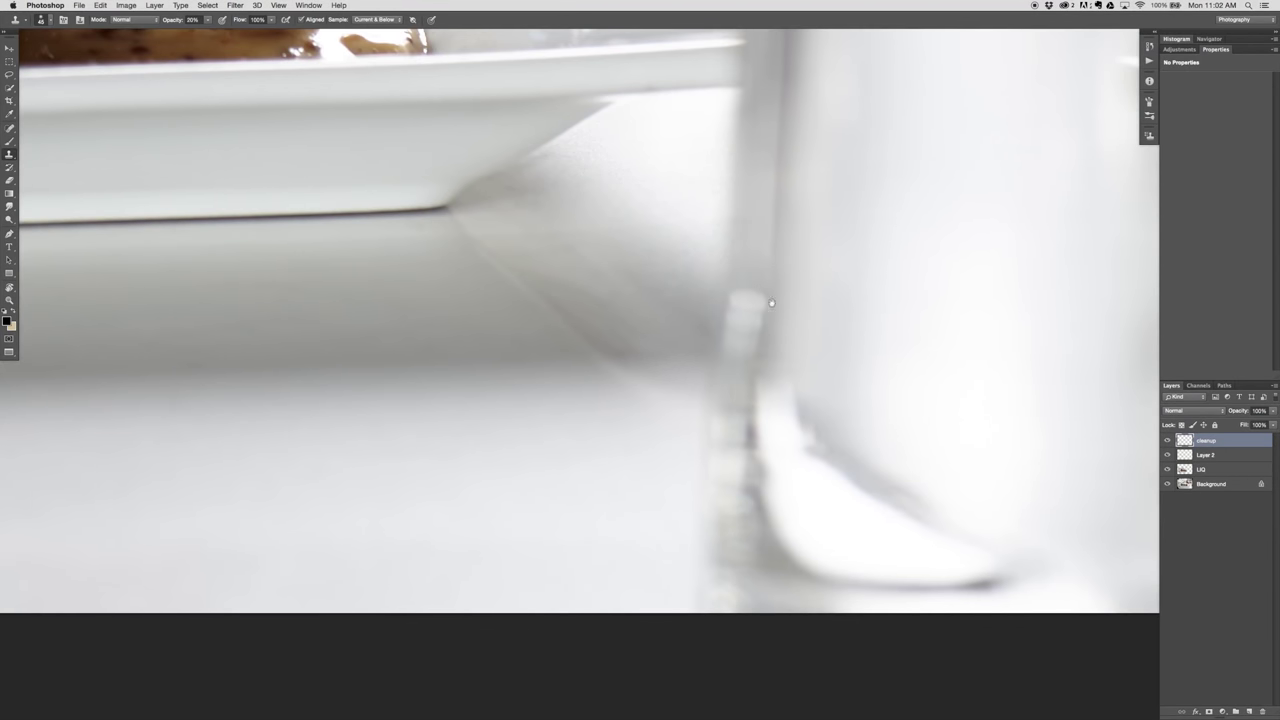
{"action": "mouse_move", "coordinate": [772, 303]}
{"action": "left_mouse_down"}
{"action": "mouse_move", "coordinate": [751, 546]}
{"action": "mouse_move", "coordinate": [988, 573]}
{"action": "left_mouse_up"}
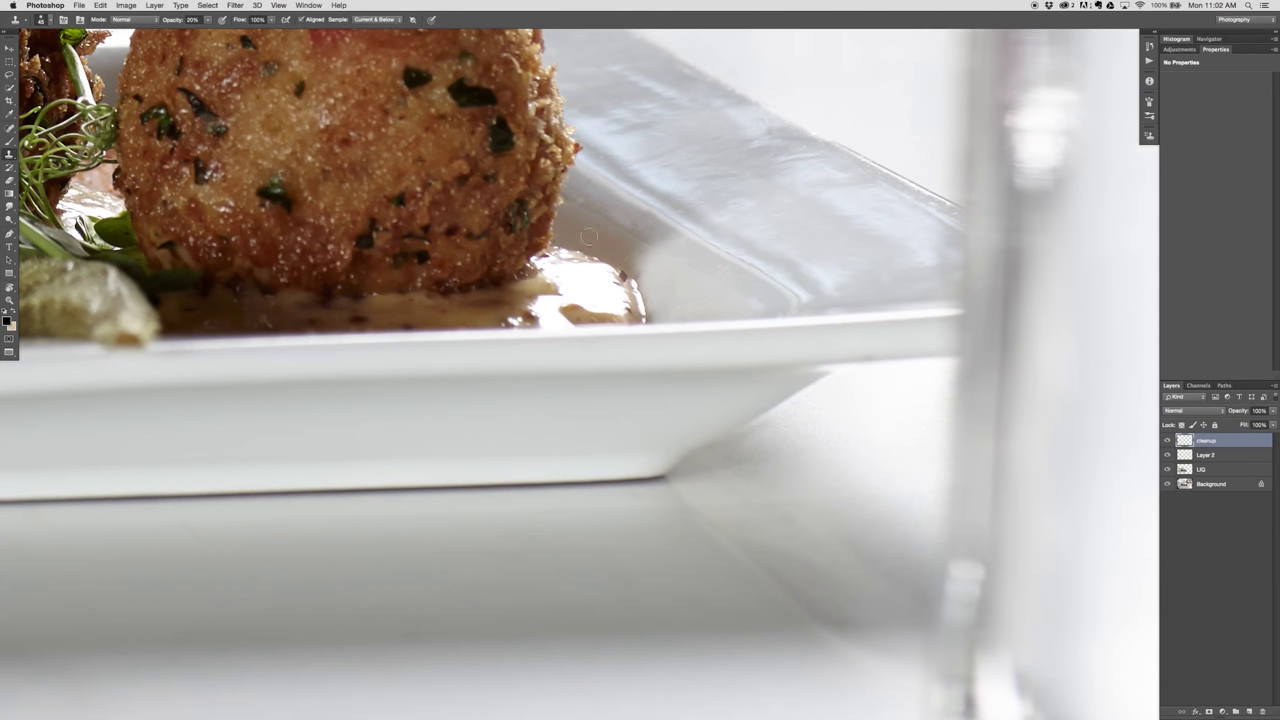
{"action": "left_click", "coordinate": [729, 289], "text": "alt"}
{"action": "left_click_drag", "start_coordinate": [758, 303], "coordinate": [767, 303]}
{"action": "left_click", "coordinate": [745, 280], "text": "alt"}
{"action": "left_click_drag", "start_coordinate": [718, 268], "coordinate": [723, 272]}
{"action": "left_click", "coordinate": [713, 264], "text": "alt"}
{"action": "left_click", "coordinate": [687, 252]}
{"action": "left_click", "coordinate": [716, 298], "text": "alt"}
{"action": "left_click", "coordinate": [697, 310]}
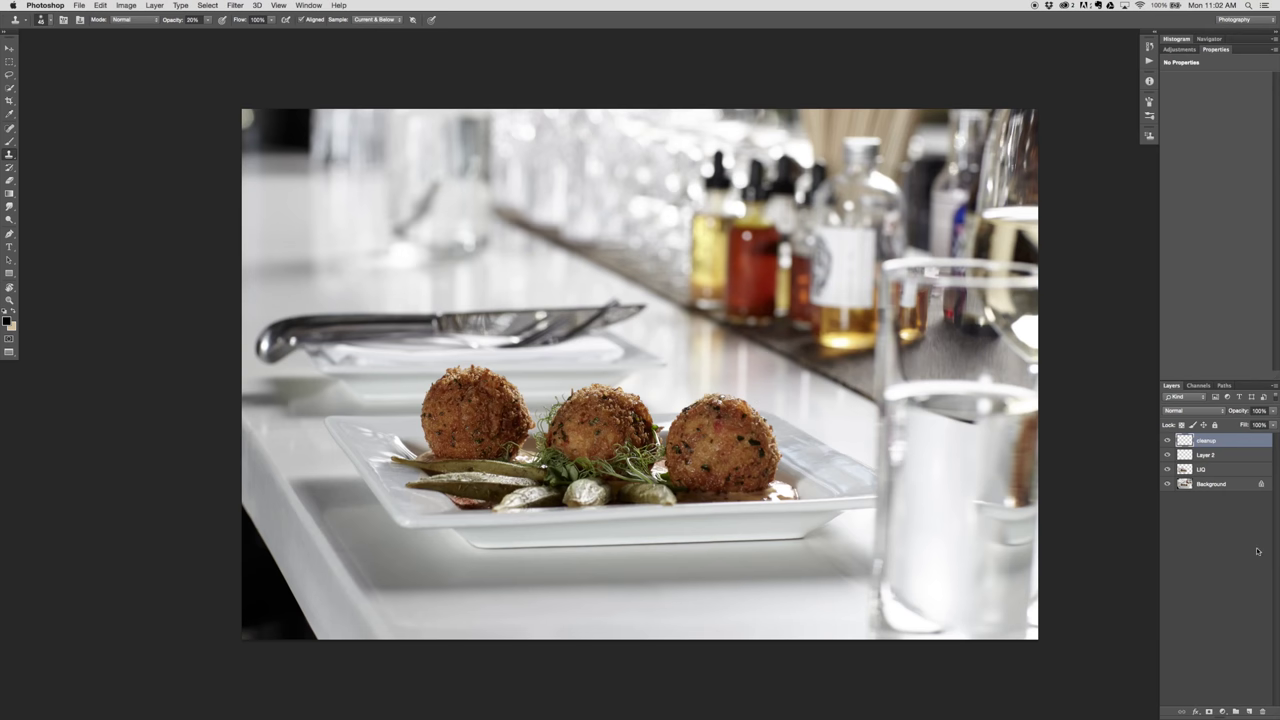
- Create a new layer above cleanup and clone-stamp the two bright round reflections in the middle of the knife blade
{"action": "left_click", "coordinate": [1249, 711]}
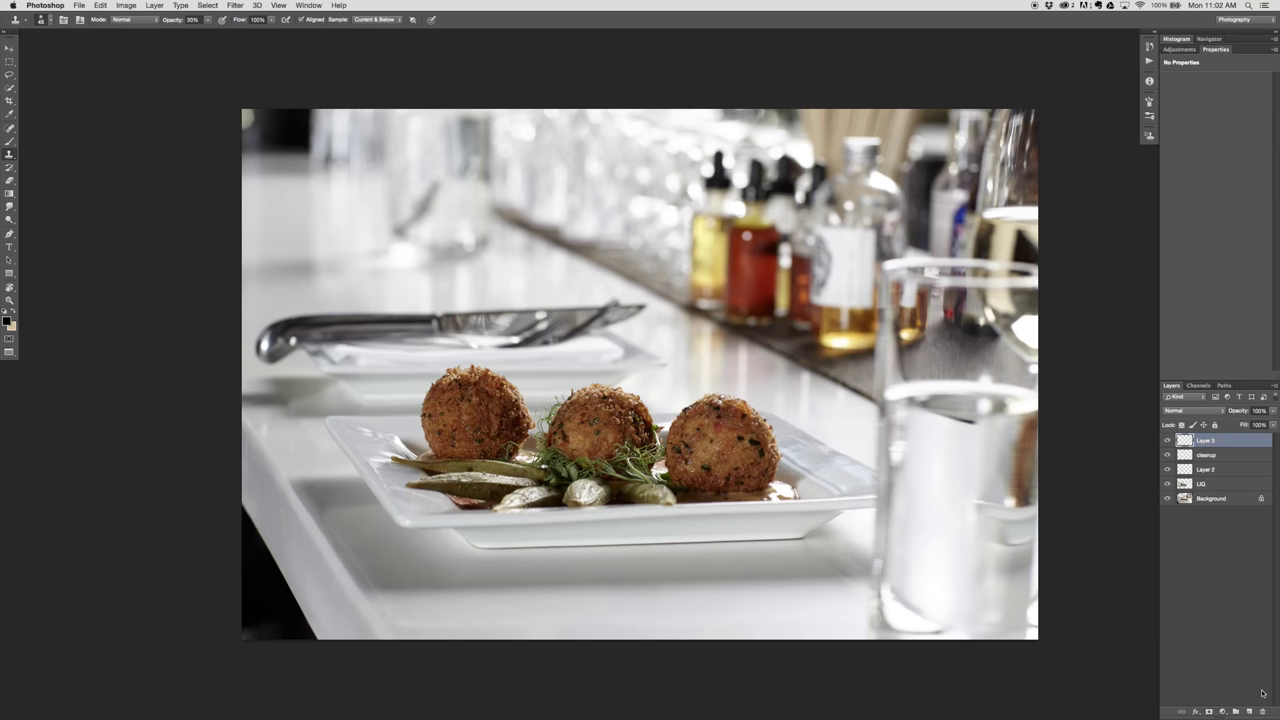
{"action": "key", "text": "super+plus"}
{"action": "key", "text": "super+plus"}
{"action": "key", "text": "super+plus"}
{"action": "key", "text": "super+plus"}
{"action": "key", "text": "super+plus"}
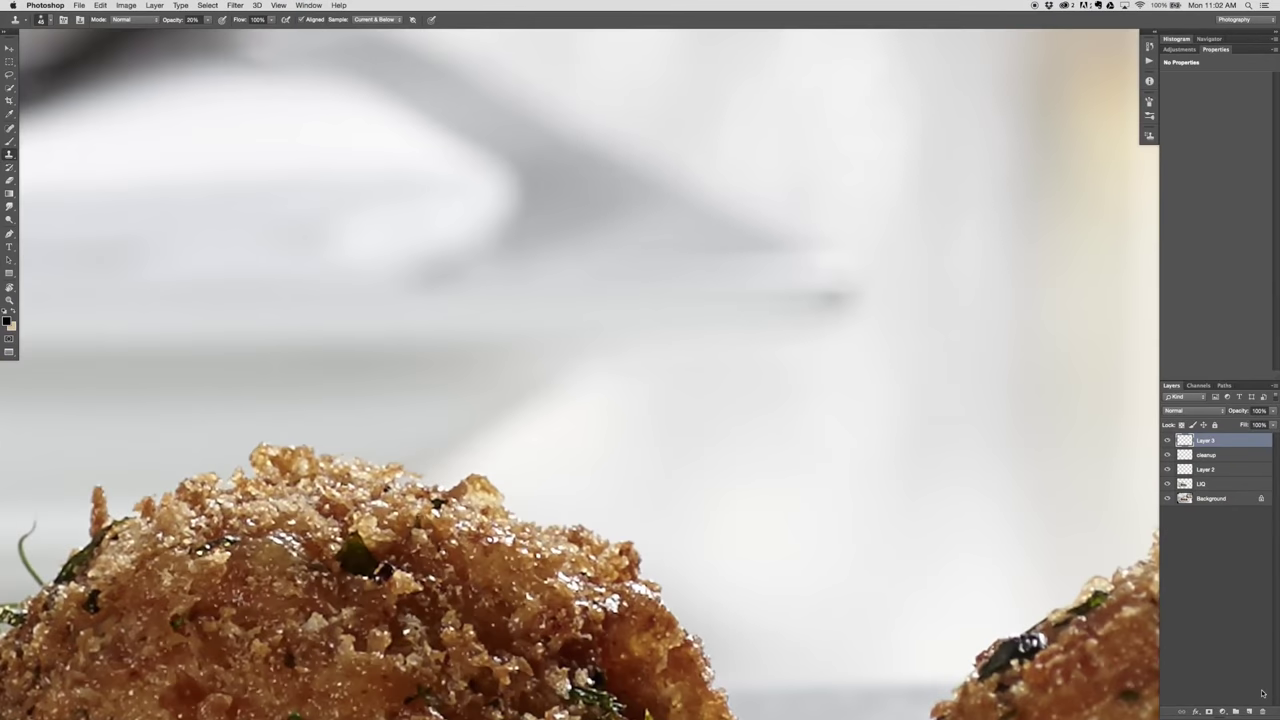
{"action": "mouse_move", "coordinate": [298, 213]}
{"action": "left_mouse_down"}
{"action": "mouse_move", "coordinate": [561, 413]}
{"action": "mouse_move", "coordinate": [983, 551]}
{"action": "left_mouse_up"}
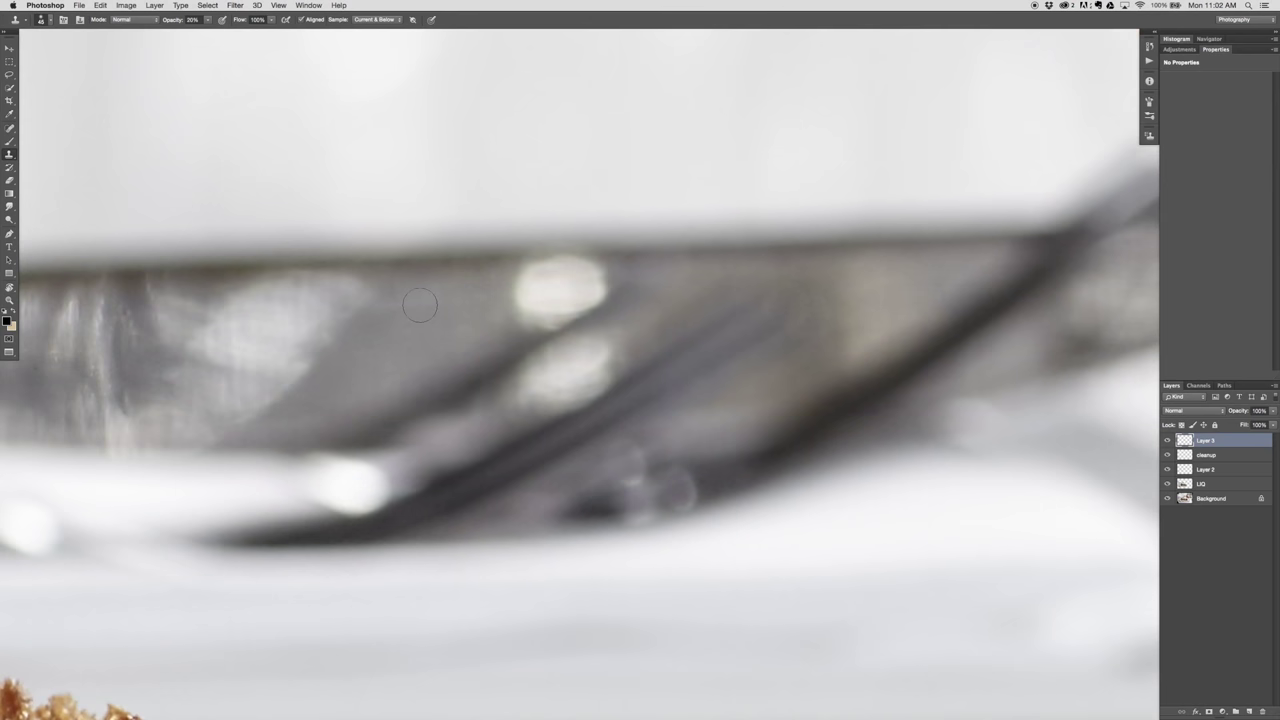
{"action": "mouse_move", "coordinate": [588, 286]}
{"action": "left_mouse_down"}
{"action": "mouse_move", "coordinate": [526, 284]}
{"action": "mouse_move", "coordinate": [634, 270]}
{"action": "mouse_move", "coordinate": [540, 271]}
{"action": "left_mouse_up"}
{"action": "left_click", "coordinate": [691, 269], "text": "alt"}
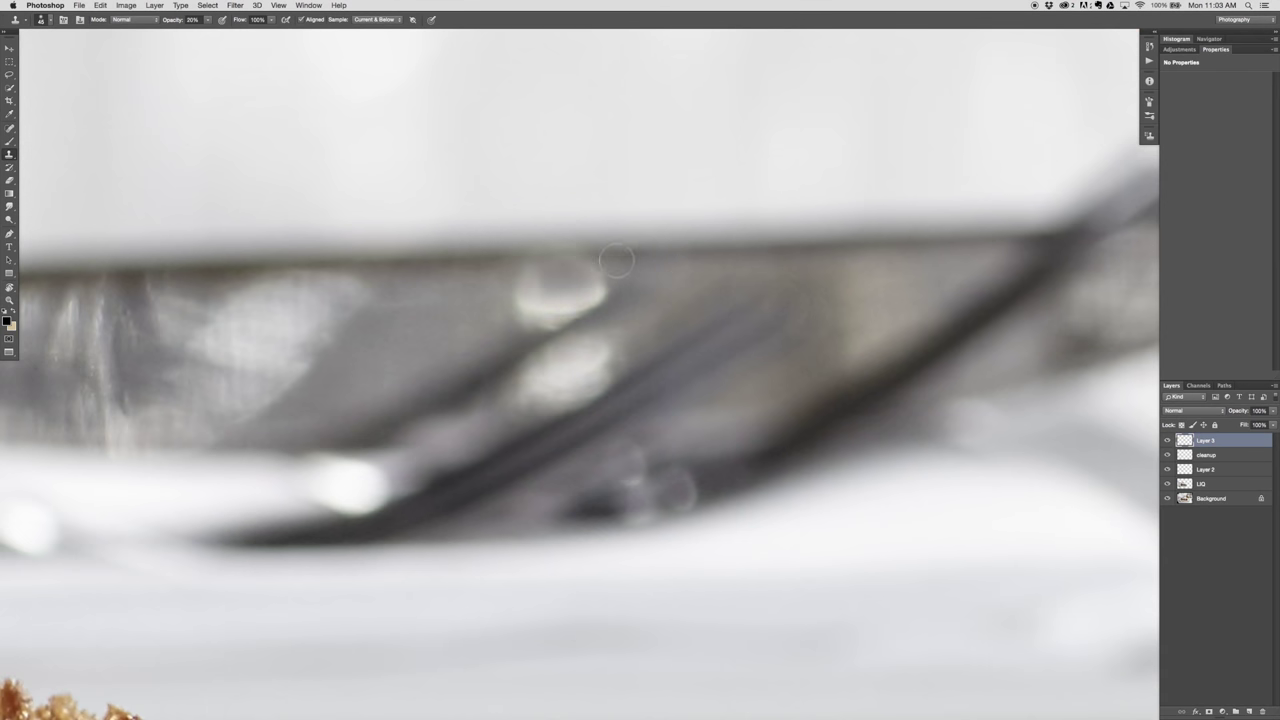
{"action": "mouse_move", "coordinate": [592, 296]}
{"action": "left_mouse_down"}
{"action": "mouse_move", "coordinate": [525, 312]}
{"action": "mouse_move", "coordinate": [543, 314]}
{"action": "mouse_move", "coordinate": [530, 300]}
{"action": "mouse_move", "coordinate": [585, 292]}
{"action": "mouse_move", "coordinate": [525, 312]}
{"action": "left_mouse_up"}
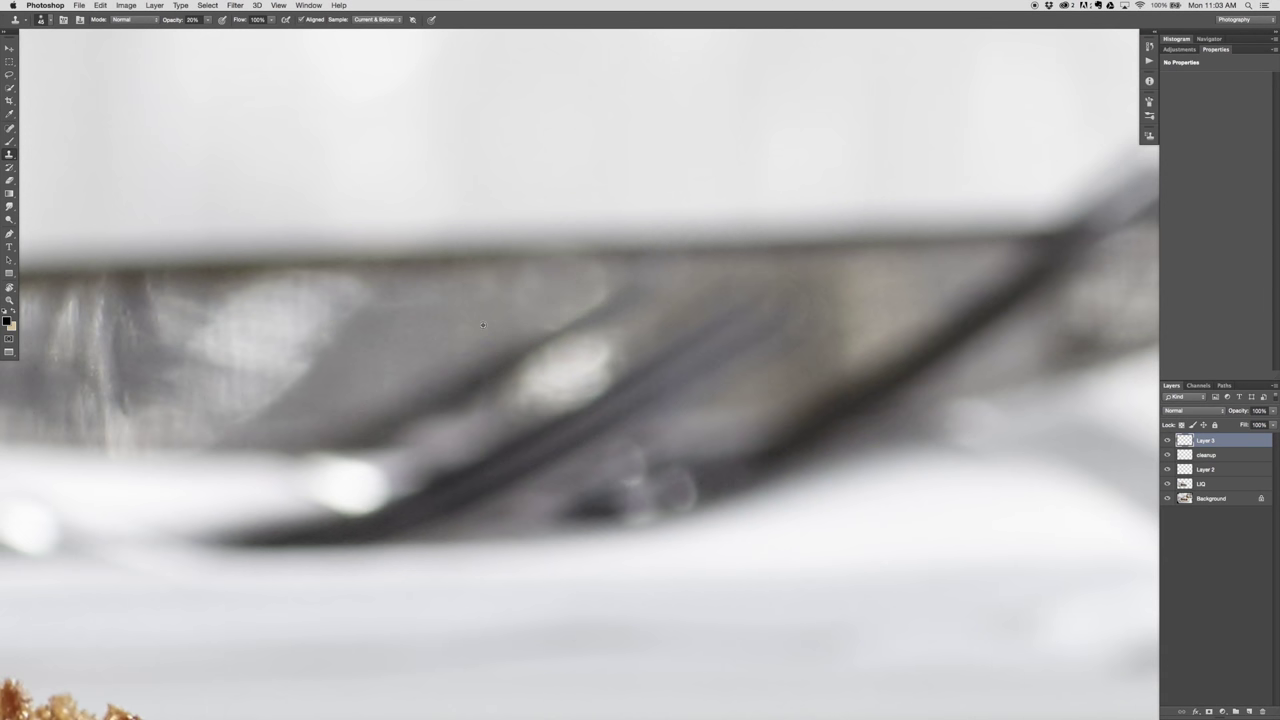
{"action": "mouse_move", "coordinate": [612, 340]}
{"action": "left_mouse_down"}
{"action": "mouse_move", "coordinate": [566, 363]}
{"action": "mouse_move", "coordinate": [580, 360]}
{"action": "mouse_move", "coordinate": [582, 382]}
{"action": "left_mouse_up"}
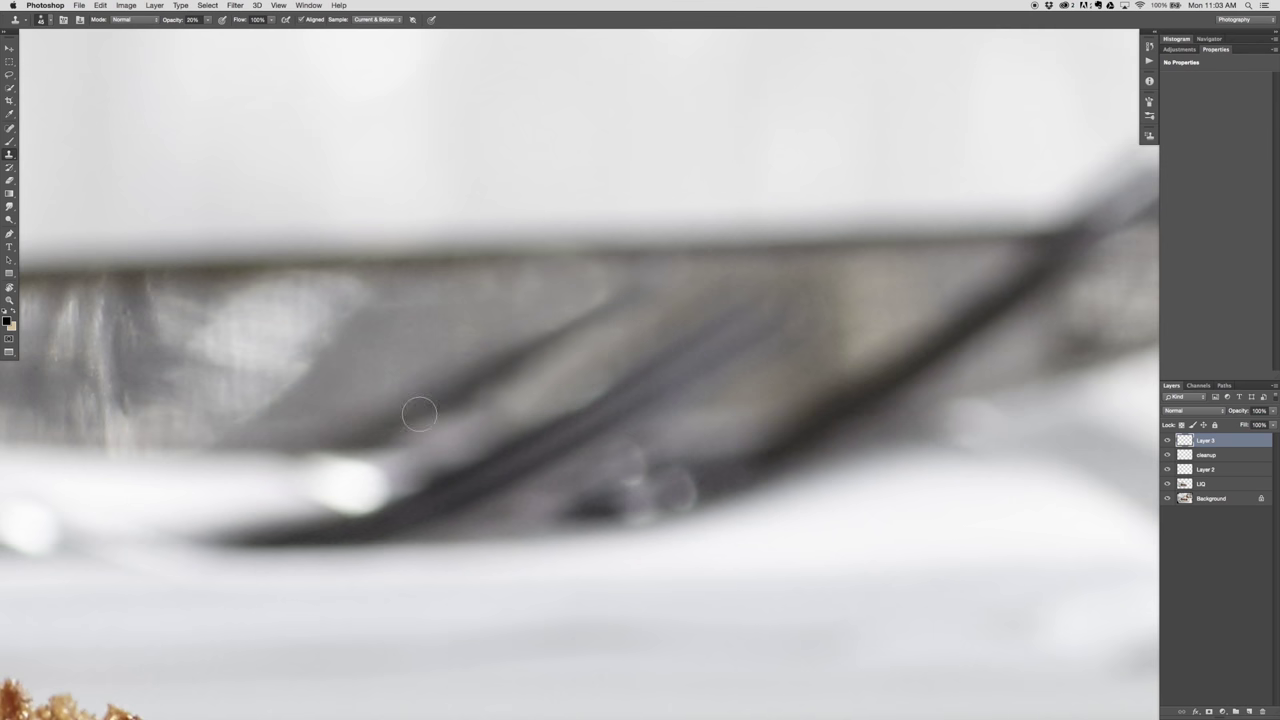
{"action": "key", "text": "0"}
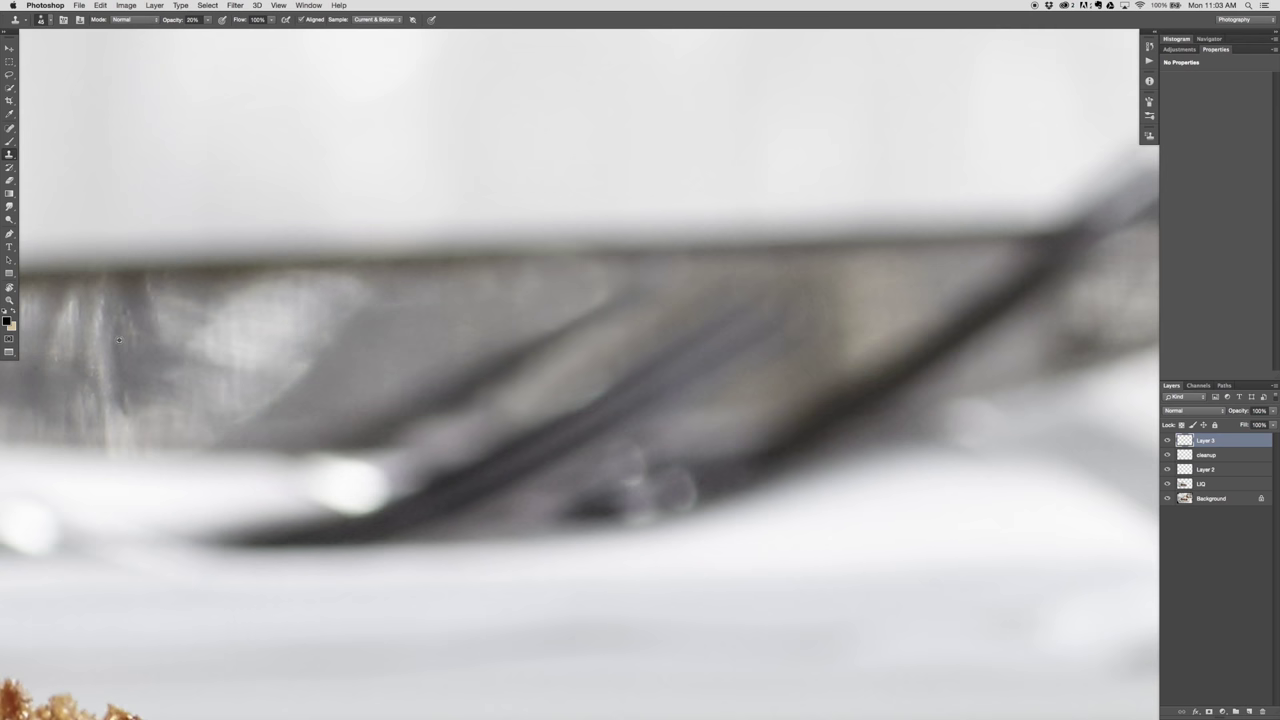
{"action": "left_click_drag", "start_coordinate": [142, 345], "coordinate": [640, 300]}
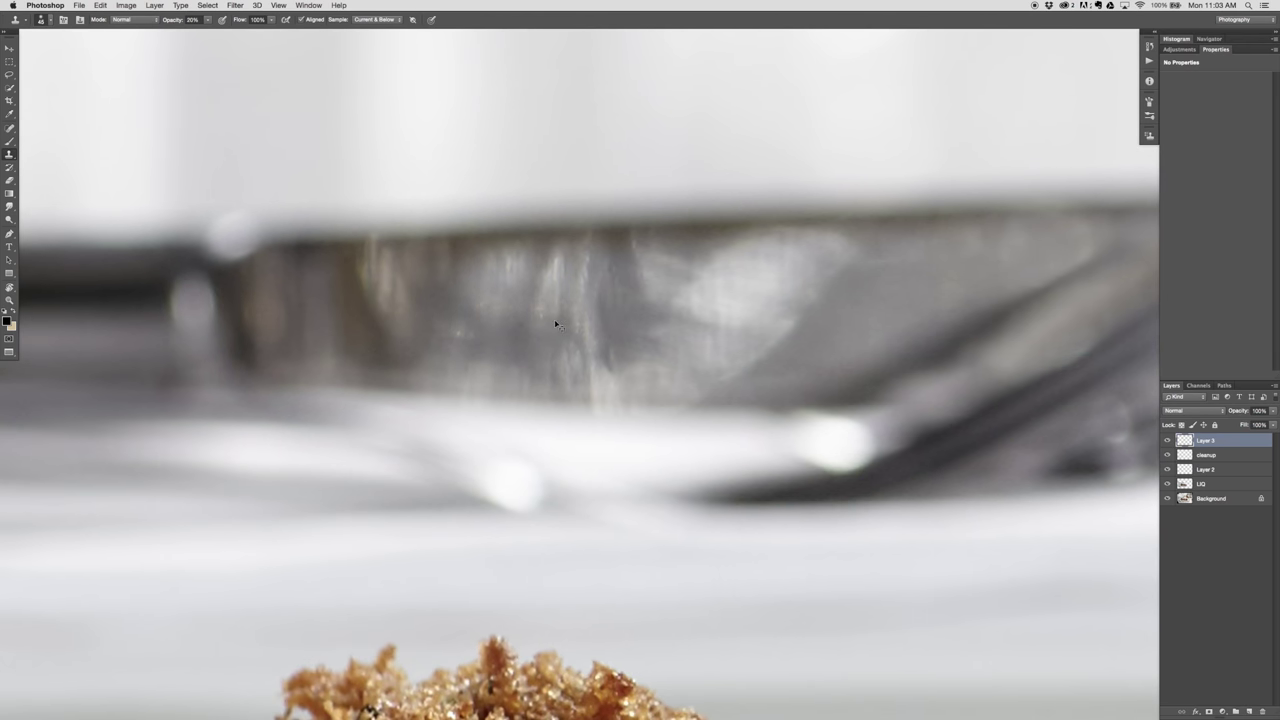
- Try the knife retouch layer at 60% and 68% opacity, compare the photo with it hidden, and restore 100% opacity
{"action": "key", "text": "super+minus"}
{"action": "key", "text": "super+minus"}
{"action": "key", "text": "super+minus"}
{"action": "key", "text": "super+minus"}
{"action": "key", "text": "super+minus"}
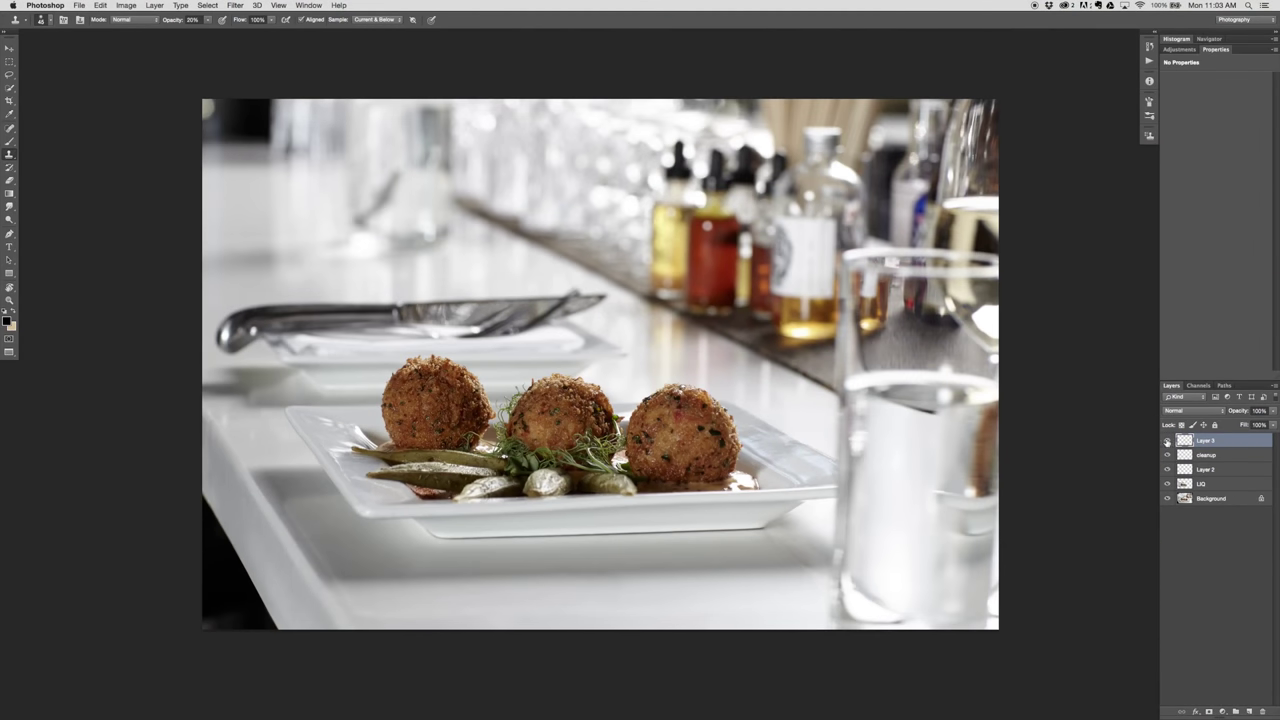
{"action": "left_click", "coordinate": [1166, 441]}
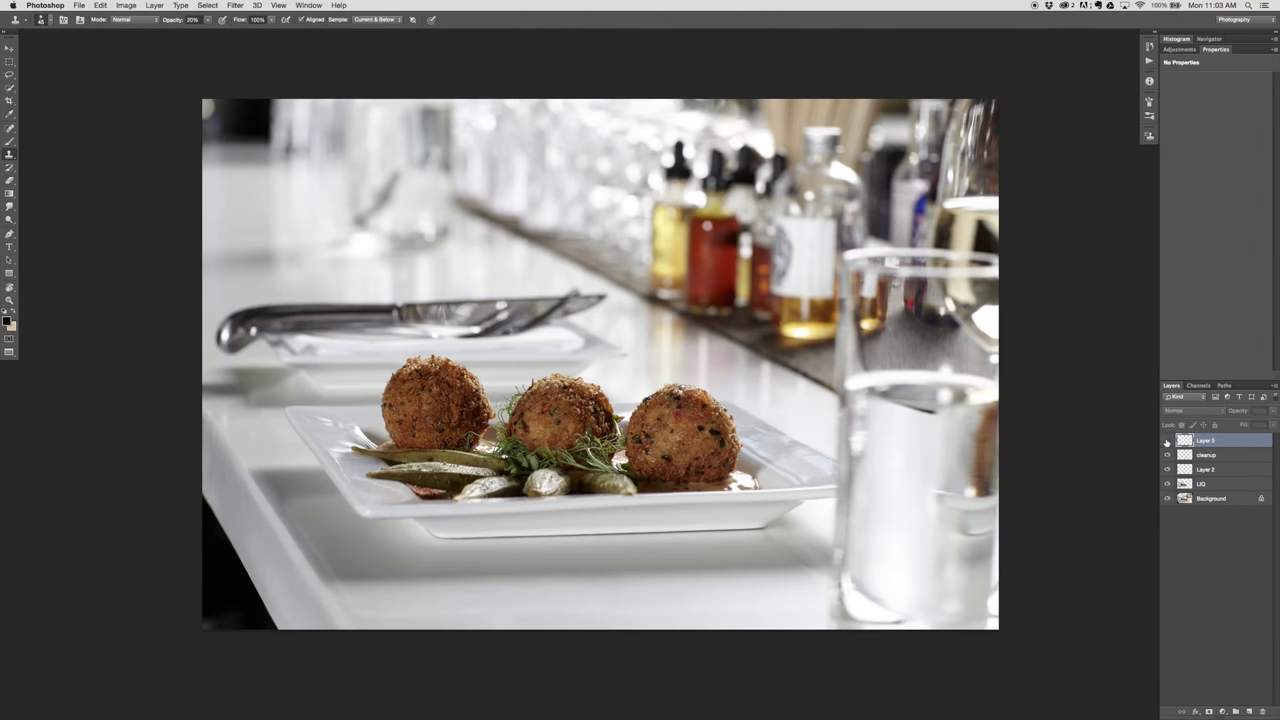
{"action": "left_click", "coordinate": [1166, 441]}
{"action": "left_click_drag", "start_coordinate": [1245, 414], "coordinate": [1226, 420]}
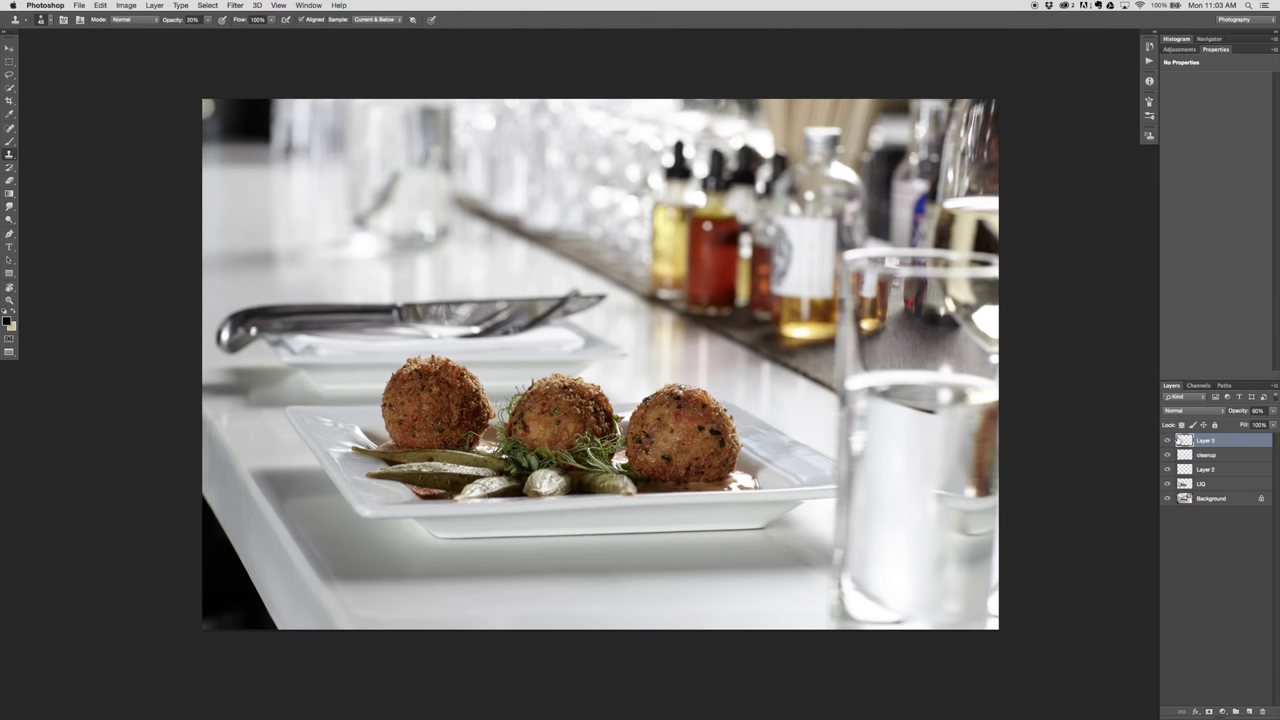
{"action": "left_click", "coordinate": [1166, 441]}
{"action": "left_click", "coordinate": [1166, 441]}
{"action": "left_click_drag", "start_coordinate": [1236, 415], "coordinate": [1240, 413]}
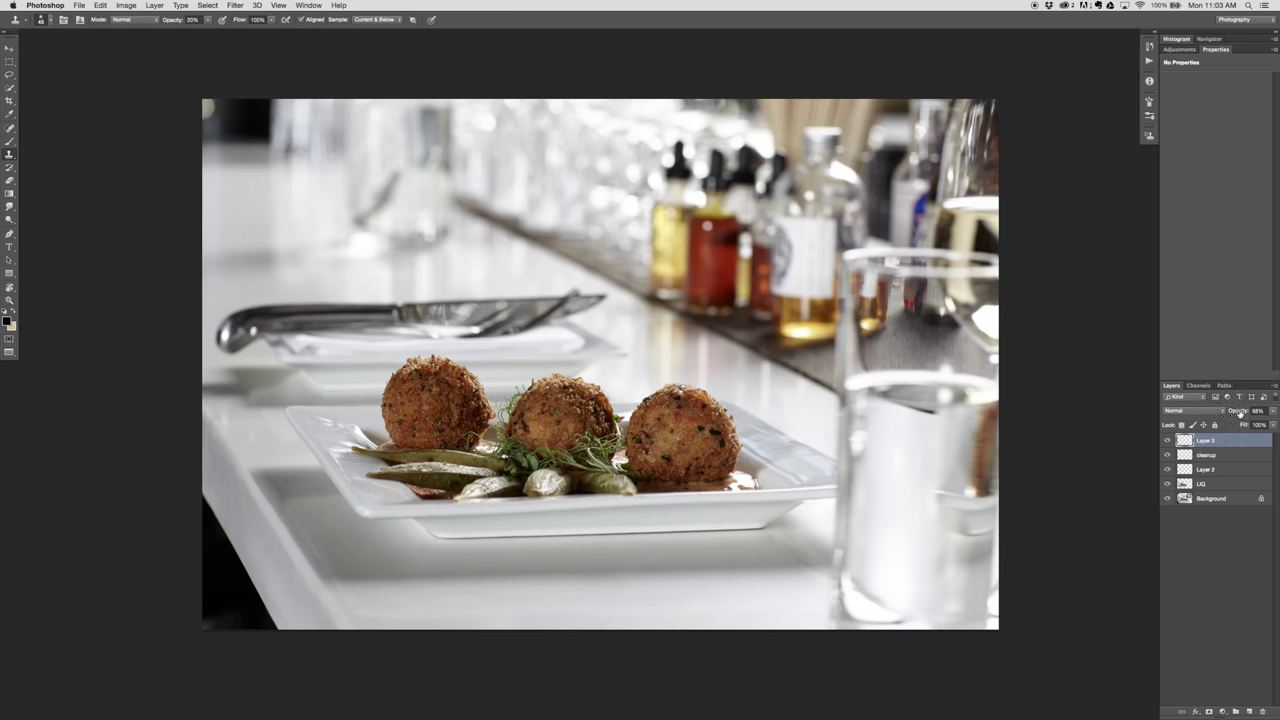
{"action": "left_click", "coordinate": [1166, 441]}
{"action": "left_click", "coordinate": [1165, 441]}
{"action": "left_click_drag", "start_coordinate": [1236, 415], "coordinate": [1276, 390]}
- Clone-stamp the small round highlight on the underside of the knife handle, sampling the darker metal beside it
{"action": "key", "text": "super+plus"}
{"action": "key", "text": "super+plus"}
{"action": "key", "text": "super+plus"}
{"action": "key", "text": "super+plus"}
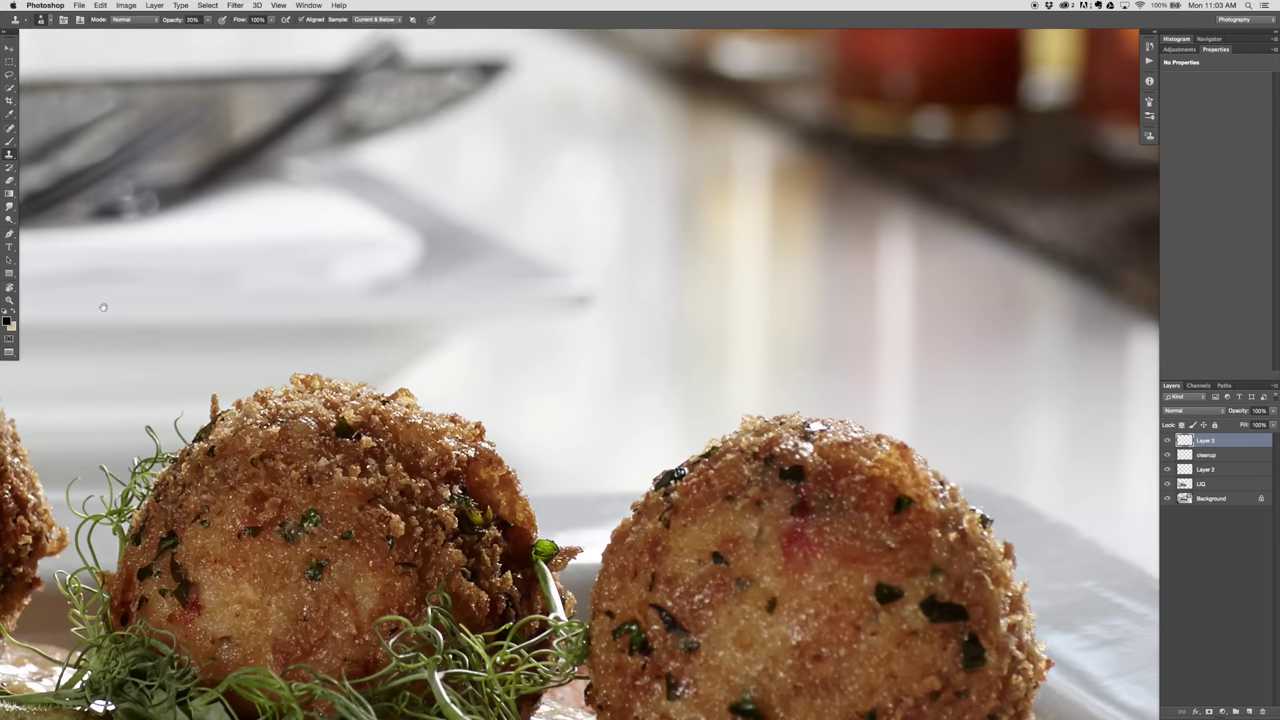
{"action": "left_click_drag", "start_coordinate": [103, 306], "coordinate": [1277, 458]}
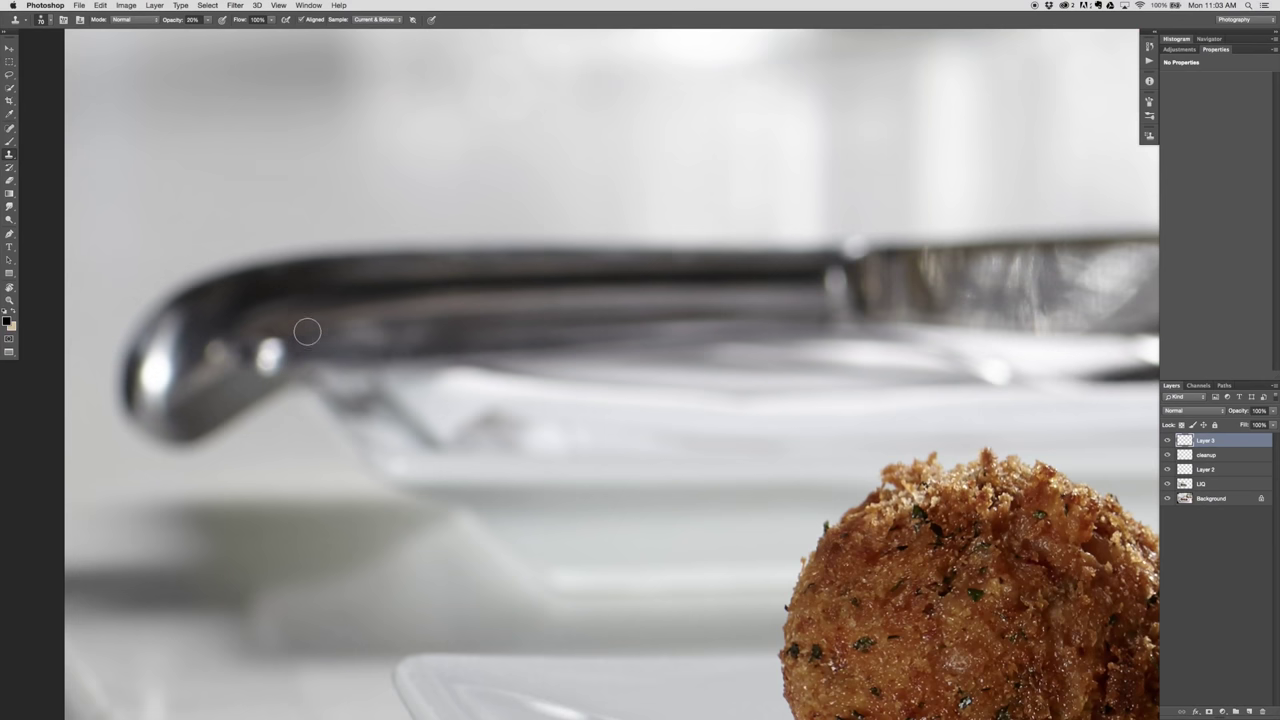
{"action": "left_click", "coordinate": [314, 330], "text": "alt"}
{"action": "left_click", "coordinate": [276, 349]}
{"action": "left_click", "coordinate": [270, 356]}
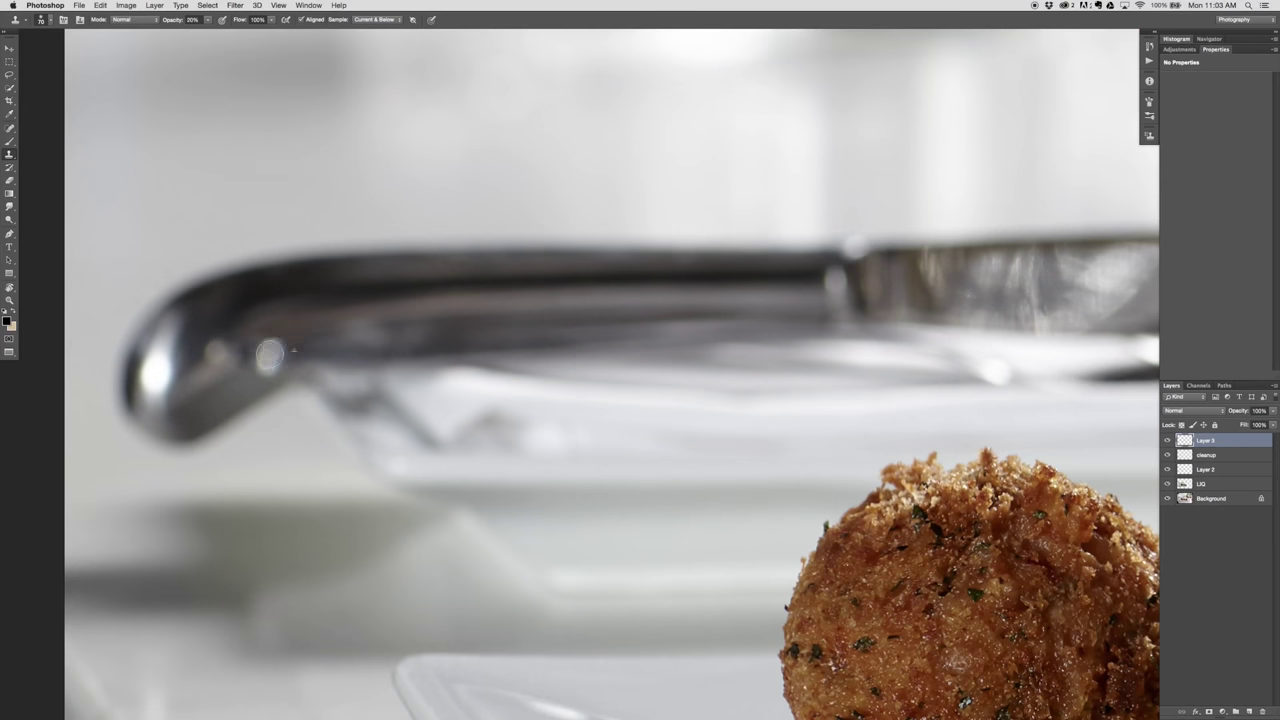
{"action": "left_click", "coordinate": [269, 357]}
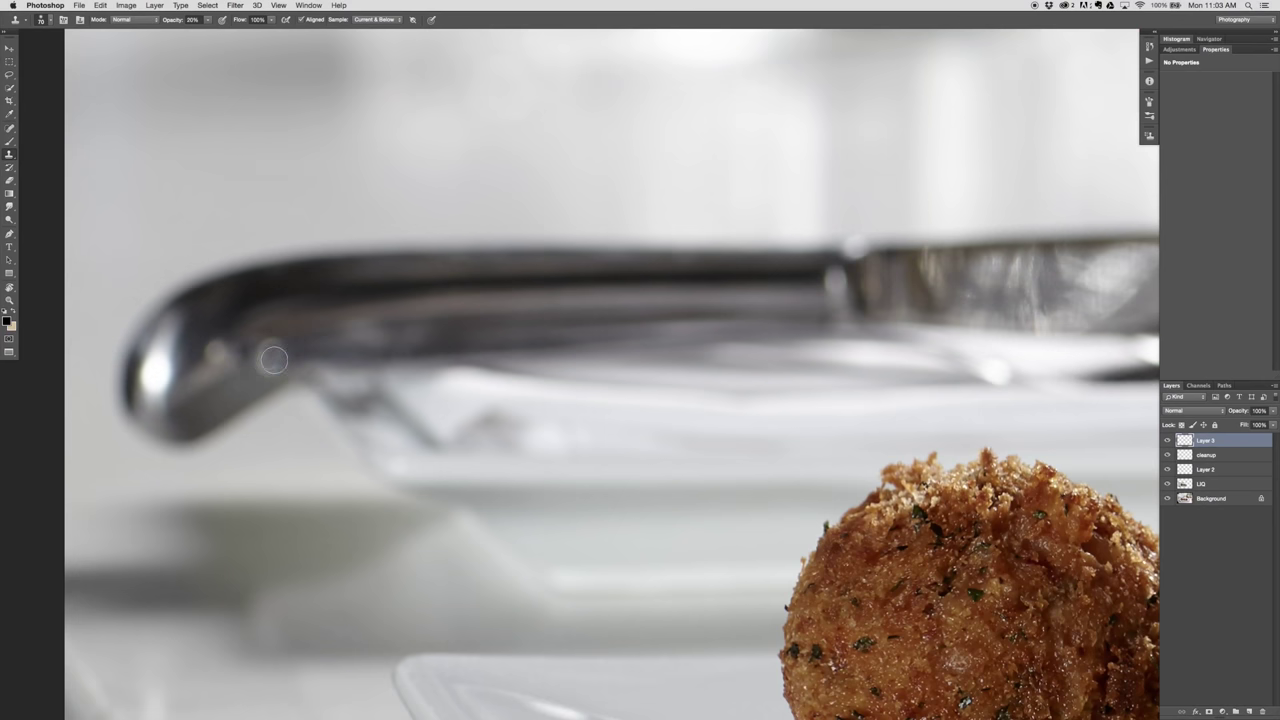
- Clone-stamp the bright highlight at the rounded end of the knife handle, sampling the dark metal around it
{"action": "left_click", "coordinate": [252, 299], "text": "alt"}
{"action": "mouse_move", "coordinate": [159, 349]}
{"action": "left_mouse_down"}
{"action": "mouse_move", "coordinate": [167, 400]}
{"action": "mouse_move", "coordinate": [170, 388]}
{"action": "mouse_move", "coordinate": [154, 389]}
{"action": "mouse_move", "coordinate": [170, 392]}
{"action": "left_mouse_up"}
{"action": "left_click", "coordinate": [221, 315], "text": "alt"}
{"action": "left_click", "coordinate": [228, 317], "text": "alt"}
{"action": "left_click", "coordinate": [195, 331], "text": "alt"}
{"action": "left_click", "coordinate": [187, 331], "text": "alt"}
{"action": "left_click", "coordinate": [295, 329], "text": "alt"}
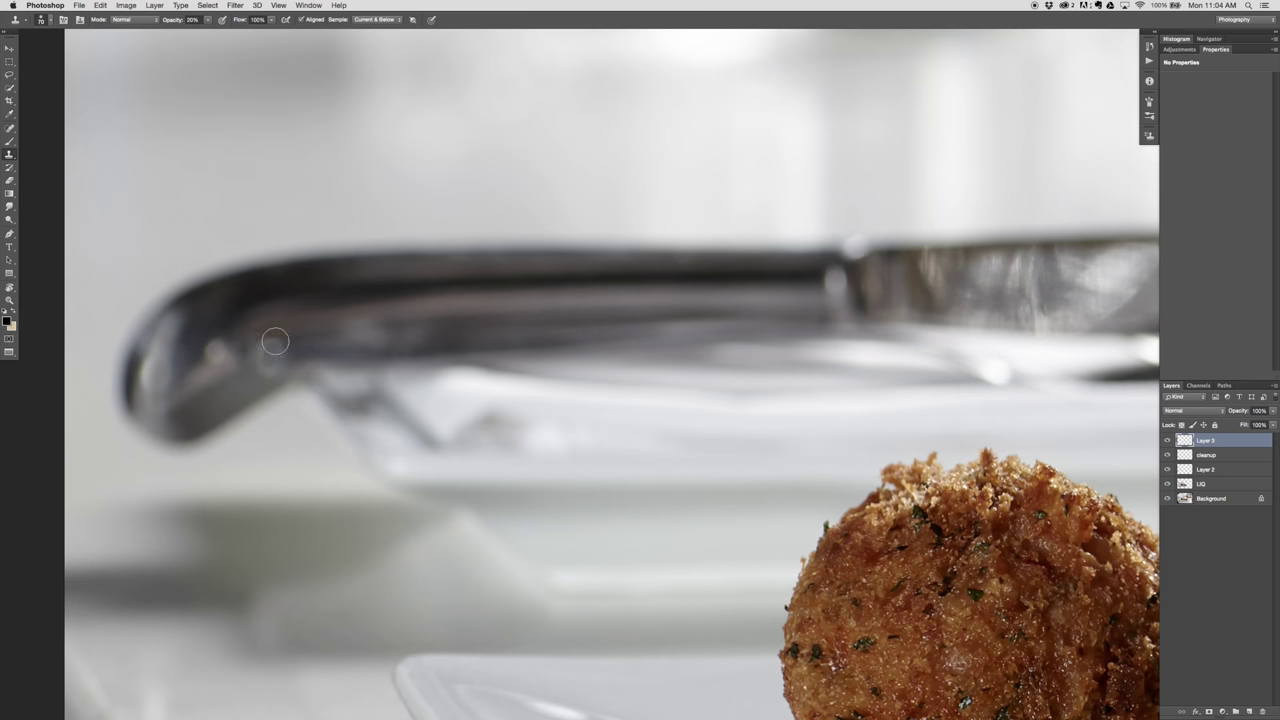
- Lower the knife retouch layer's opacity to 62% and compare the photo with the layer hidden and shown
{"action": "key", "text": "super+0"}
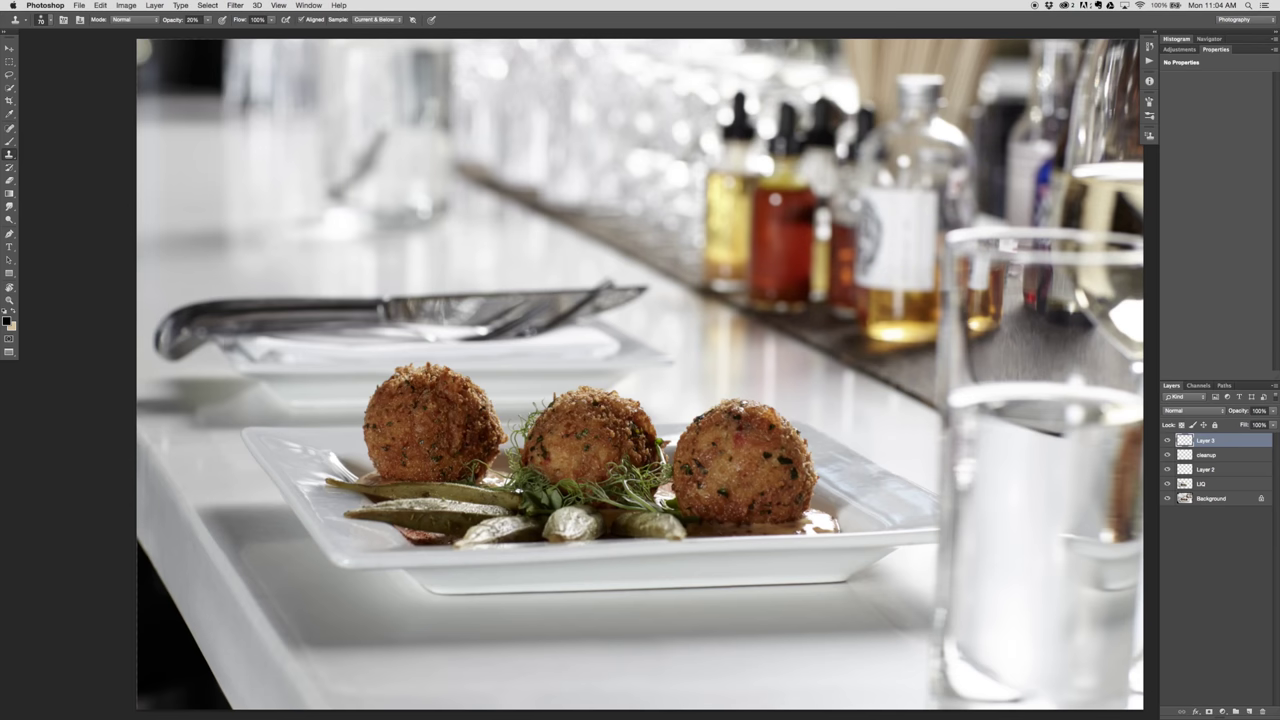
{"action": "key", "text": "v"}
{"action": "left_click_drag", "start_coordinate": [1244, 418], "coordinate": [1218, 414]}
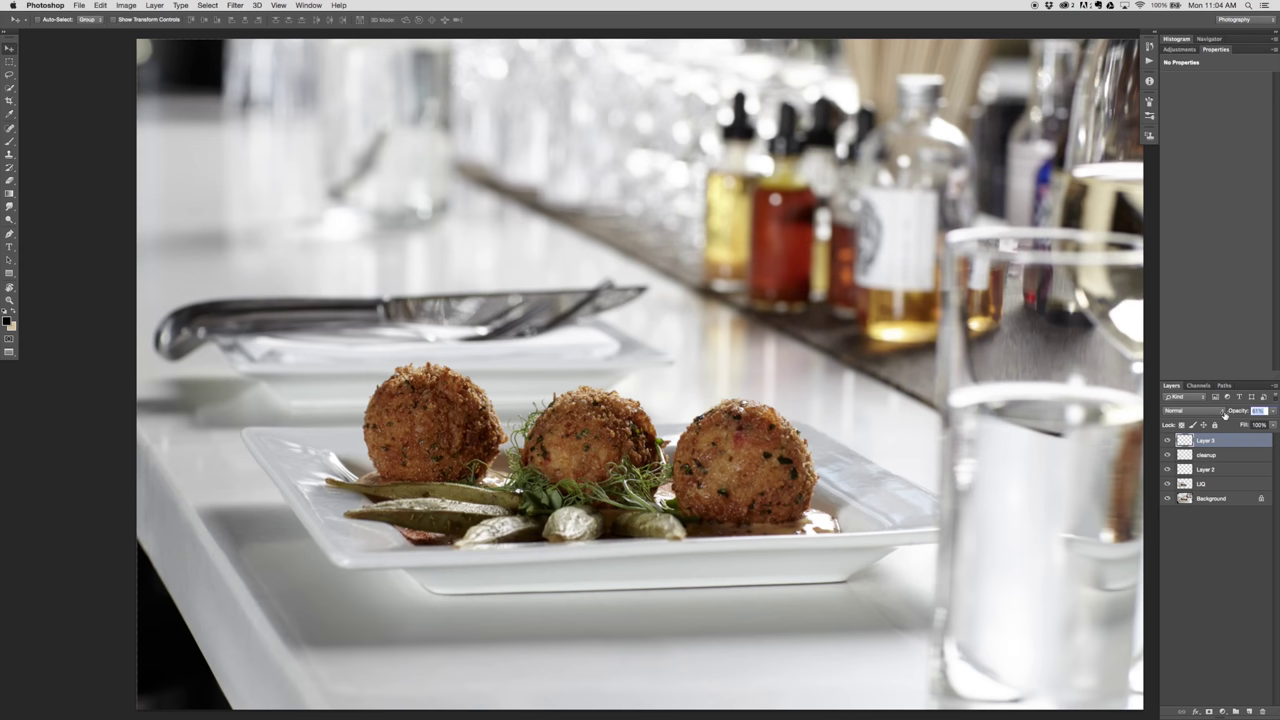
{"action": "left_click", "coordinate": [1166, 440]}
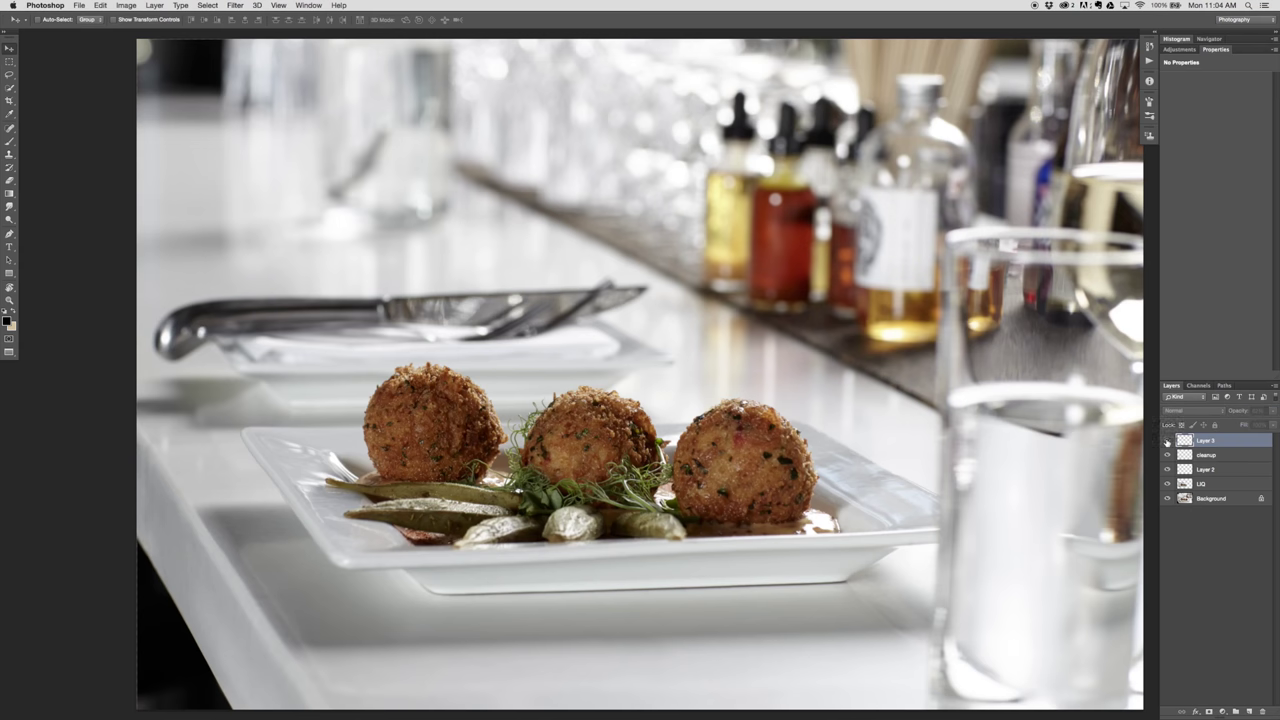
{"action": "left_click", "coordinate": [1166, 440]}
{"action": "left_click", "coordinate": [1166, 440]}
{"action": "left_click", "coordinate": [1166, 440]}
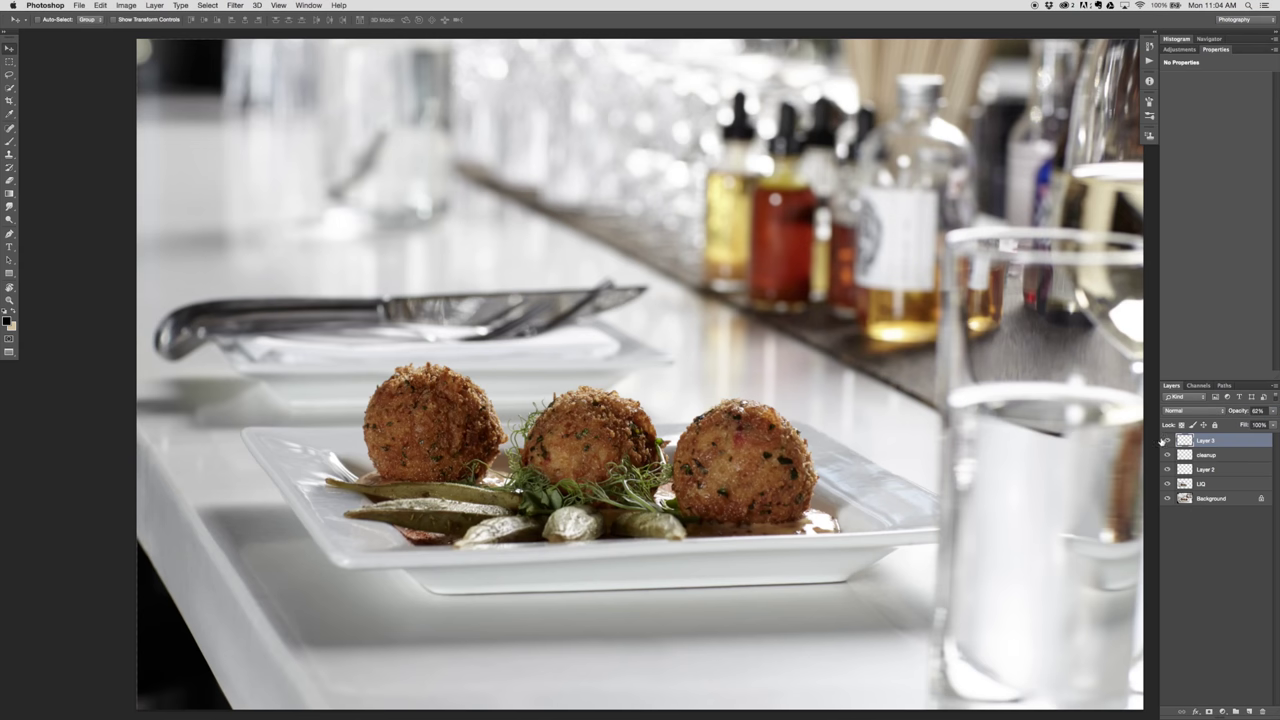
- Create a new layer above the knife retouch layer for the food details and set the Clone Stamp's opacity to 100%
{"action": "left_click_drag", "start_coordinate": [634, 466], "coordinate": [566, 360]}
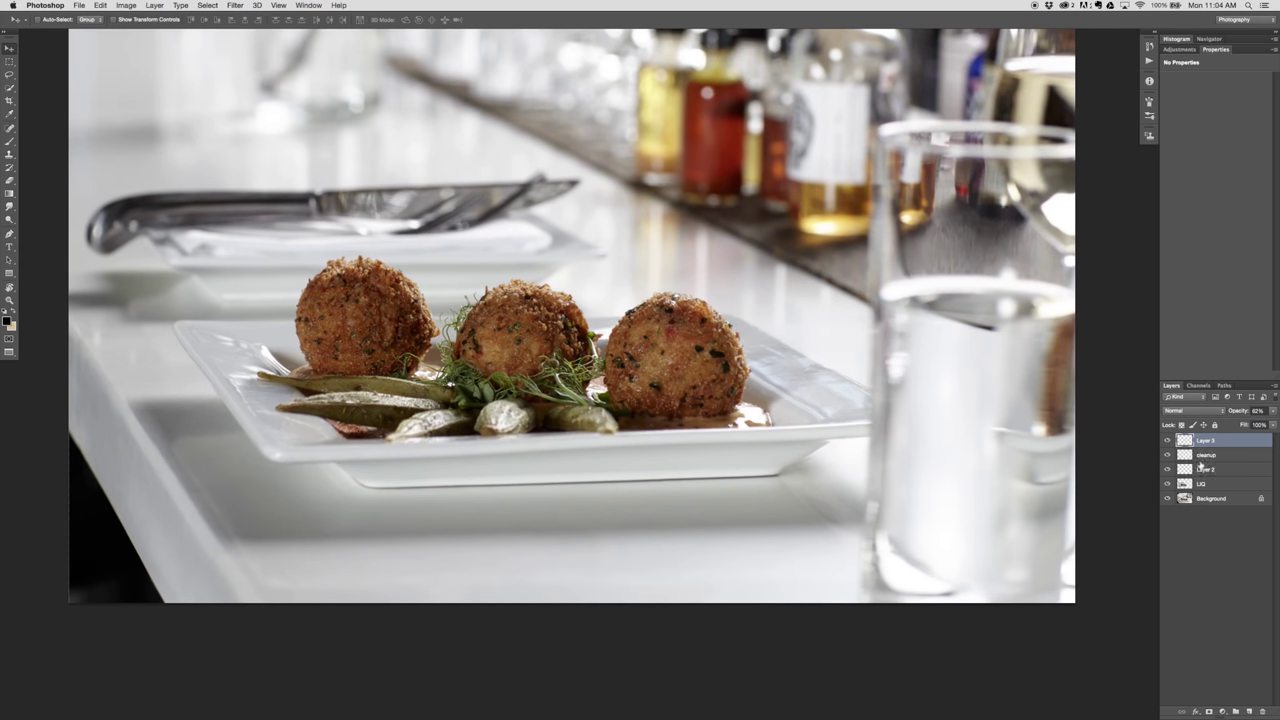
{"action": "left_click", "coordinate": [1250, 711]}
{"action": "key", "text": "s"}
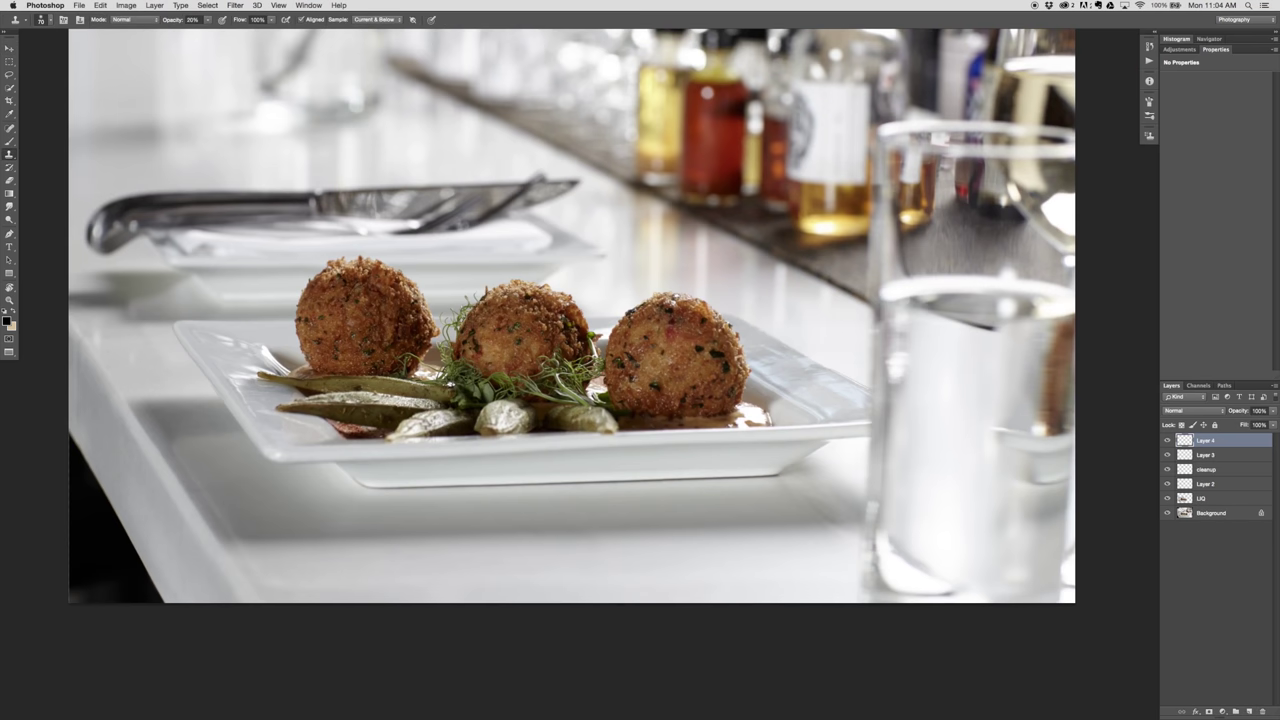
{"action": "key", "text": "v"}
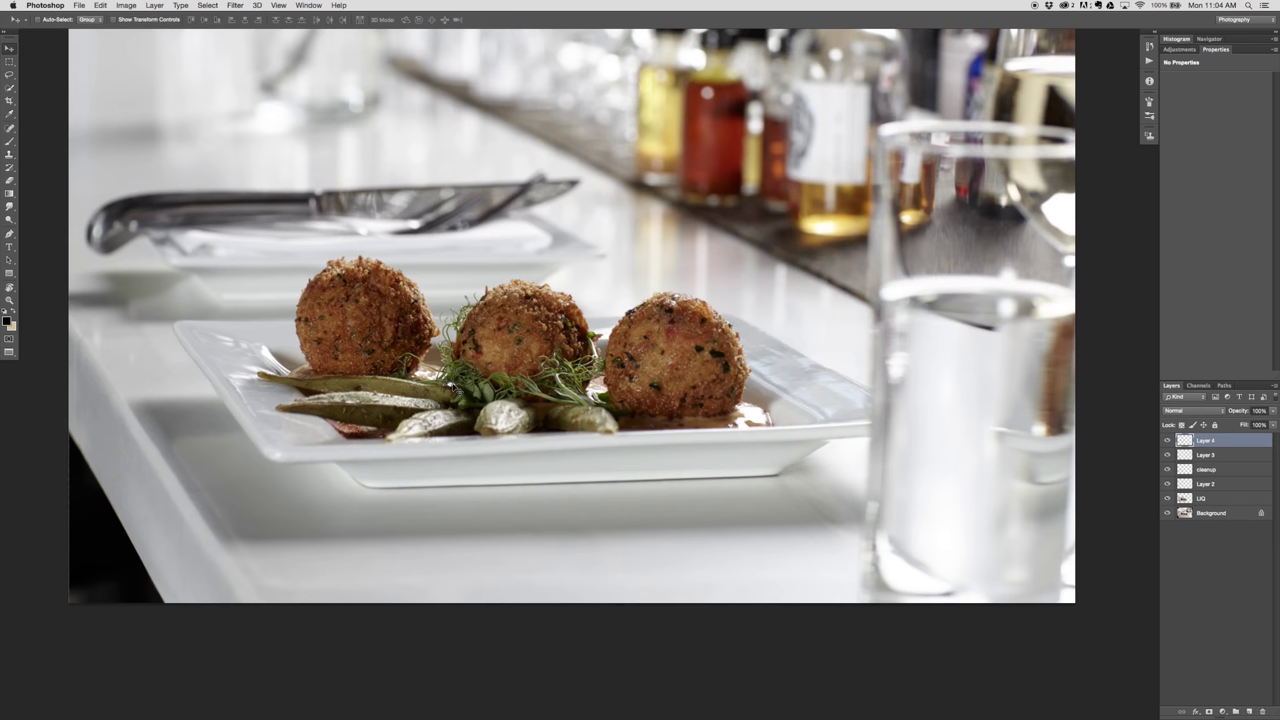
{"action": "key", "text": "s"}
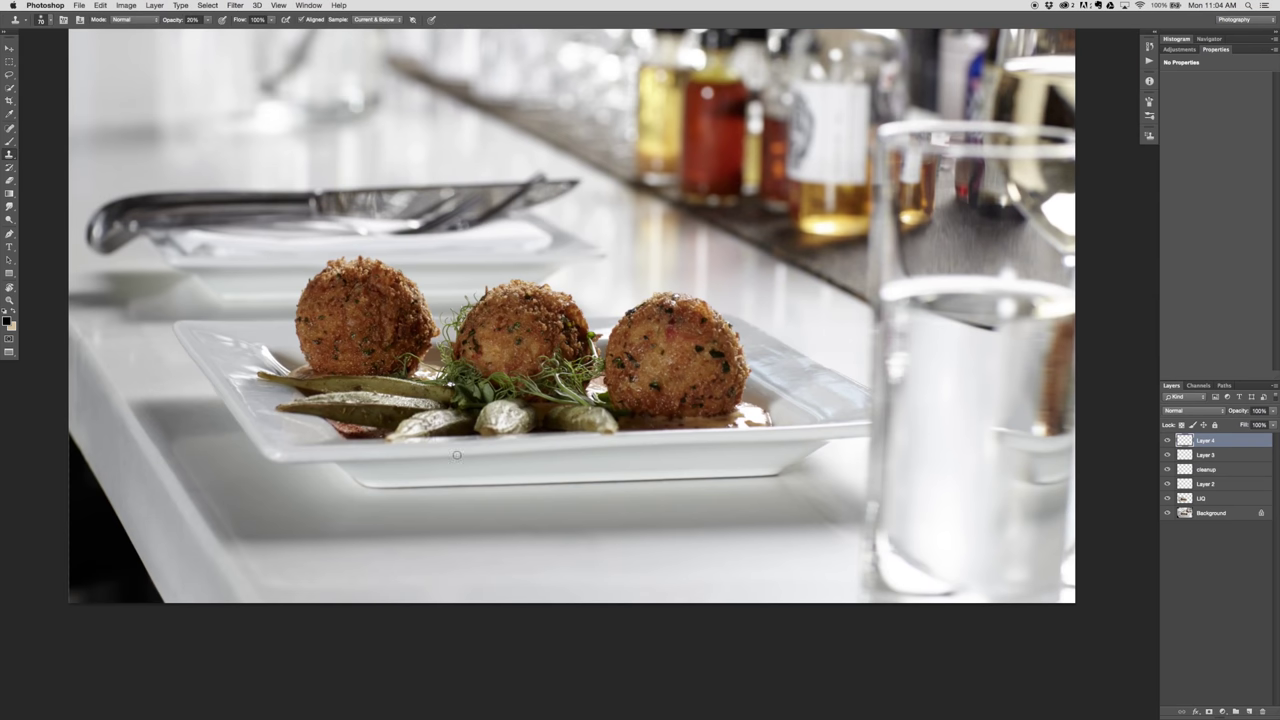
{"action": "key", "text": "super+1"}
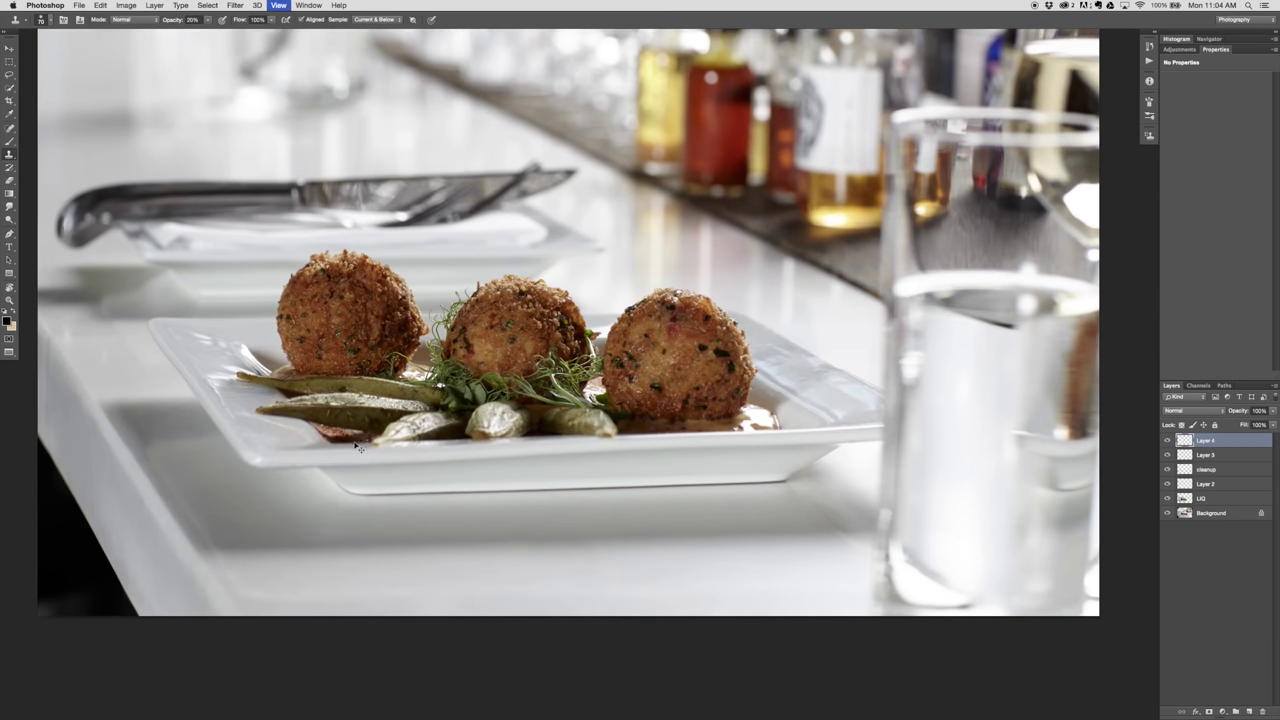
{"action": "left_click_drag", "start_coordinate": [240, 358], "coordinate": [581, 393]}
{"action": "scroll", "coordinate": [393, 437], "scroll_direction": "up", "scroll_amount": 1}
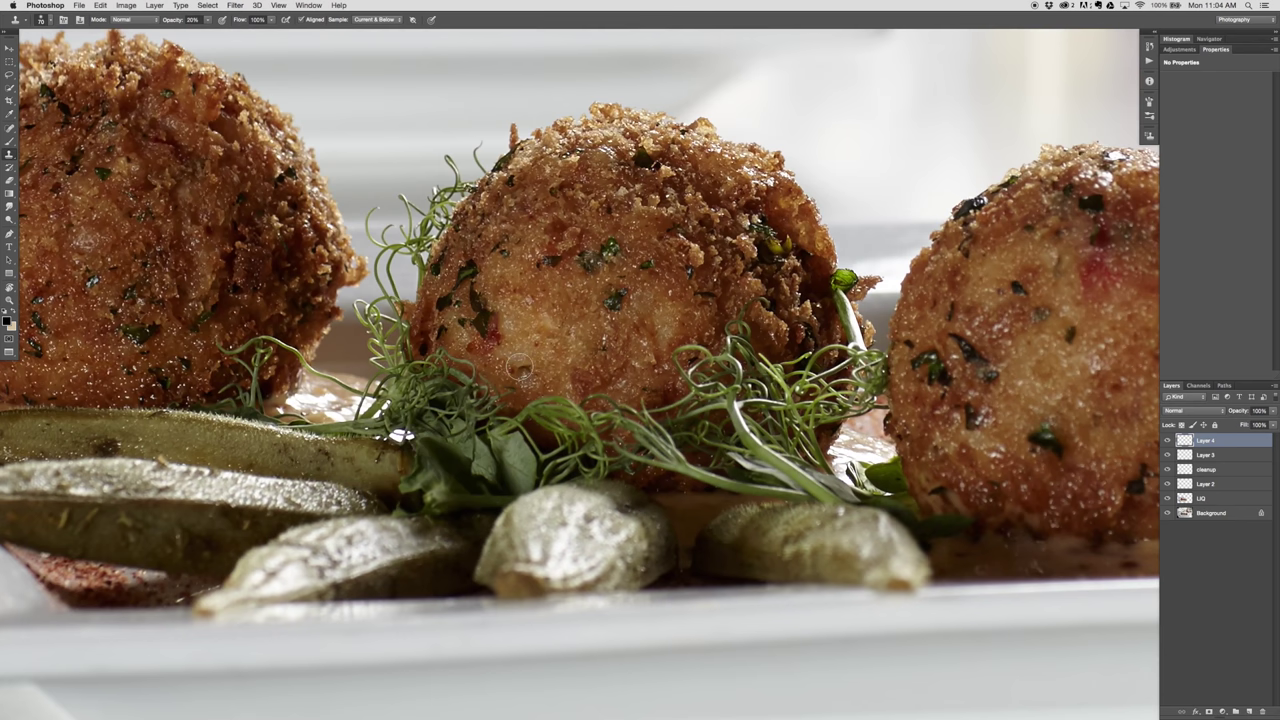
{"action": "key", "text": "0"}
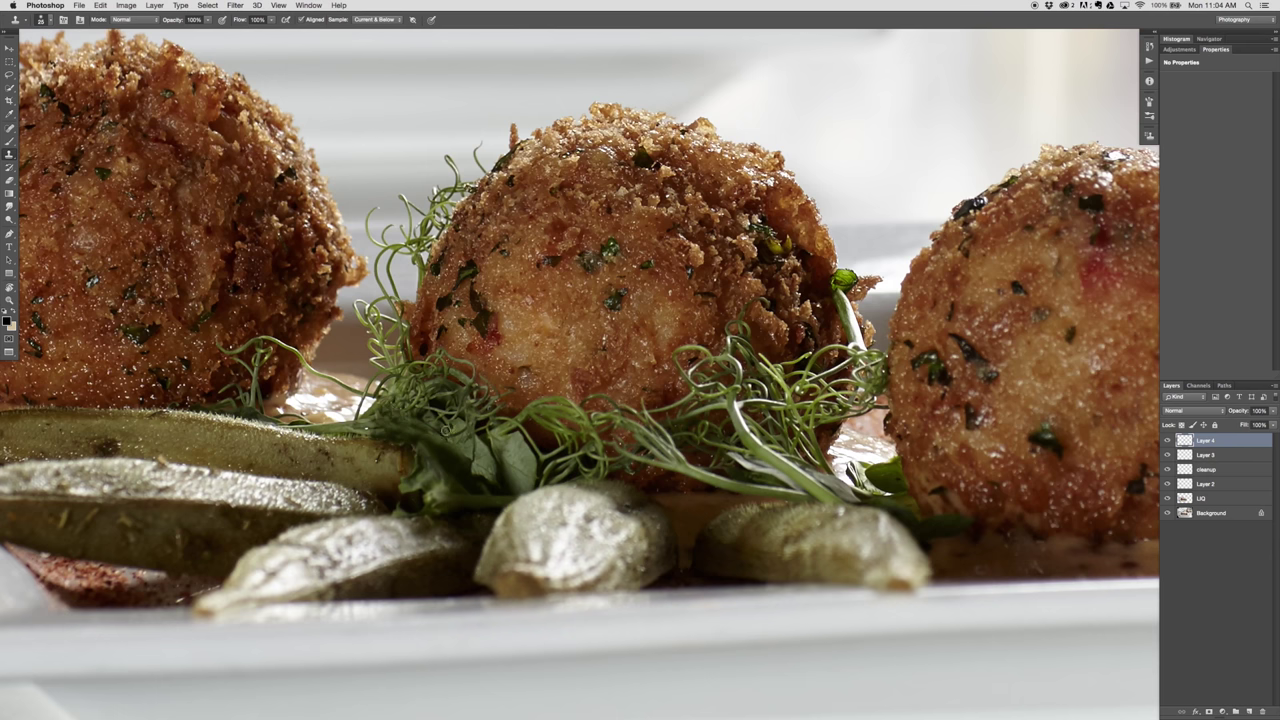
- Erase the clone strokes around the small white gaps in the greens between the left and middle balls
{"action": "key", "text": "e"}
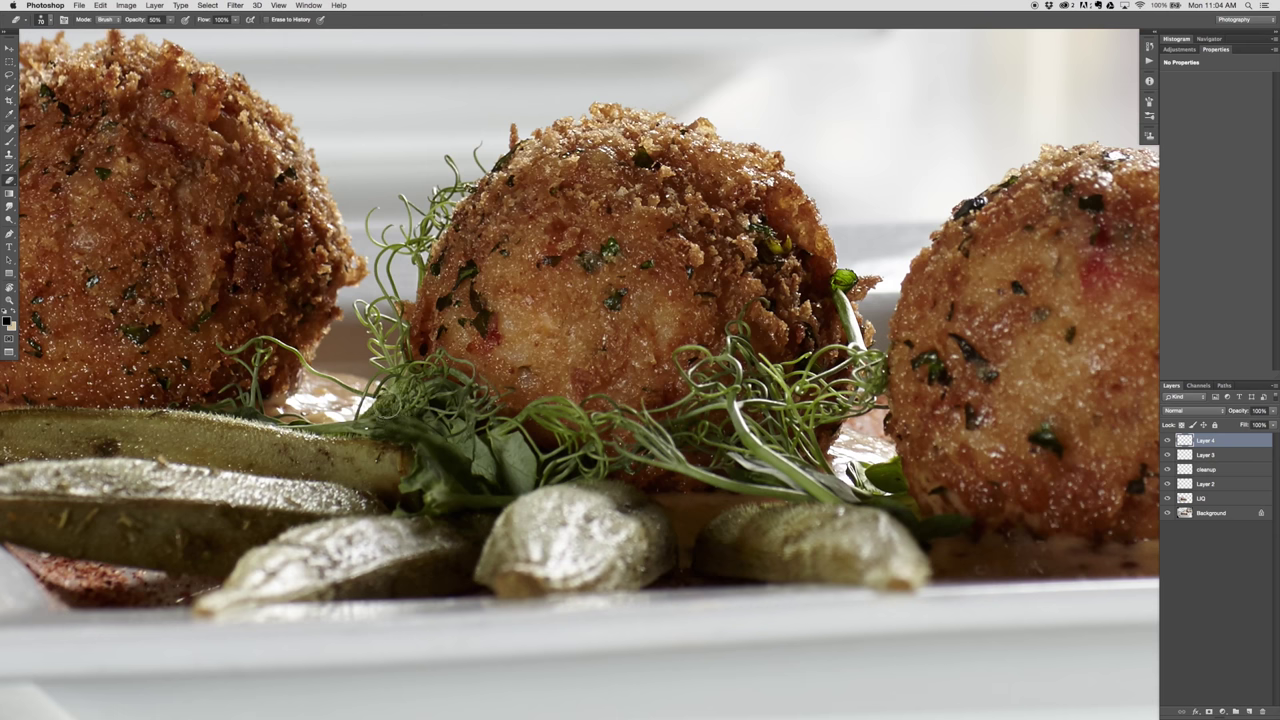
{"action": "key", "text": "s"}
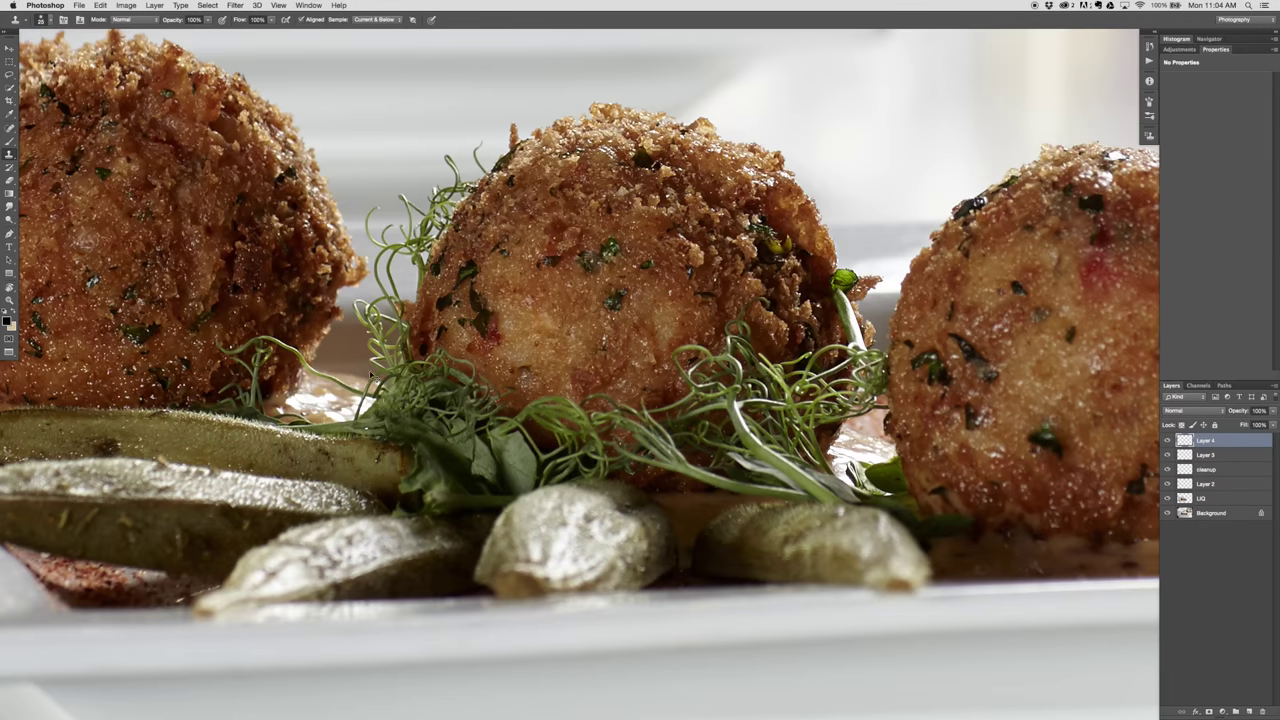
{"action": "key", "text": "super+plus"}
{"action": "key", "text": "super+plus"}
{"action": "key", "text": "super+plus"}
{"action": "left_click_drag", "start_coordinate": [497, 448], "coordinate": [766, 324]}
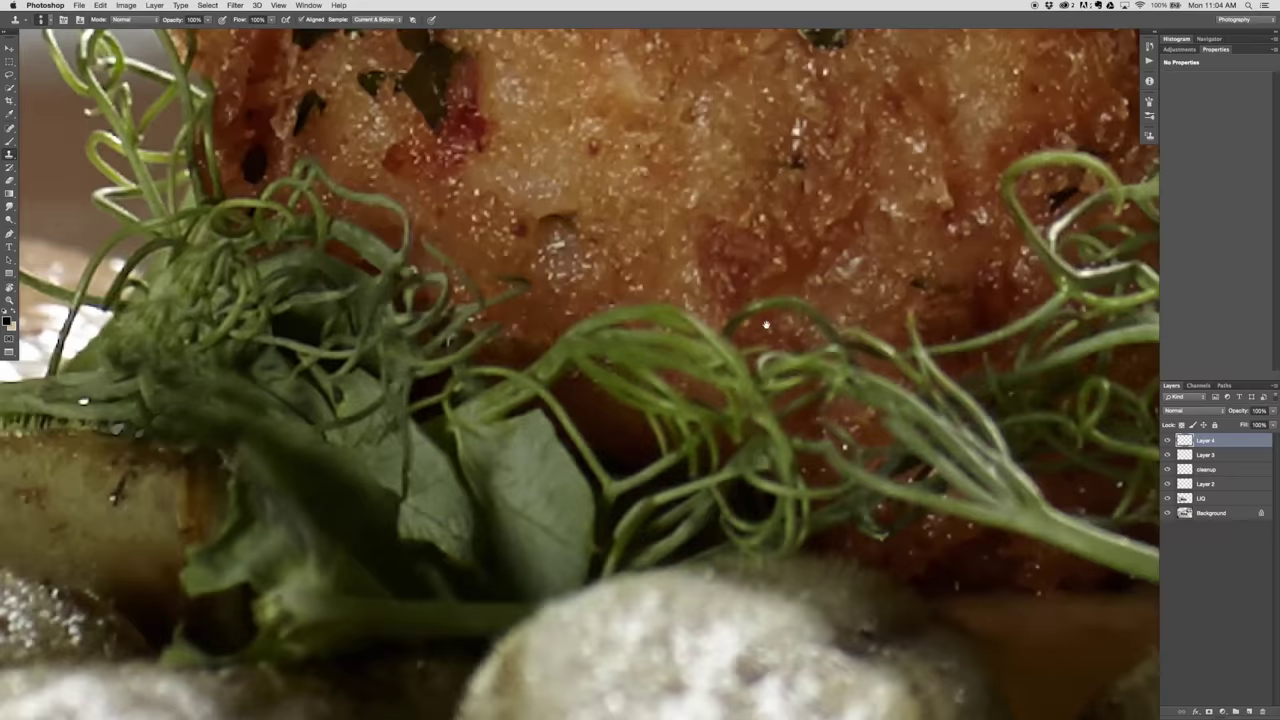
{"action": "scroll", "coordinate": [766, 325], "scroll_direction": "down", "scroll_amount": 2}
{"action": "key", "text": "e"}
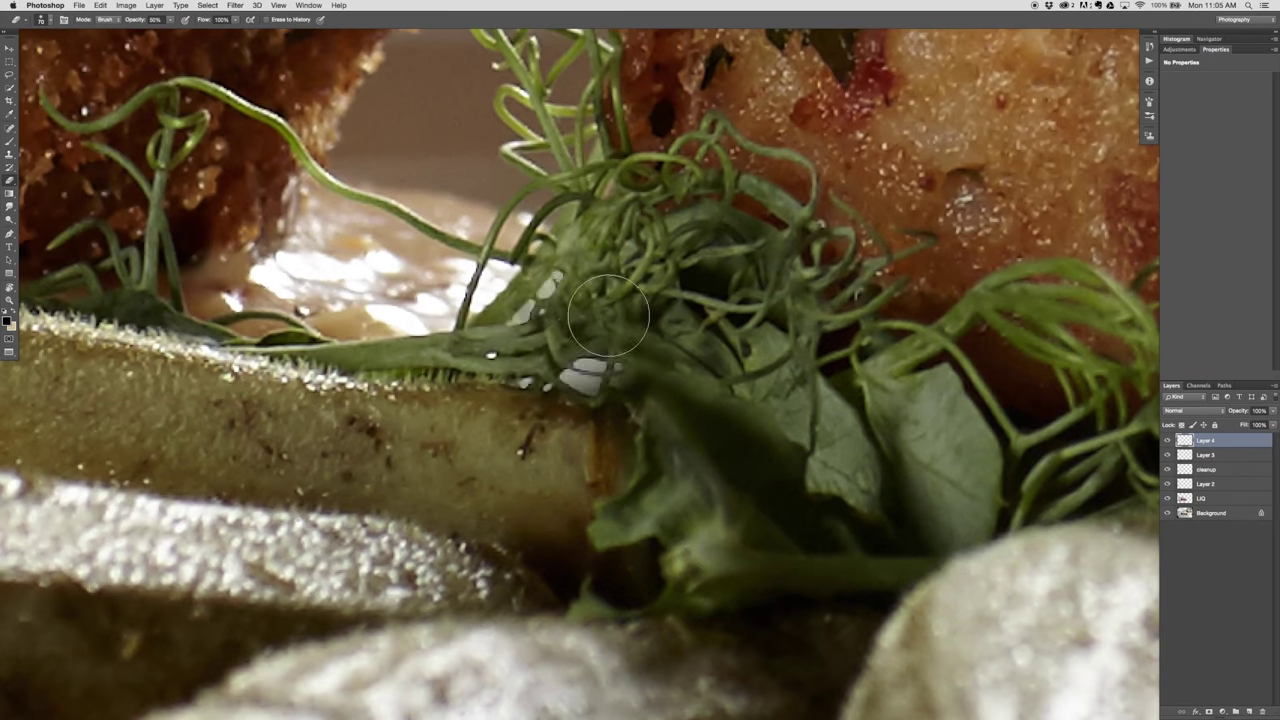
{"action": "mouse_move", "coordinate": [608, 318]}
{"action": "left_mouse_down"}
{"action": "mouse_move", "coordinate": [595, 330]}
{"action": "mouse_move", "coordinate": [585, 260]}
{"action": "mouse_move", "coordinate": [520, 310]}
{"action": "left_mouse_up"}
{"action": "key", "text": "s"}
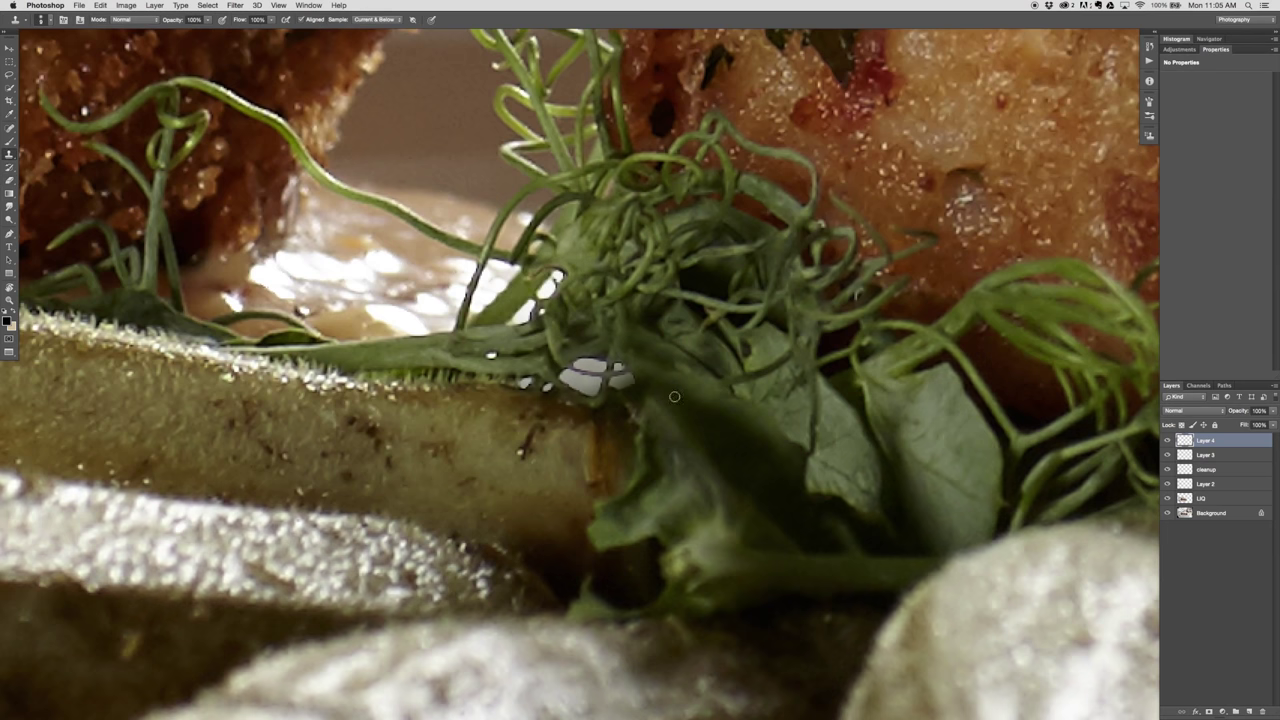
- Clone-stamp dark leaf texture with a larger brush over the big white gap at the base of the greens, above the bean's end
{"action": "key", "text": "bracketright"}
{"action": "key", "text": "bracketright"}
{"action": "key", "text": "bracketright"}
{"action": "key", "text": "bracketright"}
{"action": "left_click", "coordinate": [673, 411], "text": "alt"}
{"action": "mouse_move", "coordinate": [588, 369]}
{"action": "left_mouse_down"}
{"action": "mouse_move", "coordinate": [649, 389]}
{"action": "mouse_move", "coordinate": [568, 382]}
{"action": "mouse_move", "coordinate": [595, 395]}
{"action": "left_mouse_up"}
{"action": "left_click", "coordinate": [683, 405], "text": "alt"}
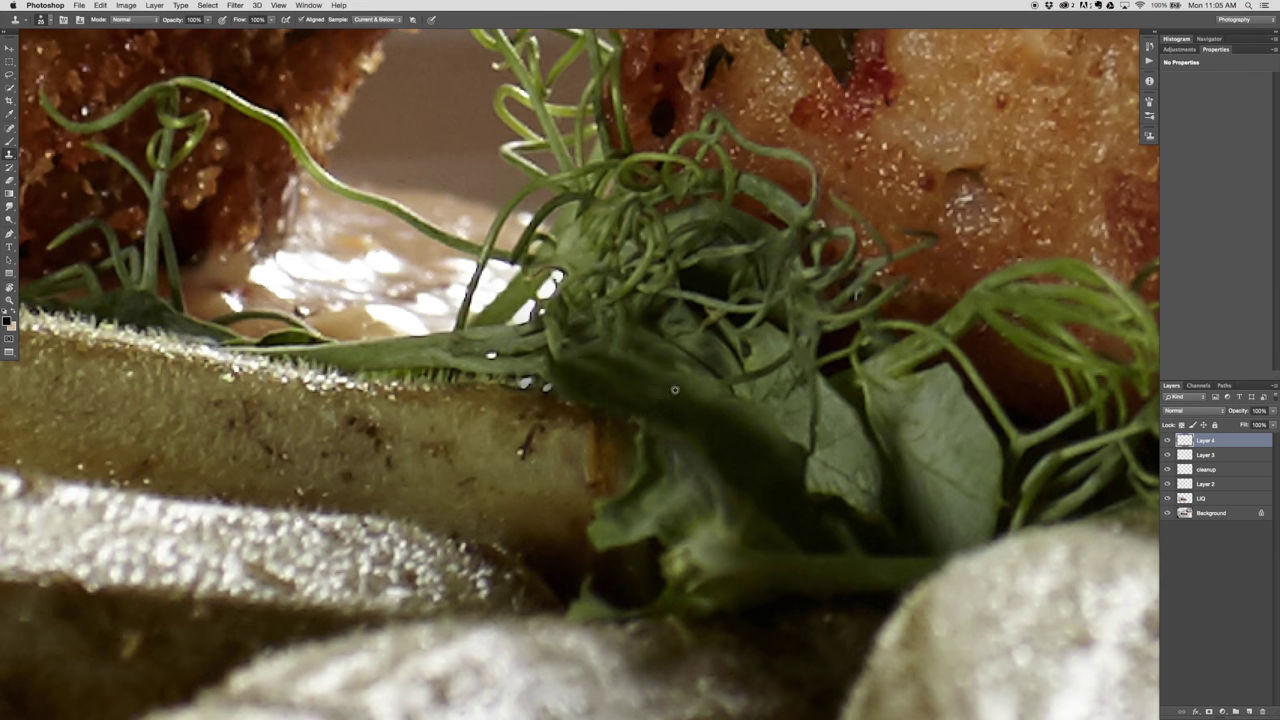
- Clone out the small white spots beside that gap, on the long leaf and among the tendrils near the sauce
{"action": "left_click", "coordinate": [573, 389], "text": "alt"}
{"action": "left_click_drag", "start_coordinate": [544, 382], "coordinate": [559, 388]}
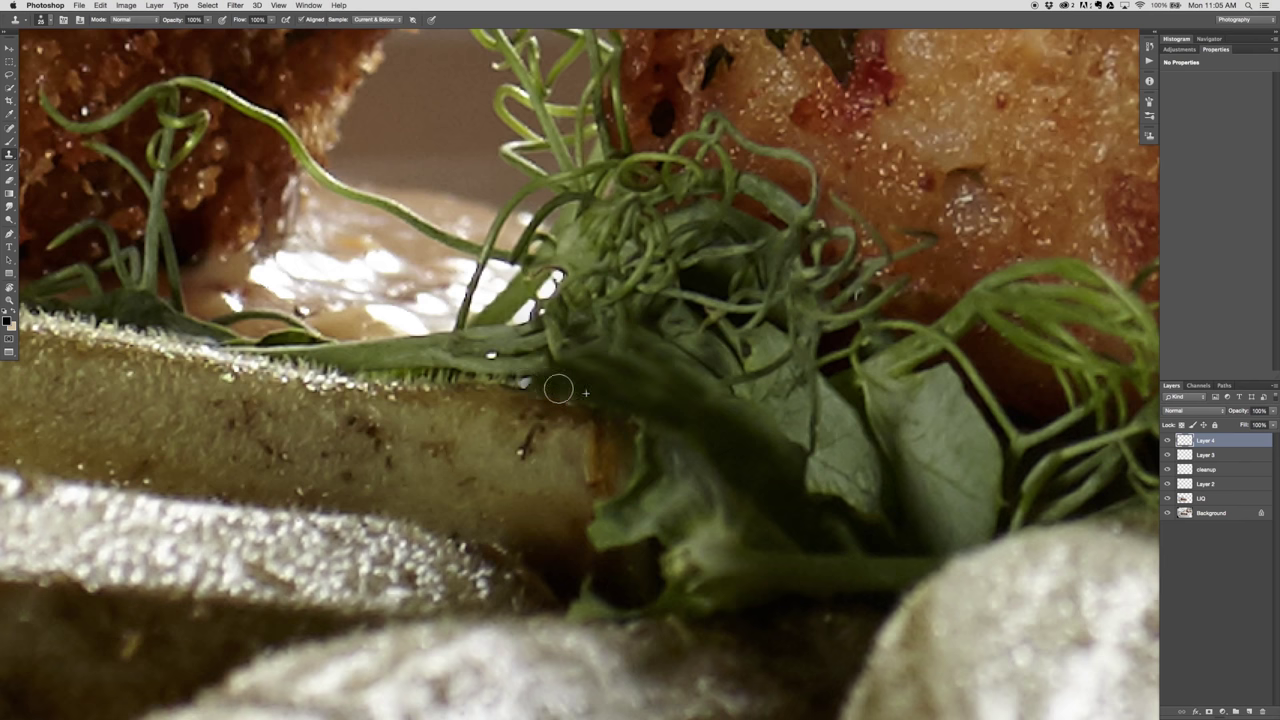
{"action": "left_click", "coordinate": [577, 385], "text": "alt"}
{"action": "left_click", "coordinate": [525, 382]}
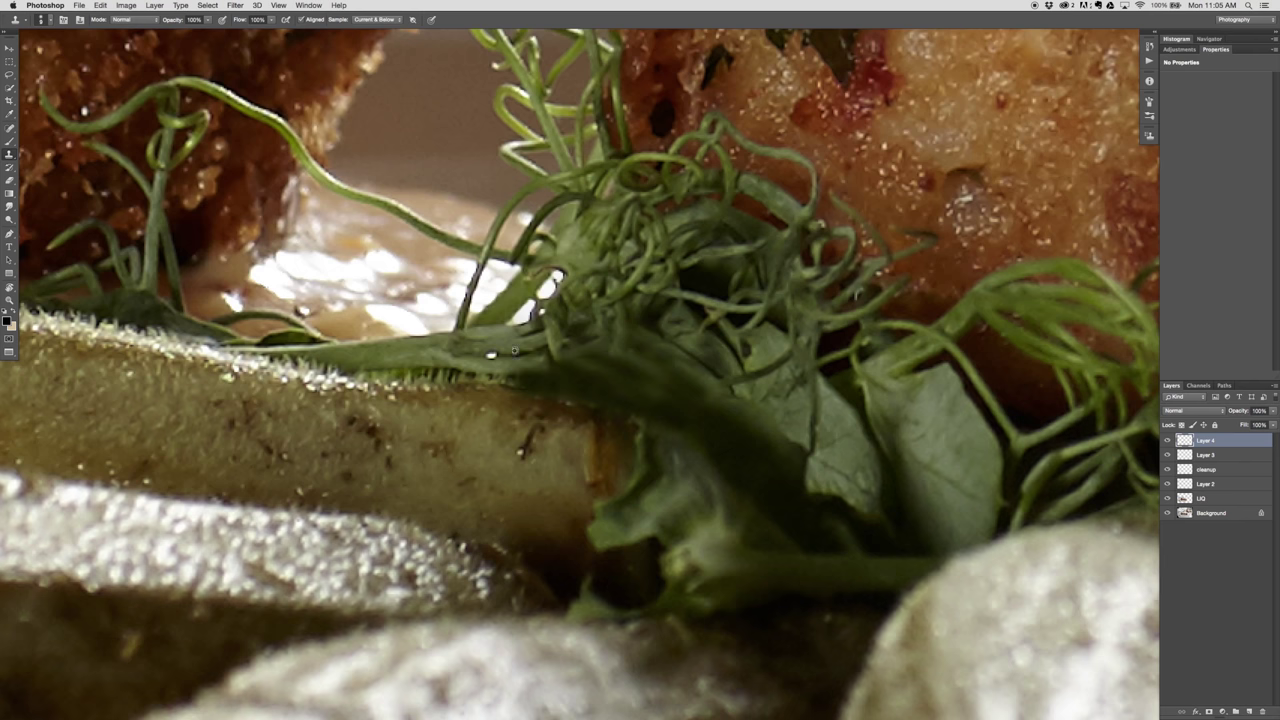
{"action": "mouse_move", "coordinate": [498, 354]}
{"action": "left_mouse_down"}
{"action": "mouse_move", "coordinate": [481, 355]}
{"action": "mouse_move", "coordinate": [500, 354]}
{"action": "left_mouse_up"}
{"action": "mouse_move", "coordinate": [556, 277]}
{"action": "left_mouse_down"}
{"action": "mouse_move", "coordinate": [522, 321]}
{"action": "mouse_move", "coordinate": [545, 281]}
{"action": "mouse_move", "coordinate": [534, 299]}
{"action": "left_mouse_up"}
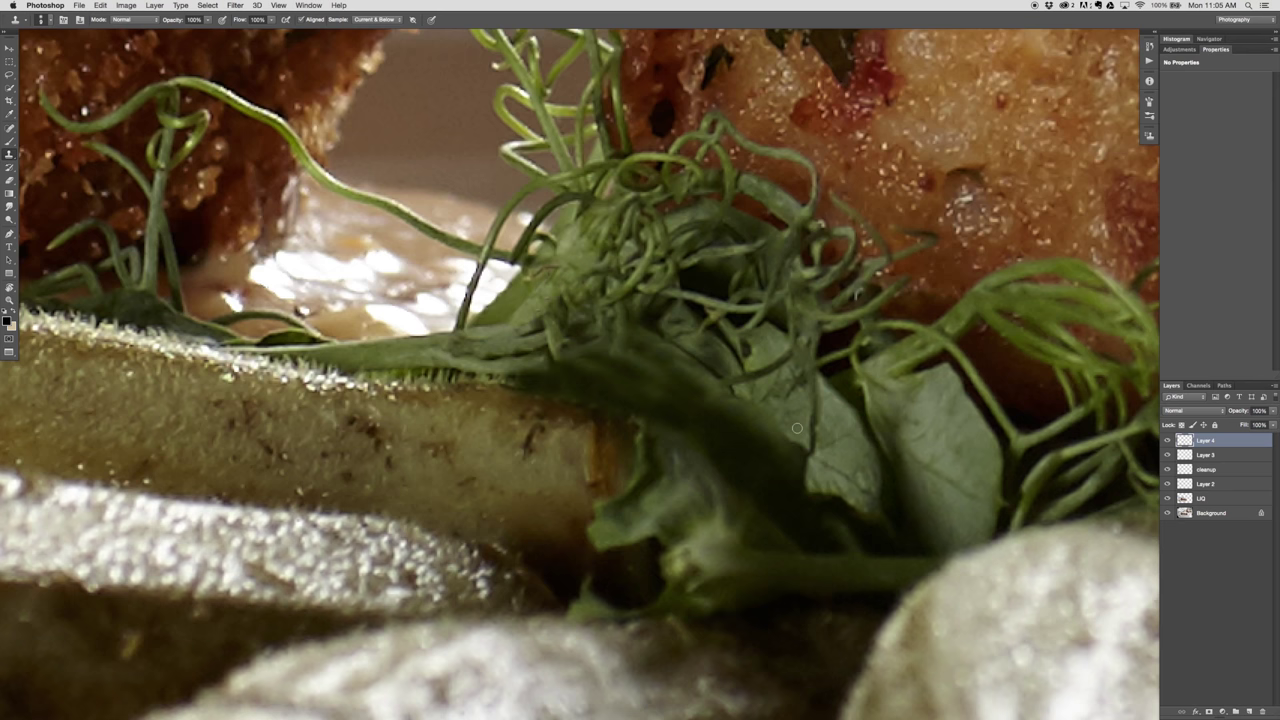
- Add a Curves adjustment layer above the retouch layers and raise its highlights to input 224, output 234
{"action": "key", "text": "super+0"}
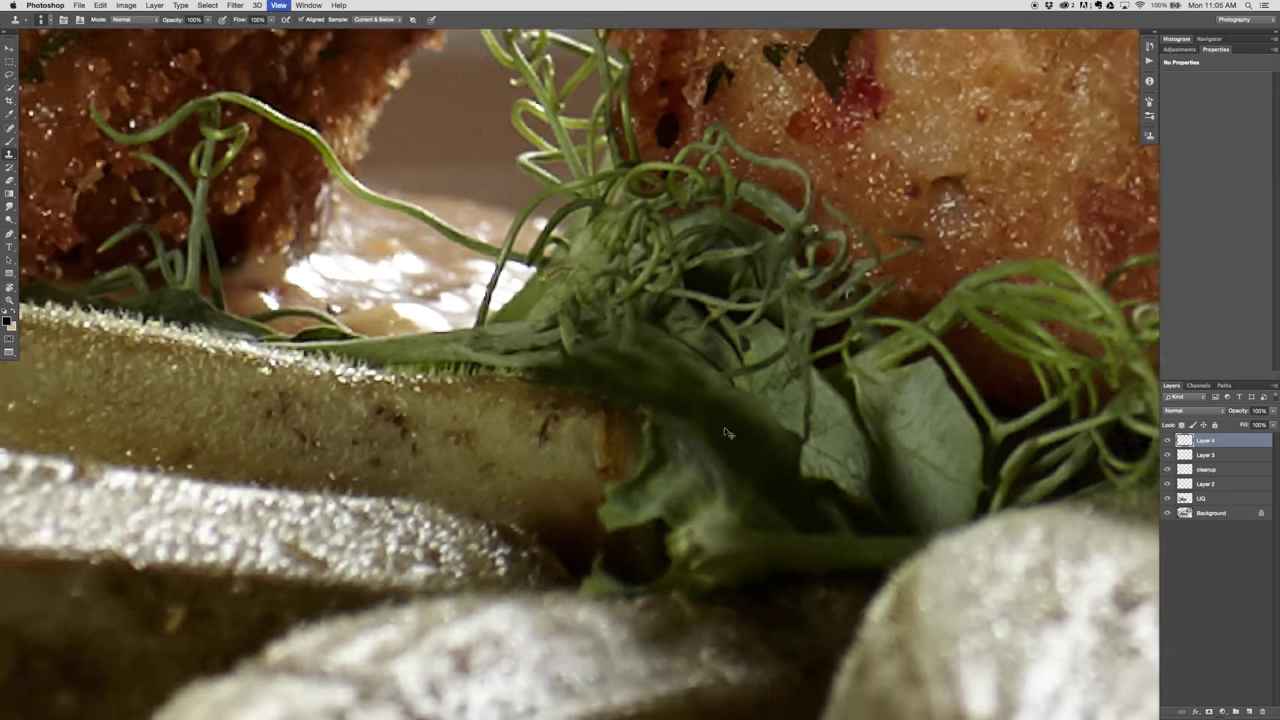
{"action": "key", "text": "super+minus"}
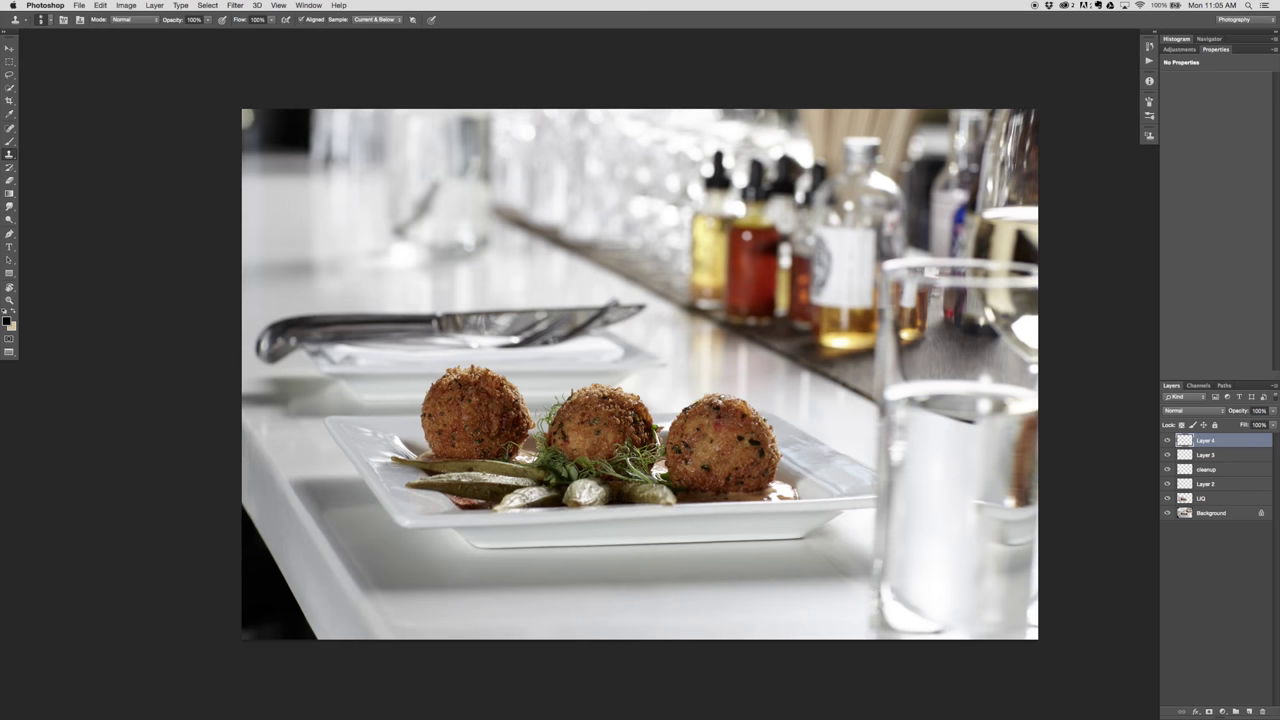
{"action": "key", "text": "v"}
{"action": "left_click_drag", "start_coordinate": [774, 496], "coordinate": [676, 479]}
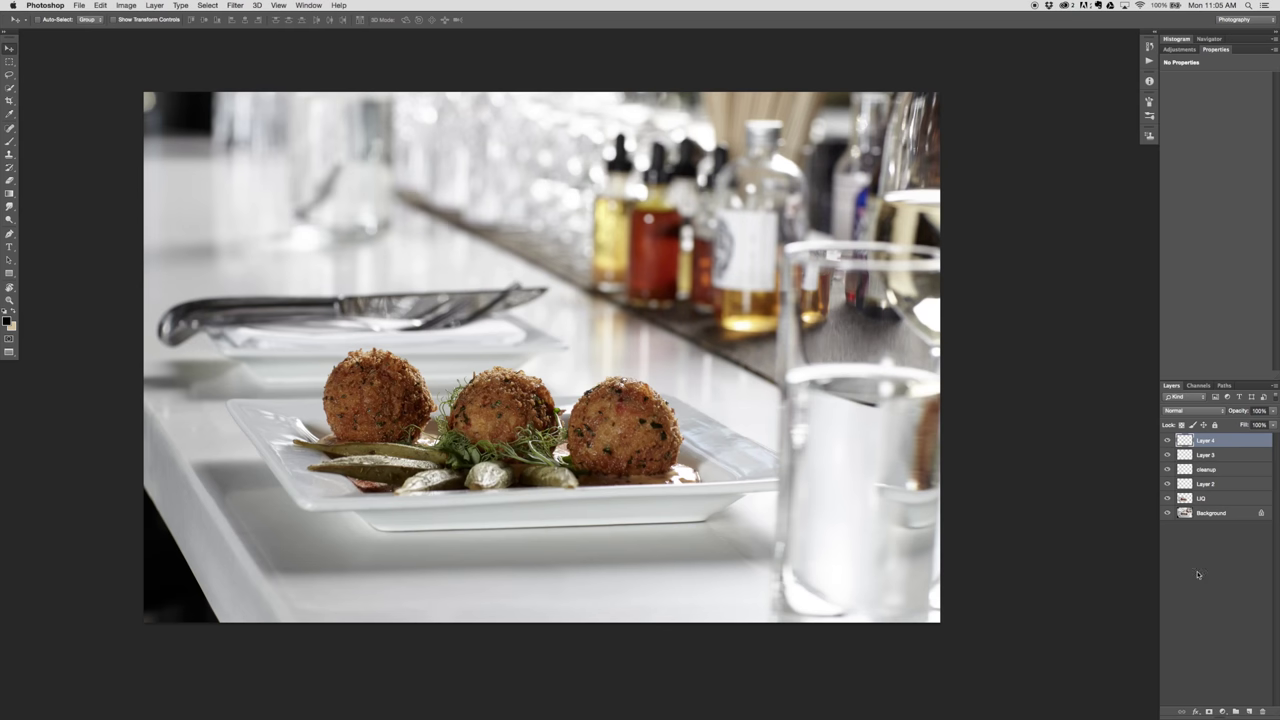
{"action": "left_click", "coordinate": [1223, 710]}
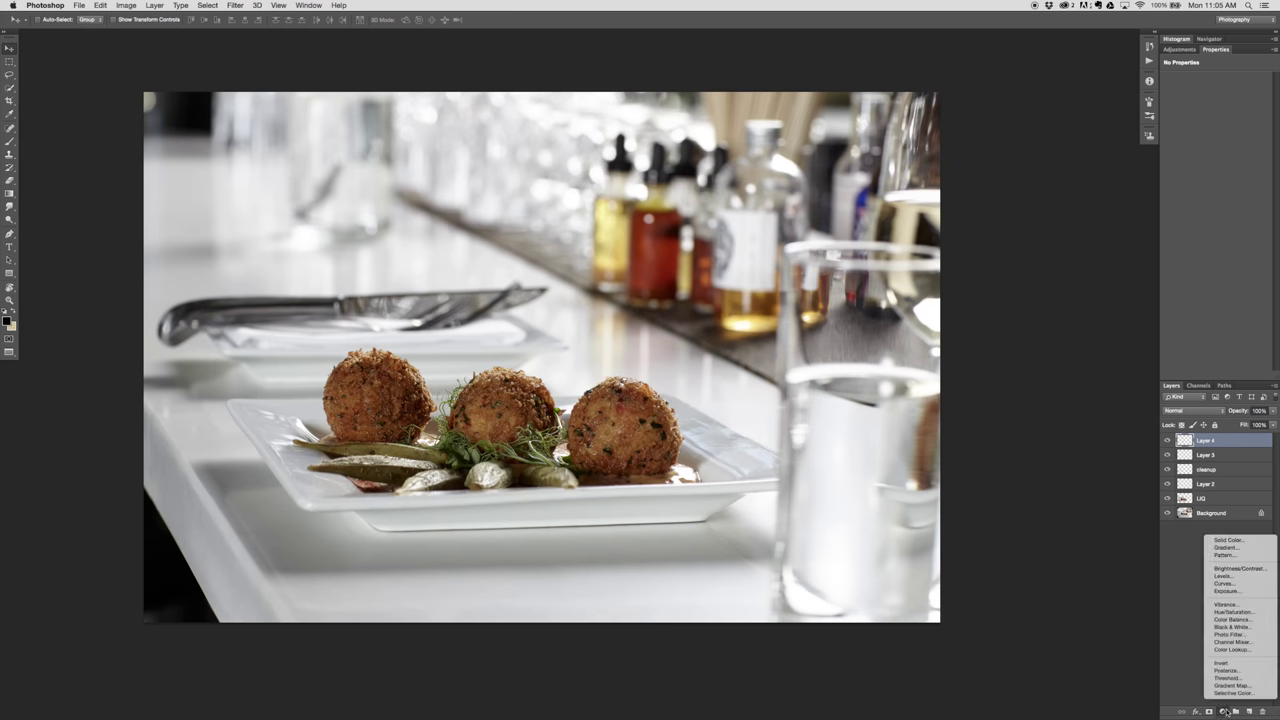
{"action": "left_click", "coordinate": [1259, 587]}
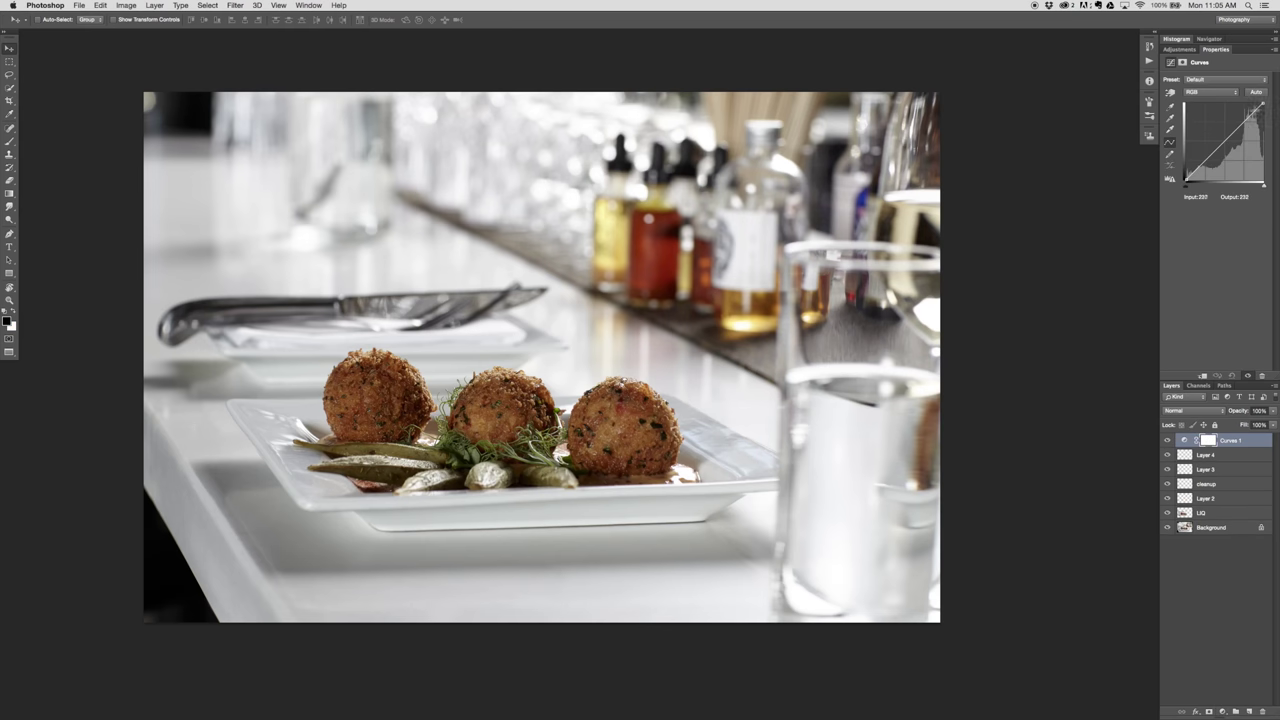
{"action": "mouse_move", "coordinate": [1258, 110]}
{"action": "left_mouse_down"}
{"action": "mouse_move", "coordinate": [1242, 108]}
{"action": "mouse_move", "coordinate": [1255, 122]}
{"action": "mouse_move", "coordinate": [1228, 108]}
{"action": "mouse_move", "coordinate": [1251, 125]}
{"action": "mouse_move", "coordinate": [1252, 110]}
{"action": "left_mouse_up"}
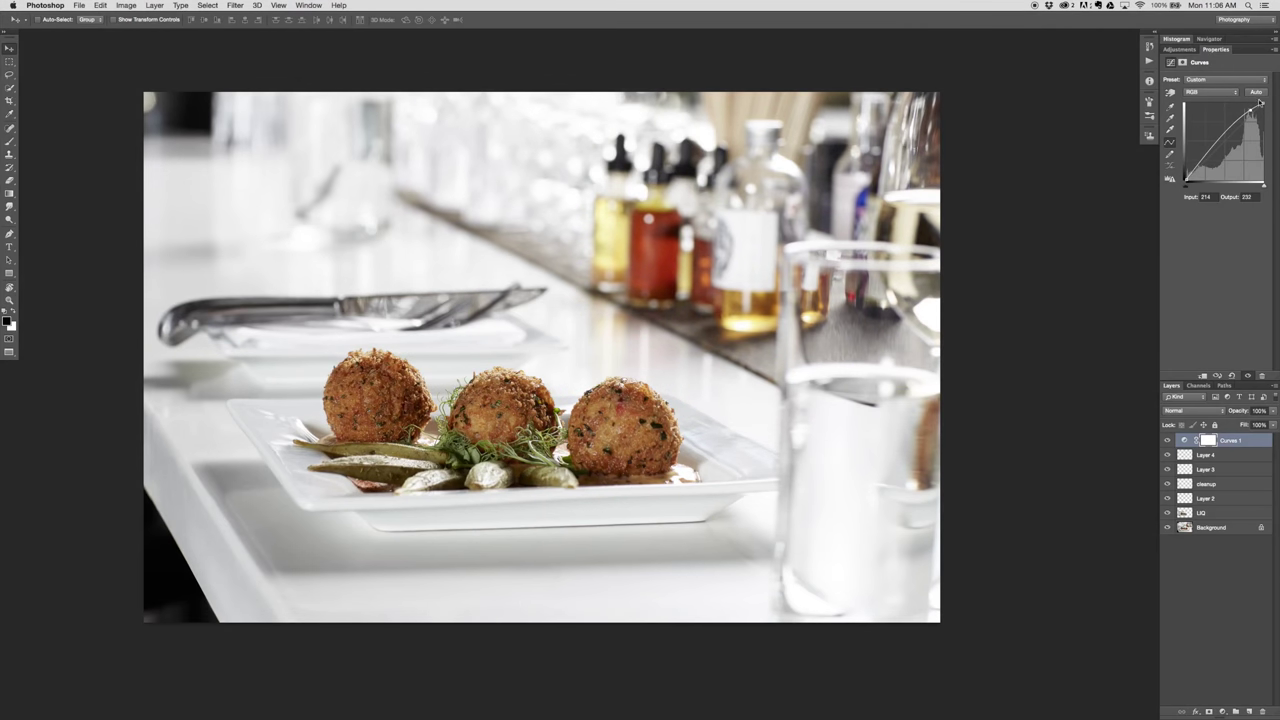
{"action": "left_click_drag", "start_coordinate": [1252, 110], "coordinate": [1255, 109]}
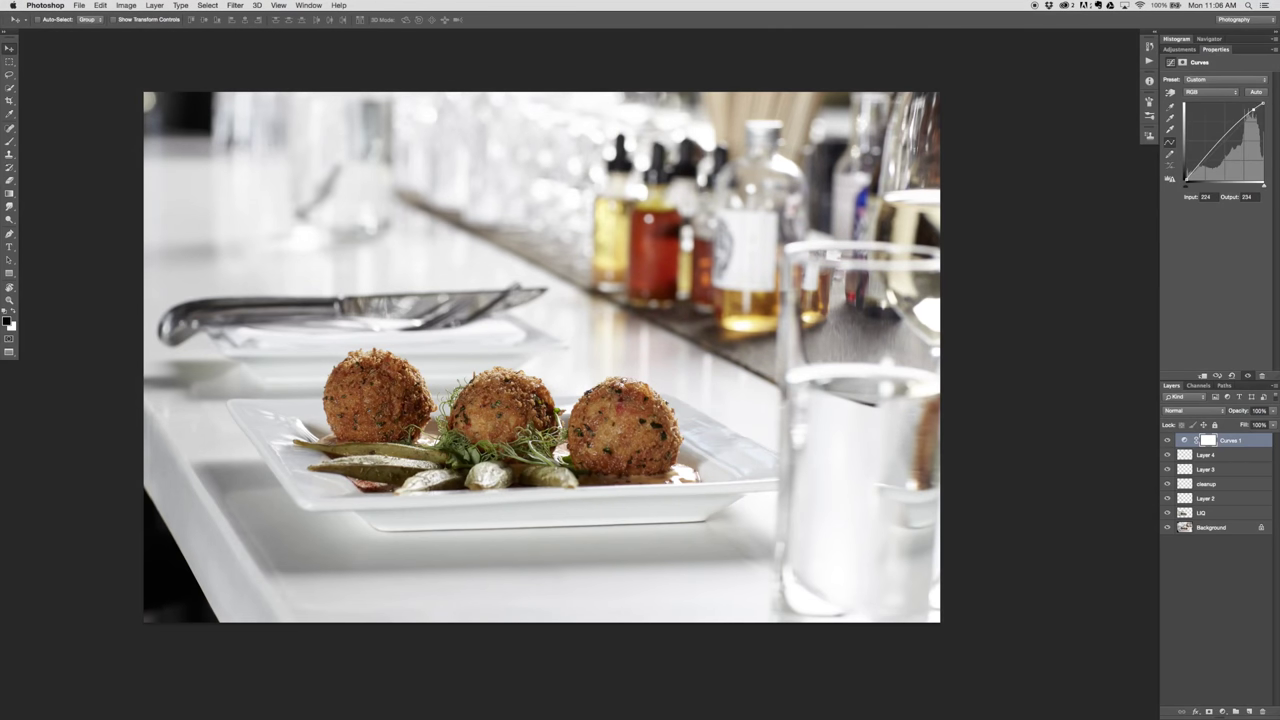
- Add a shadow point to the first curve and set it to input 30, output 31
{"action": "left_click", "coordinate": [1195, 170]}
{"action": "key", "text": "Down"}
{"action": "key", "text": "Down"}
{"action": "key", "text": "Down"}
{"action": "key", "text": "Down"}
{"action": "key", "text": "Down"}
{"action": "key", "text": "Down"}
{"action": "key", "text": "Down"}
{"action": "key", "text": "Down"}
{"action": "key", "text": "Down"}
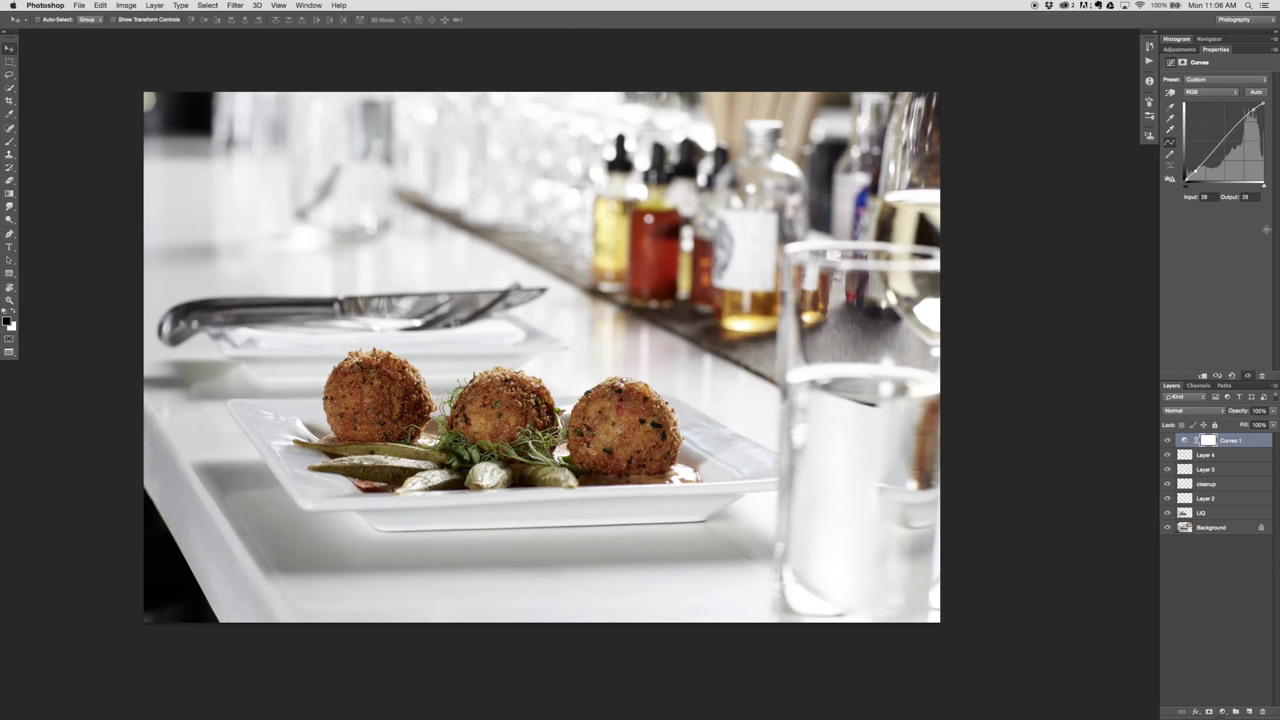
{"action": "key", "text": "Up"}
{"action": "key", "text": "Up"}
{"action": "key", "text": "Up"}
- Compare the photo with the first Curves layer hidden and shown
{"action": "left_click", "coordinate": [1167, 441]}
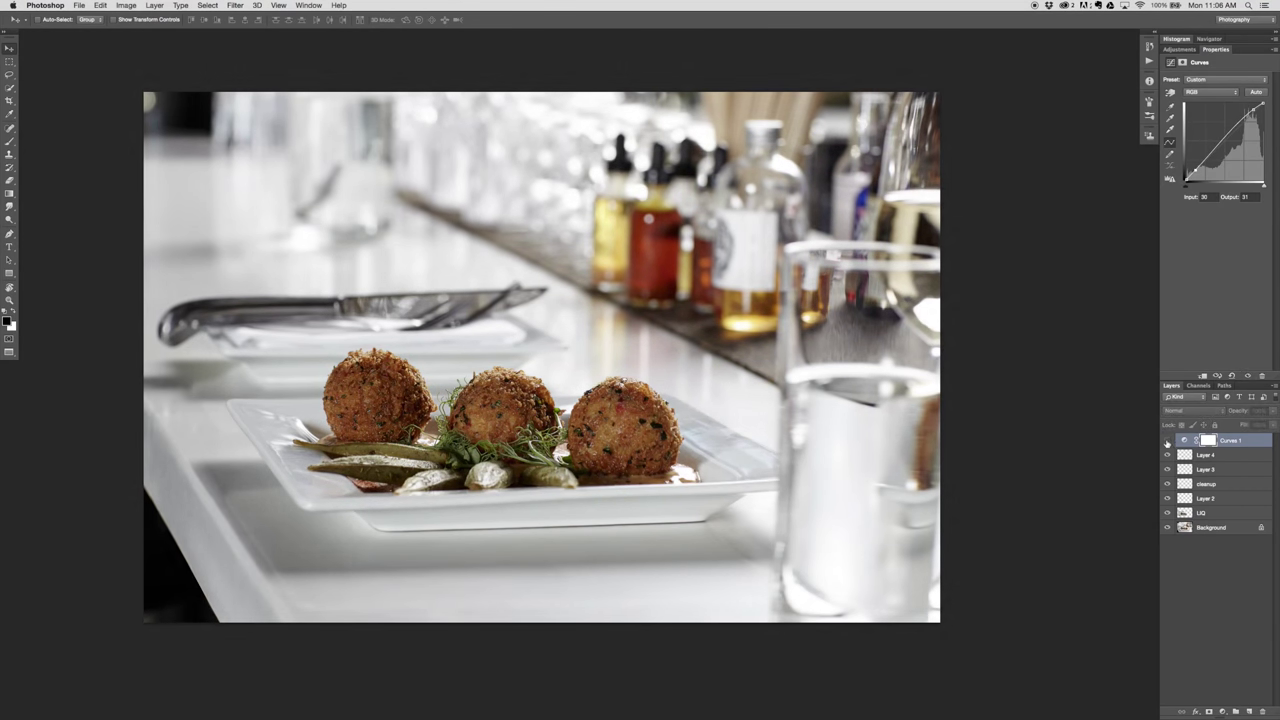
{"action": "left_click", "coordinate": [1167, 441]}
{"action": "left_click", "coordinate": [1167, 441]}
{"action": "left_click", "coordinate": [1167, 441]}
{"action": "left_click", "coordinate": [1166, 442]}
{"action": "left_click", "coordinate": [1166, 442]}
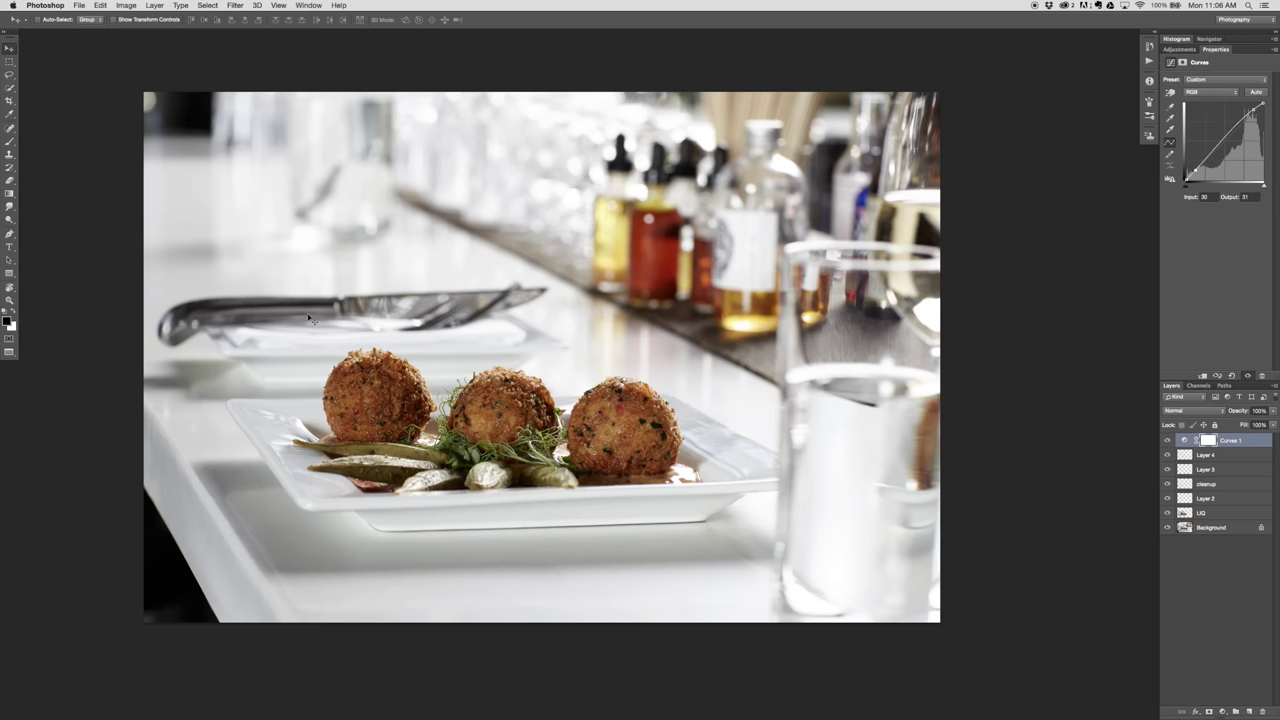
- Add a second Curves adjustment layer, lifting its highlights and anchoring its shadows at input 28, output 28
{"action": "left_click", "coordinate": [1222, 711]}
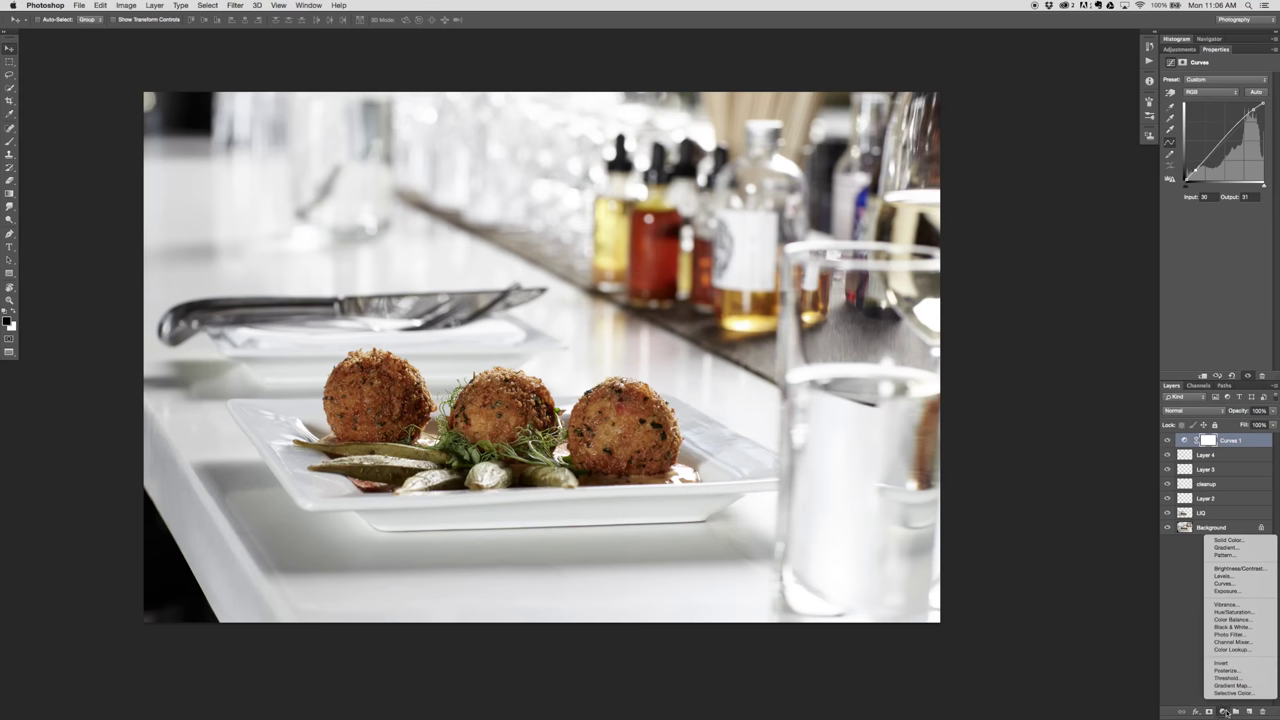
{"action": "left_click", "coordinate": [1266, 584]}
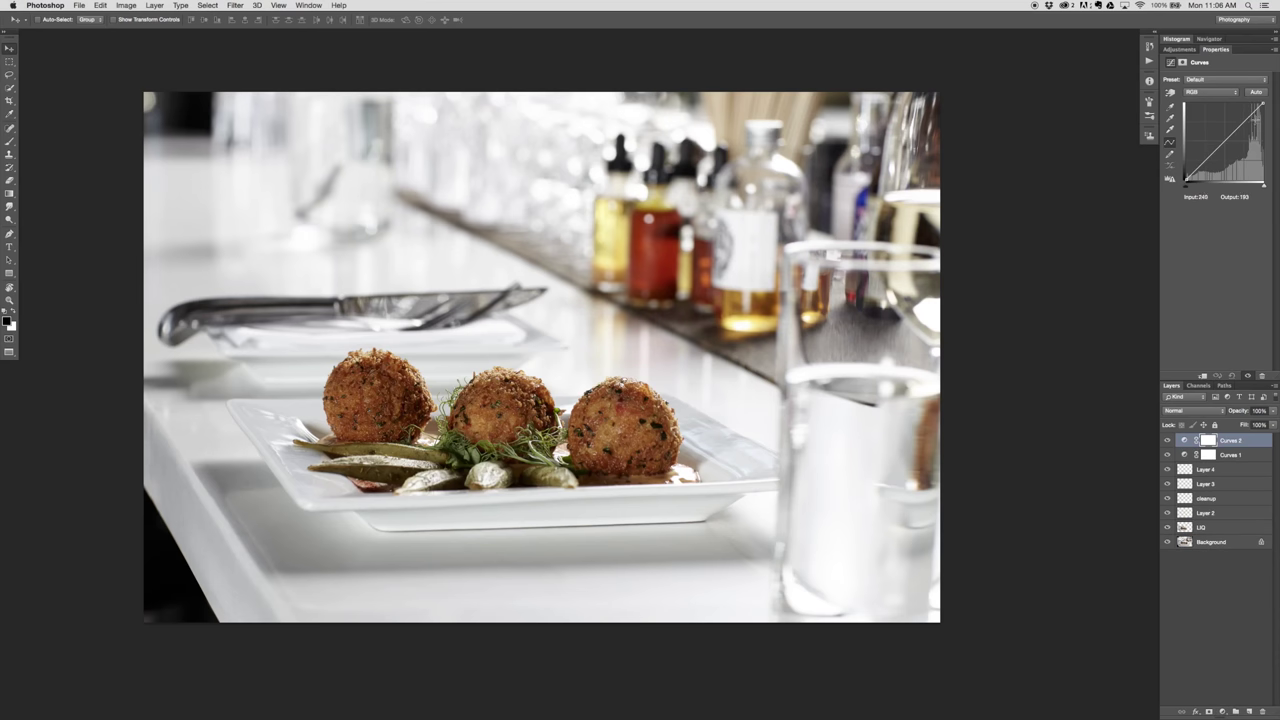
{"action": "mouse_move", "coordinate": [1253, 116]}
{"action": "left_mouse_down"}
{"action": "mouse_move", "coordinate": [1255, 128]}
{"action": "mouse_move", "coordinate": [1251, 107]}
{"action": "left_mouse_up"}
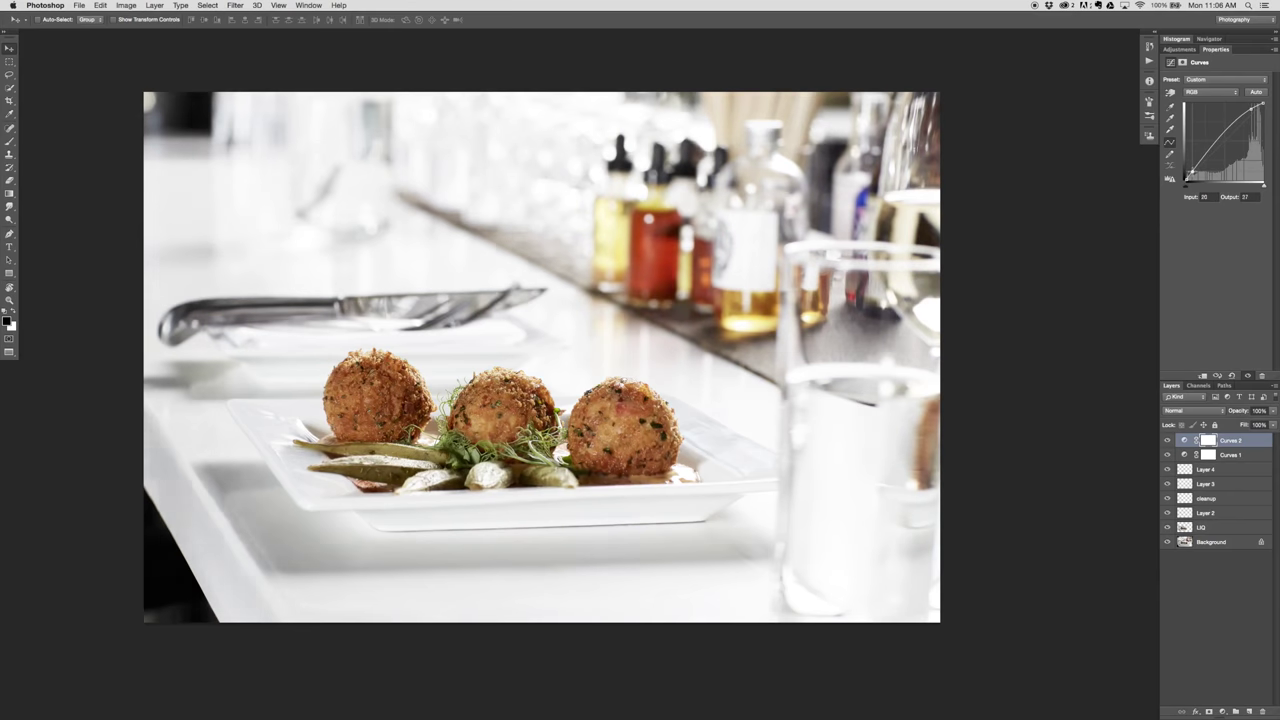
{"action": "left_click", "coordinate": [1191, 177]}
{"action": "left_click_drag", "start_coordinate": [1191, 177], "coordinate": [1193, 175]}
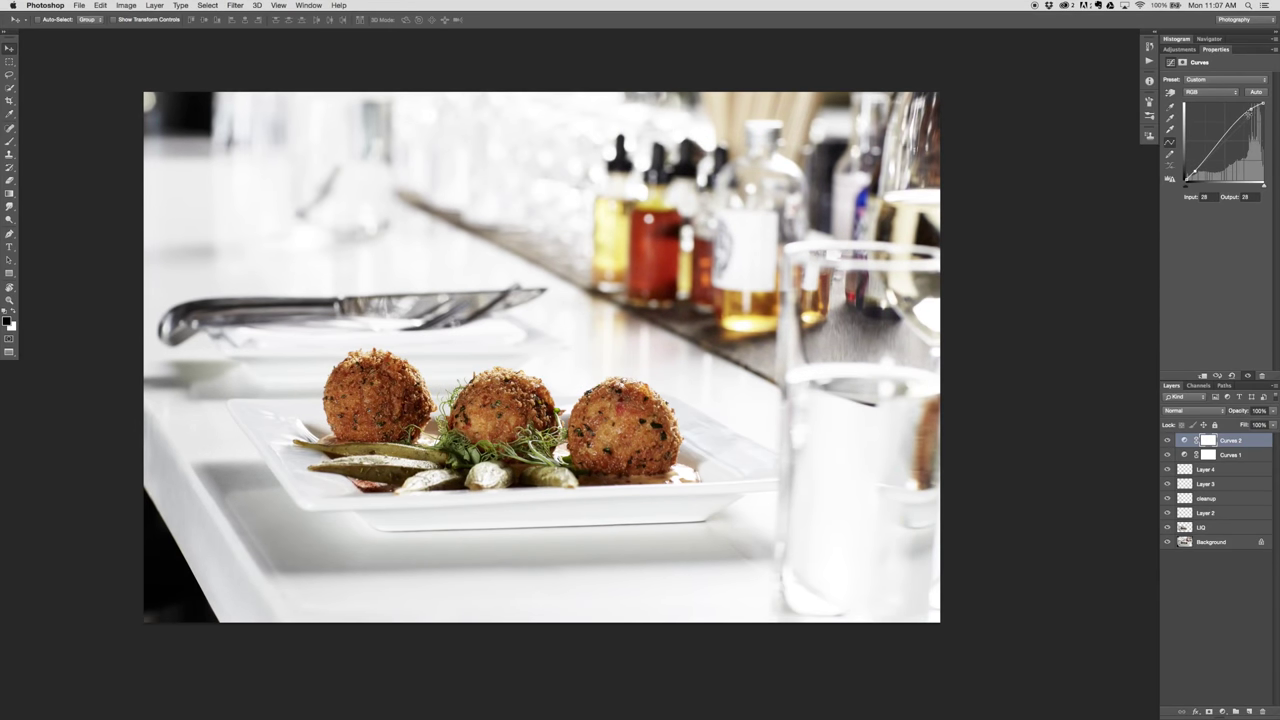
- Adjust the second curve's highlight point to input 202, output 228
{"action": "left_click_drag", "start_coordinate": [1253, 109], "coordinate": [1246, 108]}
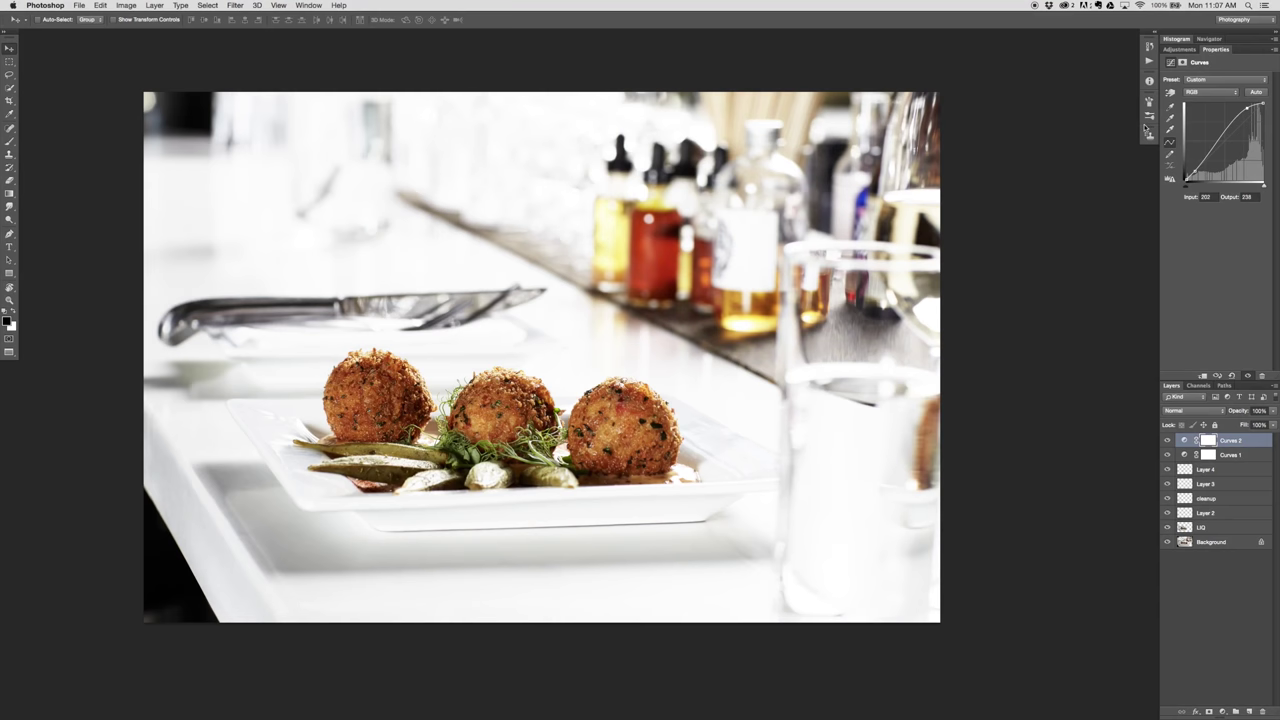
{"action": "key", "text": "Down"}
{"action": "key", "text": "Down"}
{"action": "key", "text": "Down"}
{"action": "key", "text": "Down"}
{"action": "key", "text": "Down"}
{"action": "key", "text": "Down"}
{"action": "key", "text": "Down"}
{"action": "key", "text": "Down"}
{"action": "key", "text": "Down"}
{"action": "key", "text": "Down"}
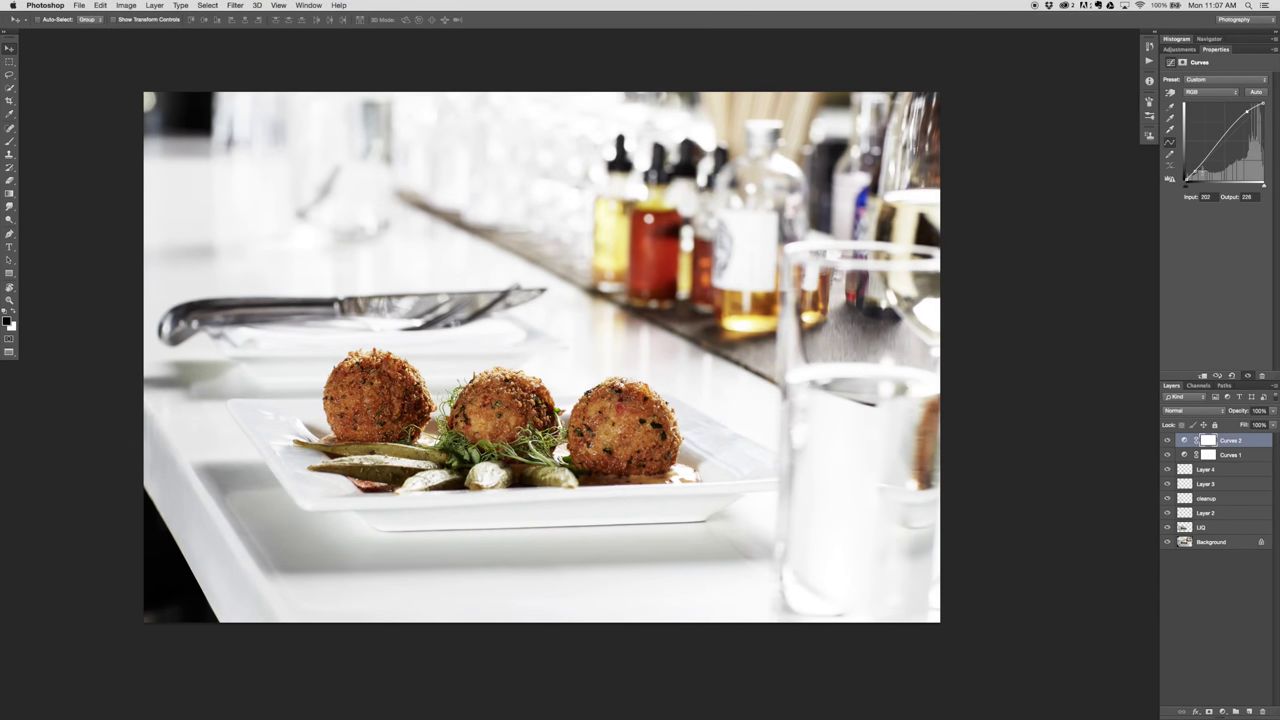
- Fine-tune the second curve's shadow point to input 17, output 18
{"action": "left_click_drag", "start_coordinate": [1195, 170], "coordinate": [1193, 172]}
{"action": "key", "text": "Down"}
{"action": "key", "text": "Down"}
{"action": "key", "text": "Right"}
{"action": "key", "text": "Right"}
{"action": "key", "text": "Right"}
{"action": "key", "text": "Right"}
{"action": "key", "text": "Right"}
{"action": "key", "text": "Right"}
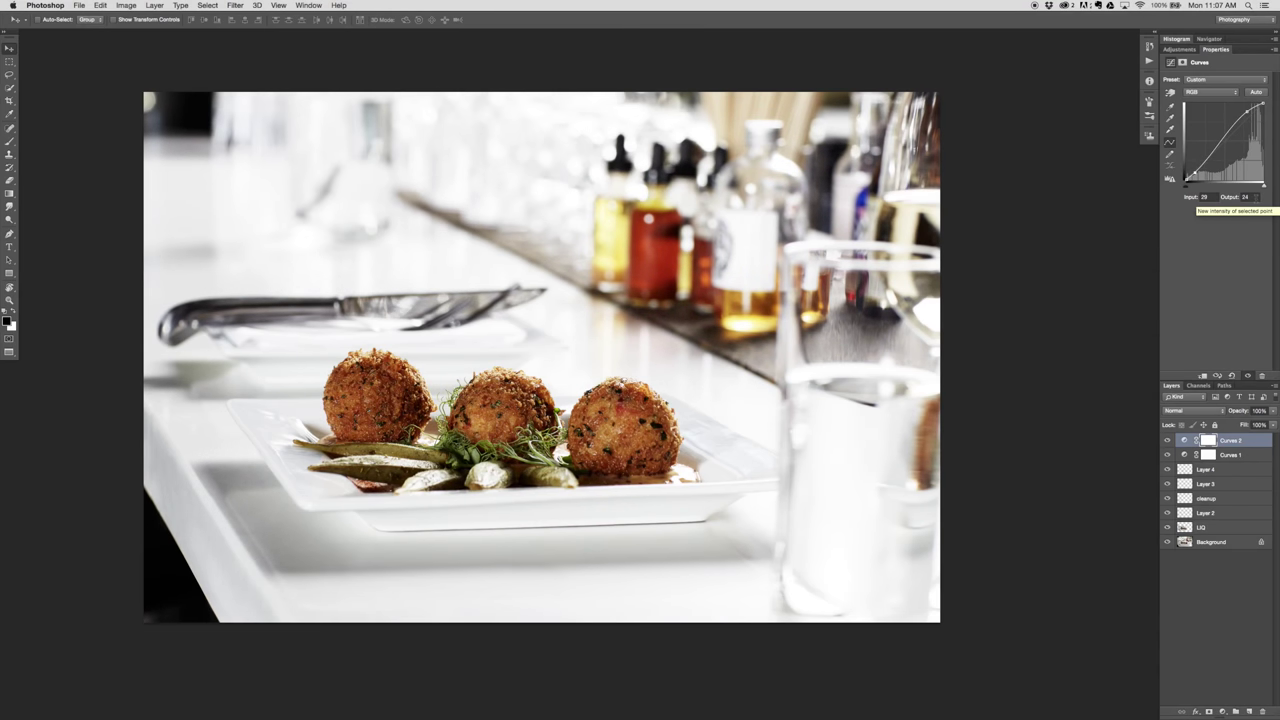
{"action": "key", "text": "Right"}
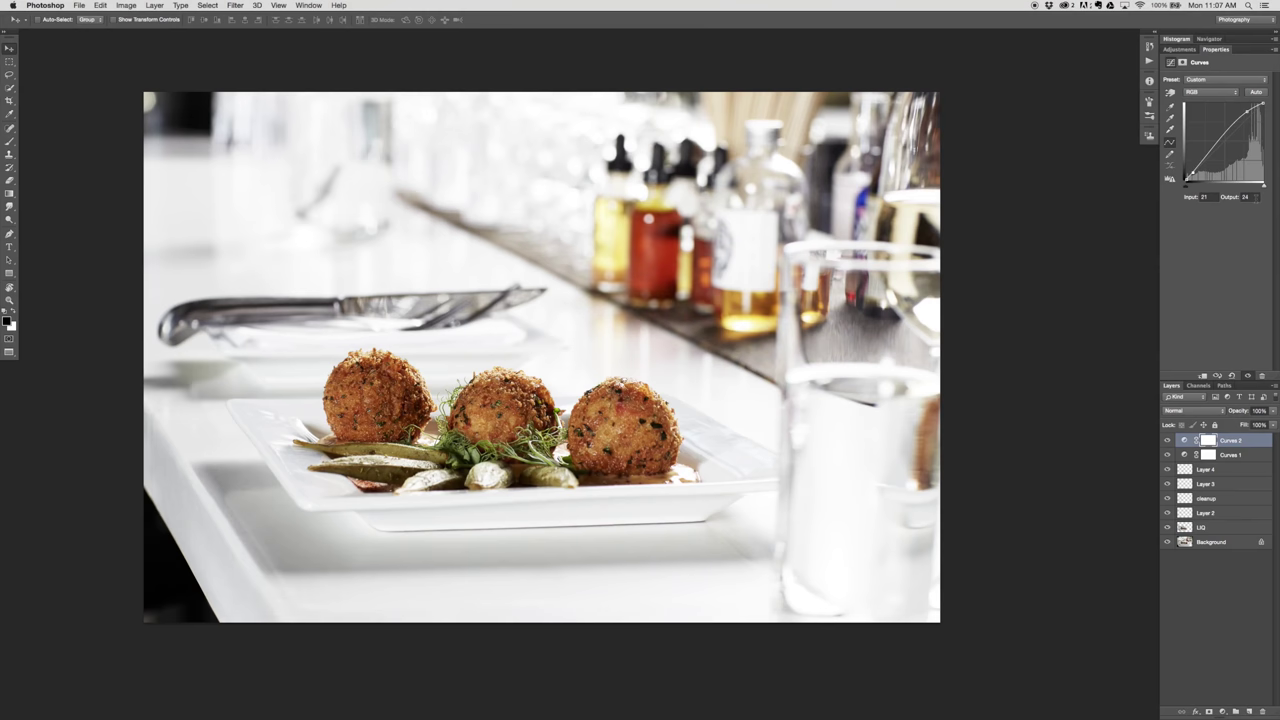
{"action": "key", "text": "Down"}
{"action": "key", "text": "Down"}
{"action": "key", "text": "Down"}
{"action": "key", "text": "Down"}
{"action": "key", "text": "Right"}
{"action": "key", "text": "Right"}
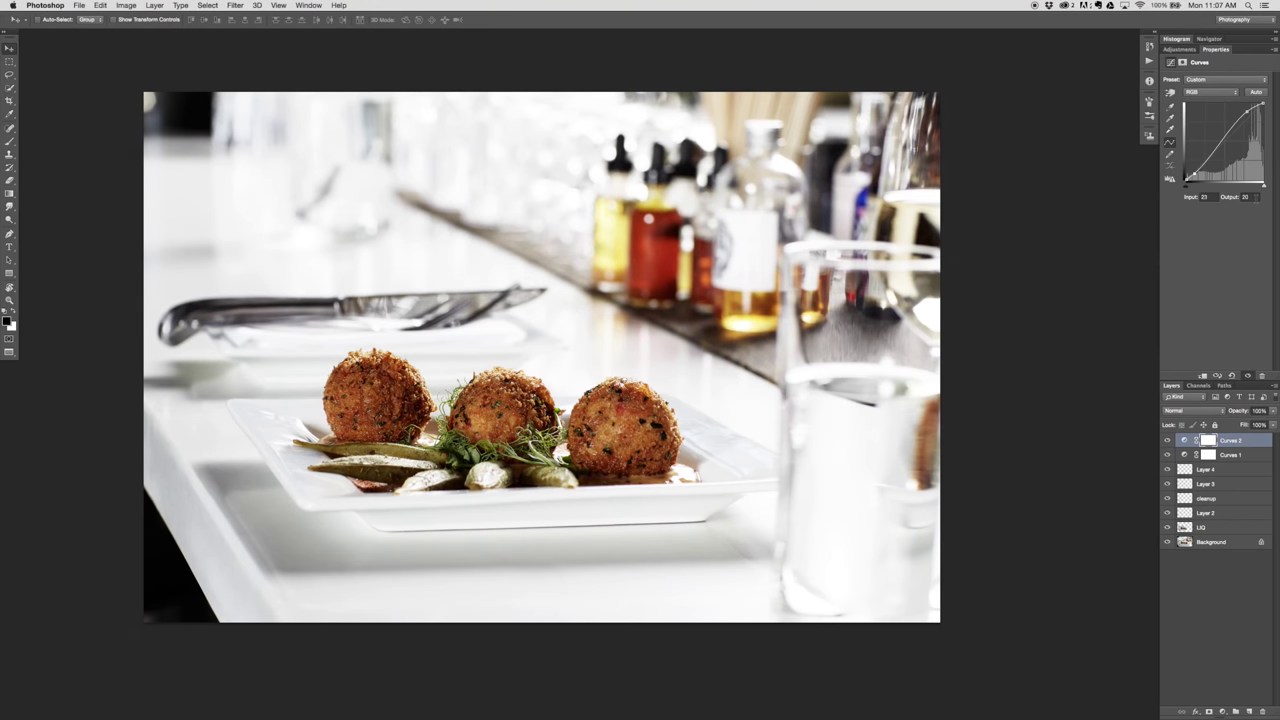
{"action": "key", "text": "Left"}
{"action": "key", "text": "Left"}
{"action": "key", "text": "Left"}
{"action": "key", "text": "Left"}
{"action": "key", "text": "Left"}
{"action": "key", "text": "Left"}
{"action": "key", "text": "Left"}
{"action": "key", "text": "Left"}
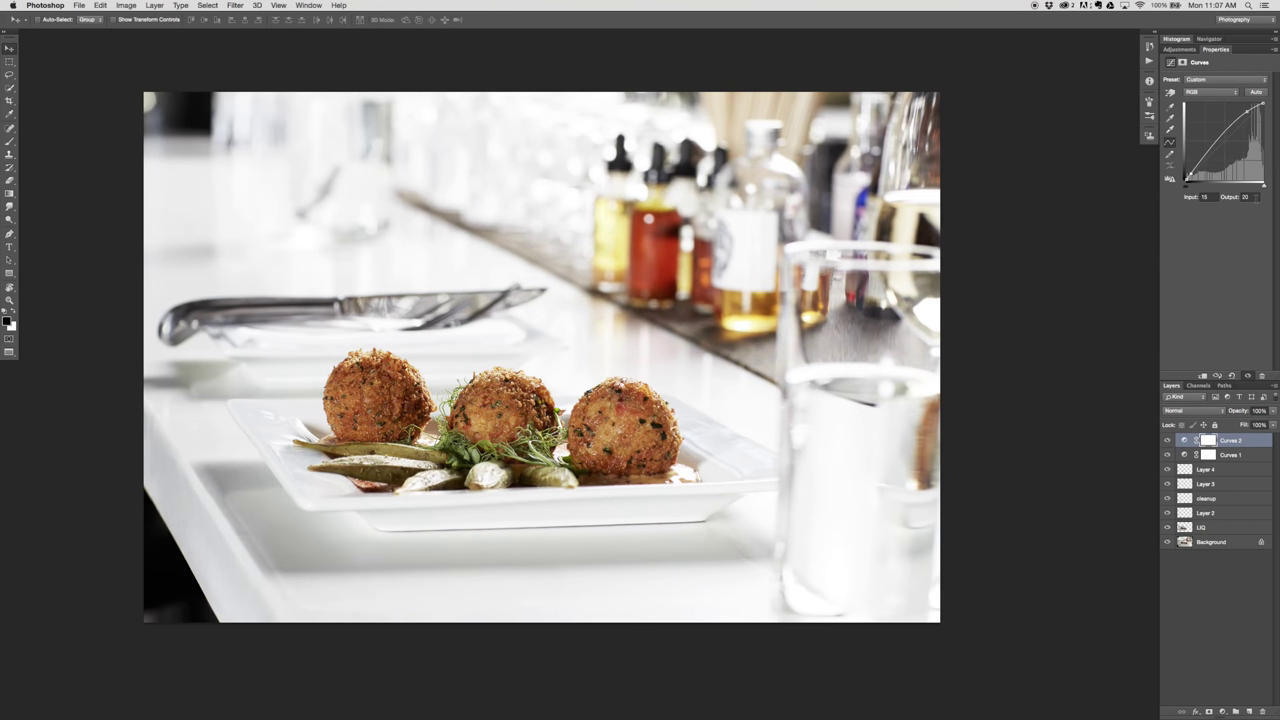
{"action": "key", "text": "Right"}
{"action": "key", "text": "Right"}
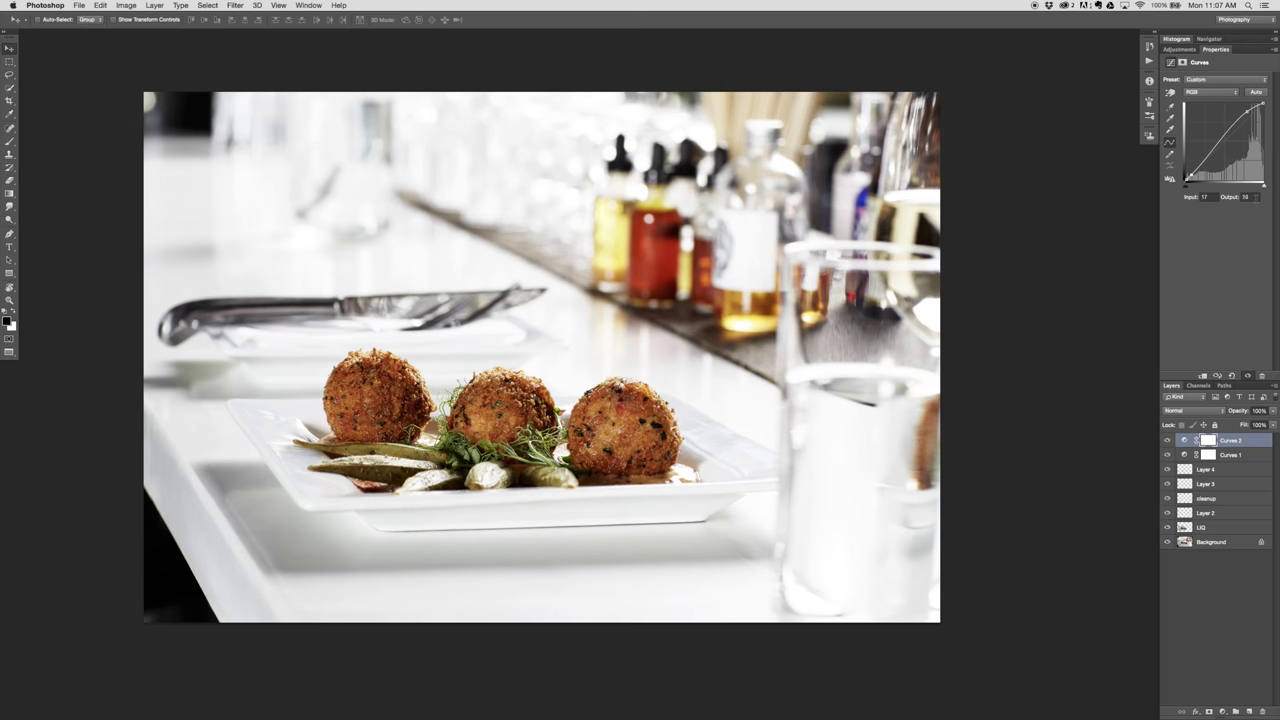
{"action": "key", "text": "Down"}
{"action": "key", "text": "Down"}
{"action": "key", "text": "Left"}
{"action": "key", "text": "Left"}
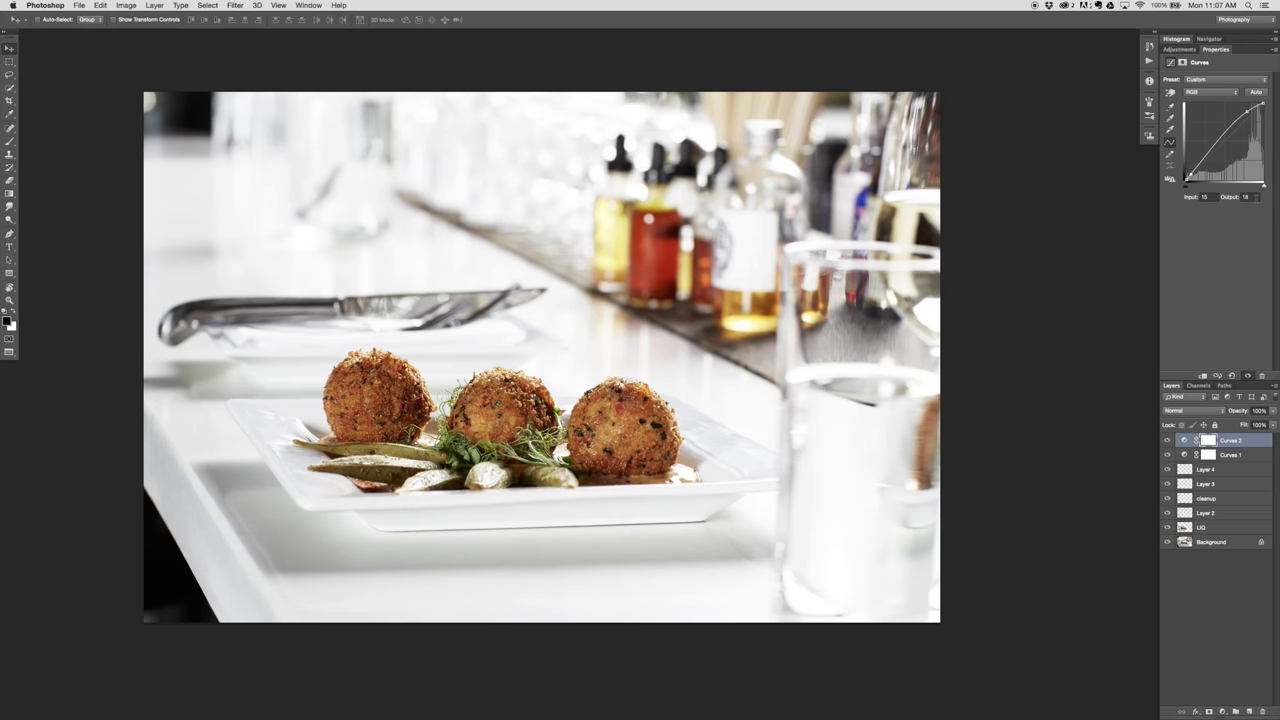
{"action": "key", "text": "Right"}
{"action": "key", "text": "Right"}
- Compare the photo without the second Curves layer, and invert its mask to black
{"action": "left_click", "coordinate": [1167, 441]}
{"action": "left_click", "coordinate": [1167, 441]}
{"action": "key", "text": "ctrl+i"}
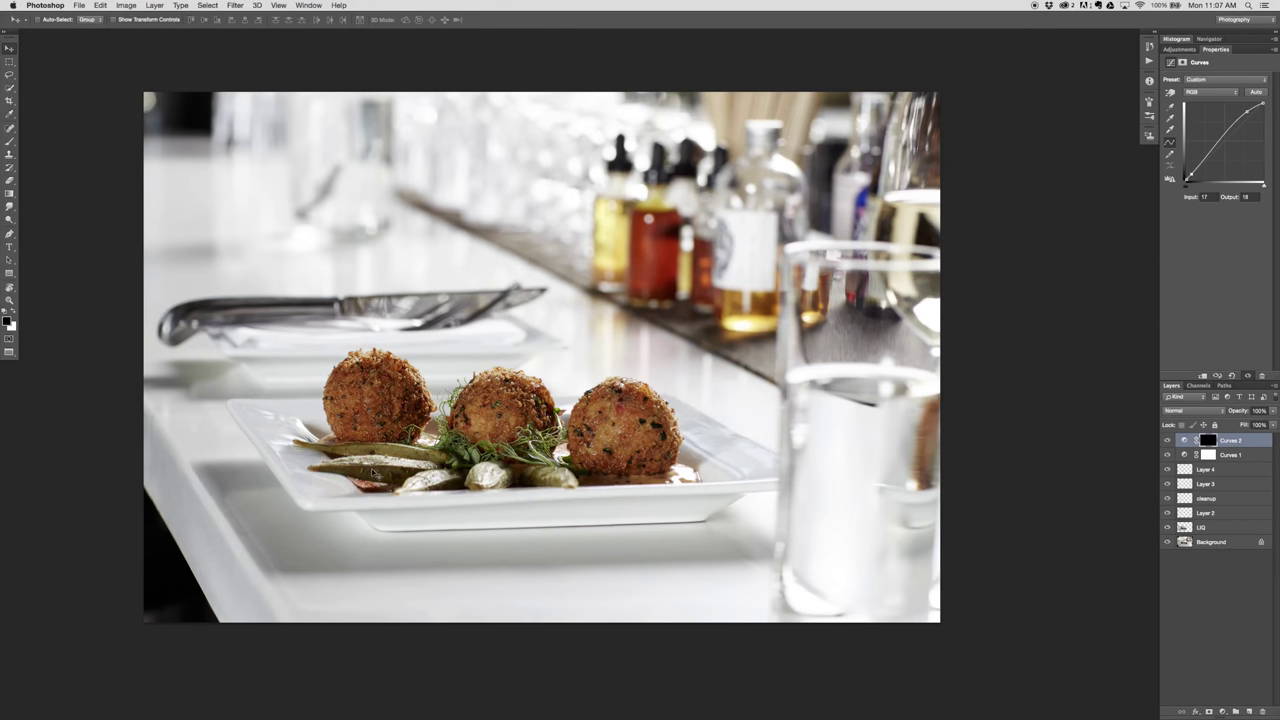
- Paint white with an 1100 px brush on the second Curves layer's mask to brighten the three balls and garnish
{"action": "key", "text": "b"}
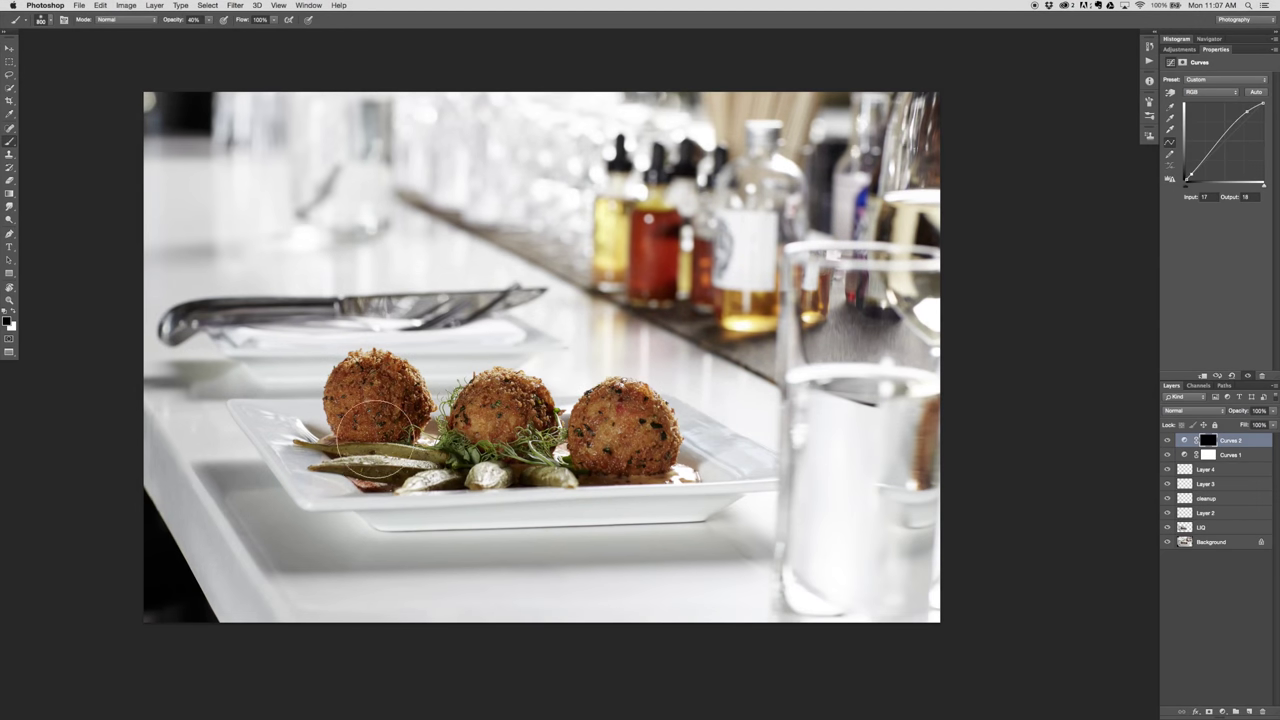
{"action": "key", "text": "]"}
{"action": "key", "text": "]"}
{"action": "key", "text": "]"}
{"action": "key", "text": "x"}
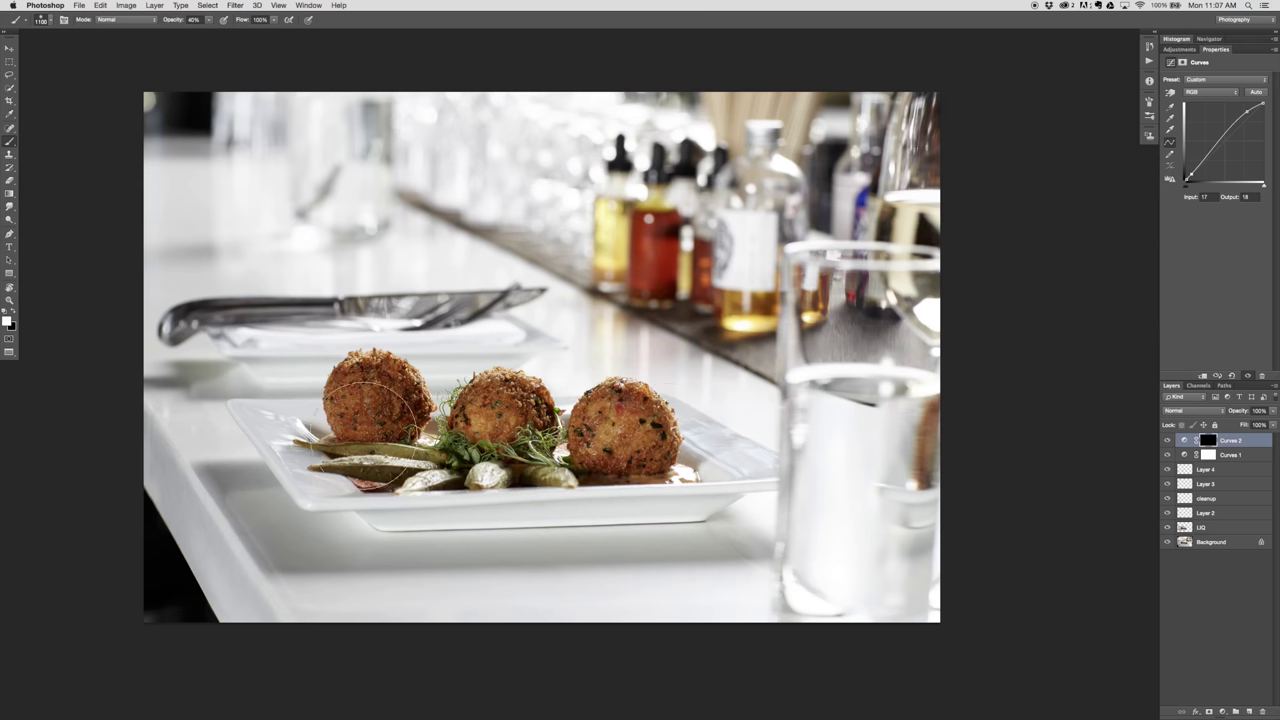
{"action": "mouse_move", "coordinate": [372, 435]}
{"action": "left_mouse_down"}
{"action": "mouse_move", "coordinate": [610, 435]}
{"action": "mouse_move", "coordinate": [370, 415]}
{"action": "mouse_move", "coordinate": [680, 435]}
{"action": "mouse_move", "coordinate": [522, 428]}
{"action": "mouse_move", "coordinate": [450, 440]}
{"action": "mouse_move", "coordinate": [256, 420]}
{"action": "mouse_move", "coordinate": [431, 414]}
{"action": "mouse_move", "coordinate": [431, 389]}
{"action": "mouse_move", "coordinate": [500, 430]}
{"action": "mouse_move", "coordinate": [694, 452]}
{"action": "mouse_move", "coordinate": [632, 485]}
{"action": "mouse_move", "coordinate": [686, 496]}
{"action": "mouse_move", "coordinate": [490, 520]}
{"action": "mouse_move", "coordinate": [415, 403]}
{"action": "mouse_move", "coordinate": [442, 407]}
{"action": "left_mouse_up"}
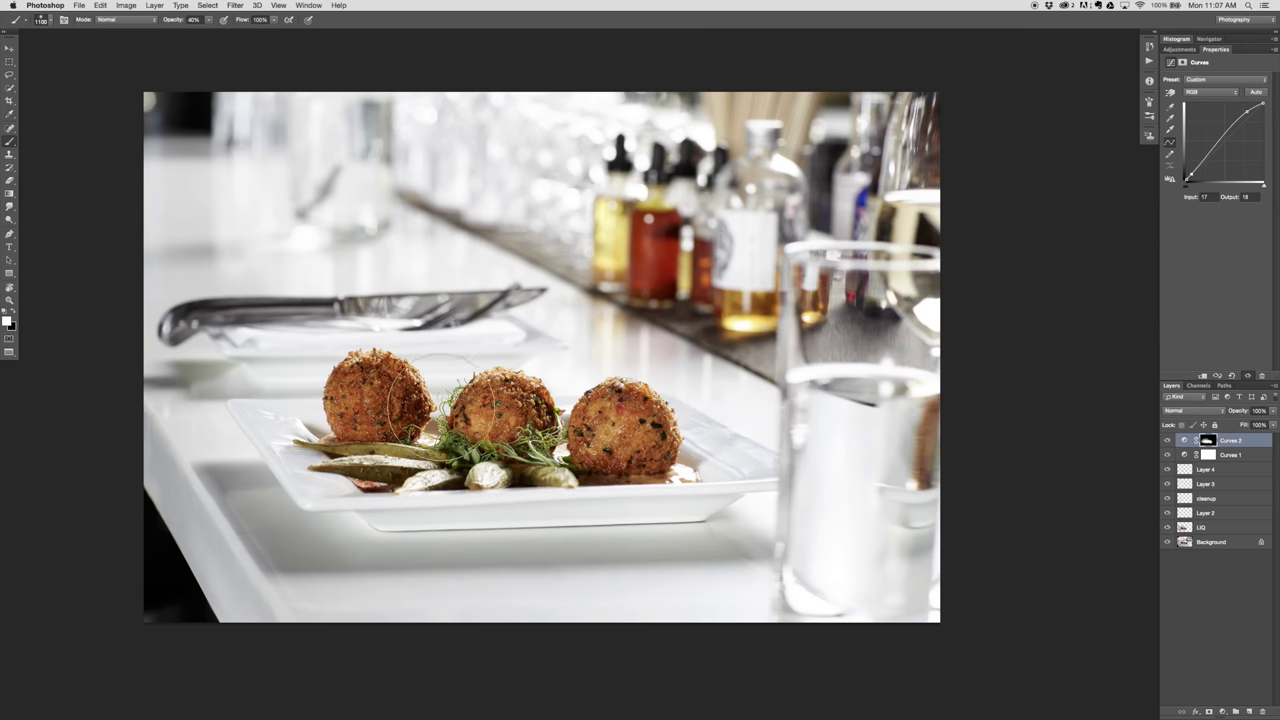
- Extend the white mask painting over the plate around the food with a 1300 px brush at 20% opacity
{"action": "key", "text": "bracketleft"}
{"action": "key", "text": "bracketleft"}
{"action": "key", "text": "bracketleft"}
{"action": "key", "text": "bracketleft"}
{"action": "key", "text": "bracketleft"}
{"action": "key", "text": "bracketleft"}
{"action": "key", "text": "bracketright"}
{"action": "key", "text": "bracketright"}
{"action": "key", "text": "bracketright"}
{"action": "key", "text": "bracketright"}
{"action": "key", "text": "bracketright"}
{"action": "key", "text": "bracketright"}
{"action": "key", "text": "bracketright"}
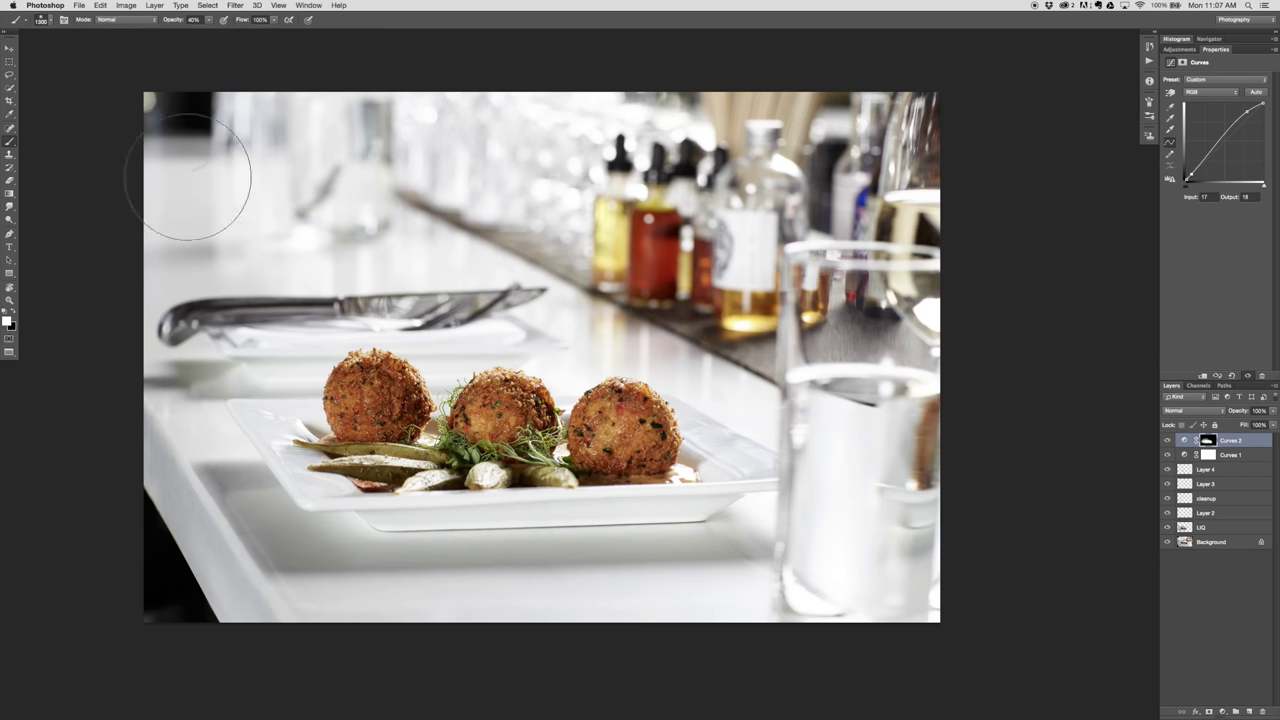
{"action": "key", "text": "2"}
{"action": "key", "text": "]"}
{"action": "key", "text": "]"}
{"action": "key", "text": "]"}
{"action": "key", "text": "]"}
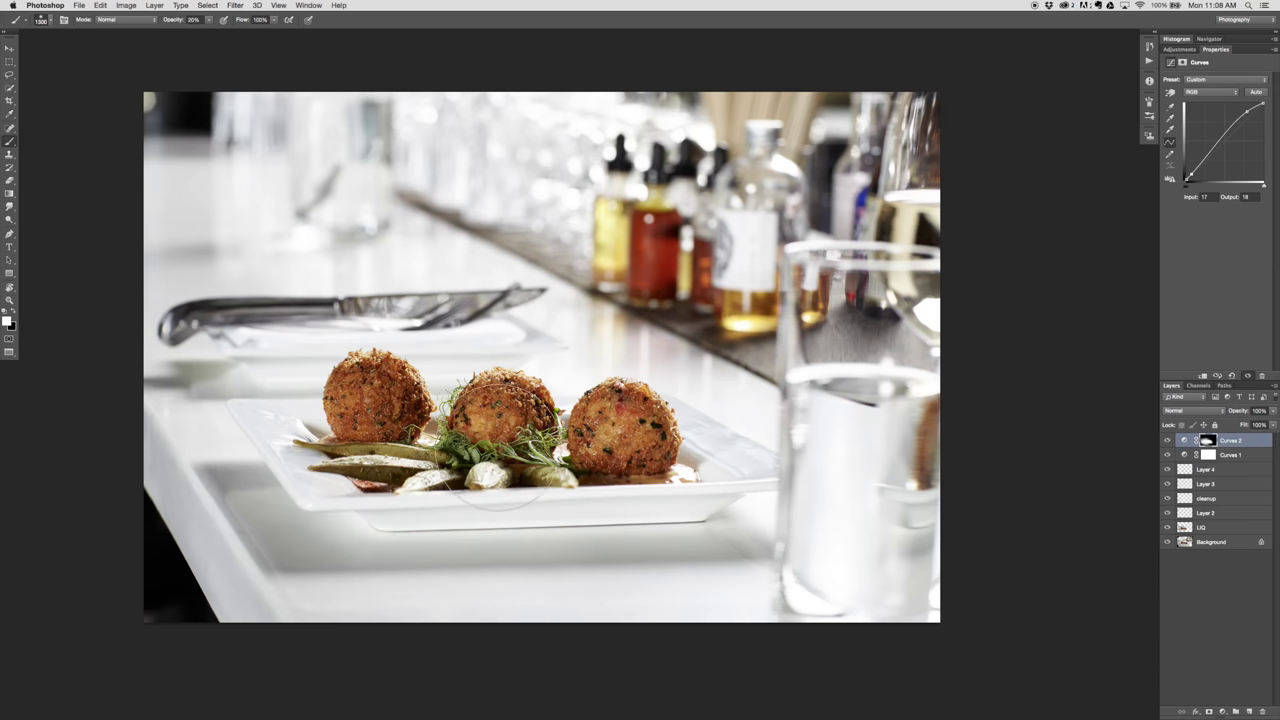
- Reduce the large mask brush to a small detail size
{"action": "key", "text": "["}
{"action": "key", "text": "["}
{"action": "key", "text": "["}
{"action": "key", "text": "["}
{"action": "key", "text": "["}
{"action": "key", "text": "["}
{"action": "key", "text": "["}
{"action": "key", "text": "["}
{"action": "key", "text": "["}
{"action": "key", "text": "["}
{"action": "key", "text": "["}
{"action": "key", "text": "["}
{"action": "key", "text": "["}
{"action": "key", "text": "["}
- Add a third Curves adjustment layer, pull its midtones and shadows down to darken the photo, and anchor the highlights
{"action": "left_click", "coordinate": [1222, 711]}
{"action": "left_click", "coordinate": [1239, 589]}
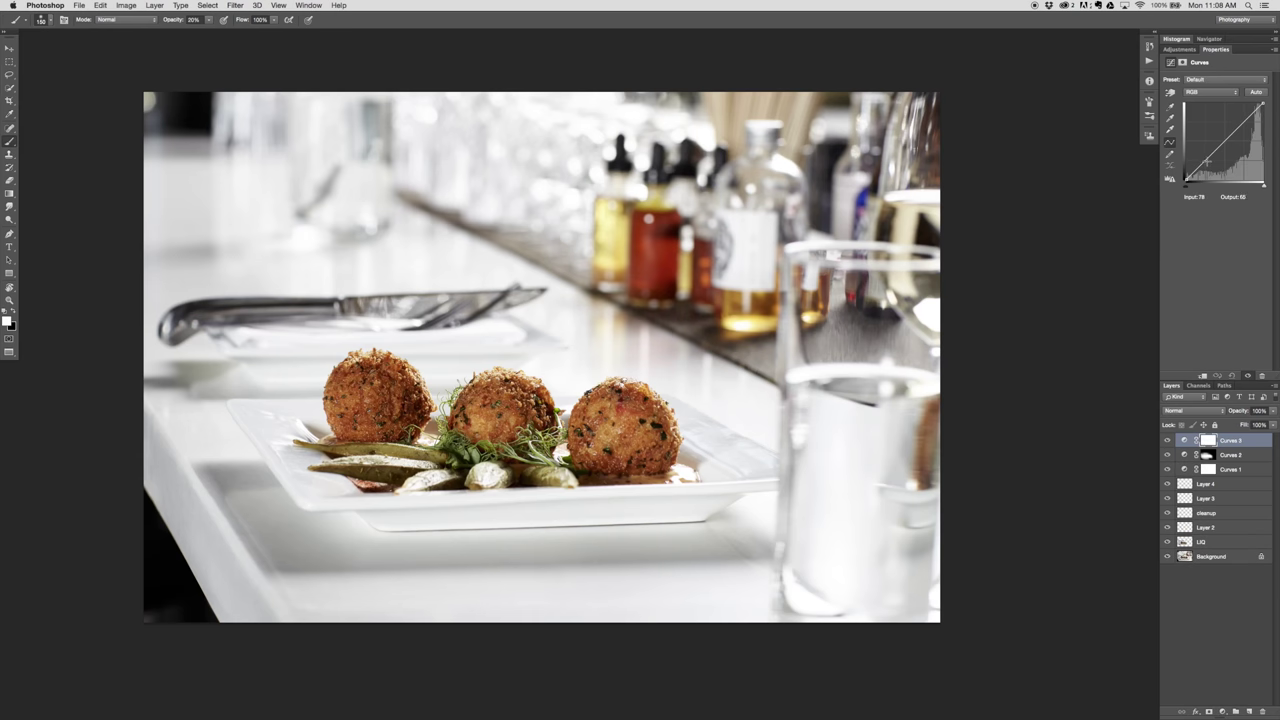
{"action": "mouse_move", "coordinate": [1230, 142]}
{"action": "left_mouse_down"}
{"action": "mouse_move", "coordinate": [1243, 144]}
{"action": "mouse_move", "coordinate": [1223, 158]}
{"action": "left_mouse_up"}
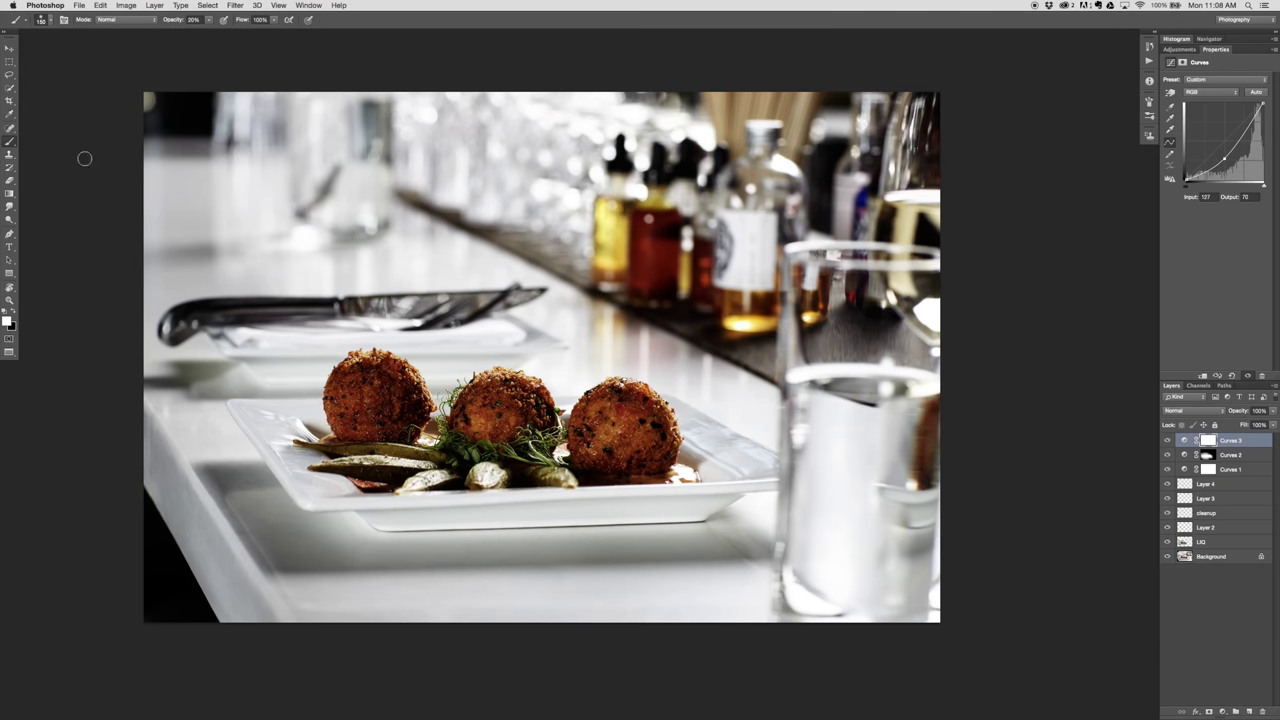
{"action": "left_click_drag", "start_coordinate": [1224, 158], "coordinate": [1210, 168]}
{"action": "left_click_drag", "start_coordinate": [1255, 113], "coordinate": [1255, 112]}
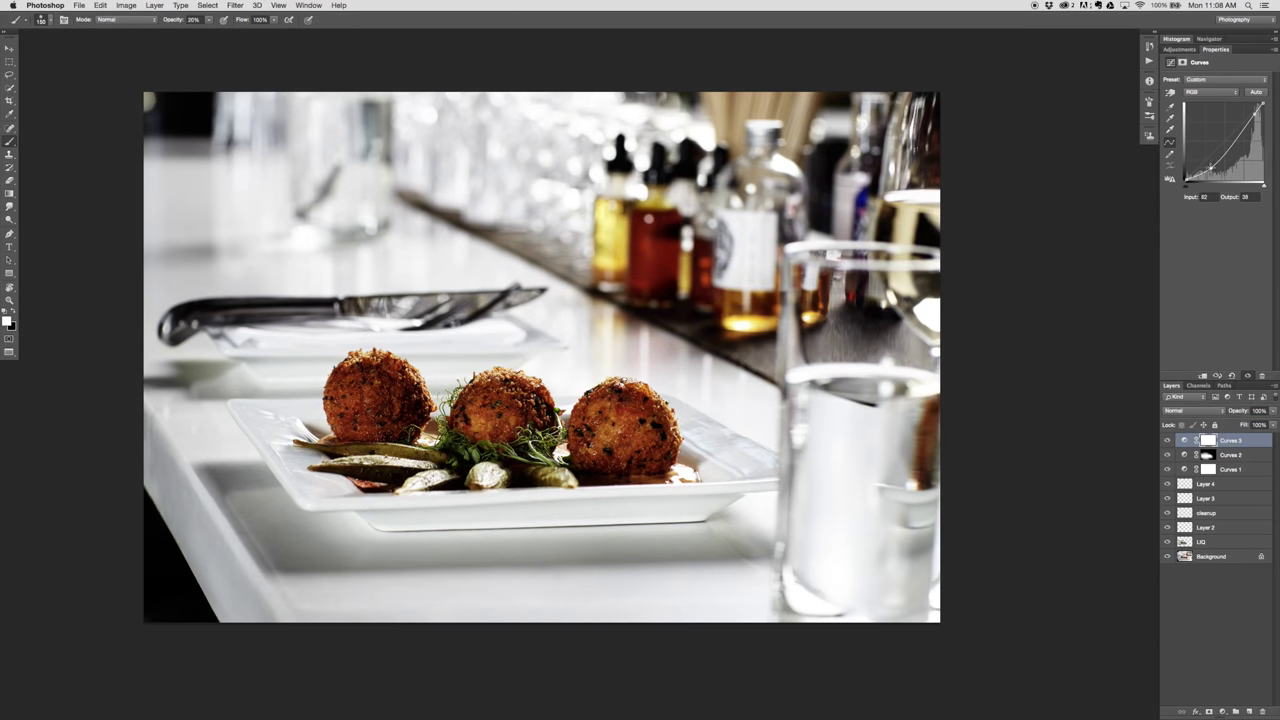
- Fine-tune the midtone-shadow point on the third Curves adjustment and compare the photo with that layer hidden and shown
{"action": "left_click_drag", "start_coordinate": [1211, 168], "coordinate": [1213, 168]}
{"action": "left_click", "coordinate": [1167, 441]}
{"action": "left_click", "coordinate": [1167, 441]}
{"action": "left_click", "coordinate": [1166, 441]}
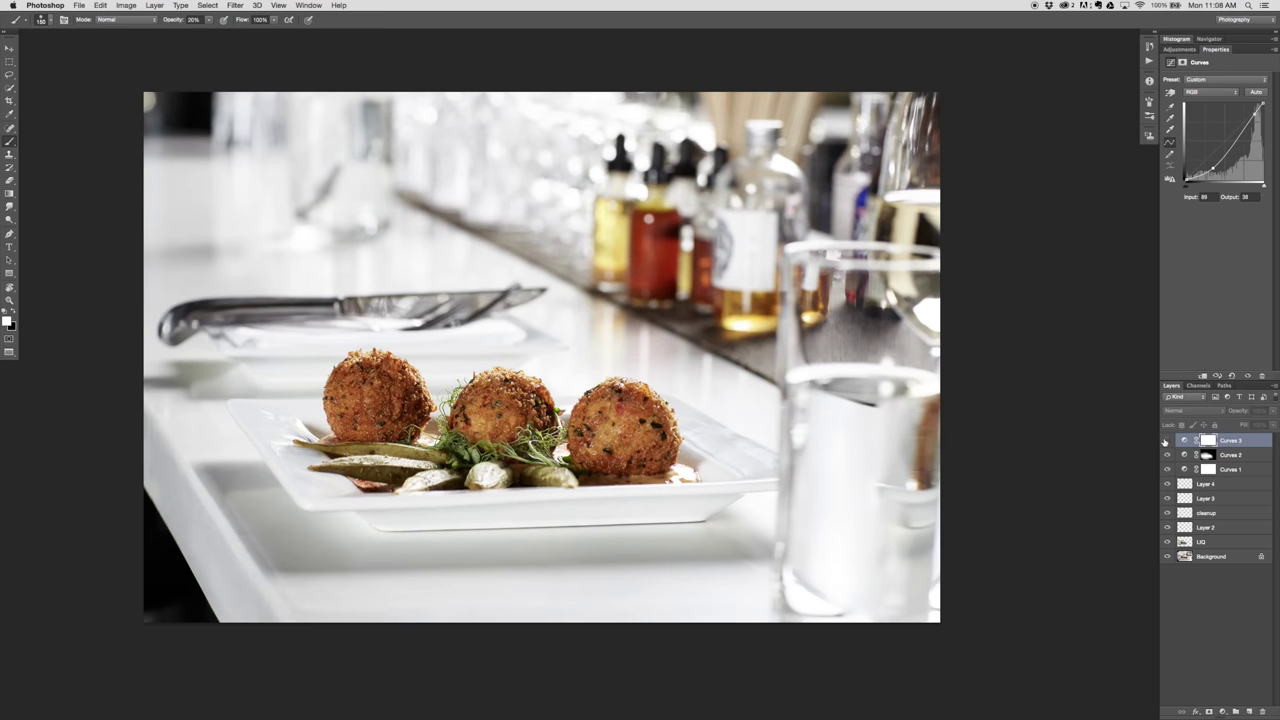
{"action": "left_click", "coordinate": [1165, 441]}
{"action": "left_click", "coordinate": [1165, 441]}
{"action": "left_click", "coordinate": [1165, 441]}
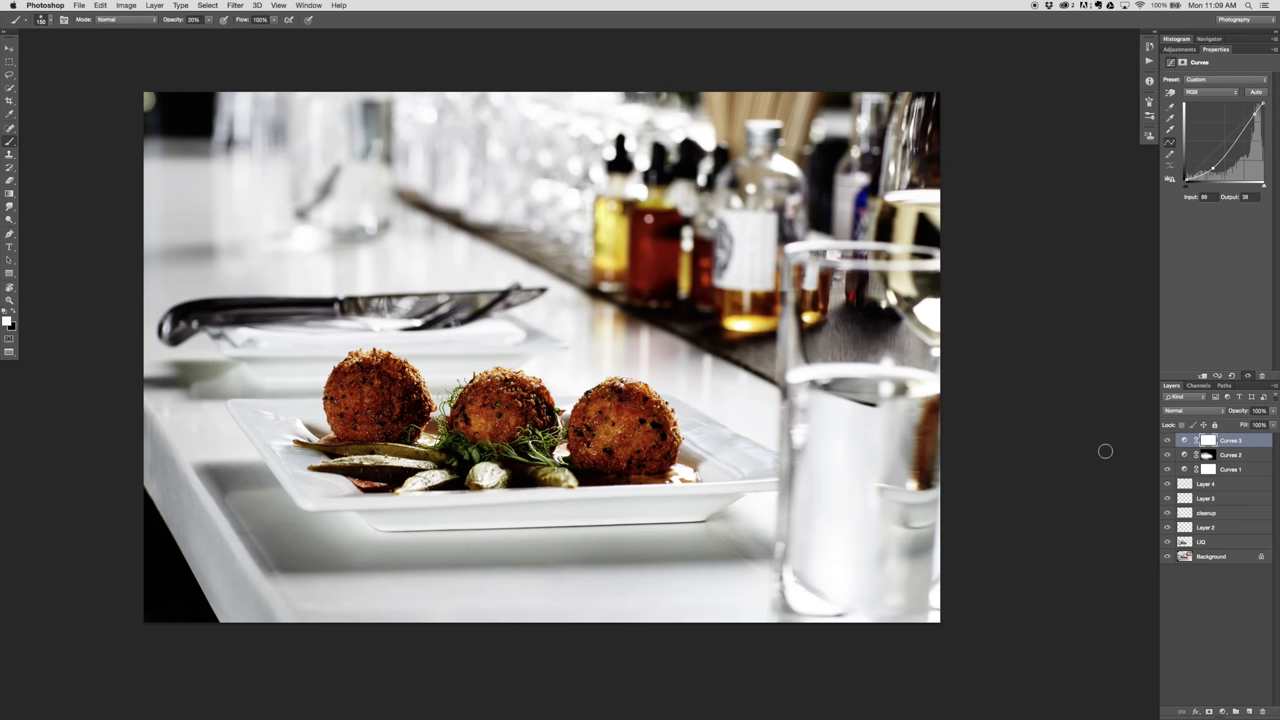
- Invert the Curves 3 mask to black and enlarge the brush to 1700 px
{"action": "key", "text": "super+i"}
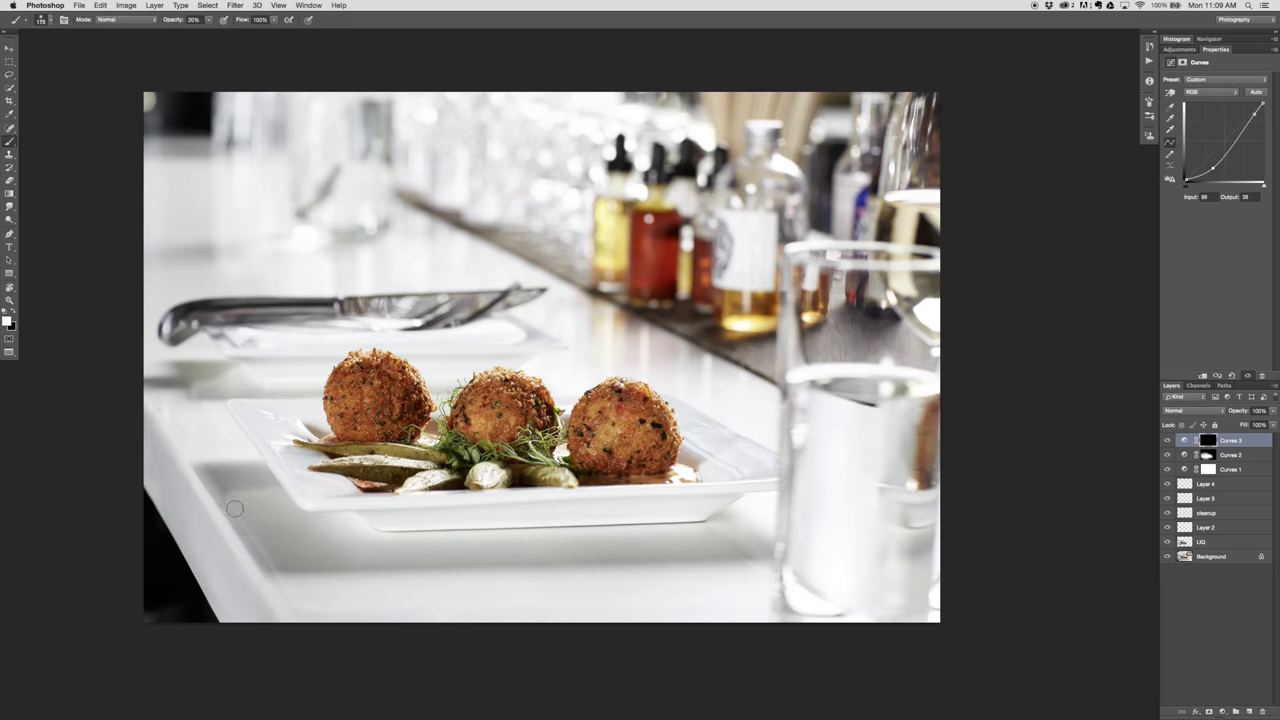
{"action": "key", "text": "bracketright"}
{"action": "key", "text": "bracketright"}
{"action": "key", "text": "bracketright"}
{"action": "key", "text": "bracketright"}
{"action": "key", "text": "bracketright"}
{"action": "key", "text": "bracketright"}
{"action": "key", "text": "bracketright"}
{"action": "key", "text": "bracketright"}
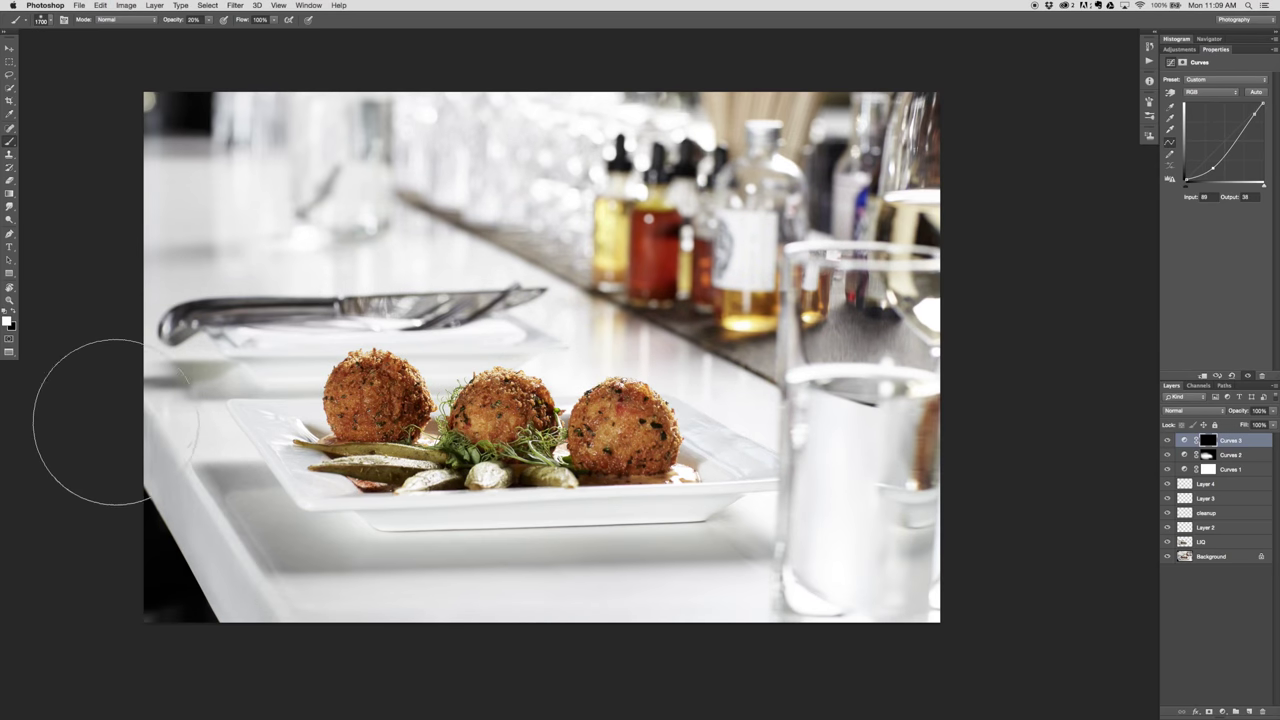
- Paint white at 40% opacity on the Curves 3 mask around the photo's outer edges to darken the surroundings
{"action": "key", "text": "super+minus"}
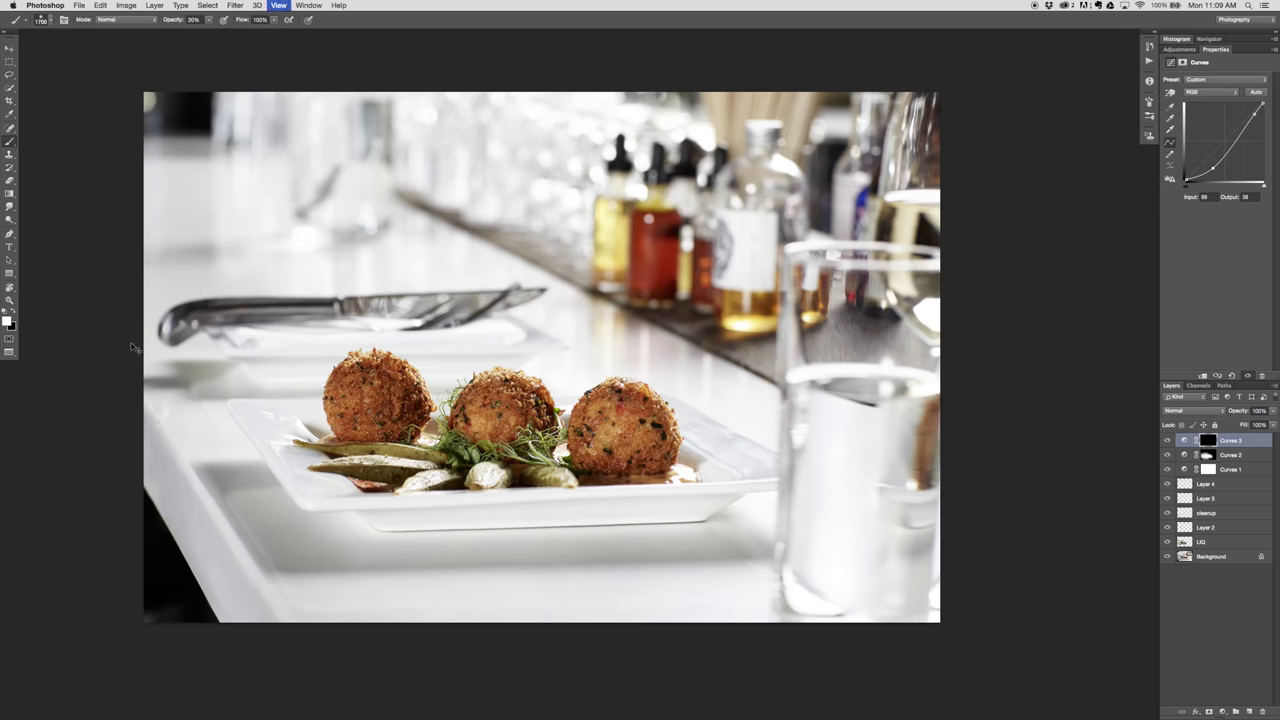
{"action": "key", "text": "super+minus"}
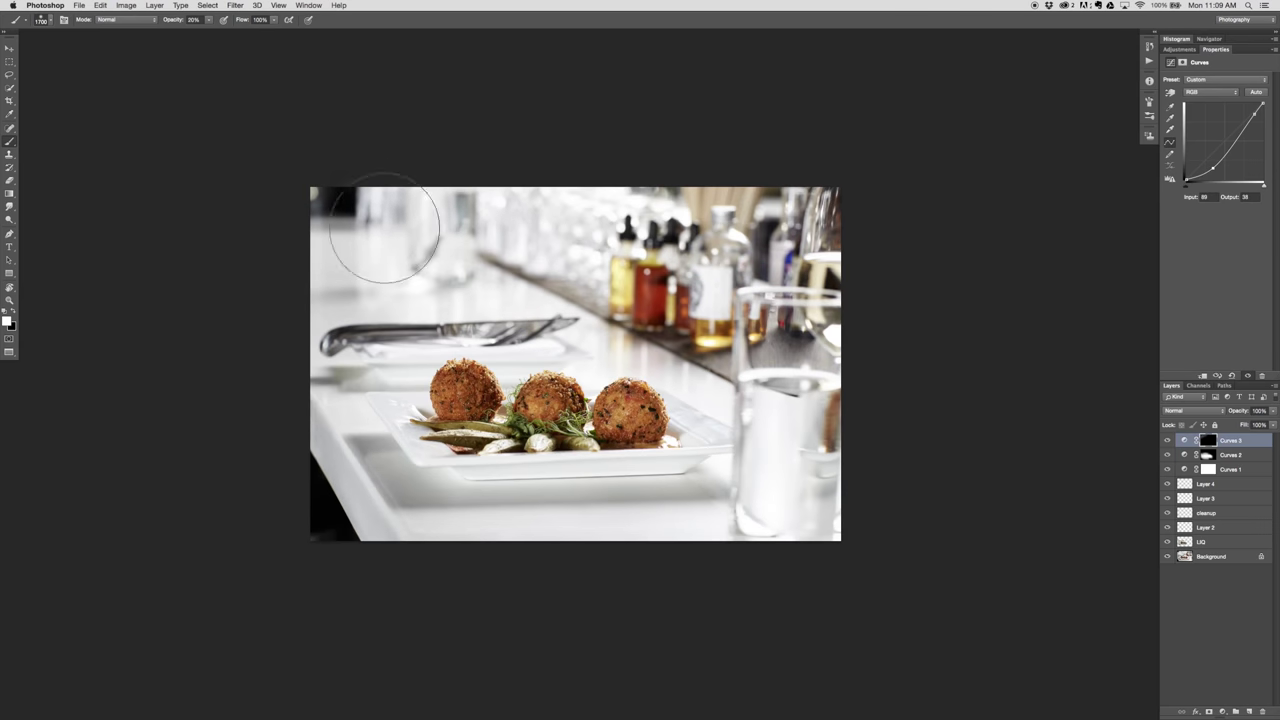
{"action": "key", "text": "4"}
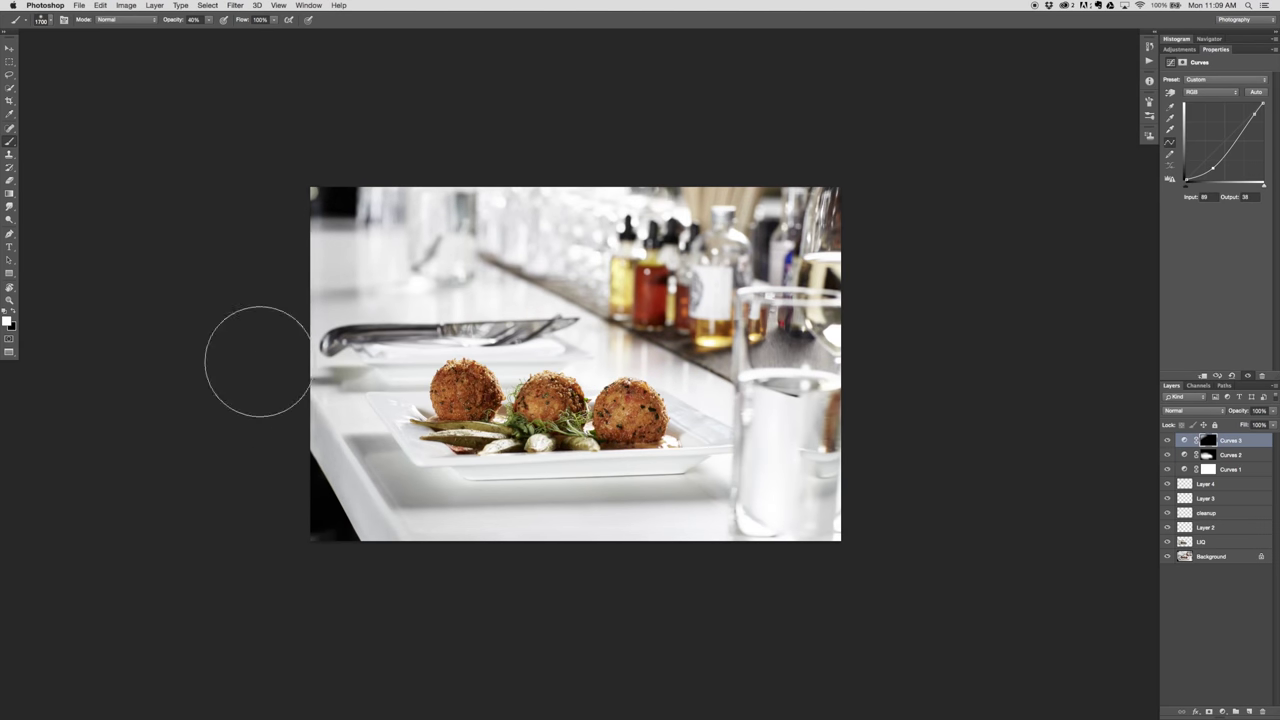
{"action": "mouse_move", "coordinate": [425, 594]}
{"action": "left_mouse_down"}
{"action": "mouse_move", "coordinate": [397, 558]}
{"action": "mouse_move", "coordinate": [584, 598]}
{"action": "left_mouse_up"}
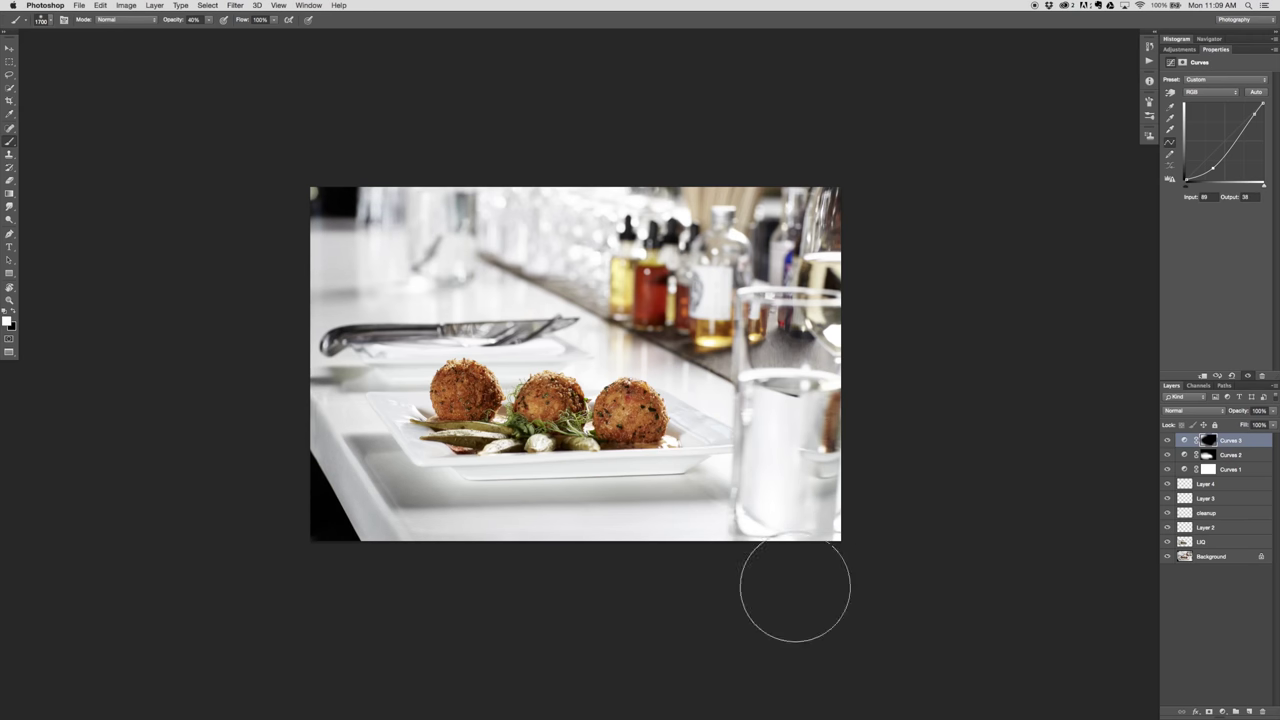
{"action": "mouse_move", "coordinate": [795, 586]}
{"action": "left_mouse_down"}
{"action": "mouse_move", "coordinate": [829, 549]}
{"action": "mouse_move", "coordinate": [408, 563]}
{"action": "mouse_move", "coordinate": [400, 530]}
{"action": "mouse_move", "coordinate": [850, 531]}
{"action": "left_mouse_up"}
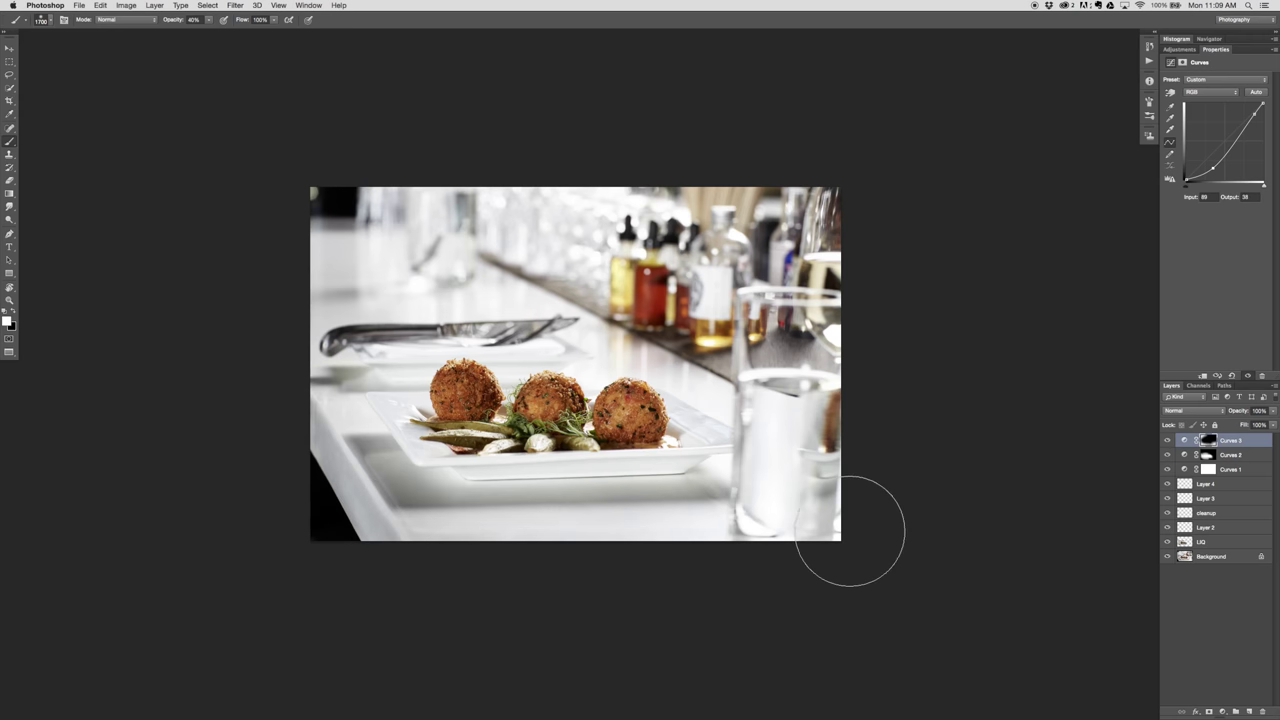
{"action": "mouse_move", "coordinate": [349, 451]}
{"action": "left_mouse_down"}
{"action": "mouse_move", "coordinate": [329, 493]}
{"action": "mouse_move", "coordinate": [416, 565]}
{"action": "left_mouse_up"}
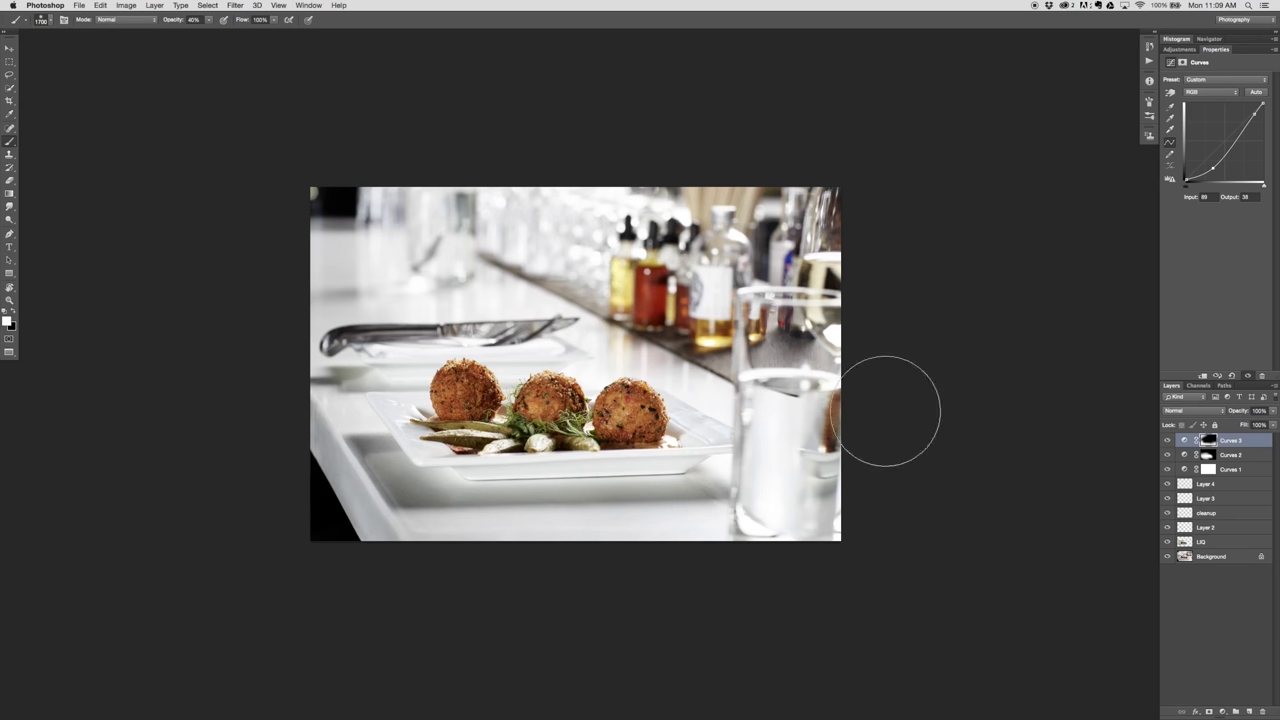
{"action": "left_click_drag", "start_coordinate": [779, 222], "coordinate": [950, 351]}
{"action": "left_click_drag", "start_coordinate": [895, 243], "coordinate": [814, 201]}
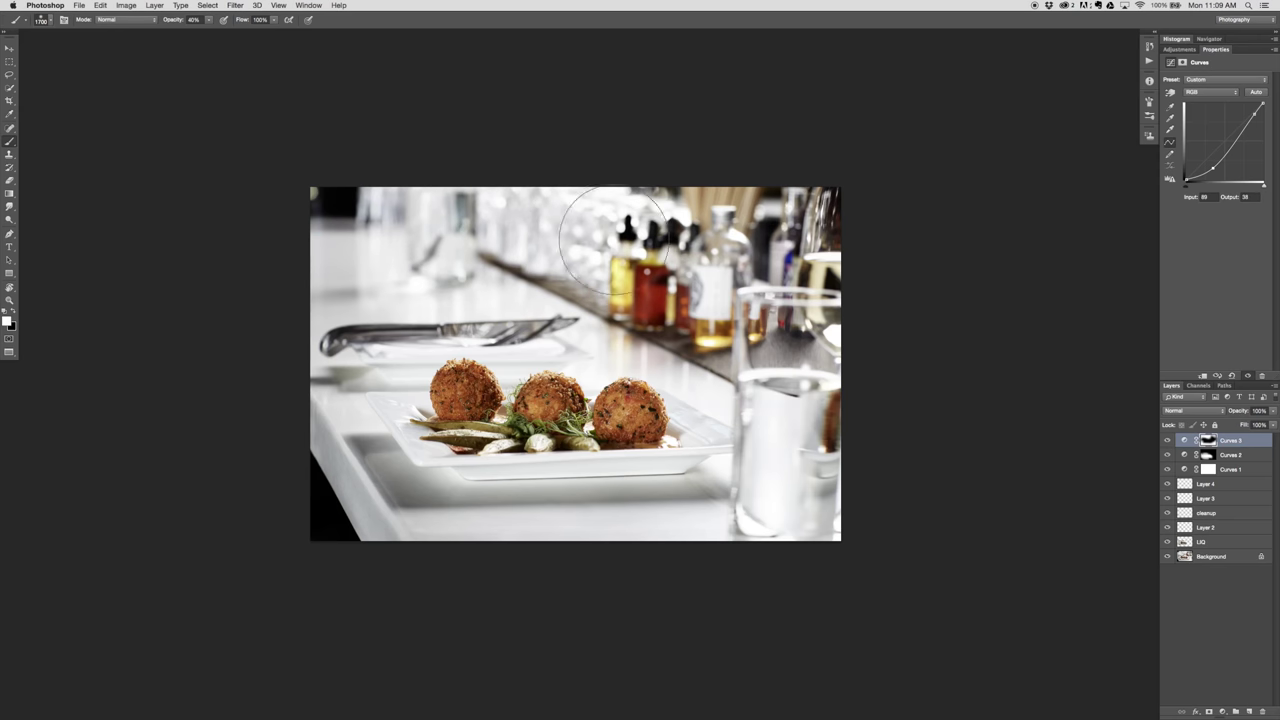
{"action": "key", "text": "v"}
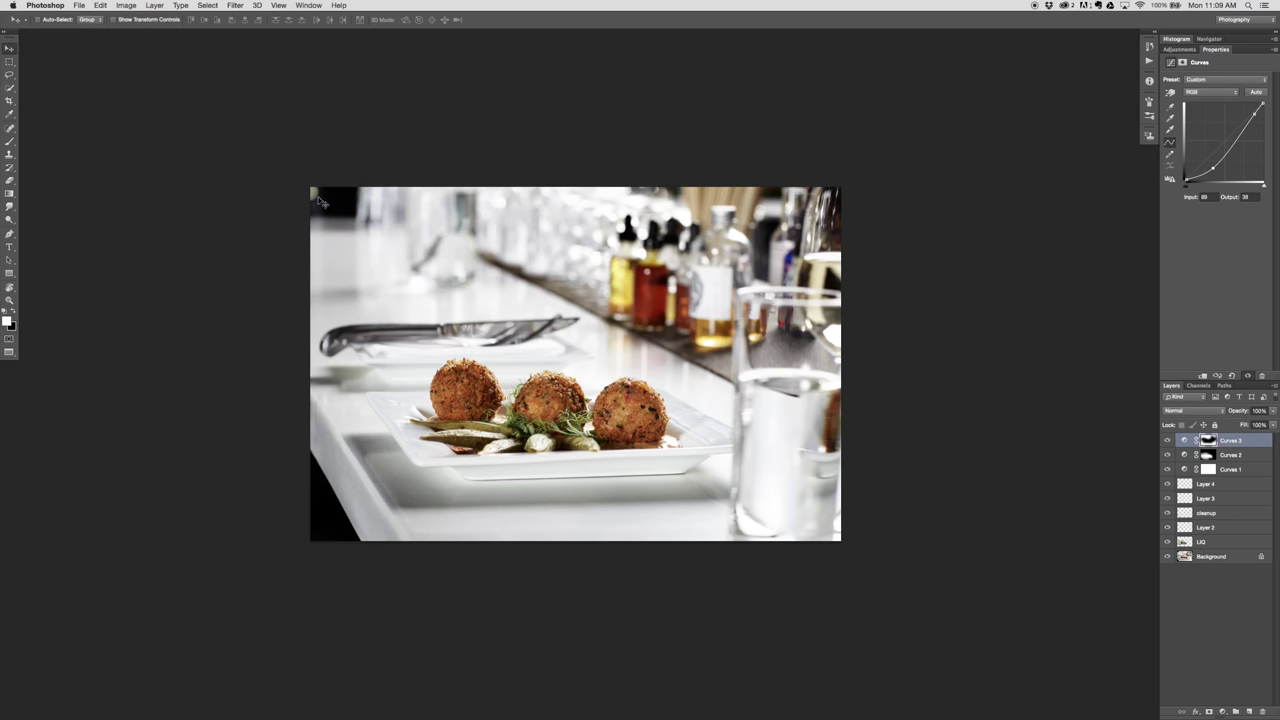
- Add a layer above Layer 4, clone out the light spot in the photo's dark upper-left corner, and set the layer's opacity to 50%
{"action": "left_click", "coordinate": [1248, 488]}
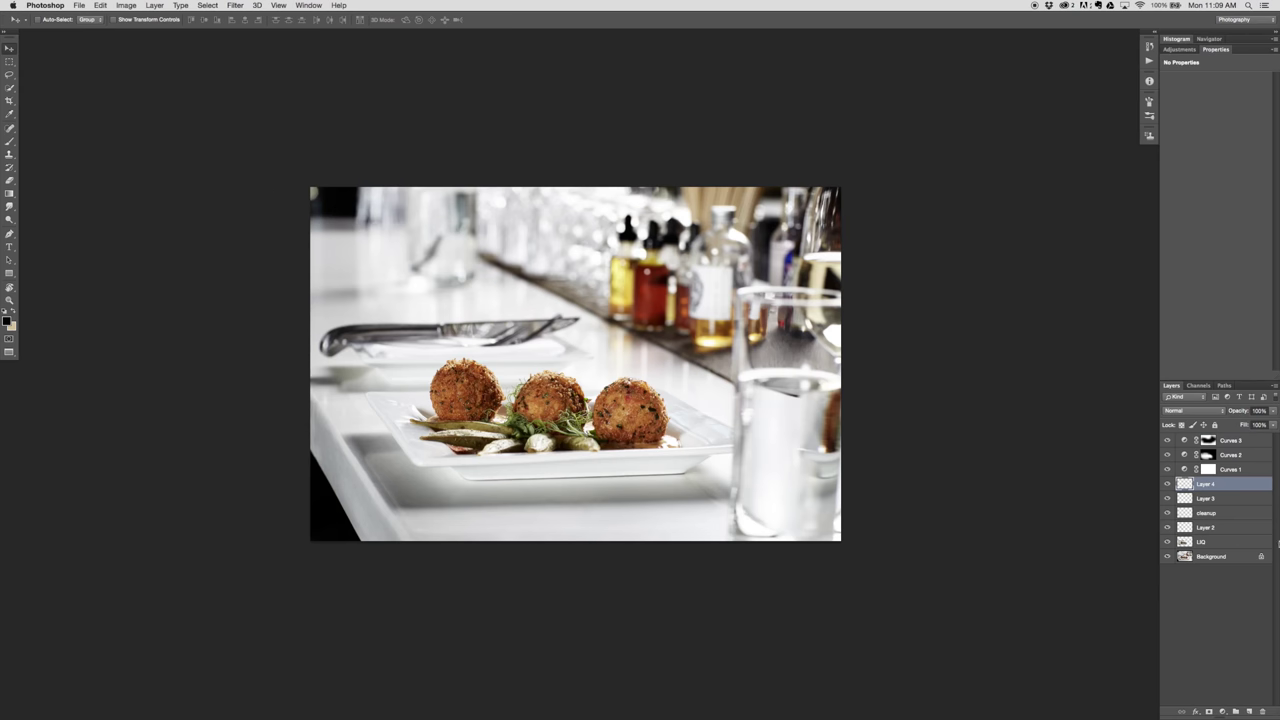
{"action": "left_click", "coordinate": [1250, 711]}
{"action": "key", "text": "s"}
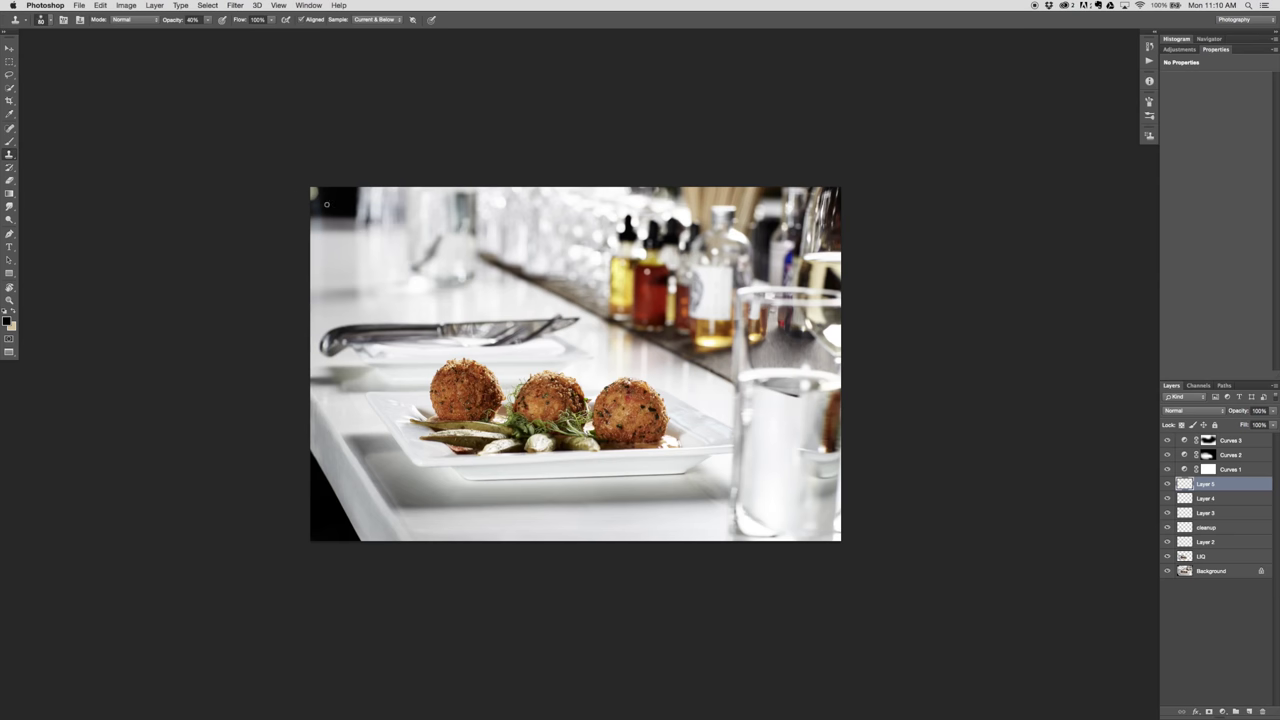
{"action": "key", "text": "bracketright"}
{"action": "key", "text": "bracketright"}
{"action": "key", "text": "v"}
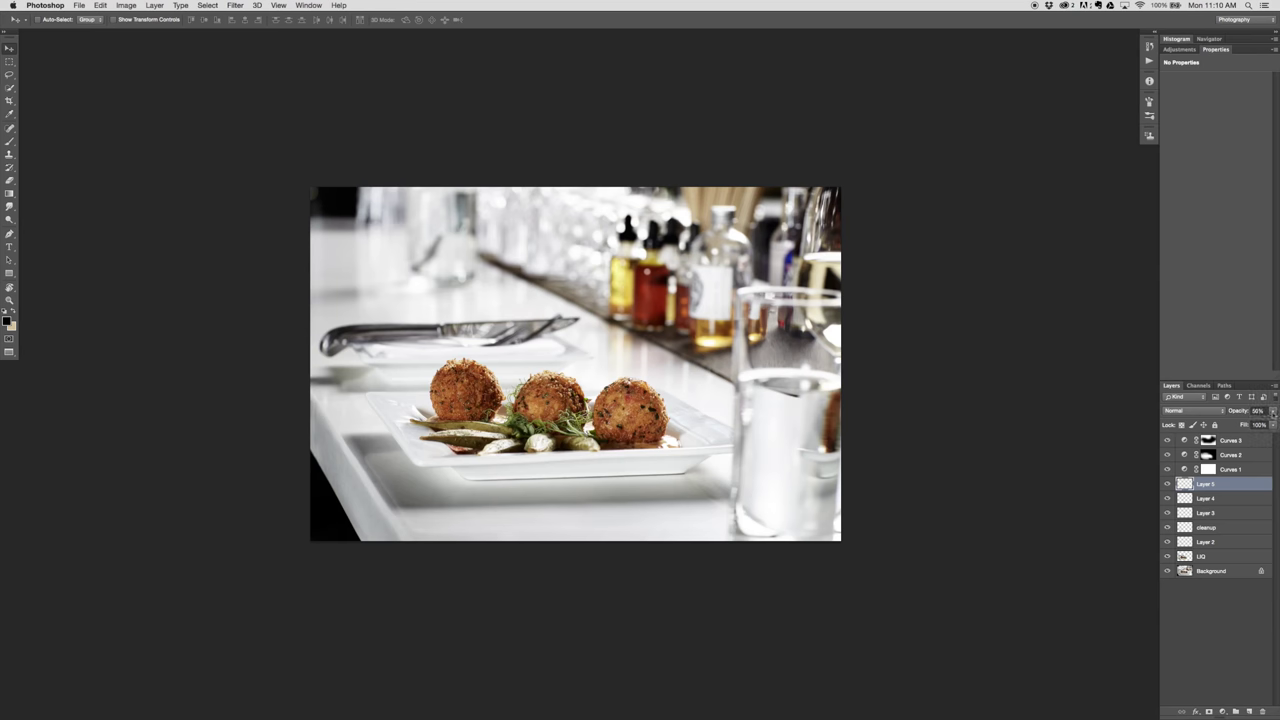
- Touch up the photo's dark left-hand corner areas on Layer 5 with the Clone Stamp at 20% opacity
{"action": "key", "text": "s"}
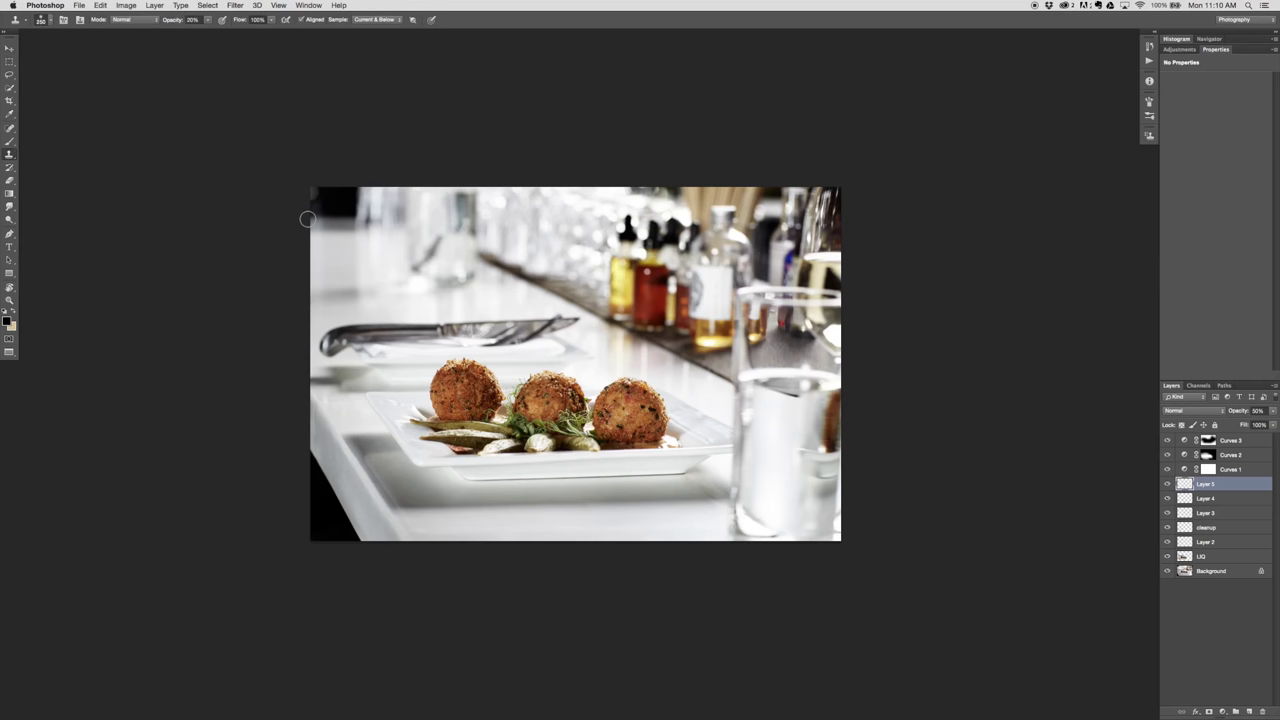
{"action": "left_click", "coordinate": [340, 218], "text": "alt"}
{"action": "left_click", "coordinate": [344, 513]}
{"action": "key", "text": "v"}
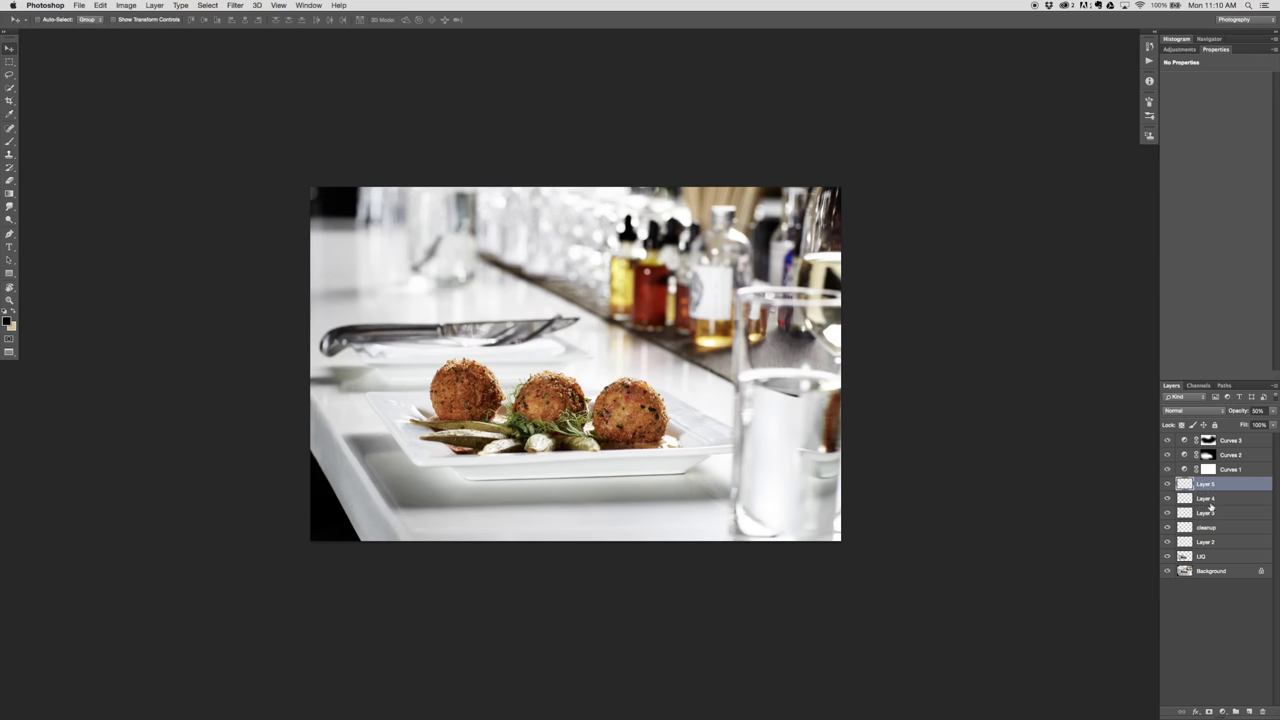
- Select the Curves 2 layer and compare the full edit with the Background layer shown alone
{"action": "left_click", "coordinate": [1240, 456]}
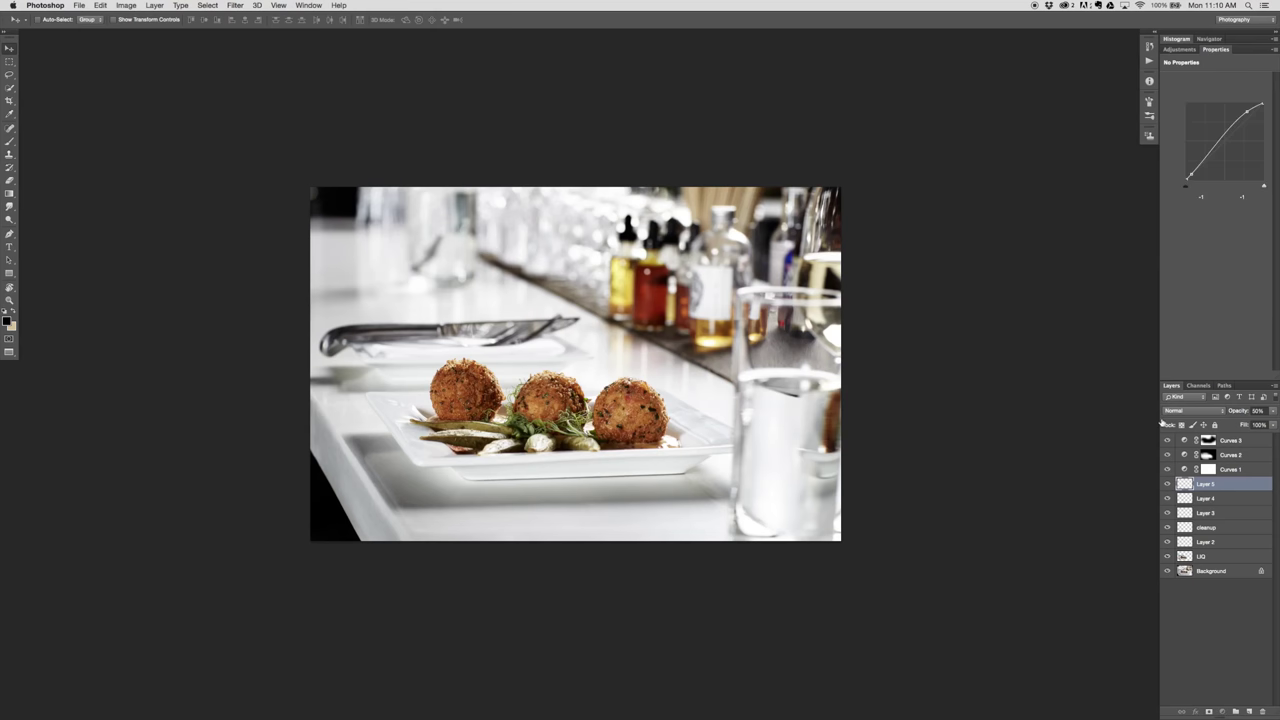
{"action": "left_click", "coordinate": [1168, 571], "text": "alt"}
{"action": "left_click", "coordinate": [1168, 572], "text": "alt"}
{"action": "left_click", "coordinate": [1167, 573], "text": "alt"}
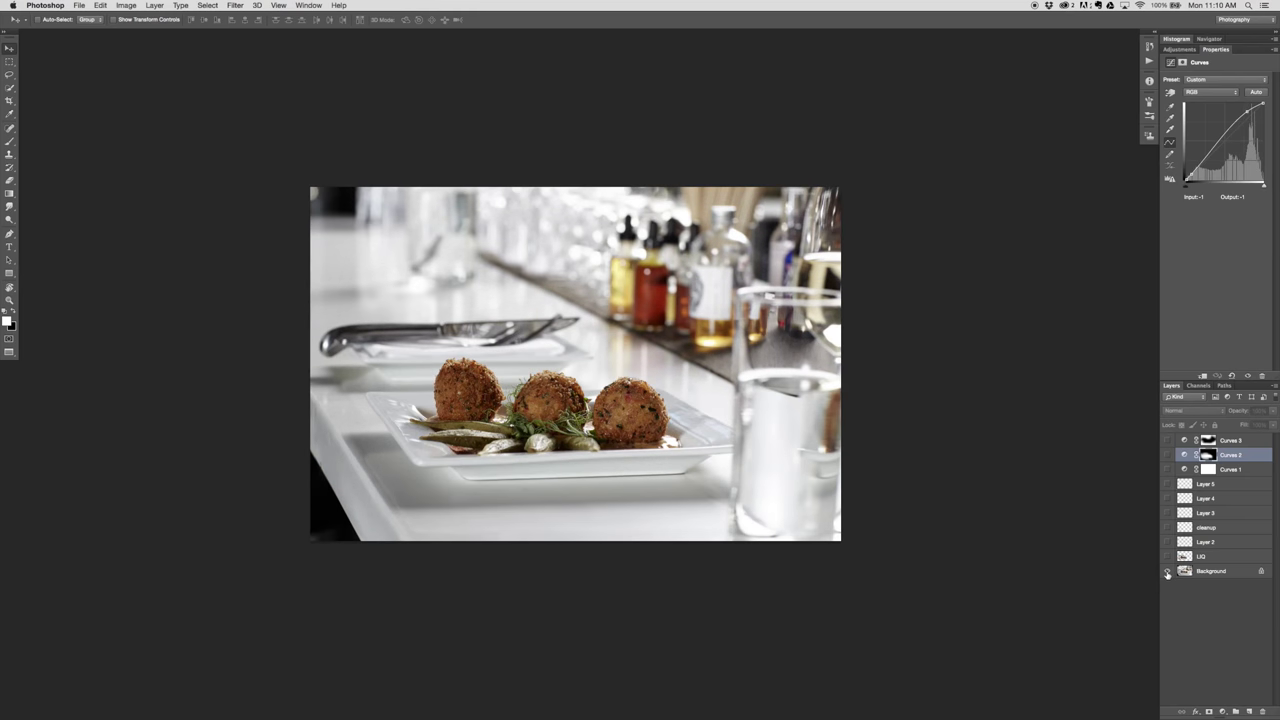
{"action": "left_click", "coordinate": [1166, 573], "text": "alt"}
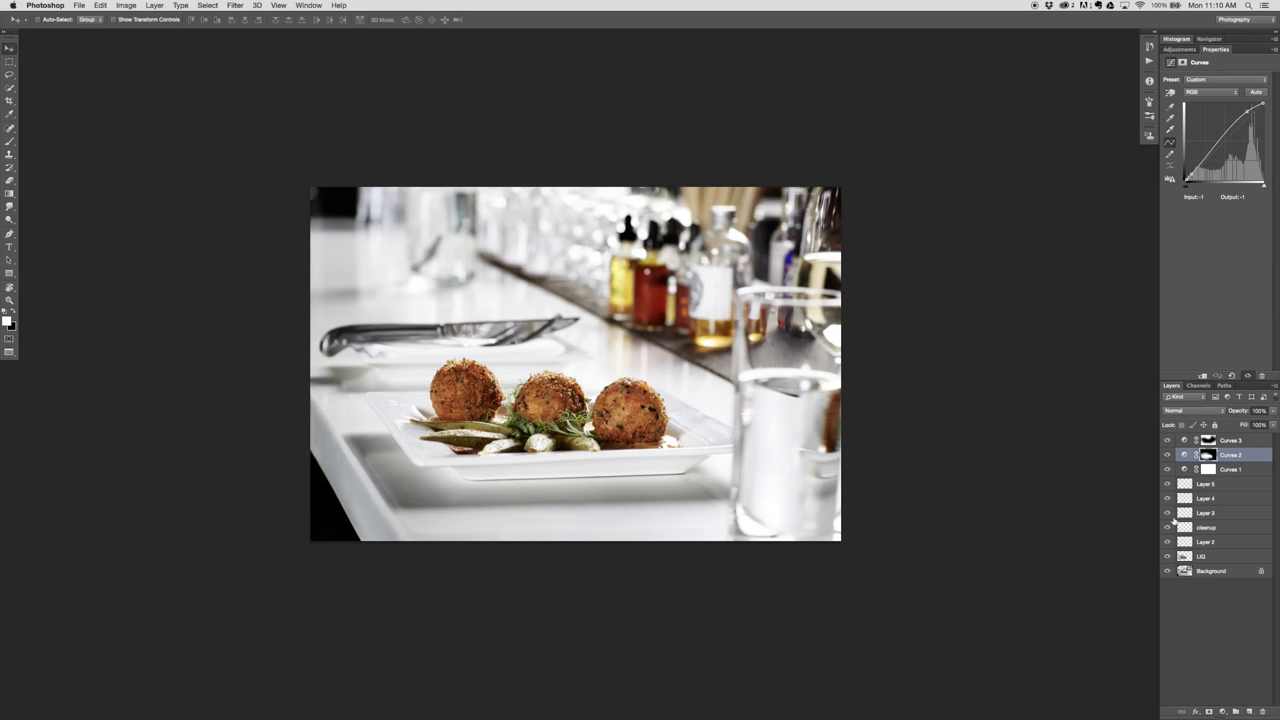
- Toggle the Curves 2 and Curves 3 layers off and on to examine what each adjustment contributes
{"action": "left_click", "coordinate": [1167, 455]}
{"action": "left_click", "coordinate": [1169, 455]}
{"action": "left_click", "coordinate": [1167, 441]}
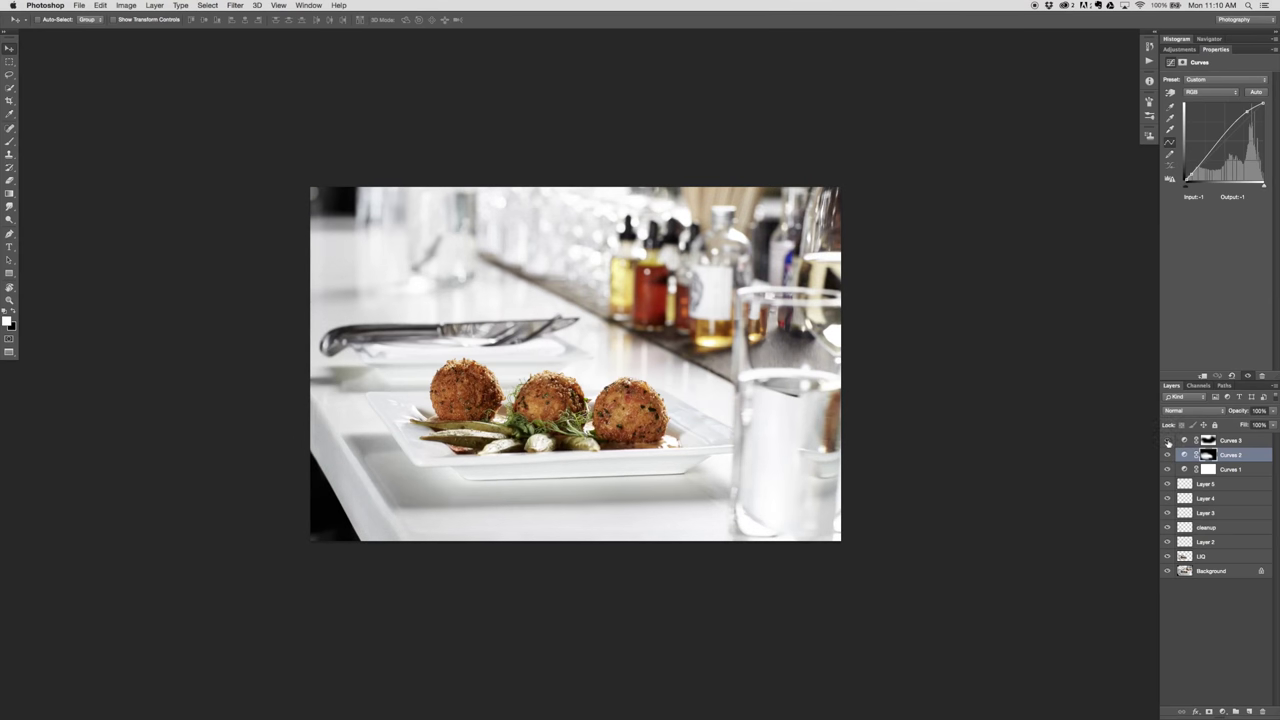
{"action": "left_click", "coordinate": [1167, 441]}
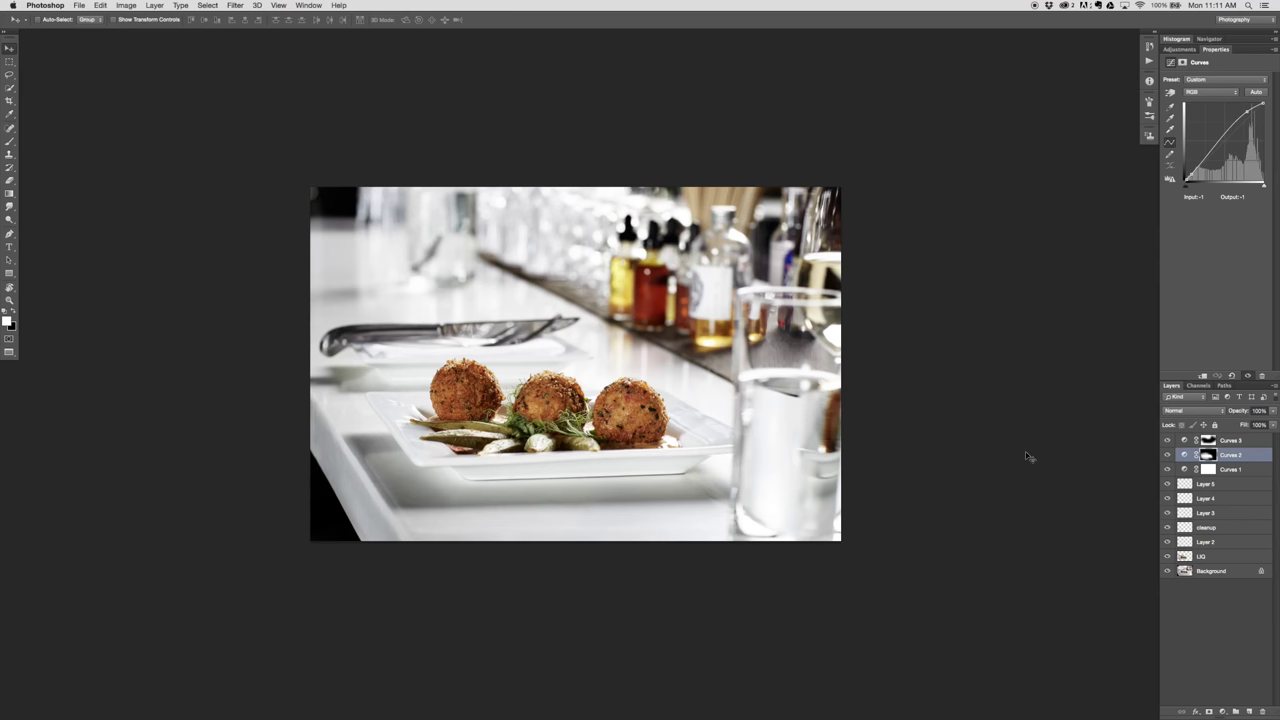
{"action": "left_click", "coordinate": [1167, 455]}
{"action": "left_click", "coordinate": [1167, 455]}
{"action": "left_click", "coordinate": [1166, 455]}
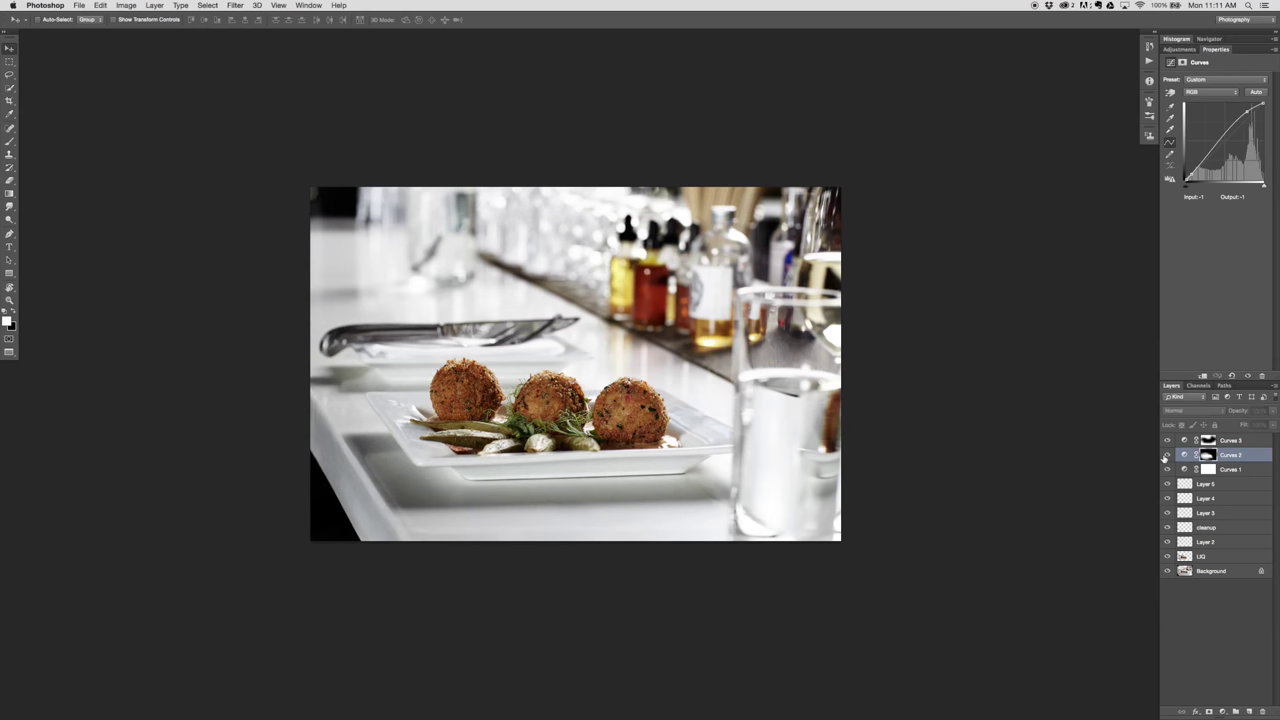
{"action": "left_click", "coordinate": [1166, 455]}
{"action": "left_click", "coordinate": [1167, 441]}
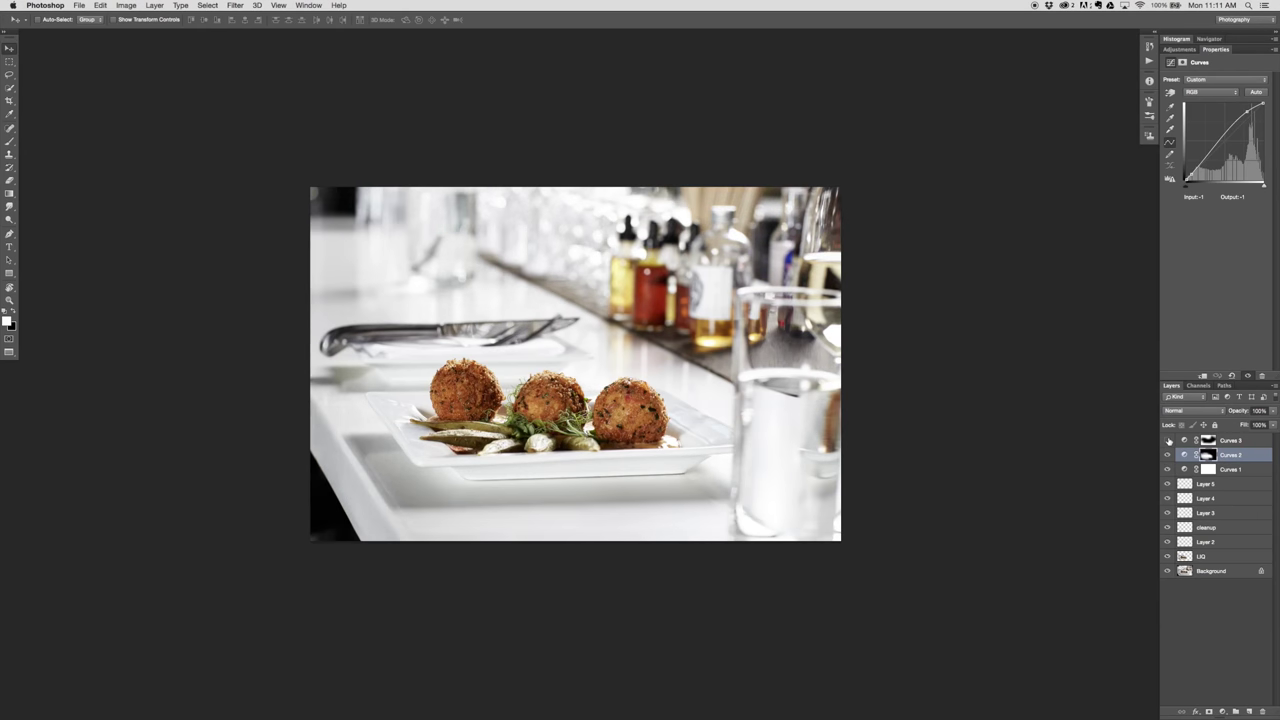
{"action": "left_click", "coordinate": [1167, 441]}
- Paint black on the Curves 3 mask with a 700 px brush at 80% opacity over the tabletop shadow below the plate
{"action": "left_click", "coordinate": [1207, 441]}
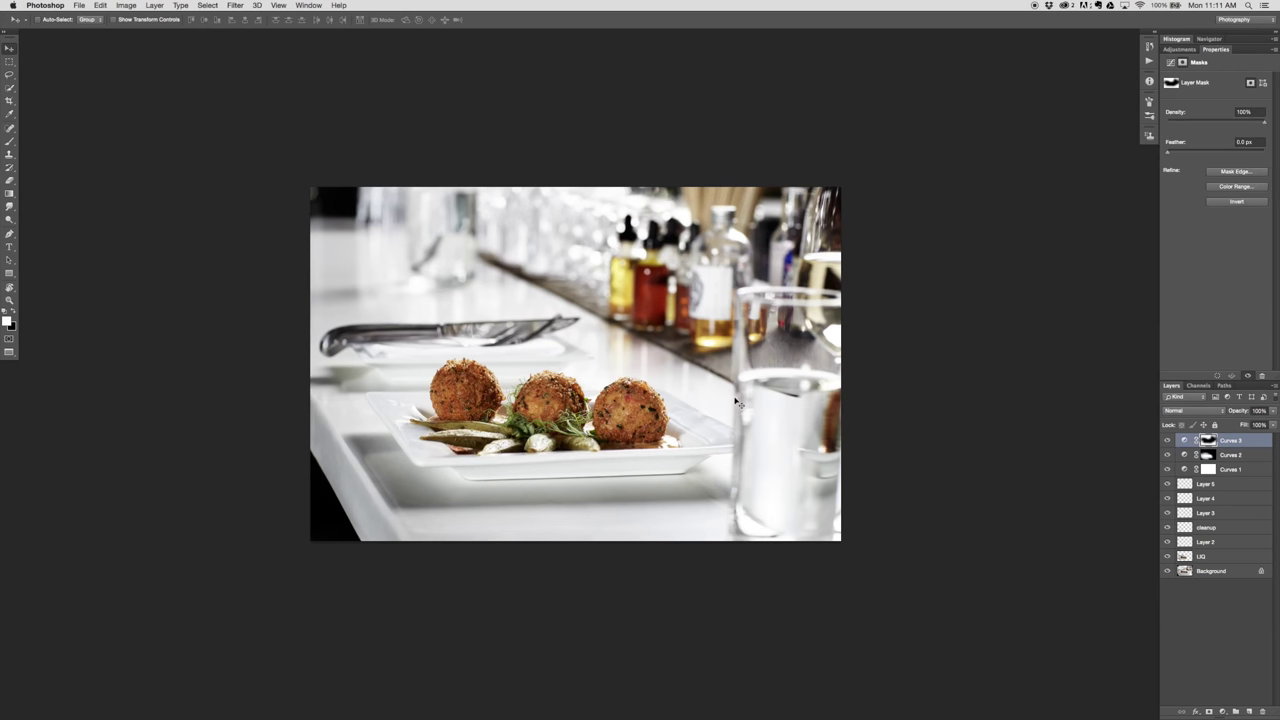
{"action": "key", "text": "b"}
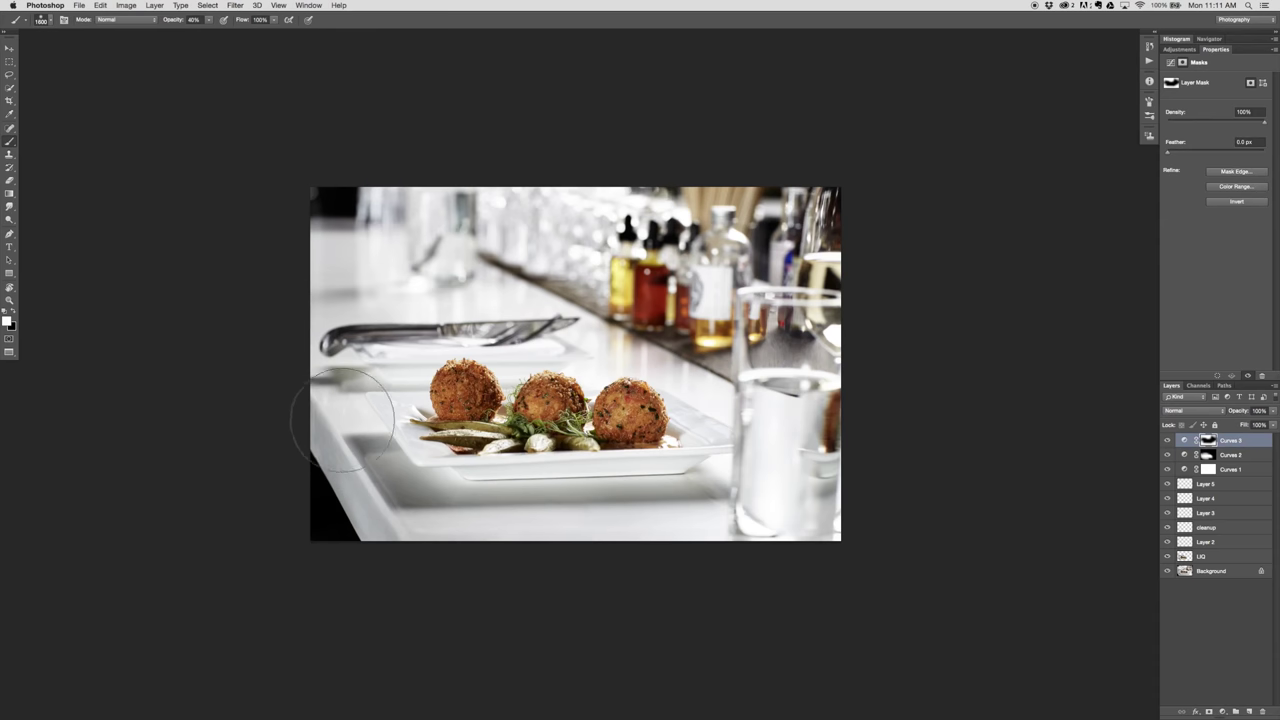
{"action": "key", "text": "bracketleft"}
{"action": "key", "text": "bracketleft"}
{"action": "key", "text": "bracketleft"}
{"action": "key", "text": "bracketleft"}
{"action": "key", "text": "bracketleft"}
{"action": "key", "text": "bracketleft"}
{"action": "key", "text": "bracketleft"}
{"action": "key", "text": "bracketleft"}
{"action": "key", "text": "bracketleft"}
{"action": "key", "text": "bracketleft"}
{"action": "key", "text": "x"}
{"action": "key", "text": "8"}
{"action": "mouse_move", "coordinate": [373, 449]}
{"action": "left_mouse_down"}
{"action": "mouse_move", "coordinate": [415, 485]}
{"action": "mouse_move", "coordinate": [405, 482]}
{"action": "mouse_move", "coordinate": [720, 482]}
{"action": "left_mouse_up"}
{"action": "mouse_move", "coordinate": [390, 450]}
{"action": "left_mouse_down"}
{"action": "mouse_move", "coordinate": [416, 468]}
{"action": "mouse_move", "coordinate": [367, 443]}
{"action": "mouse_move", "coordinate": [393, 482]}
{"action": "mouse_move", "coordinate": [554, 487]}
{"action": "left_mouse_up"}
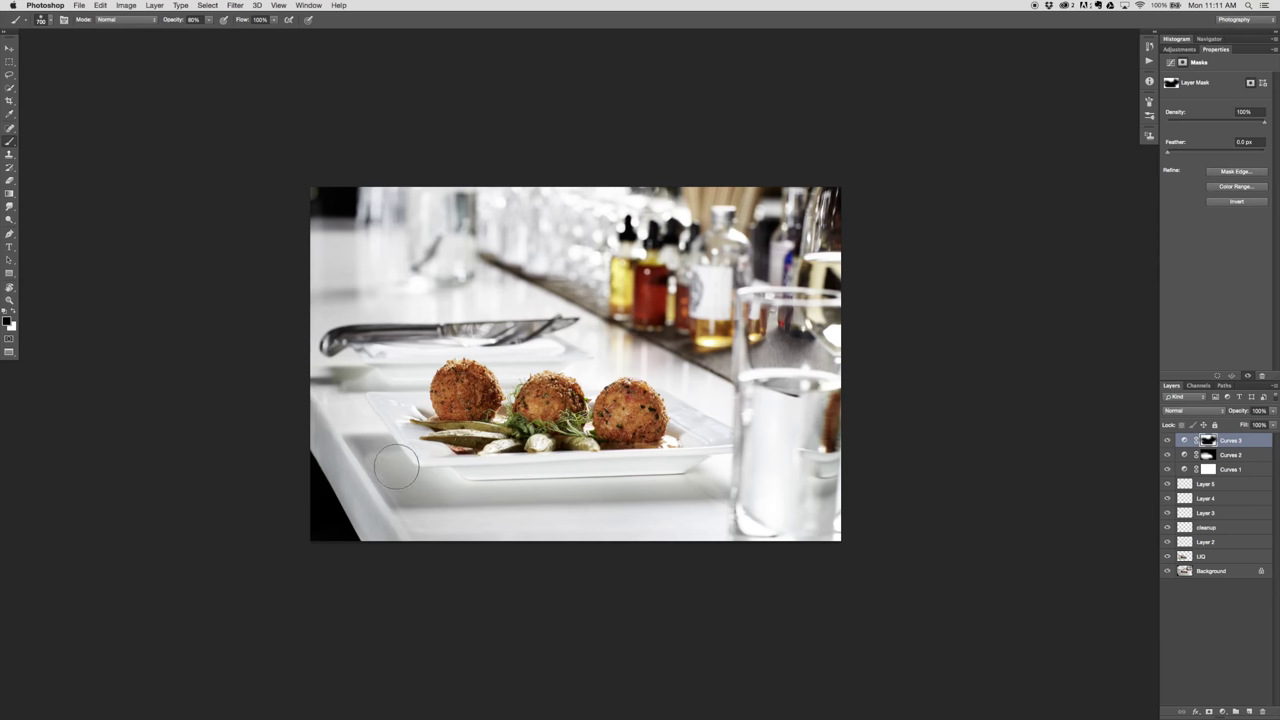
{"action": "key", "text": "v"}
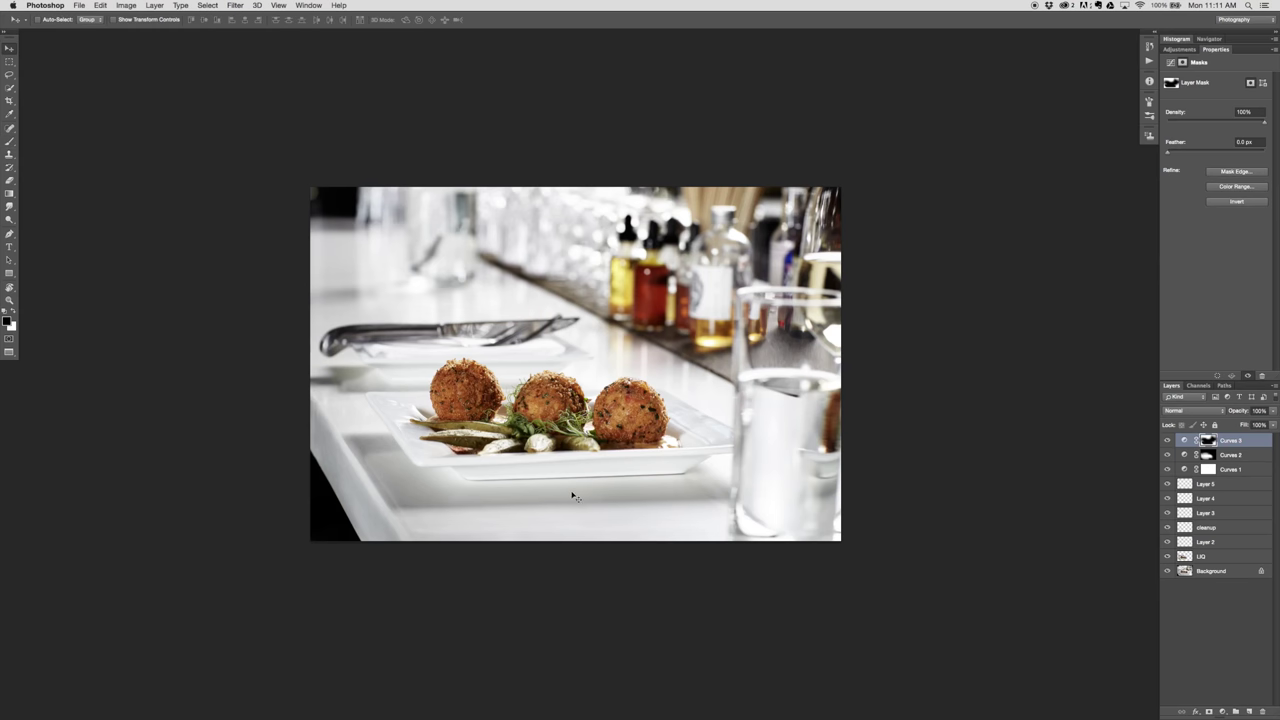
- Add a new layer above Layer 5 and name it "shadow simple"
{"action": "left_click", "coordinate": [1238, 486]}
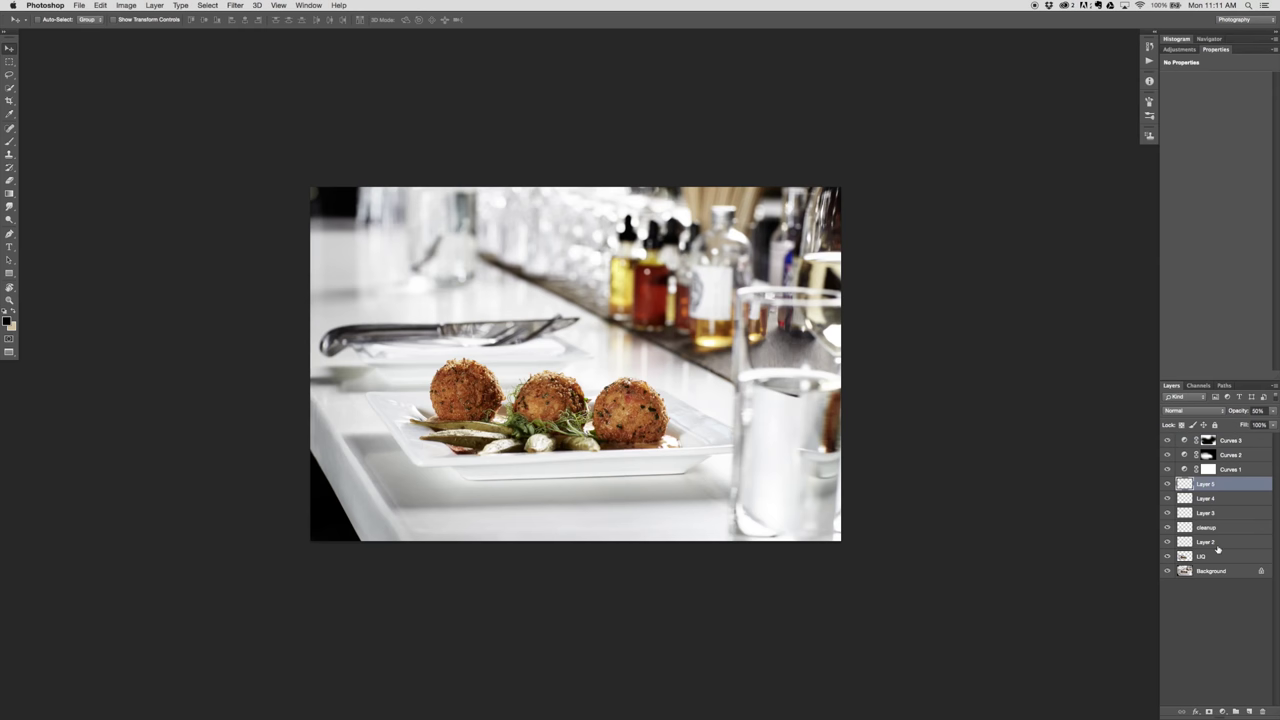
{"action": "left_click", "coordinate": [1250, 711]}
{"action": "key", "text": "s"}
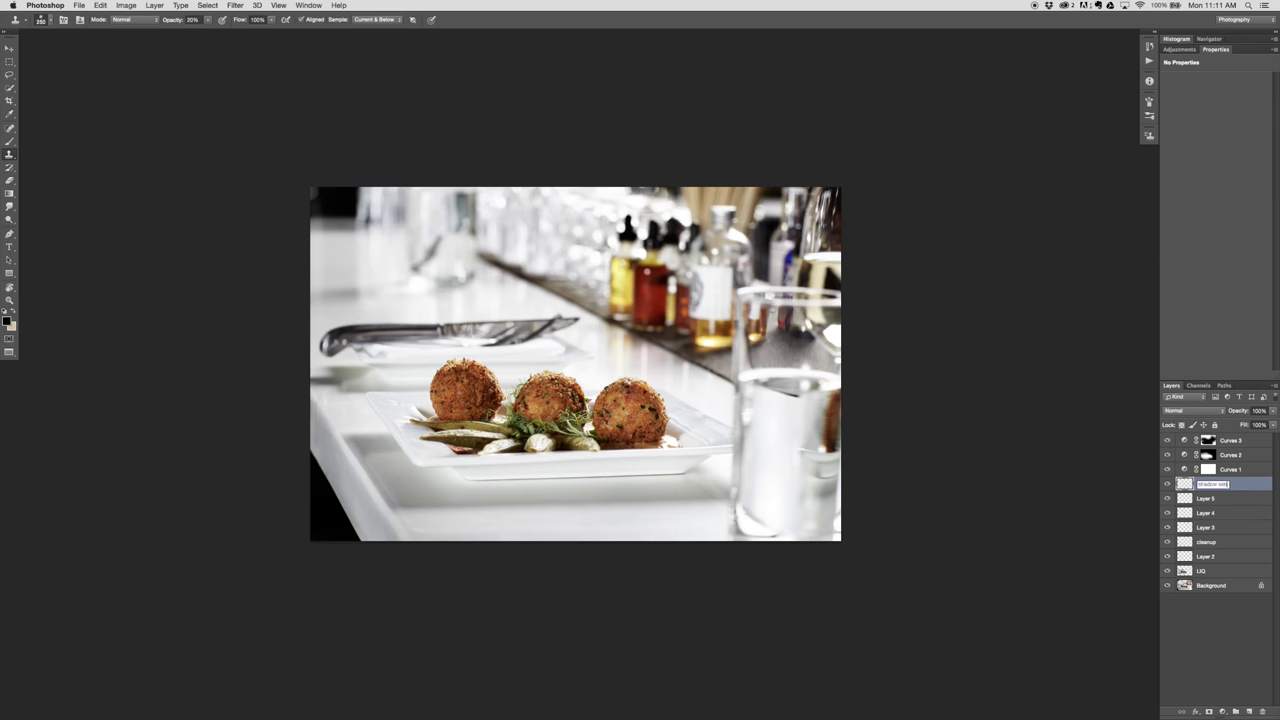
{"action": "key", "text": "Return"}
- Clone-stamp over the light reflection in the tabletop shadow beside the plate's left corner
{"action": "key", "text": "super+plus"}
{"action": "key", "text": "super+plus"}
{"action": "key", "text": "super+plus"}
{"action": "mouse_move", "coordinate": [412, 639]}
{"action": "left_mouse_down"}
{"action": "mouse_move", "coordinate": [746, 496]}
{"action": "mouse_move", "coordinate": [924, 464]}
{"action": "left_mouse_up"}
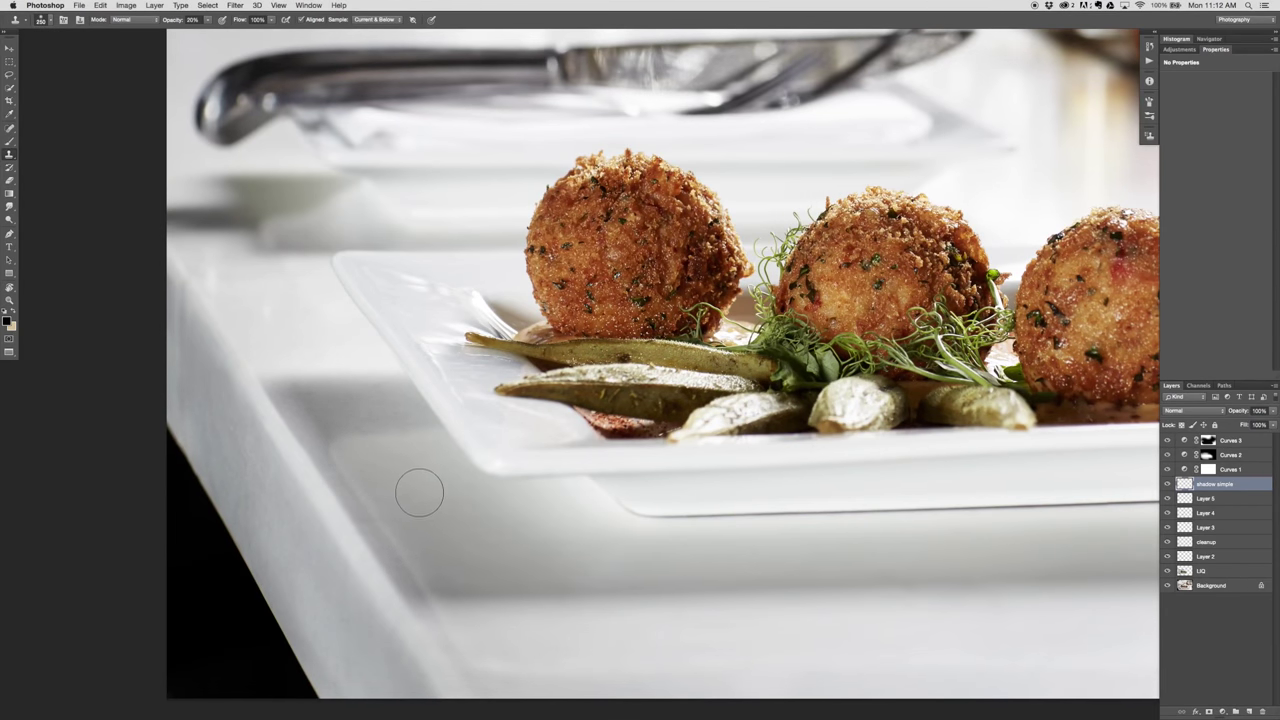
{"action": "left_click", "coordinate": [355, 463]}
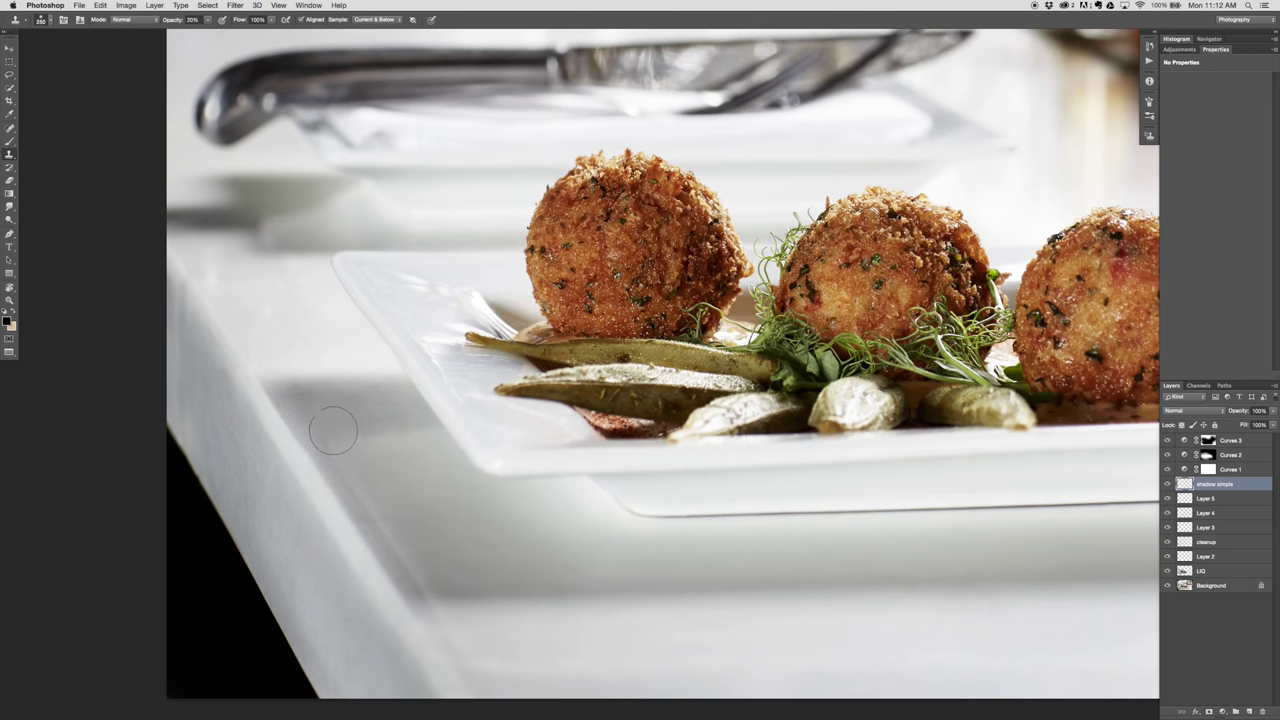
{"action": "key", "text": "3"}
{"action": "mouse_move", "coordinate": [338, 440]}
{"action": "left_mouse_down"}
{"action": "mouse_move", "coordinate": [323, 428]}
{"action": "mouse_move", "coordinate": [371, 463]}
{"action": "mouse_move", "coordinate": [416, 431]}
{"action": "left_mouse_up"}
- Smooth the remaining shadow transitions left of and below the plate with a 175 px Clone Stamp at 20% opacity
{"action": "key", "text": "bracketleft"}
{"action": "key", "text": "bracketleft"}
{"action": "key", "text": "bracketleft"}
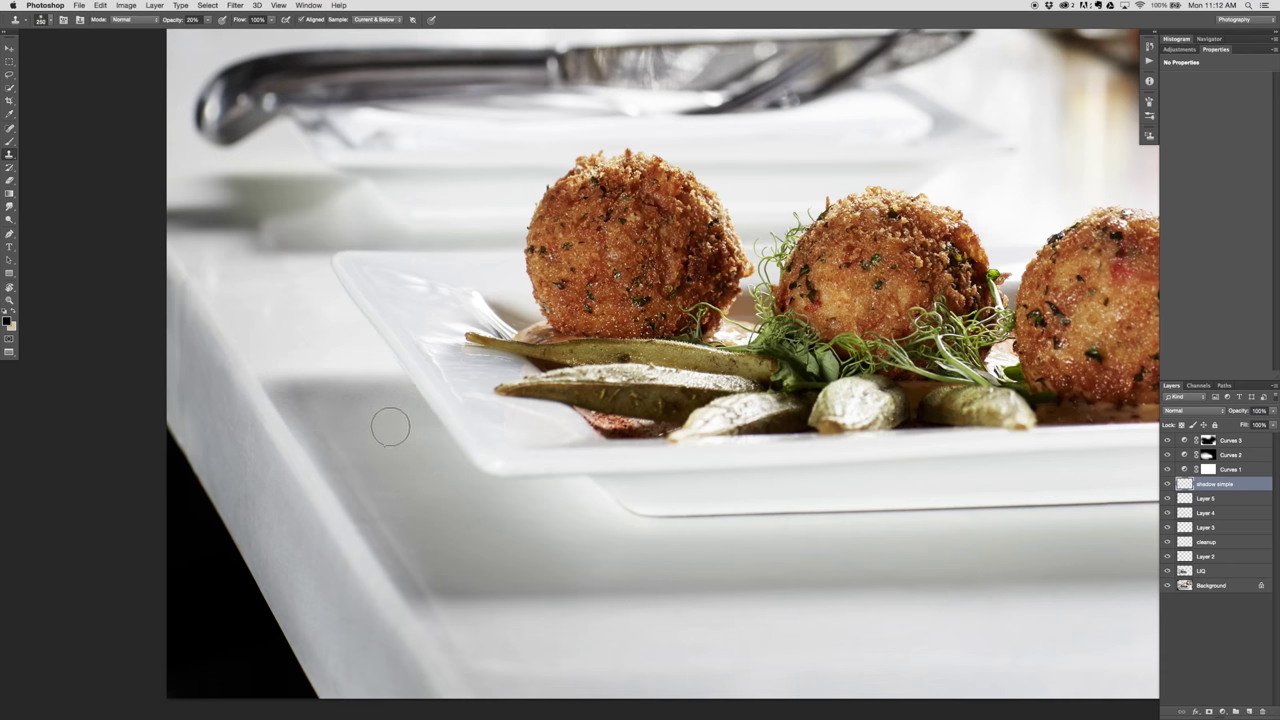
{"action": "key", "text": "2"}
{"action": "key", "text": "0"}
{"action": "left_click", "coordinate": [340, 418], "text": "alt"}
{"action": "mouse_move", "coordinate": [325, 434]}
{"action": "left_mouse_down"}
{"action": "mouse_move", "coordinate": [412, 573]}
{"action": "mouse_move", "coordinate": [358, 488]}
{"action": "left_mouse_up"}
{"action": "left_click", "coordinate": [497, 540], "text": "alt"}
{"action": "left_click", "coordinate": [526, 536]}
- Clone-stamp the uneven shadow on the tabletop between the plate's right end and the water glass
{"action": "scroll", "coordinate": [259, 430], "scroll_direction": "right", "scroll_amount": 10}
{"action": "scroll", "coordinate": [259, 430], "scroll_direction": "down", "scroll_amount": 3}
{"action": "scroll", "coordinate": [259, 430], "scroll_direction": "right", "scroll_amount": 2}
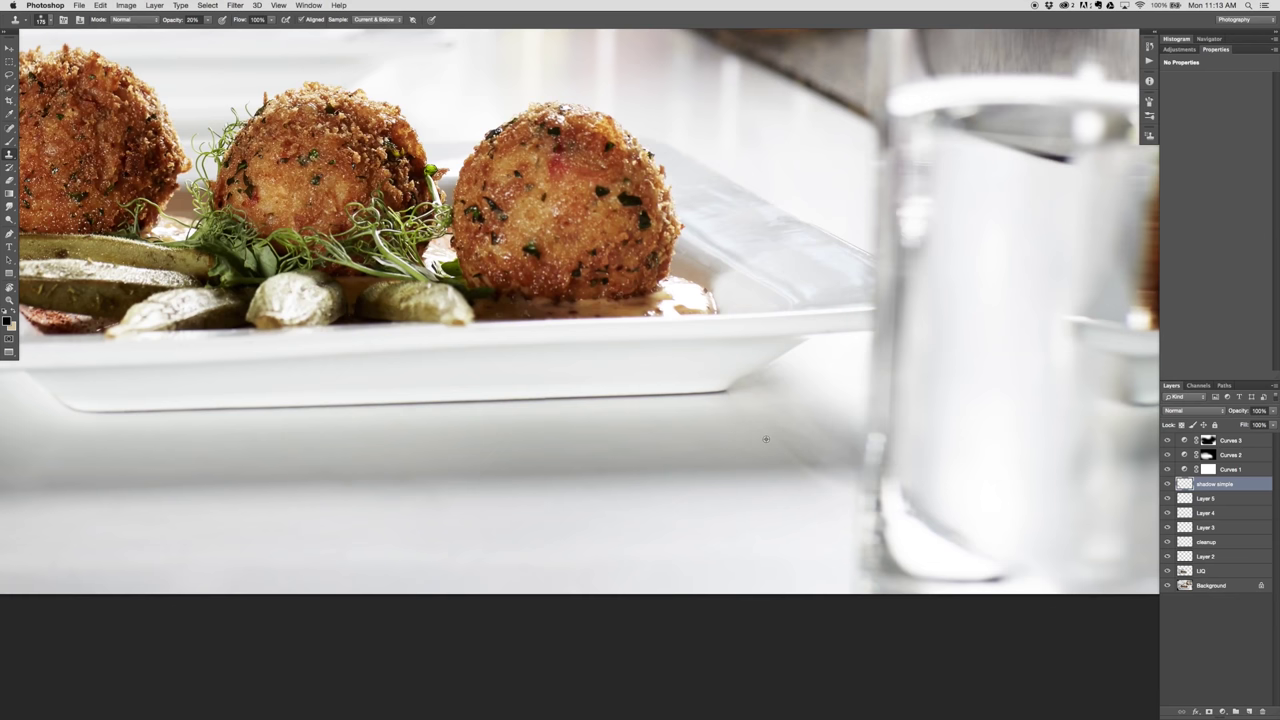
{"action": "left_click", "coordinate": [766, 439], "text": "alt"}
{"action": "left_click_drag", "start_coordinate": [718, 445], "coordinate": [706, 430]}
{"action": "left_click", "coordinate": [729, 427], "text": "alt"}
{"action": "left_click", "coordinate": [690, 426]}
{"action": "left_click", "coordinate": [744, 442], "text": "alt"}
{"action": "left_click_drag", "start_coordinate": [786, 446], "coordinate": [797, 450]}
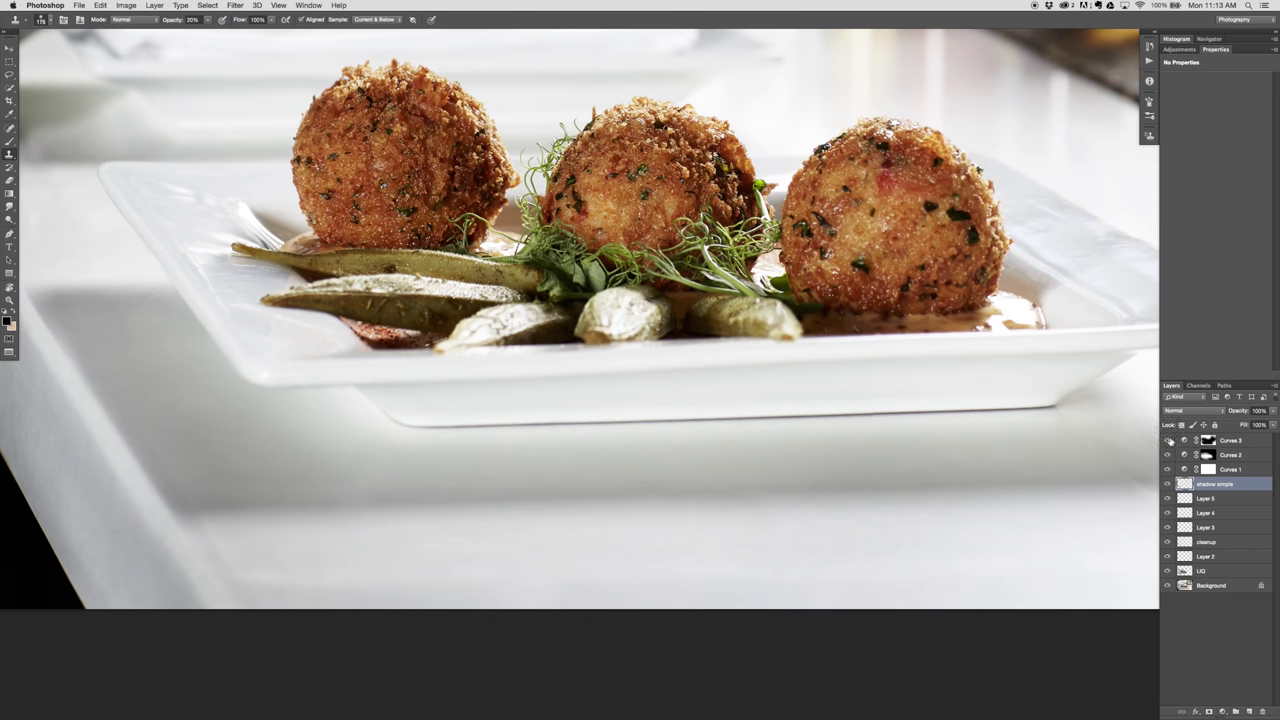
- Hide the three Curves layers and add a new layer above "shadow simple" for brush painting
{"action": "left_click", "coordinate": [1167, 469]}
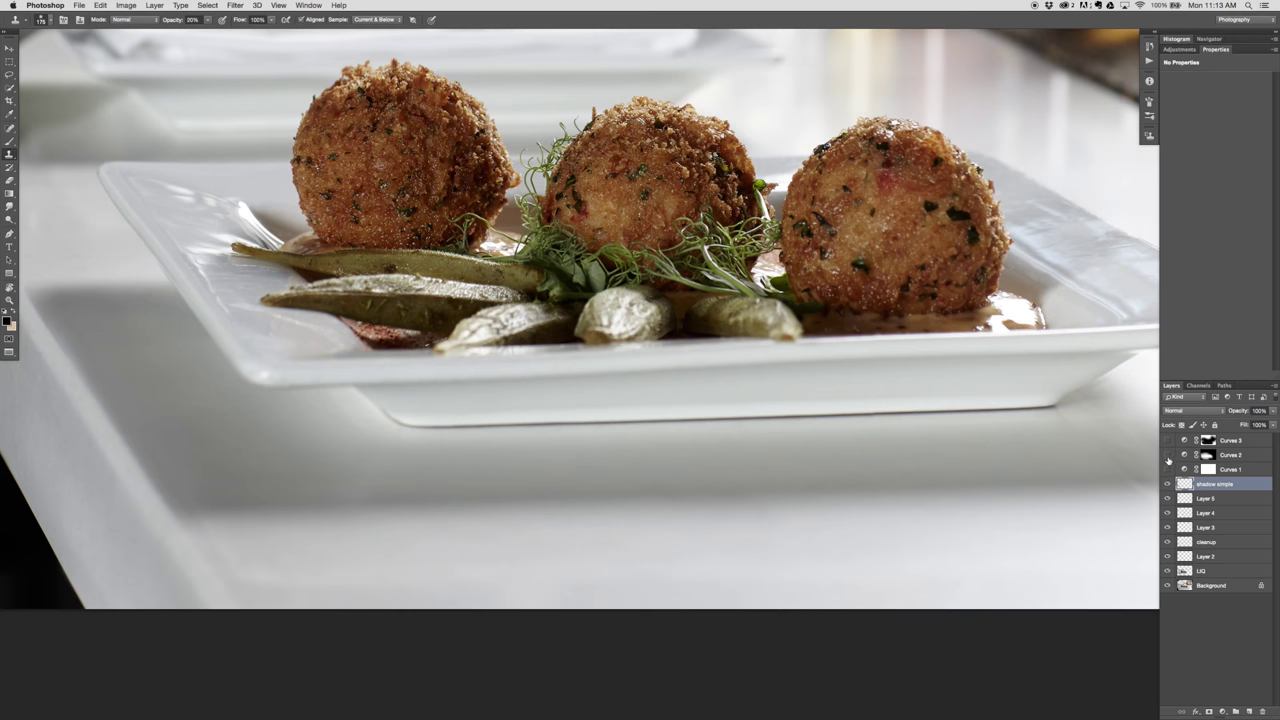
{"action": "left_click", "coordinate": [1250, 711]}
{"action": "key", "text": "b"}
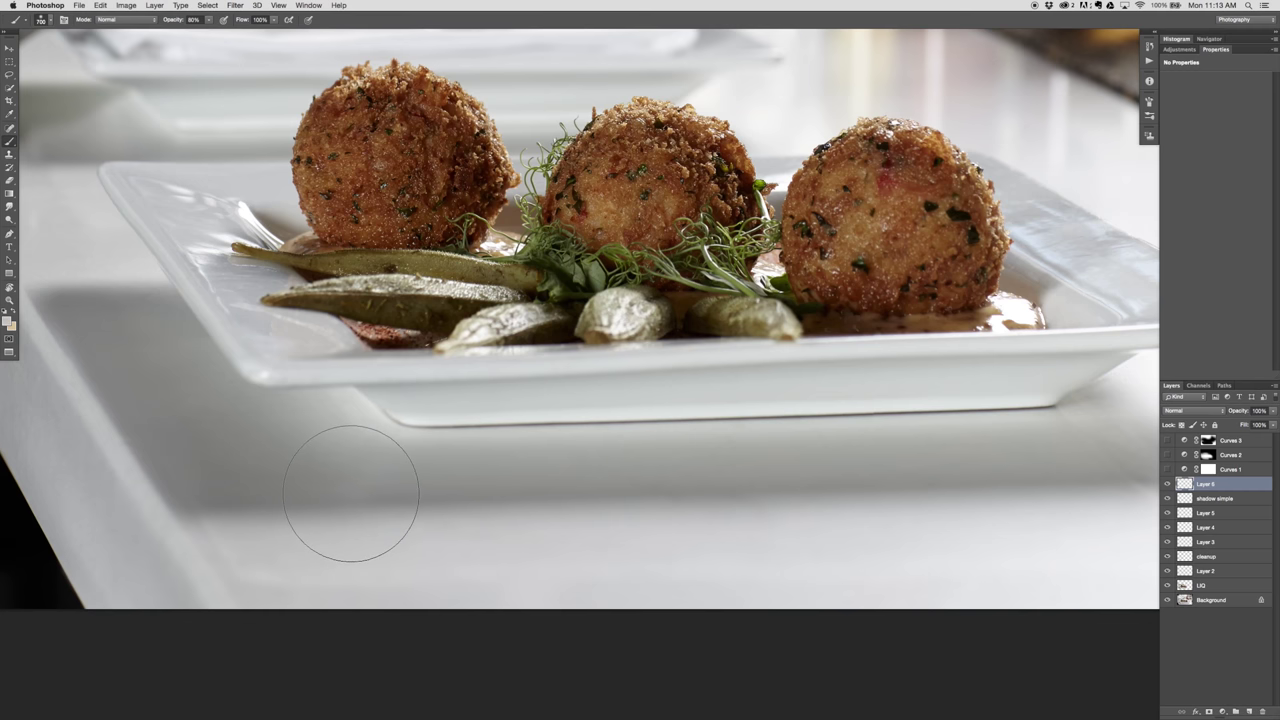
- Soften the shadow edges on the tabletop below and left of the plate with a 400 px Brush at 10% opacity
{"action": "key", "text": "1"}
{"action": "key", "text": "bracketleft"}
{"action": "key", "text": "bracketleft"}
{"action": "key", "text": "bracketleft"}
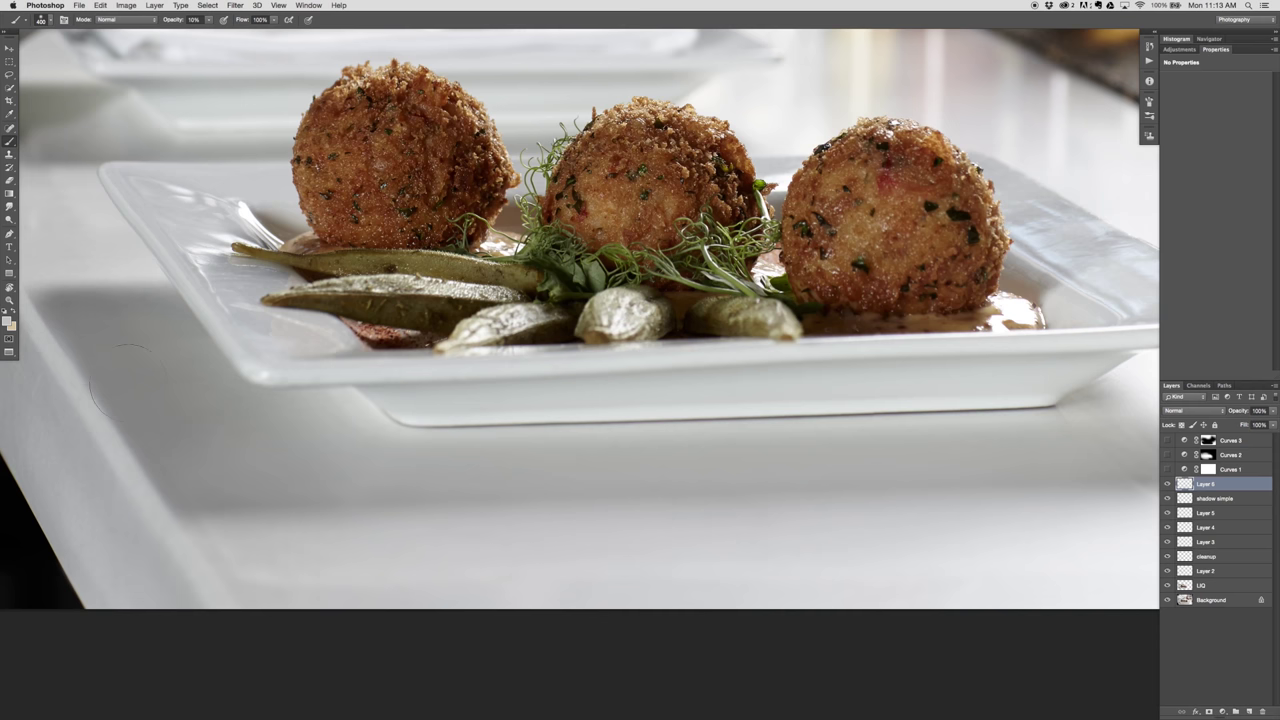
{"action": "key", "text": "bracketright"}
{"action": "key", "text": "bracketright"}
{"action": "key", "text": "bracketright"}
{"action": "key", "text": "bracketleft"}
{"action": "key", "text": "bracketleft"}
{"action": "key", "text": "bracketleft"}
{"action": "scroll", "coordinate": [240, 415], "scroll_direction": "left", "scroll_amount": 5}
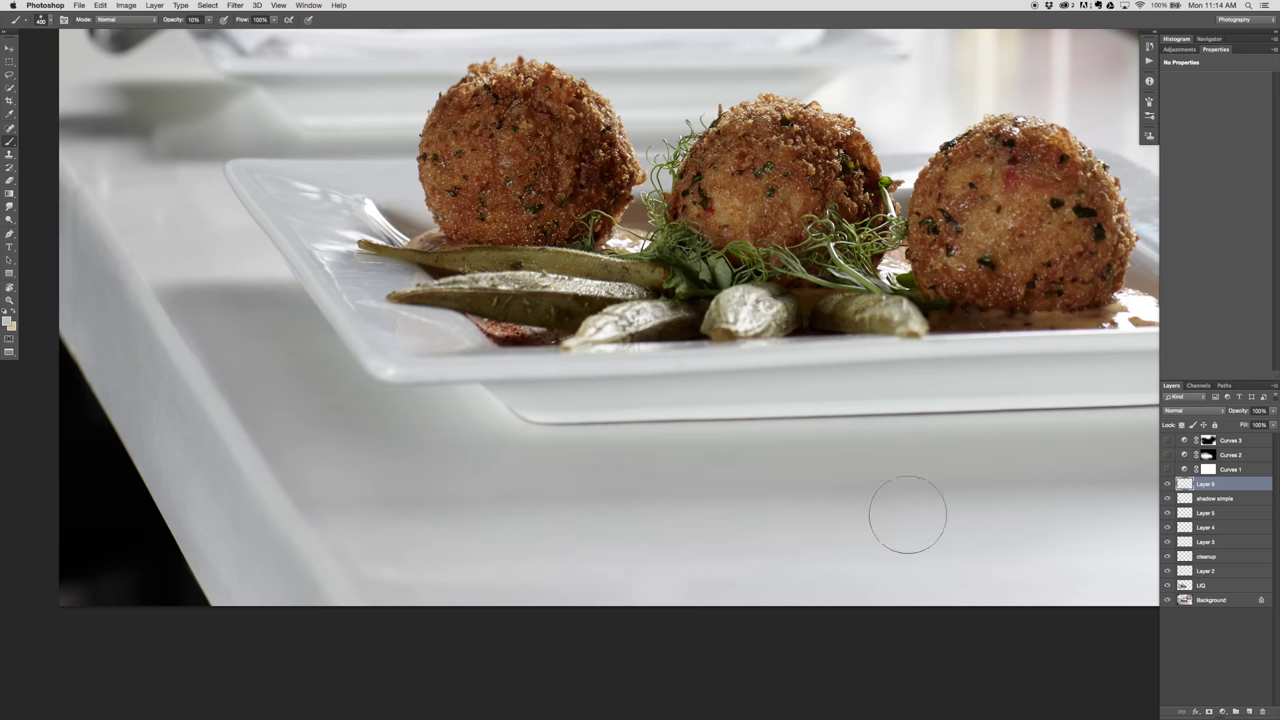
{"action": "left_click_drag", "start_coordinate": [1065, 514], "coordinate": [919, 506]}
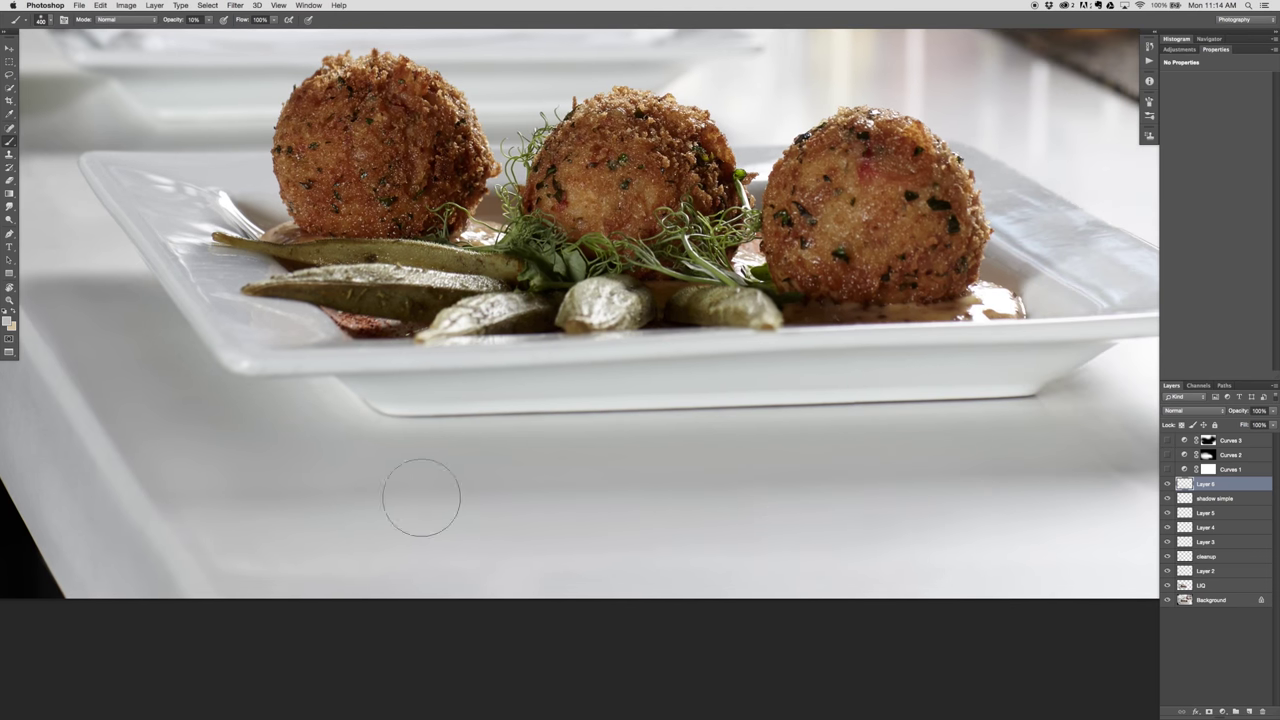
{"action": "scroll", "coordinate": [421, 497], "scroll_direction": "right", "scroll_amount": 10}
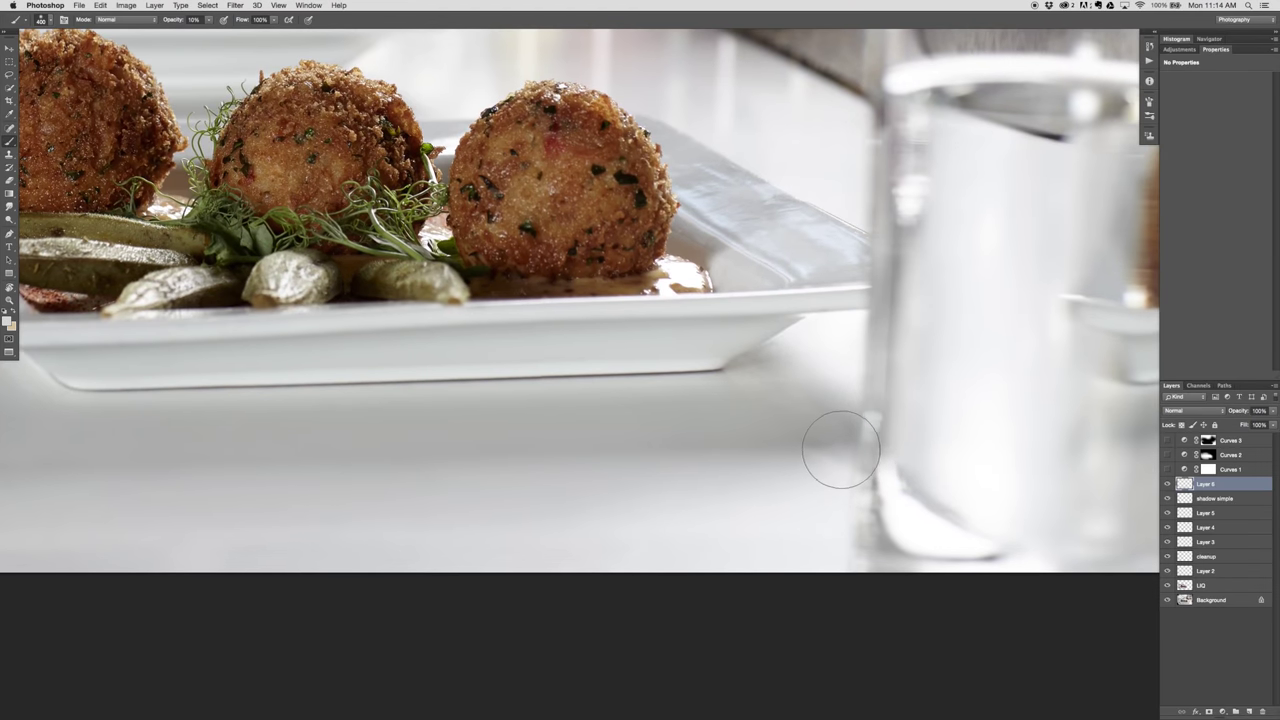
{"action": "scroll", "coordinate": [551, 480], "scroll_direction": "left", "scroll_amount": 10}
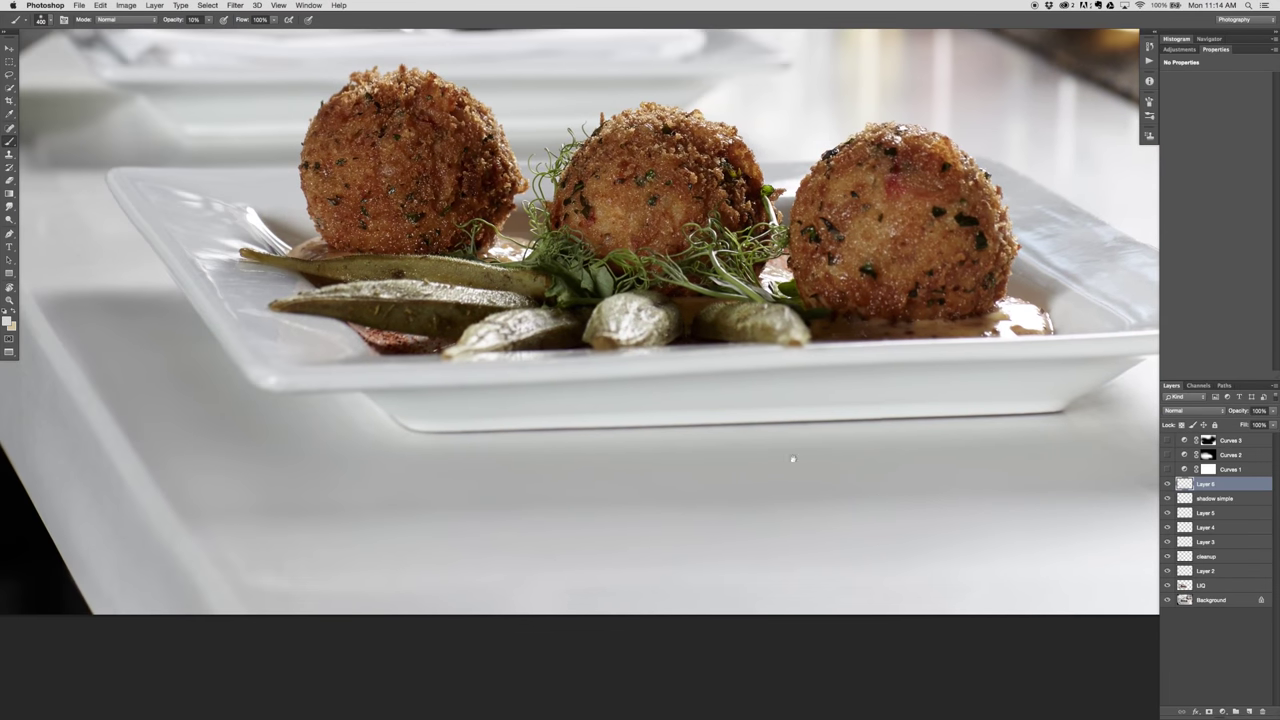
- Show the three Curves layers again and compare the whole image with and without the painted shadow layer
{"action": "left_click_drag", "start_coordinate": [1172, 441], "coordinate": [1165, 493]}
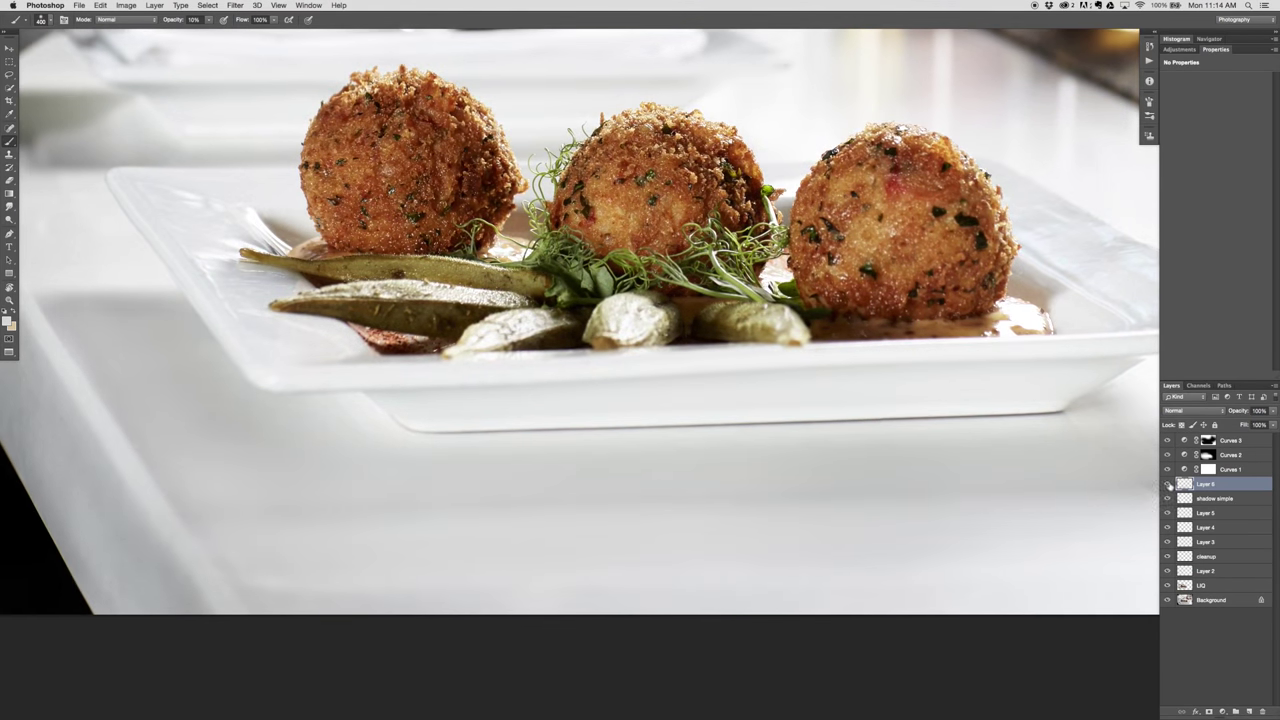
{"action": "left_click", "coordinate": [1168, 486]}
{"action": "left_click", "coordinate": [1168, 486]}
{"action": "left_click", "coordinate": [1167, 487]}
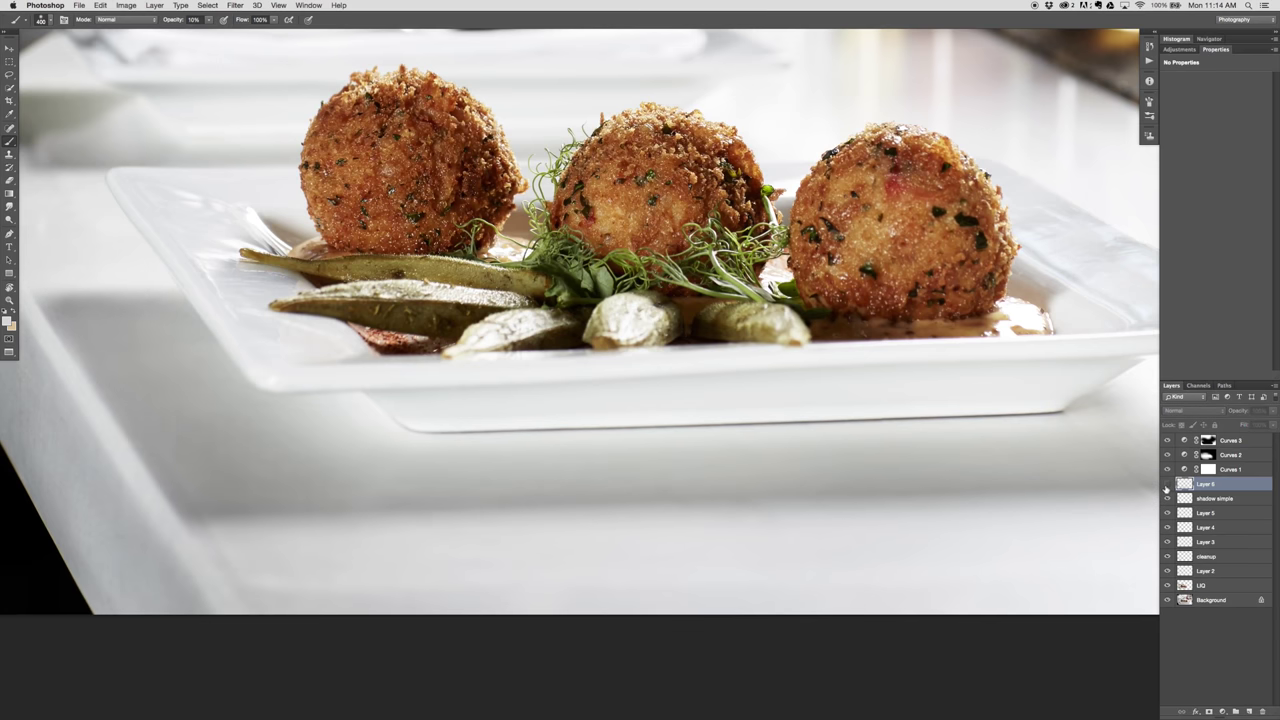
{"action": "left_click", "coordinate": [1166, 488]}
{"action": "key", "text": "super+0"}
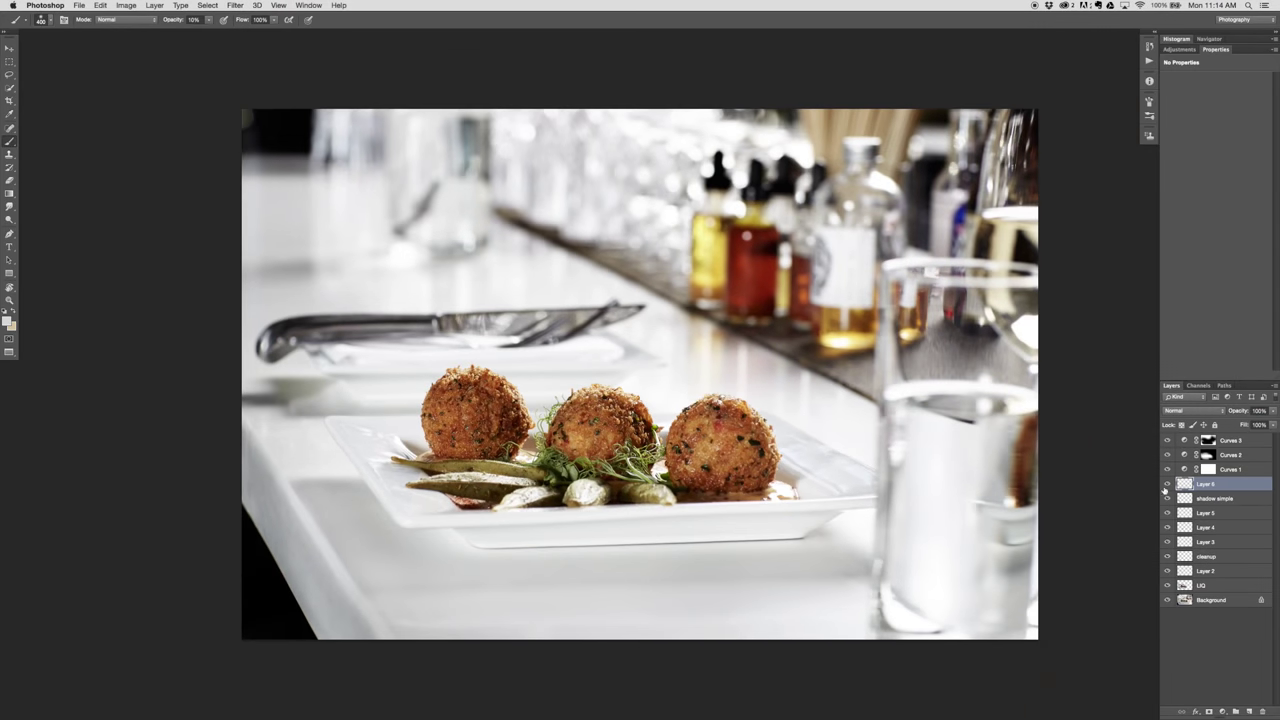
{"action": "left_click", "coordinate": [1166, 488]}
{"action": "left_click", "coordinate": [1166, 488]}
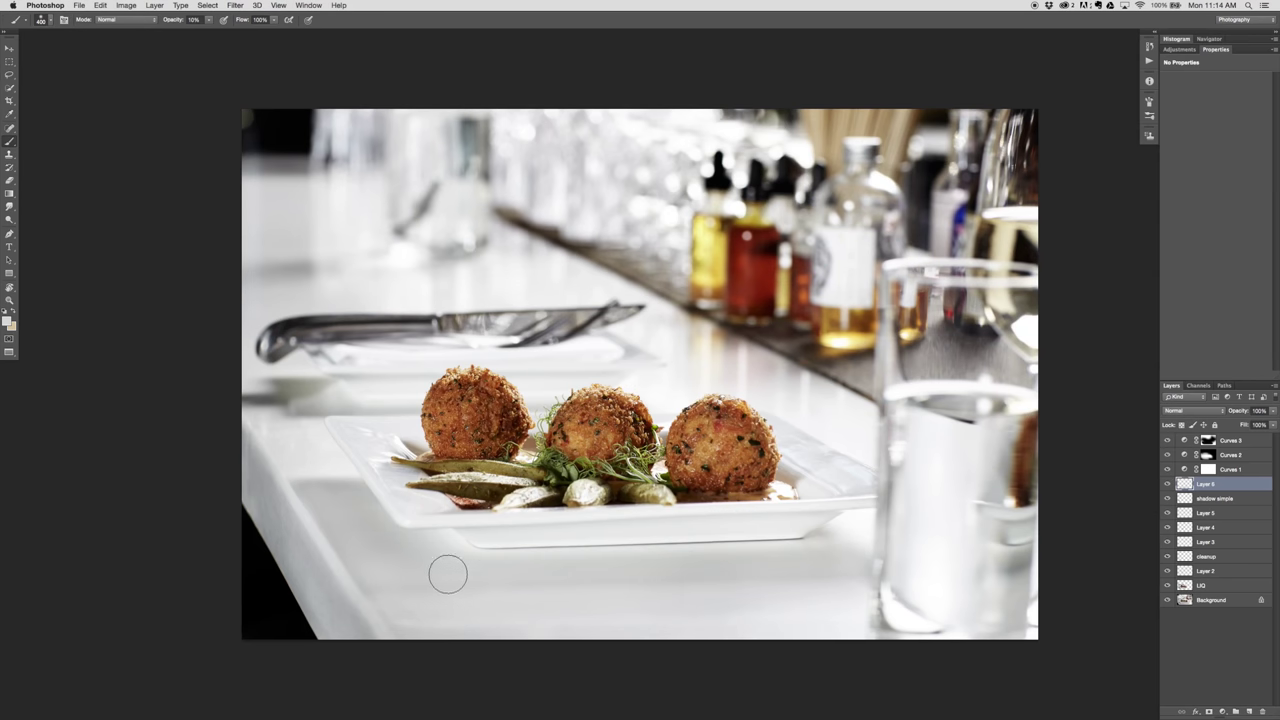
- Clone-stamp the tabletop's front-left area at 20% opacity and add a new layer above Layer 6
{"action": "key", "text": "s"}
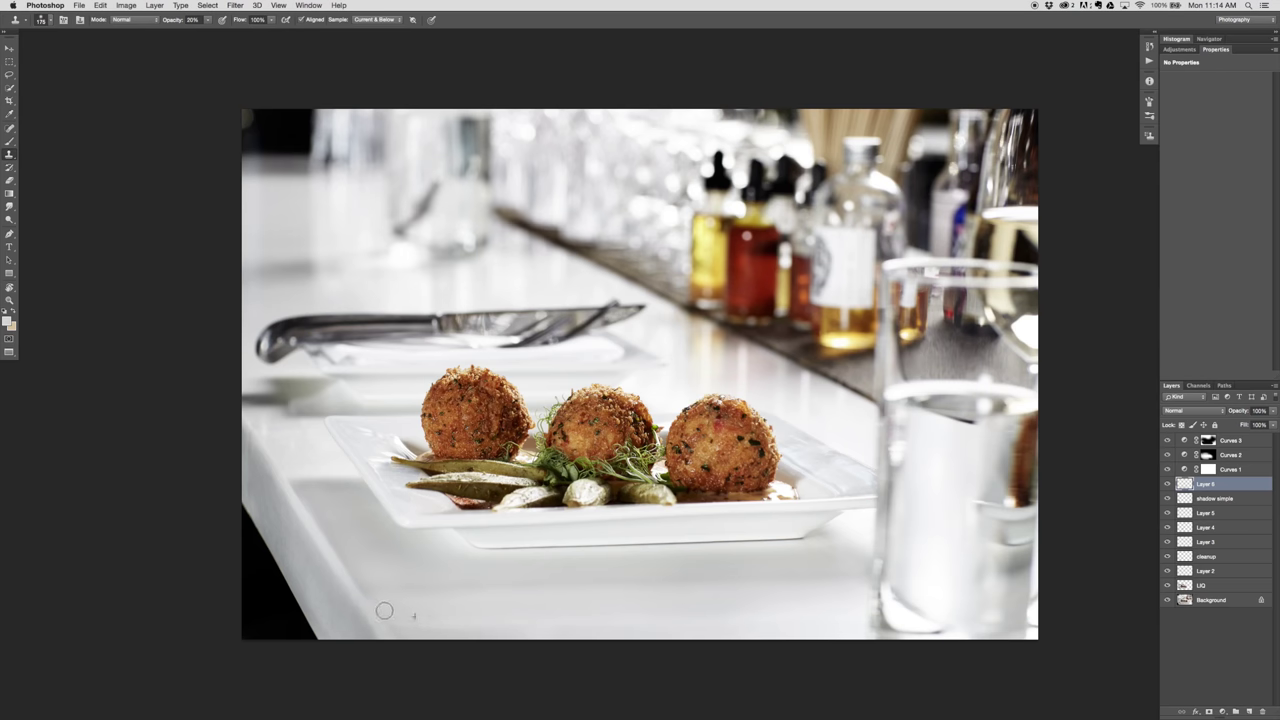
{"action": "left_click_drag", "start_coordinate": [403, 617], "coordinate": [383, 604]}
{"action": "left_click", "coordinate": [1249, 712]}
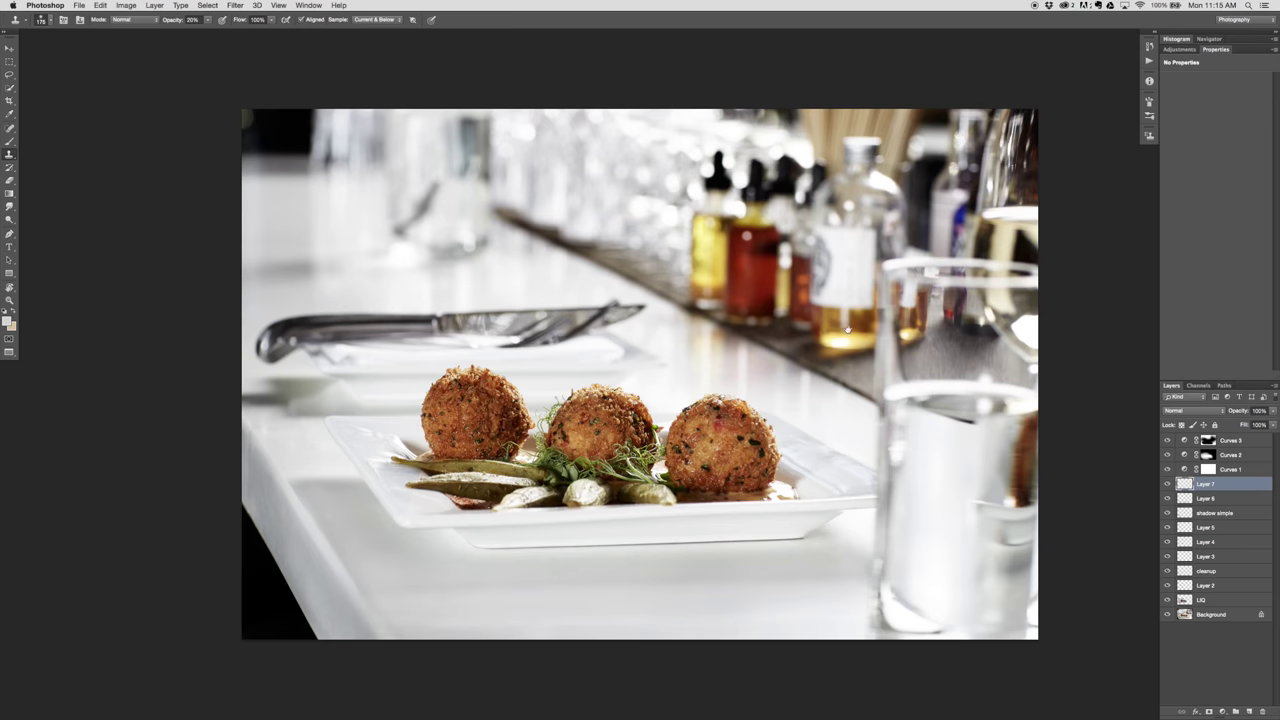
- Clone-stamp the distracting reflections on the yellow and red bottles in the background, using 50% and 10% opacity
{"action": "left_click_drag", "start_coordinate": [847, 328], "coordinate": [813, 334]}
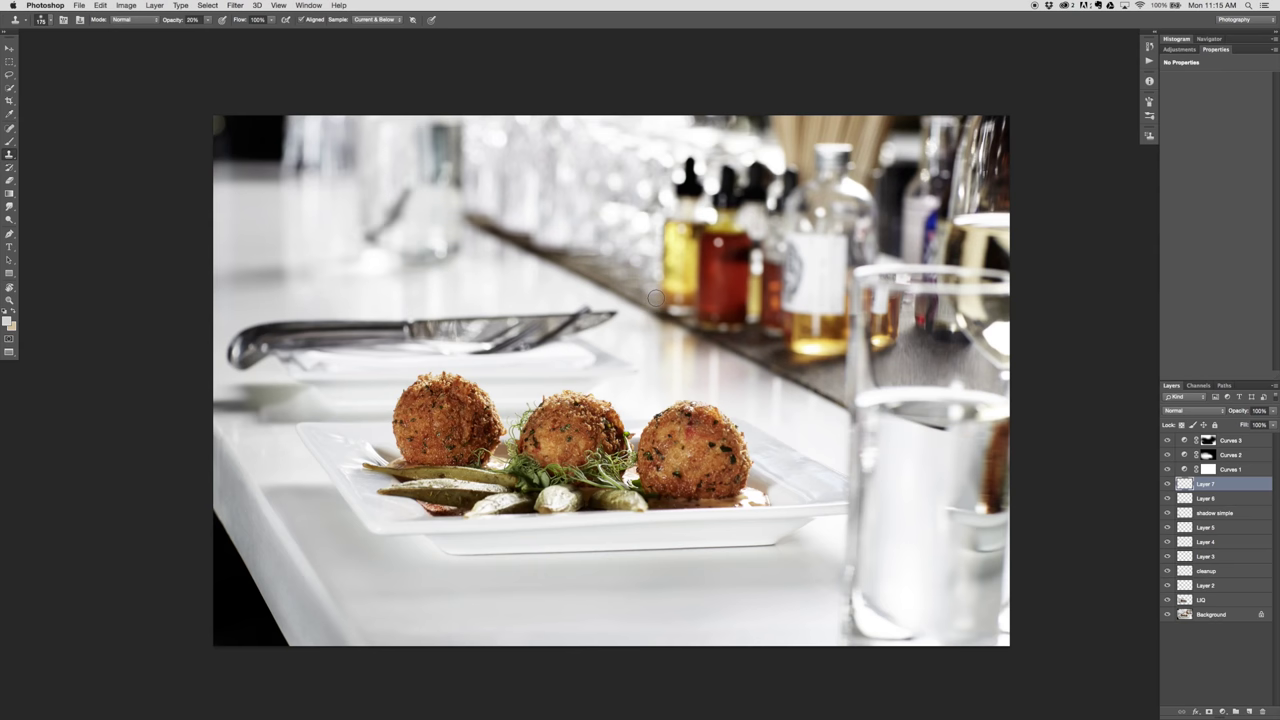
{"action": "key", "text": "super+plus"}
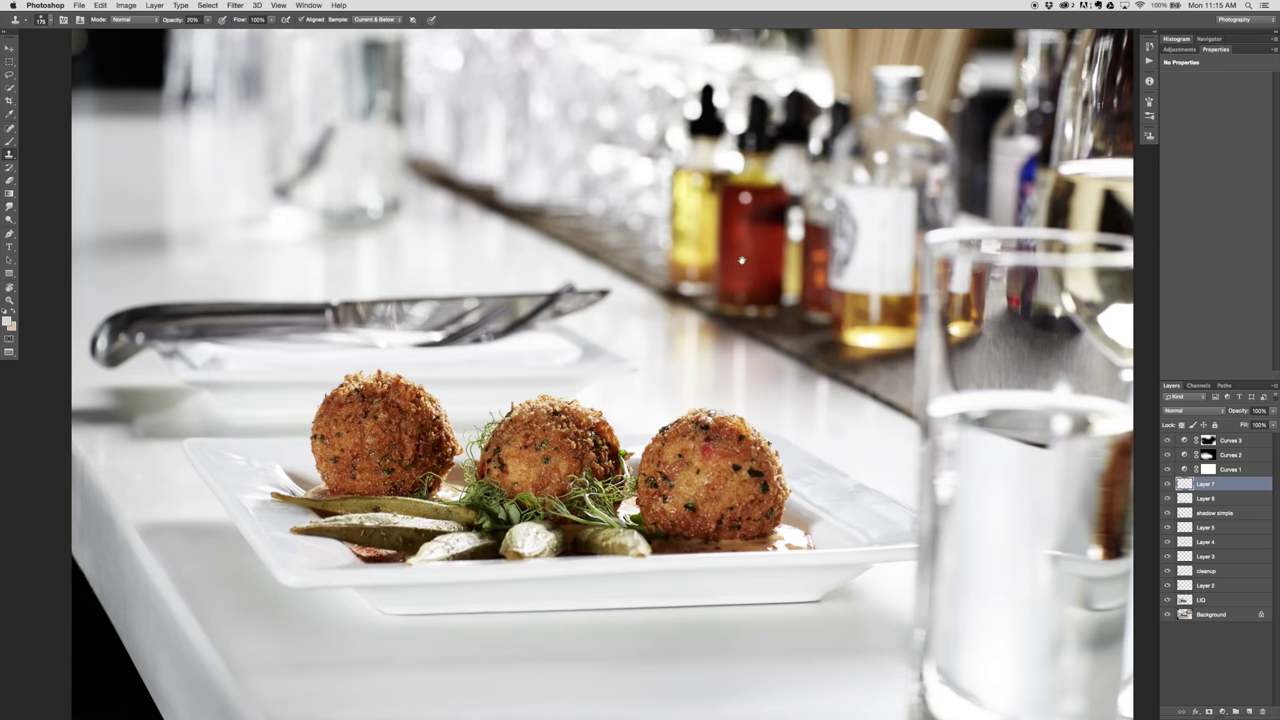
{"action": "left_click_drag", "start_coordinate": [741, 263], "coordinate": [668, 357]}
{"action": "key", "text": "5"}
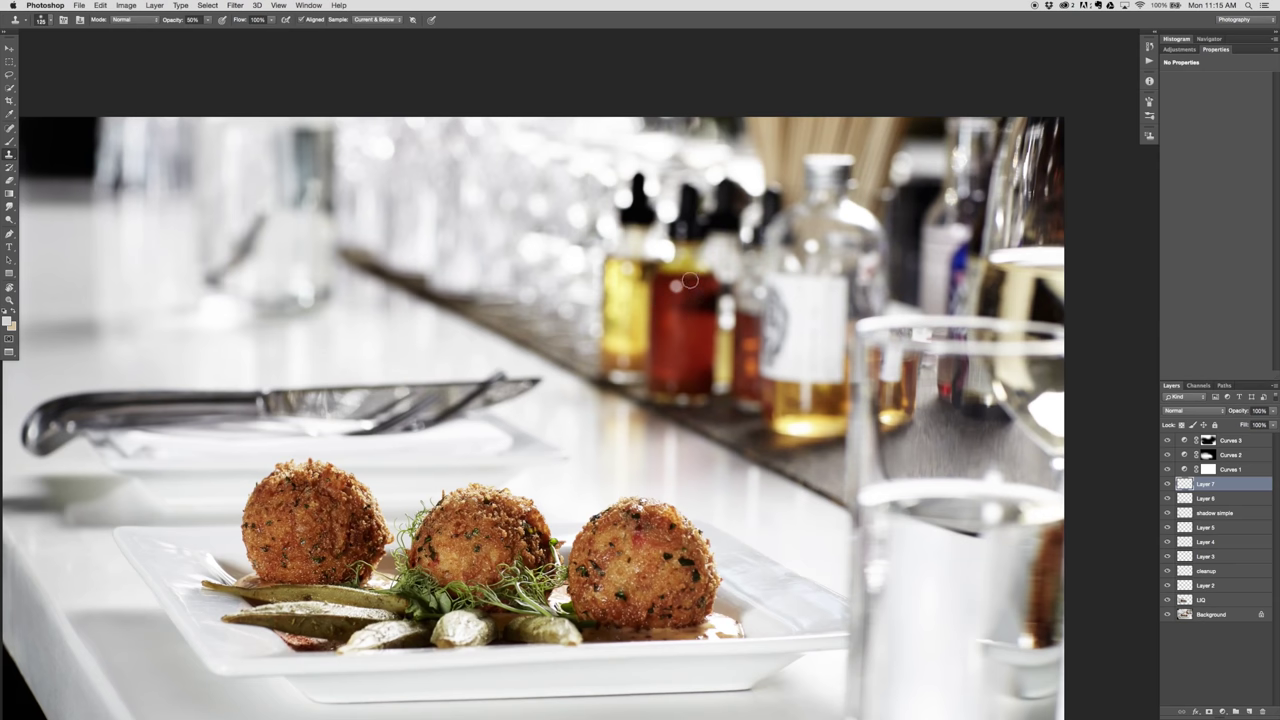
{"action": "key", "text": "0"}
{"action": "left_click", "coordinate": [625, 287], "text": "alt"}
{"action": "mouse_move", "coordinate": [628, 270]}
{"action": "left_mouse_down"}
{"action": "mouse_move", "coordinate": [624, 294]}
{"action": "mouse_move", "coordinate": [622, 269]}
{"action": "left_mouse_up"}
{"action": "key", "text": "1"}
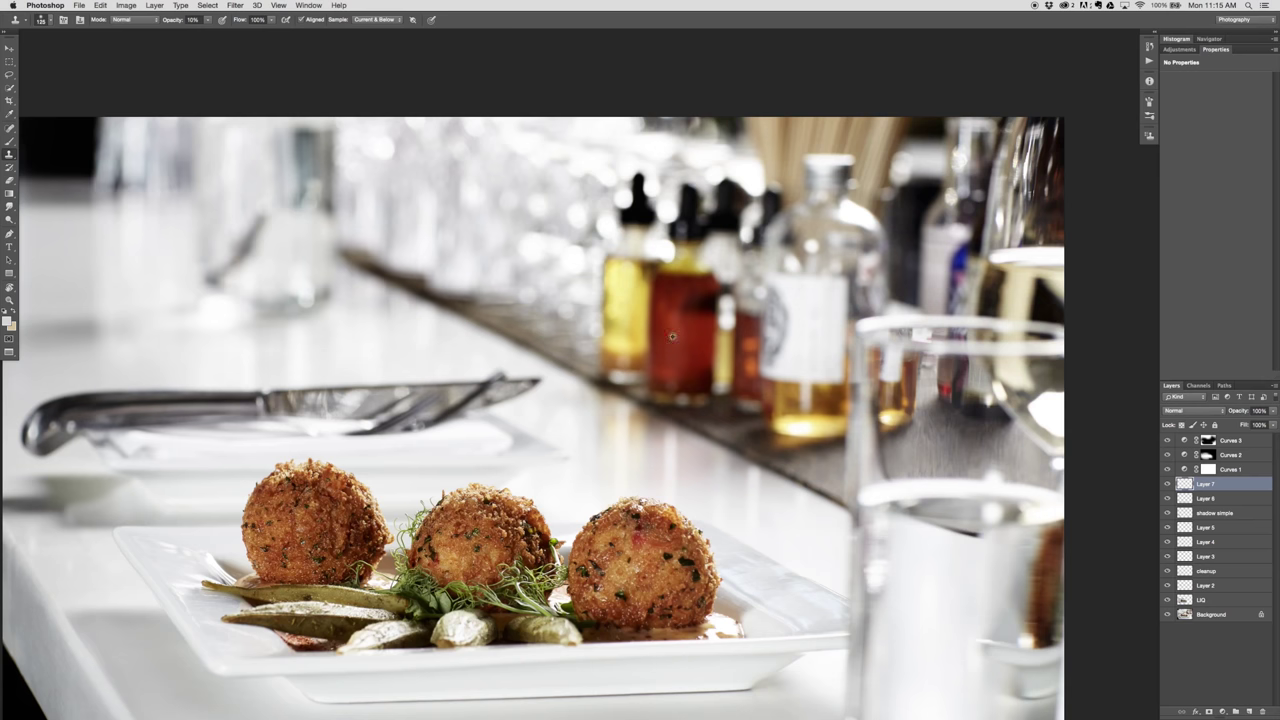
{"action": "left_click_drag", "start_coordinate": [716, 403], "coordinate": [749, 279]}
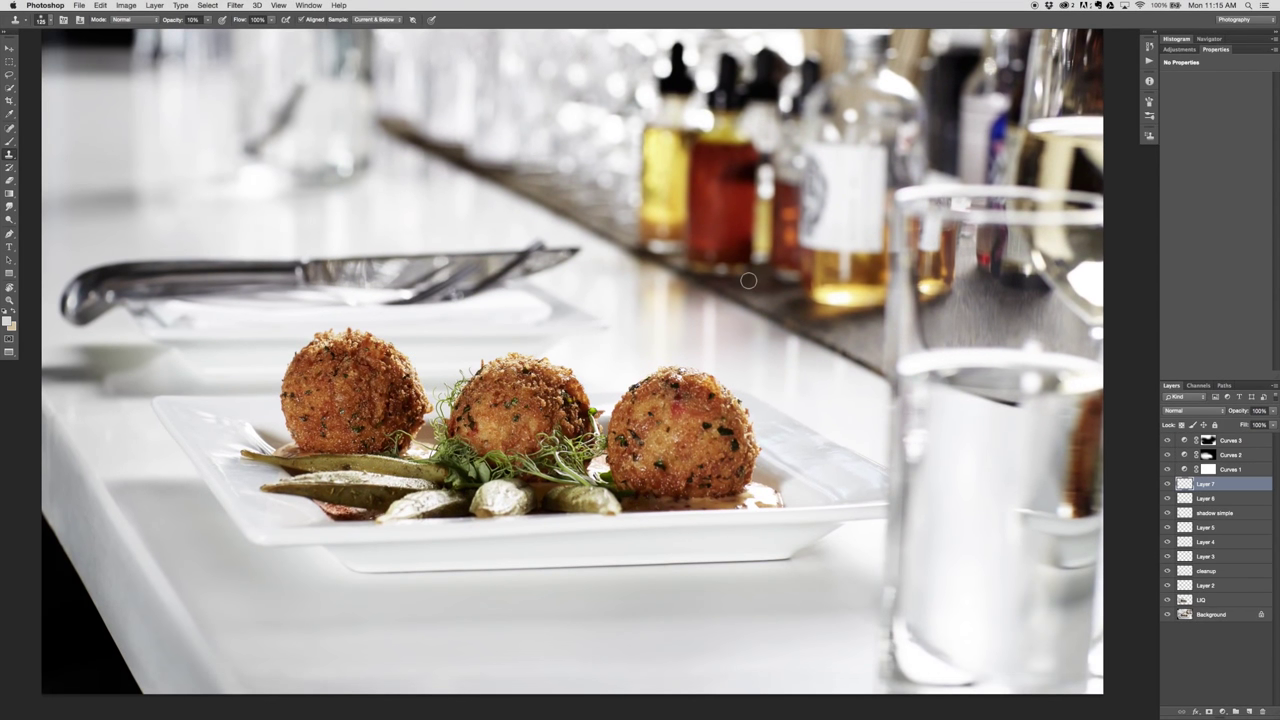
- Add a Hue/Saturation adjustment layer above Layer 7 with hue +12 and saturation +30
{"action": "key", "text": "v"}
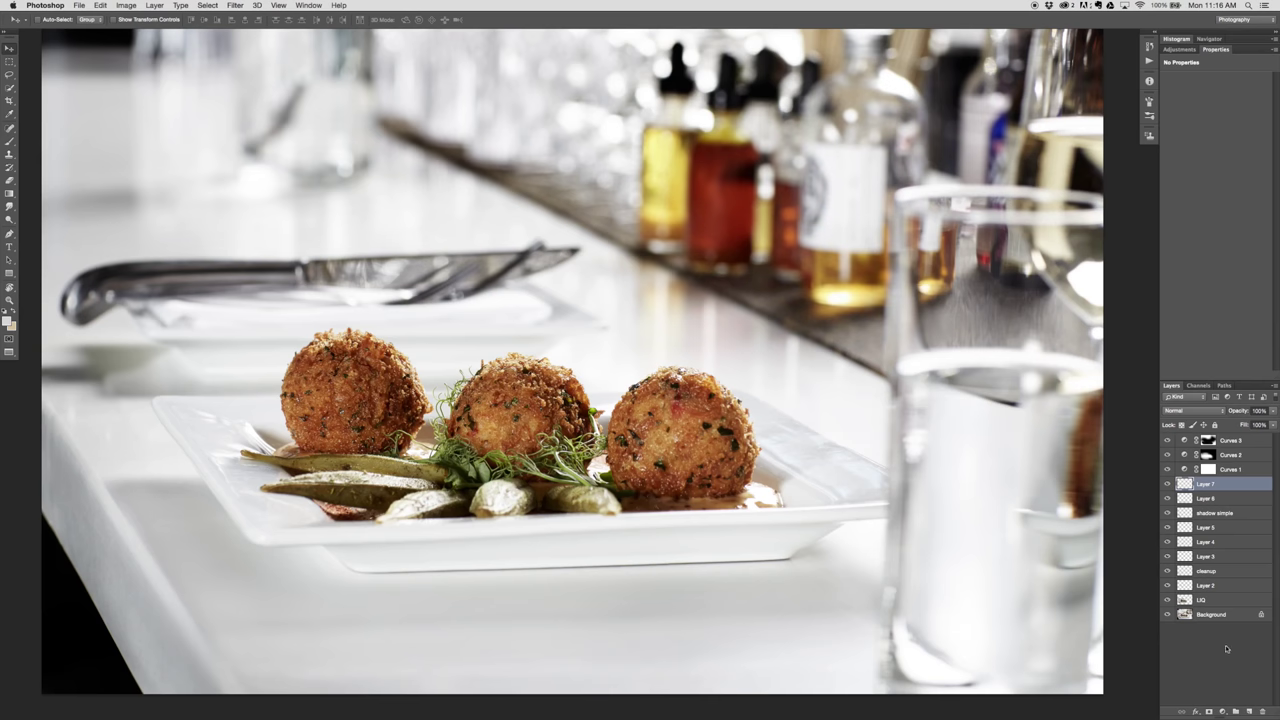
{"action": "left_click", "coordinate": [1222, 711]}
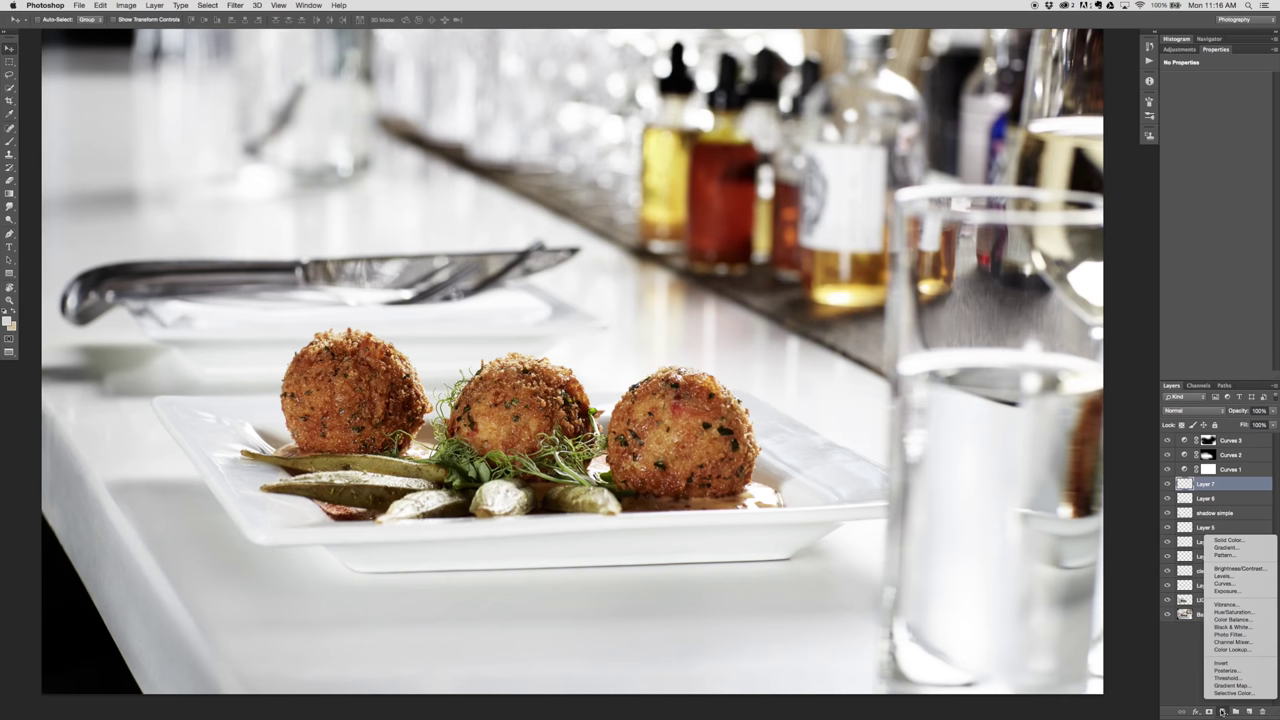
{"action": "left_click", "coordinate": [1254, 612]}
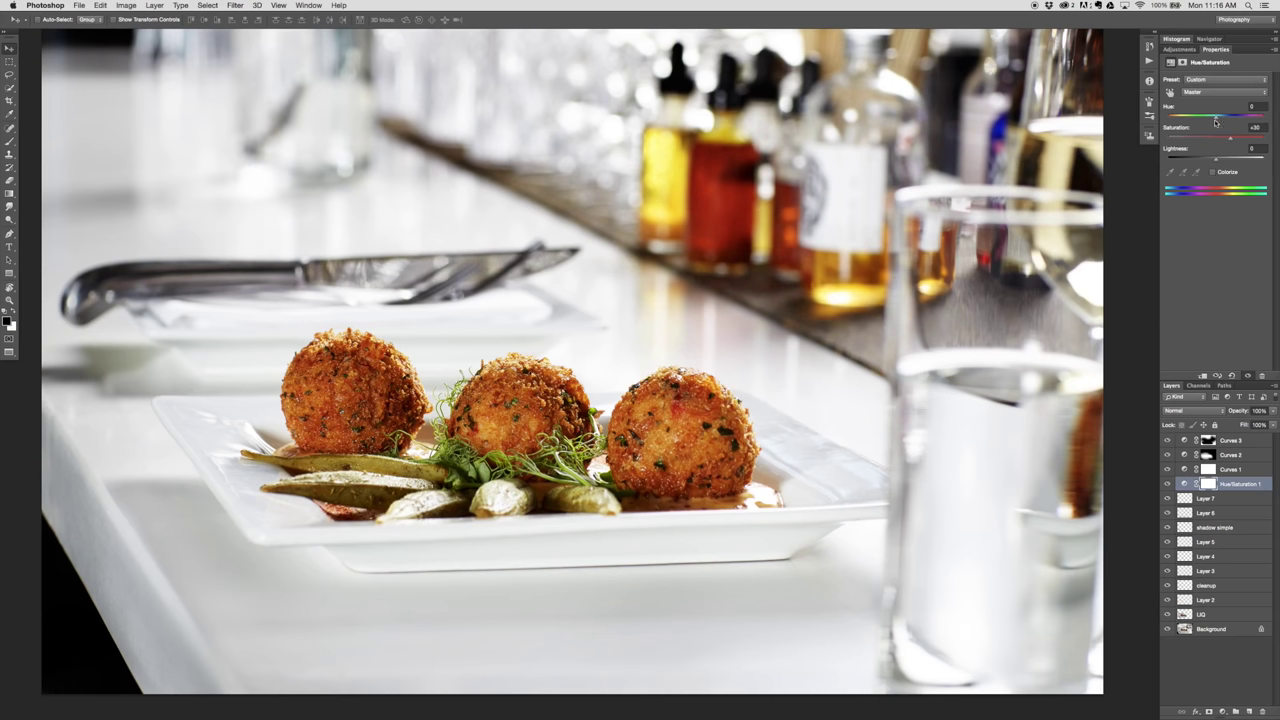
{"action": "left_click_drag", "start_coordinate": [1217, 120], "coordinate": [1223, 119]}
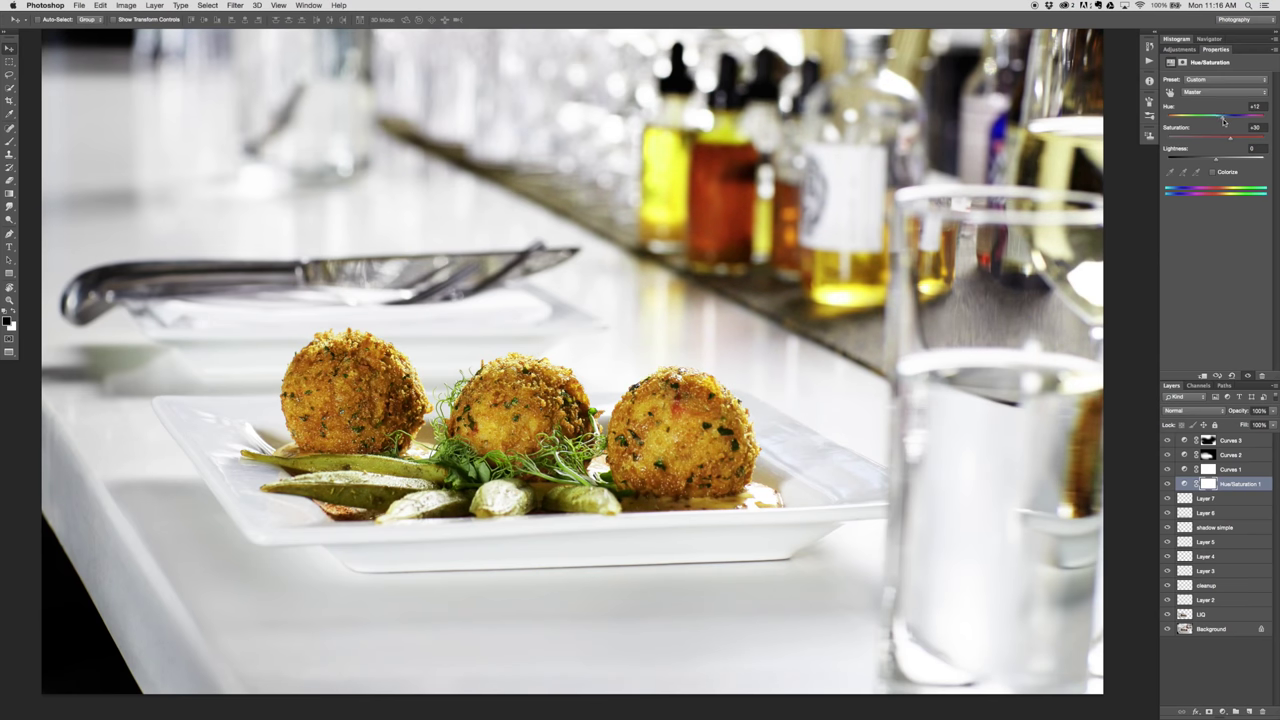
- Compare the image with and without the Hue/Saturation adjustment, and reset its hue to 0
{"action": "left_click", "coordinate": [1167, 484]}
{"action": "left_click", "coordinate": [1167, 484]}
{"action": "left_click", "coordinate": [1256, 106]}
{"action": "type", "text": "0"}
{"action": "key", "text": "Tab"}
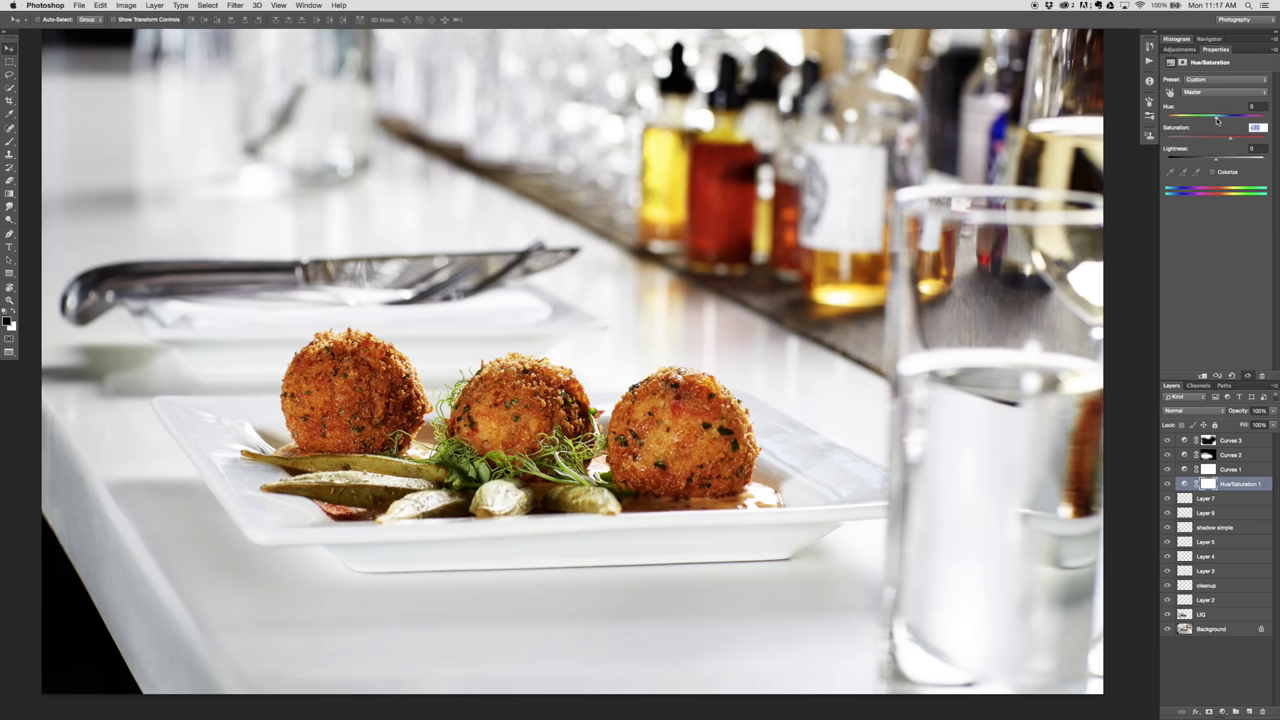
- Set the Hue/Saturation layer's hue to +12 and invert its mask to black
{"action": "left_click_drag", "start_coordinate": [1217, 120], "coordinate": [1227, 120]}
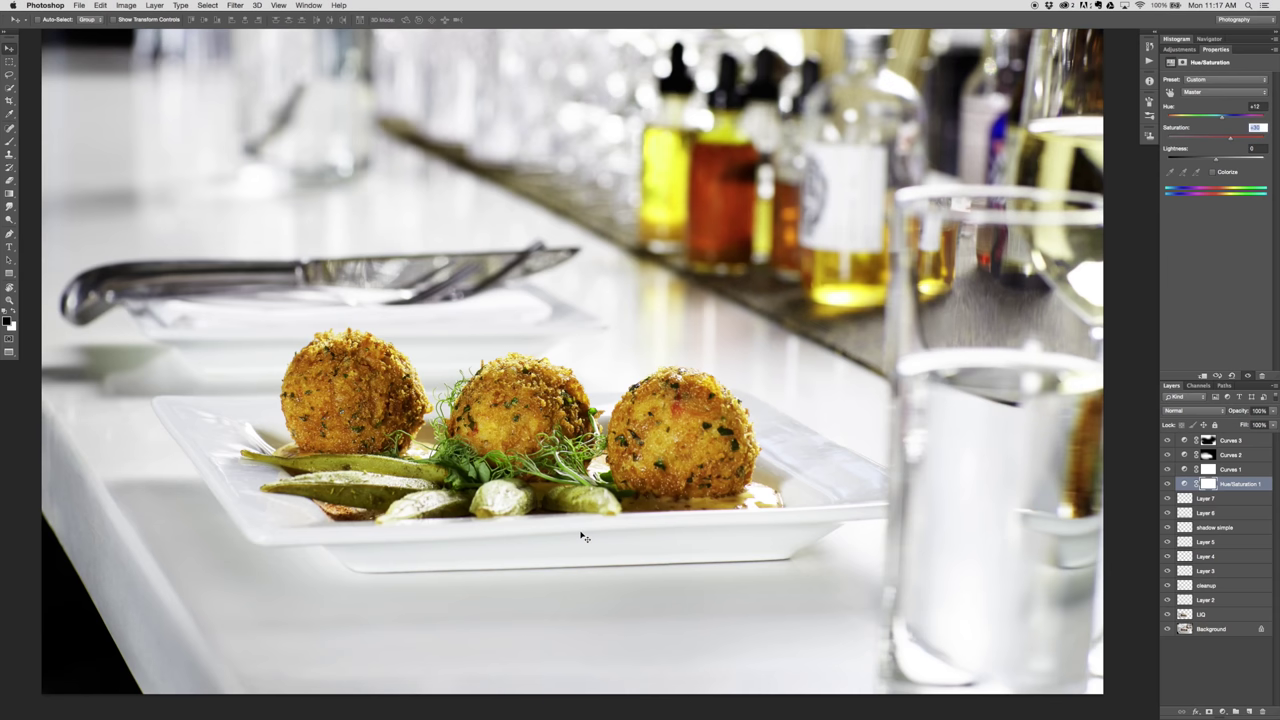
{"action": "key", "text": "super+i"}
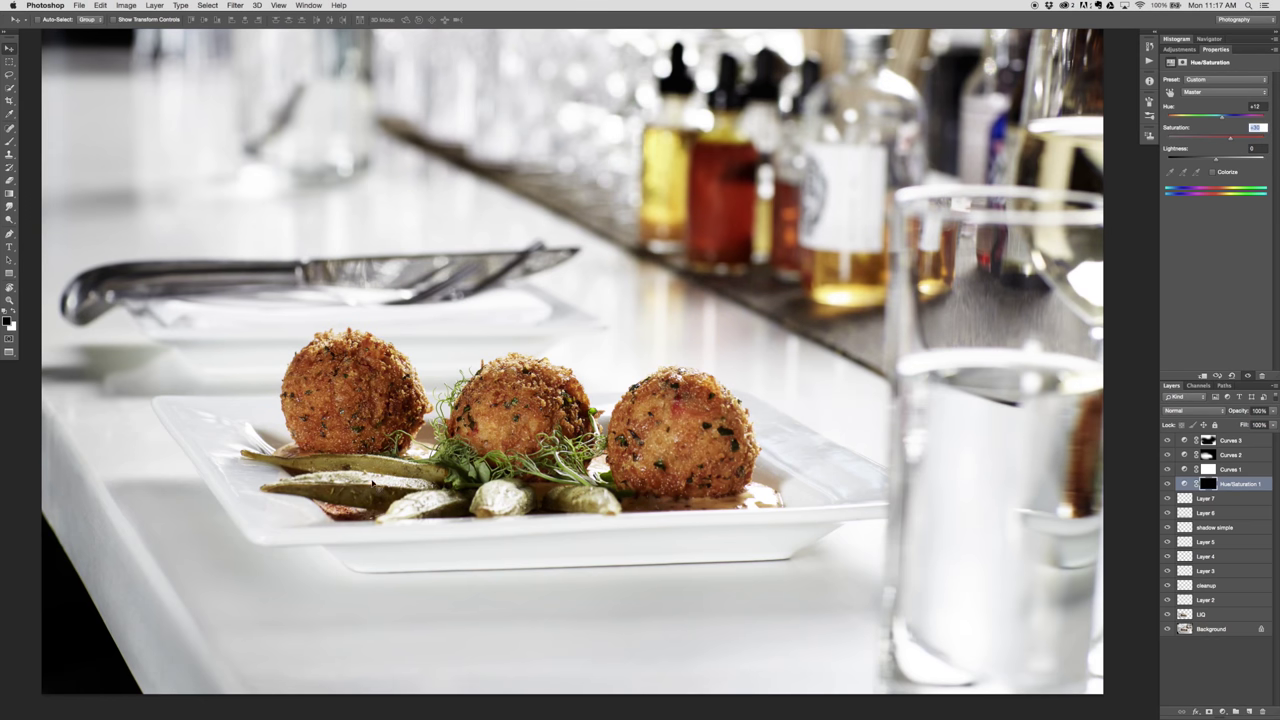
{"action": "left_click", "coordinate": [1224, 495]}
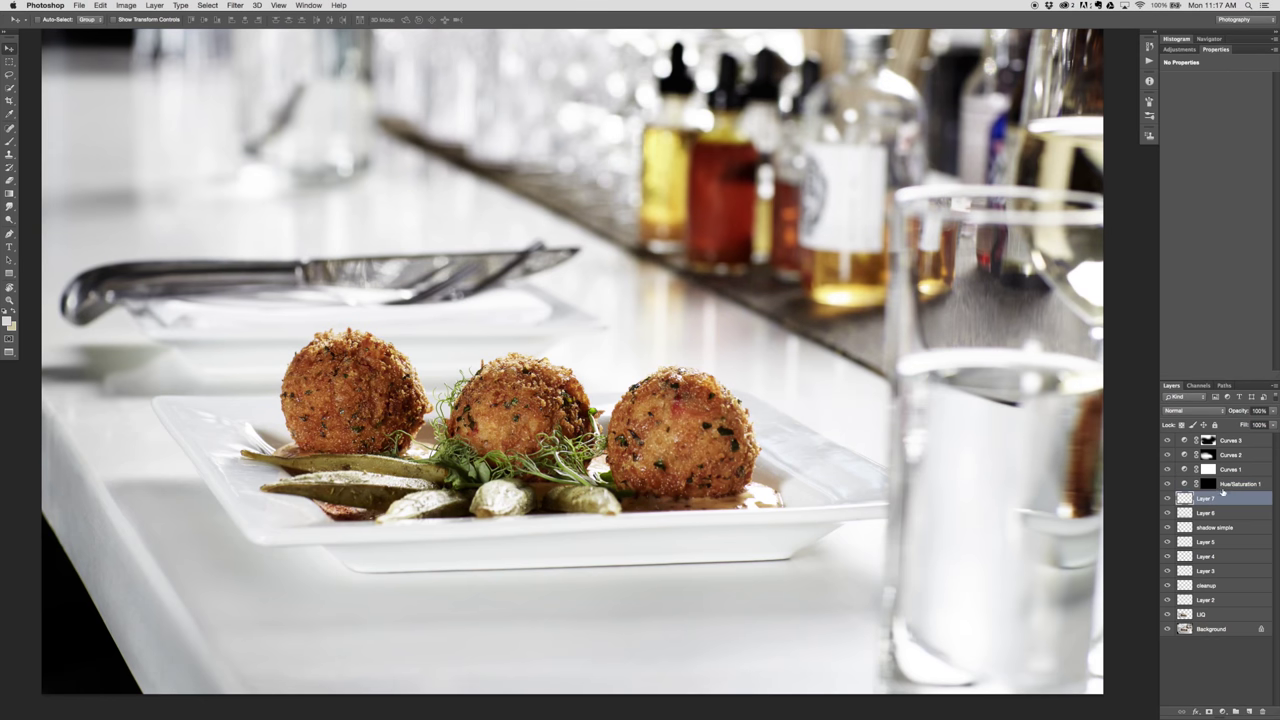
- Paint white on the Hue/Saturation mask over the okra pods in front of the risotto balls at 40% opacity
{"action": "left_click", "coordinate": [1208, 485]}
{"action": "key", "text": "b"}
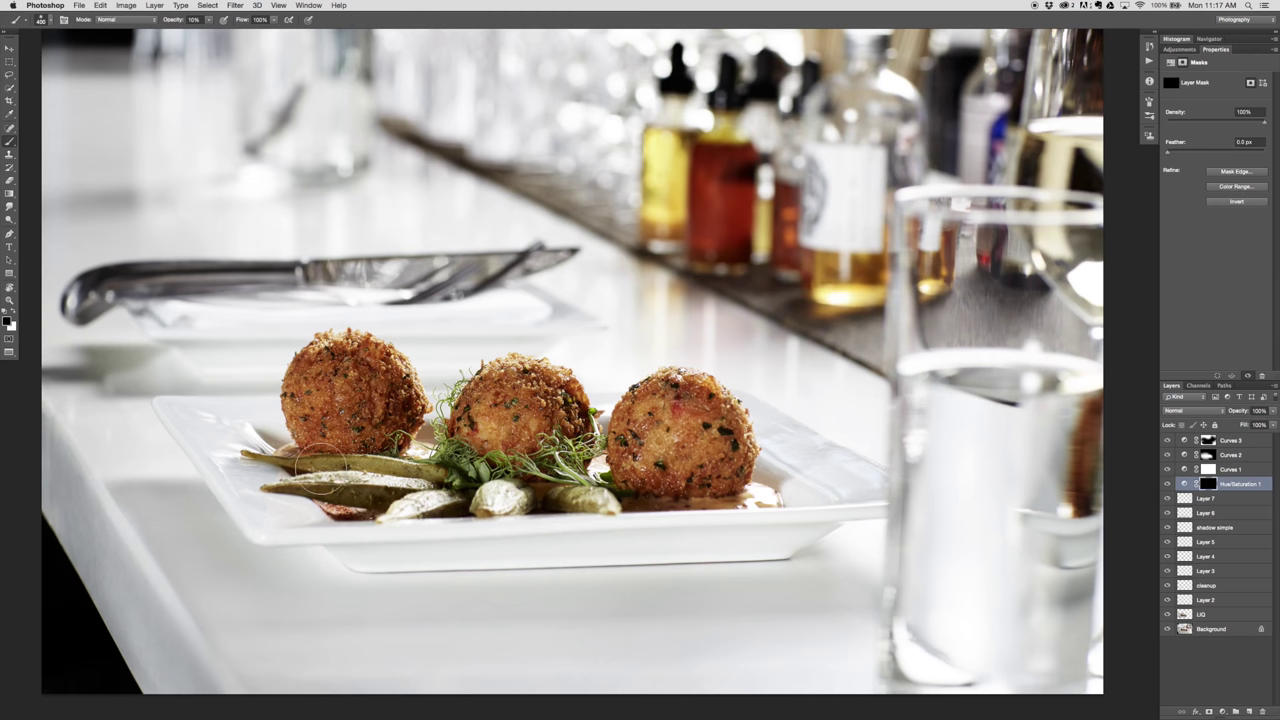
{"action": "key", "text": "x"}
{"action": "key", "text": "super+equal"}
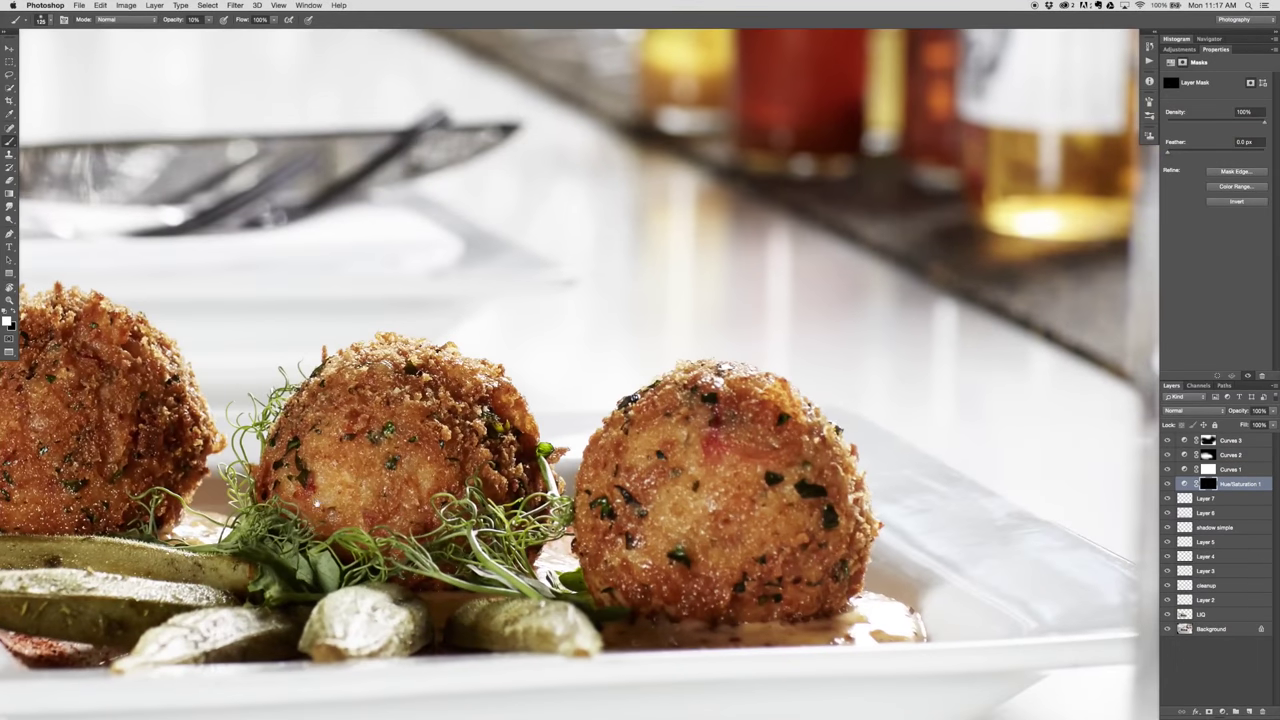
{"action": "key", "text": "super+minus"}
{"action": "key", "text": "4"}
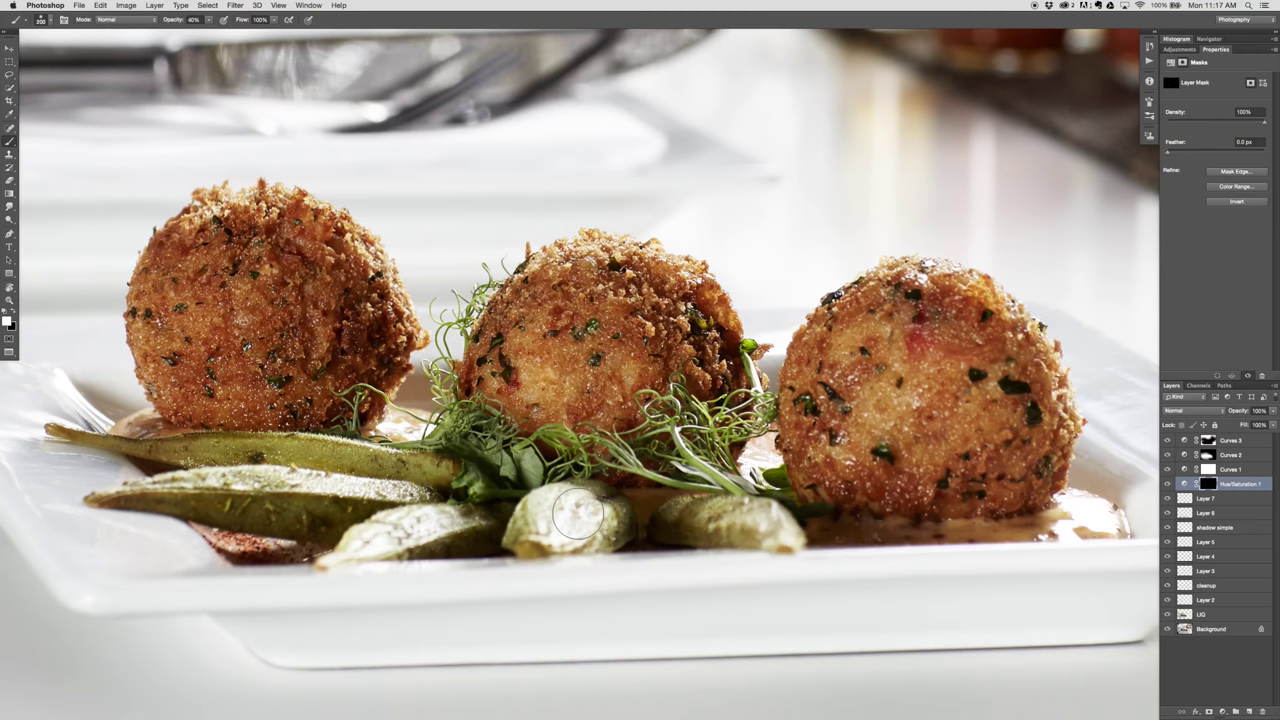
{"action": "key", "text": "["}
{"action": "mouse_move", "coordinate": [567, 527]}
{"action": "left_mouse_down"}
{"action": "mouse_move", "coordinate": [546, 542]}
{"action": "mouse_move", "coordinate": [597, 523]}
{"action": "left_mouse_up"}
{"action": "mouse_move", "coordinate": [700, 527]}
{"action": "left_mouse_down"}
{"action": "mouse_move", "coordinate": [673, 522]}
{"action": "mouse_move", "coordinate": [741, 532]}
{"action": "left_mouse_up"}
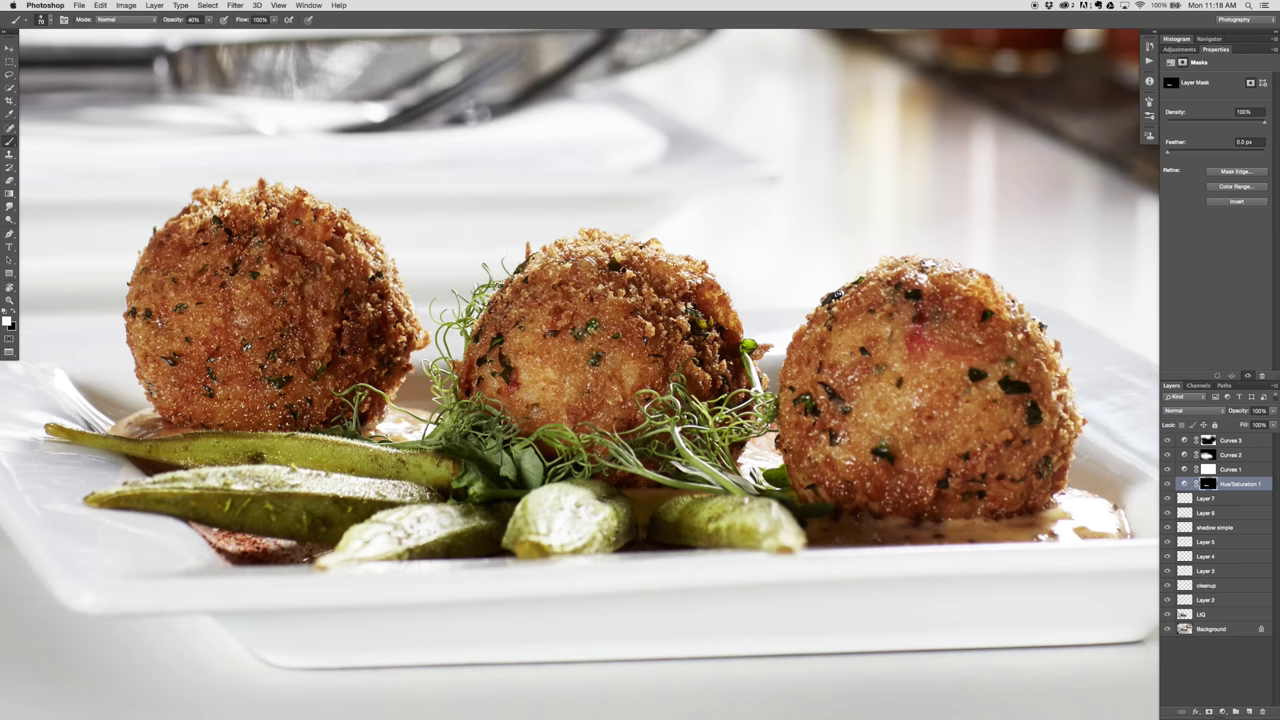
- Compare the okra's color with and without the Hue/Saturation layer, close up and in the whole image
{"action": "left_click", "coordinate": [1167, 484]}
{"action": "left_click", "coordinate": [1167, 484]}
{"action": "key", "text": "super+0"}
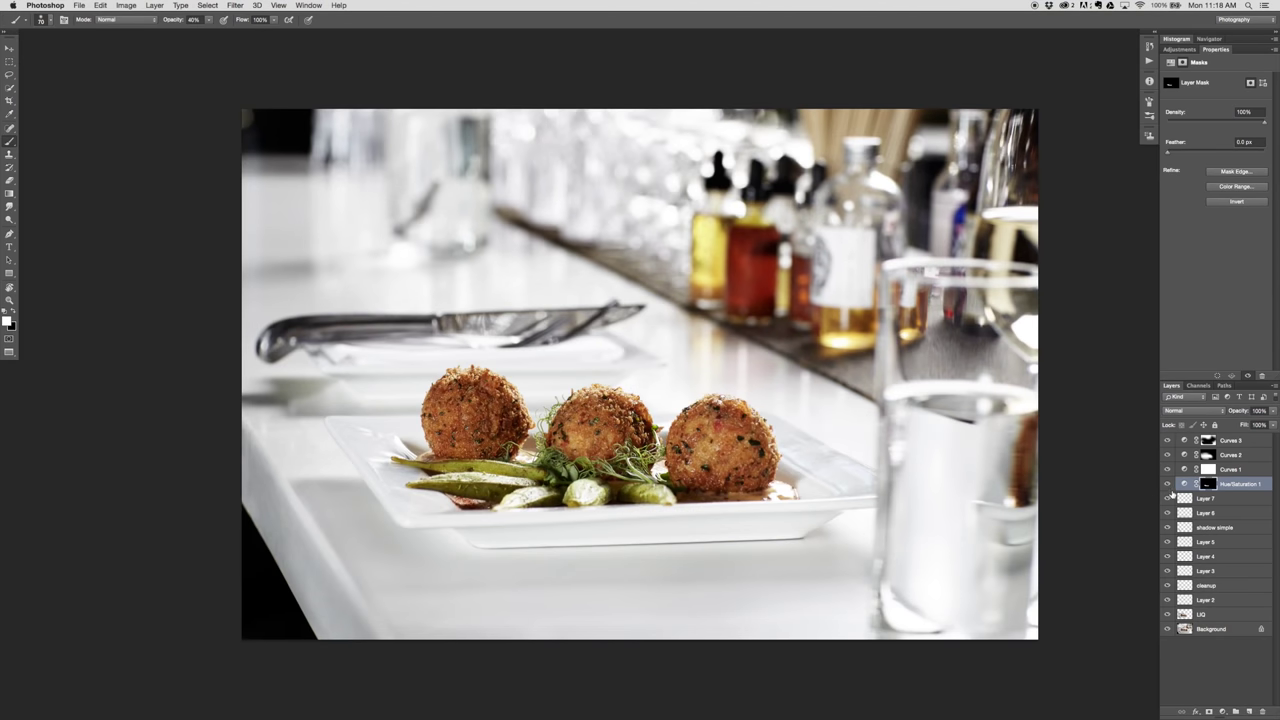
{"action": "left_click", "coordinate": [1167, 484]}
{"action": "left_click", "coordinate": [1167, 484]}
{"action": "left_click", "coordinate": [1167, 484]}
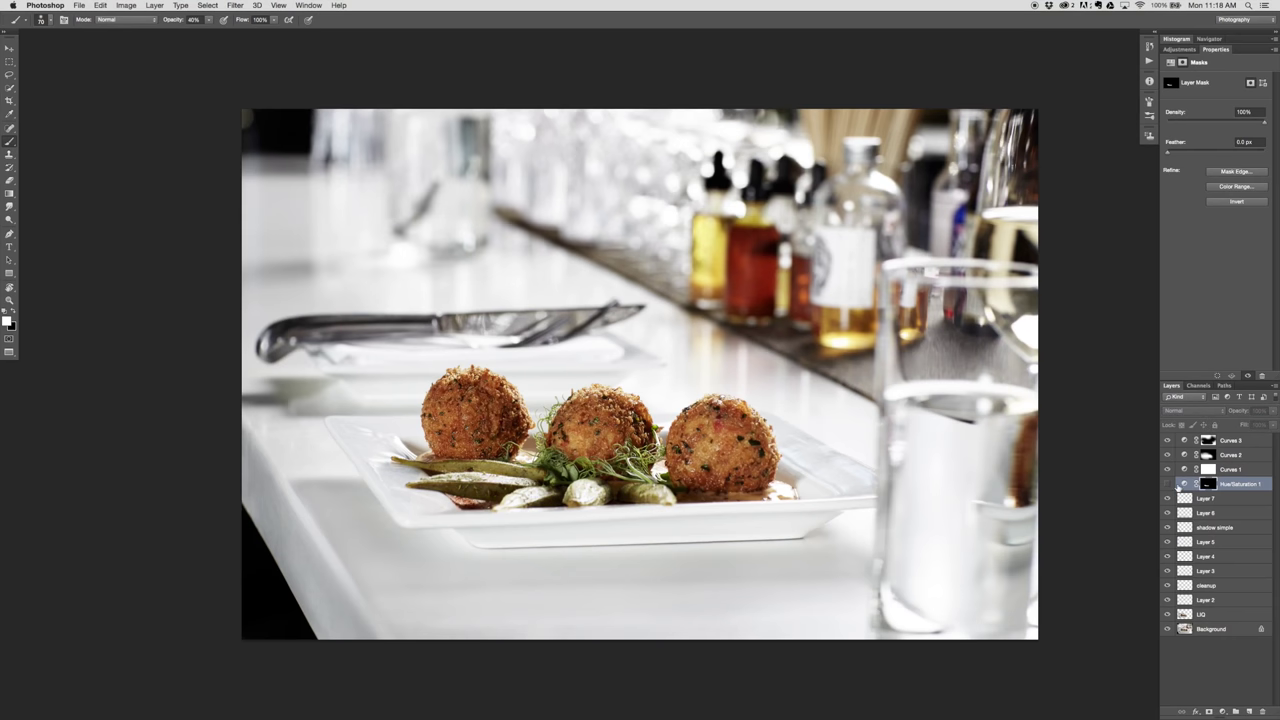
{"action": "left_click", "coordinate": [1167, 484]}
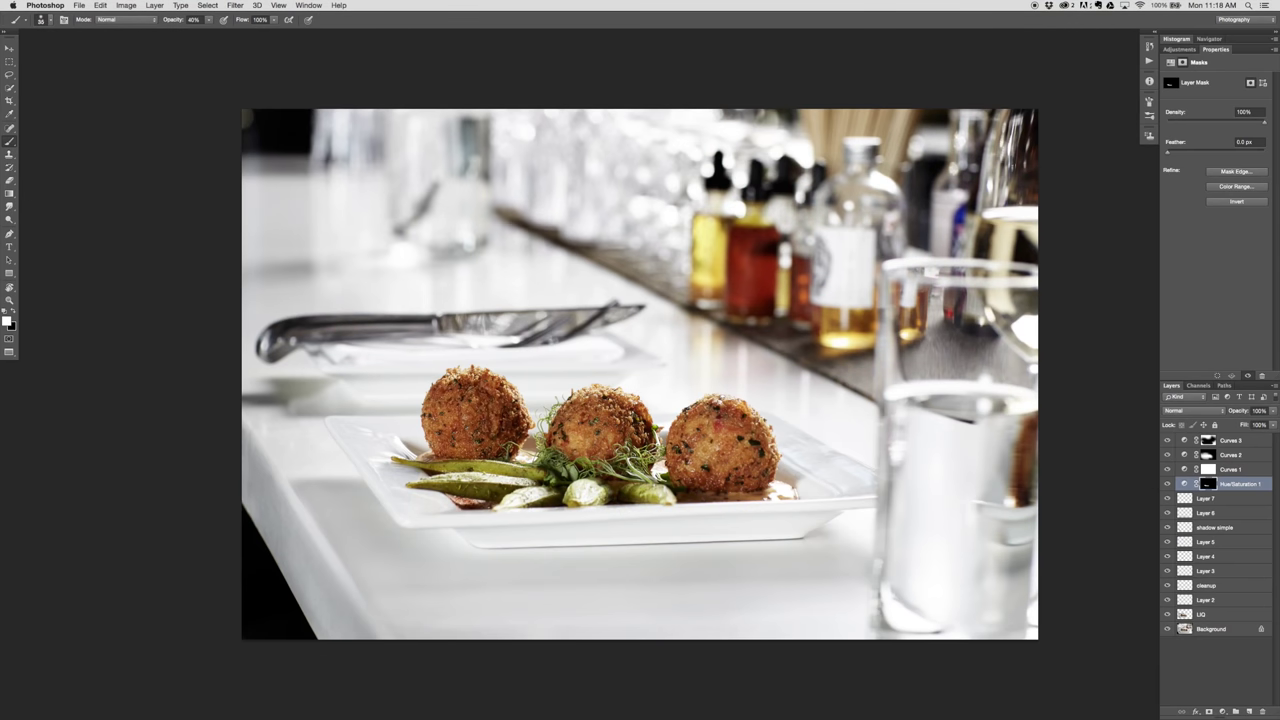
- Add a Curves adjustment layer above Curves 3 and shape a strongly darkening, contrasty curve with an upper point at input 233, output 213
{"action": "key", "text": "v"}
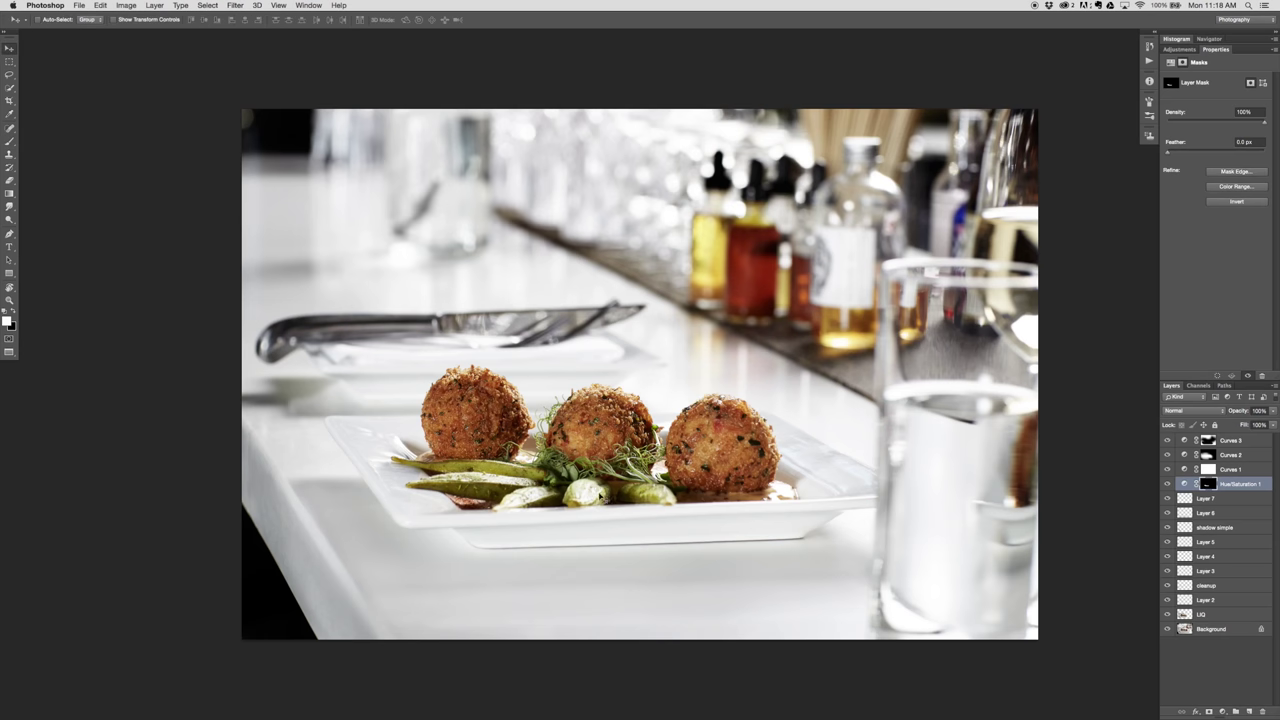
{"action": "left_click", "coordinate": [1243, 441]}
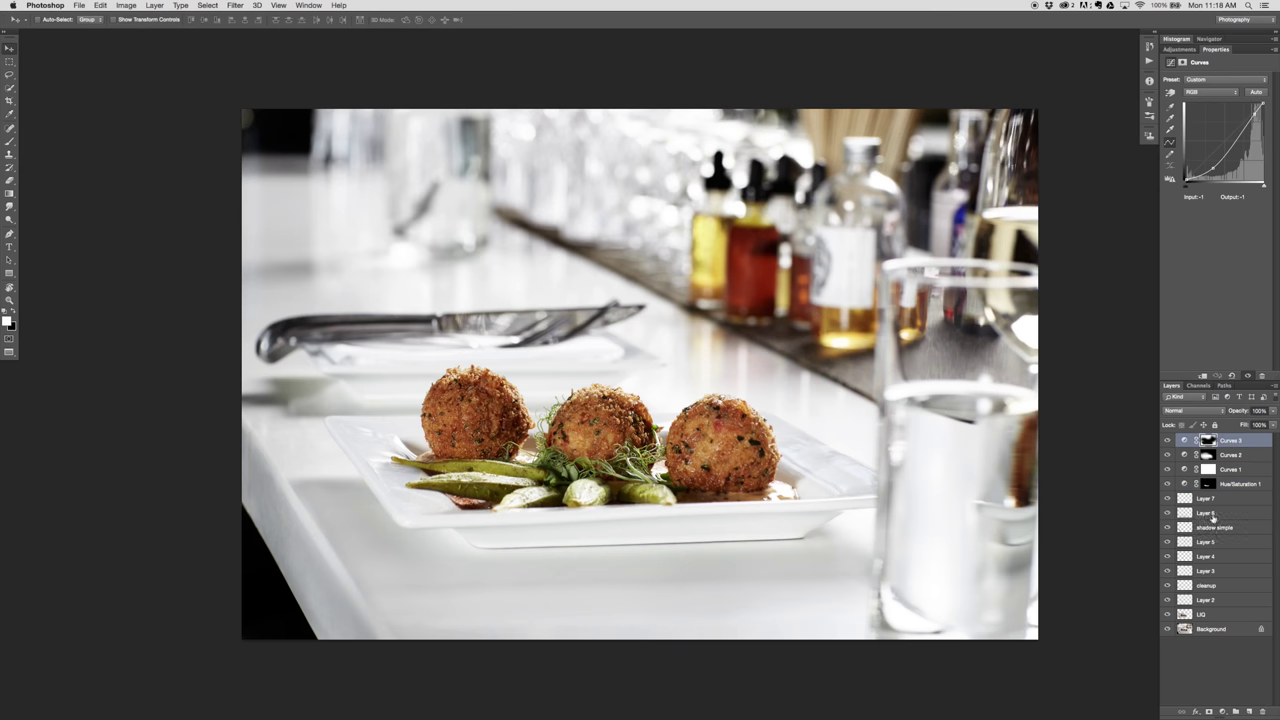
{"action": "left_click", "coordinate": [1221, 712]}
{"action": "left_click", "coordinate": [1225, 584]}
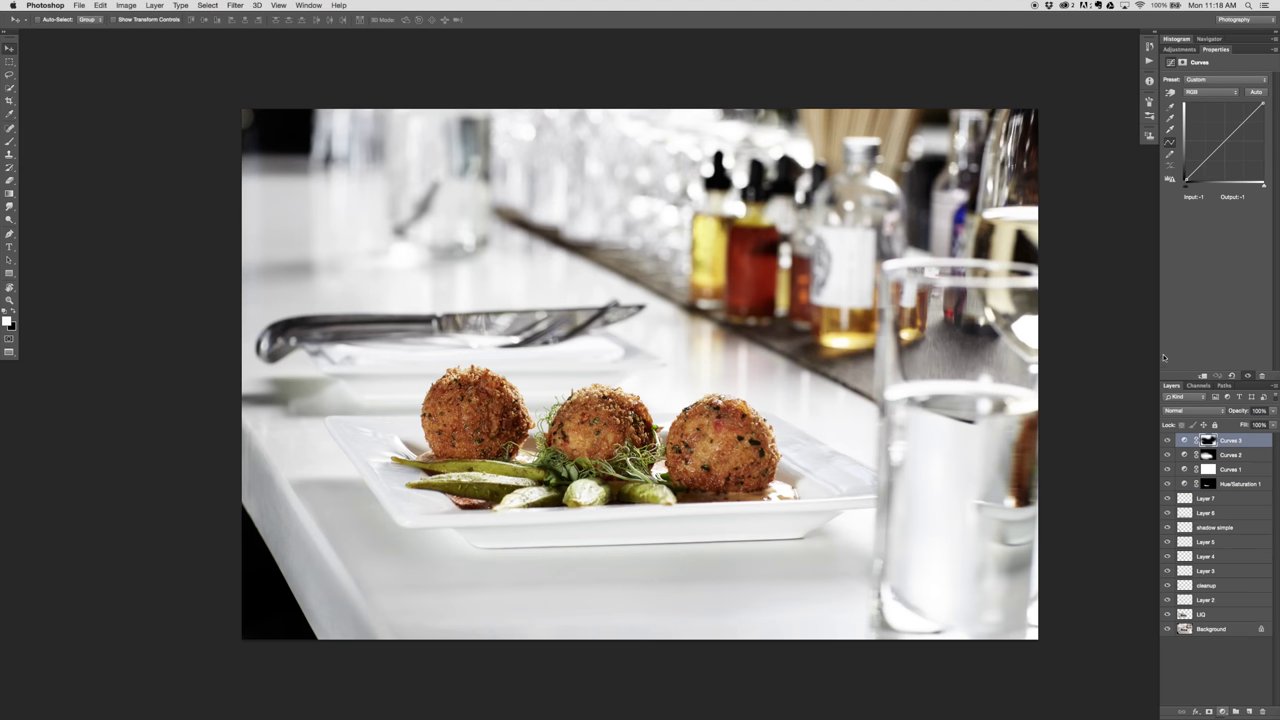
{"action": "mouse_move", "coordinate": [1253, 112]}
{"action": "left_mouse_down"}
{"action": "mouse_move", "coordinate": [1244, 147]}
{"action": "mouse_move", "coordinate": [1256, 114]}
{"action": "left_mouse_up"}
{"action": "left_click", "coordinate": [1255, 117]}
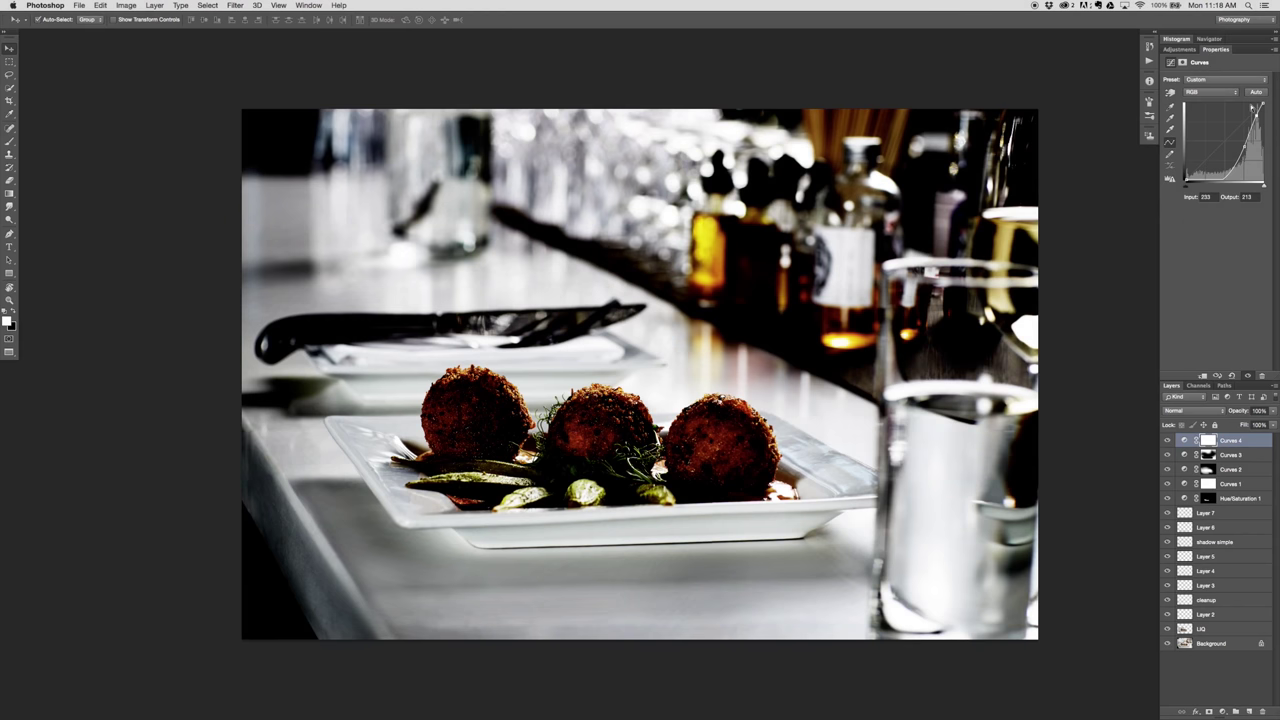
- Invert the new Curves layer's mask to black and paint white toward the image's edges with an 1800 px brush at low opacity
{"action": "key", "text": "super+i"}
{"action": "key", "text": "b"}
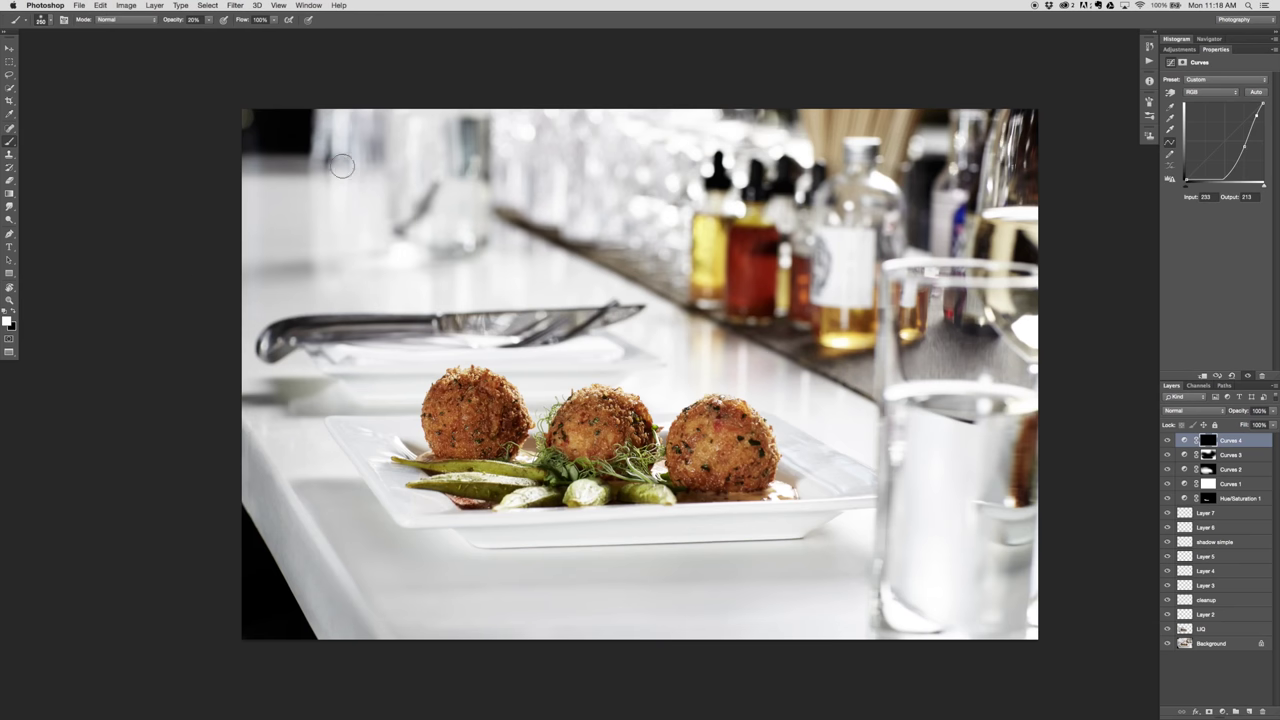
{"action": "key", "text": "bracketright"}
{"action": "key", "text": "bracketright"}
{"action": "key", "text": "bracketright"}
{"action": "key", "text": "bracketright"}
{"action": "key", "text": "bracketright"}
{"action": "key", "text": "bracketright"}
{"action": "key", "text": "bracketright"}
{"action": "key", "text": "bracketright"}
{"action": "key", "text": "bracketright"}
{"action": "key", "text": "super+minus"}
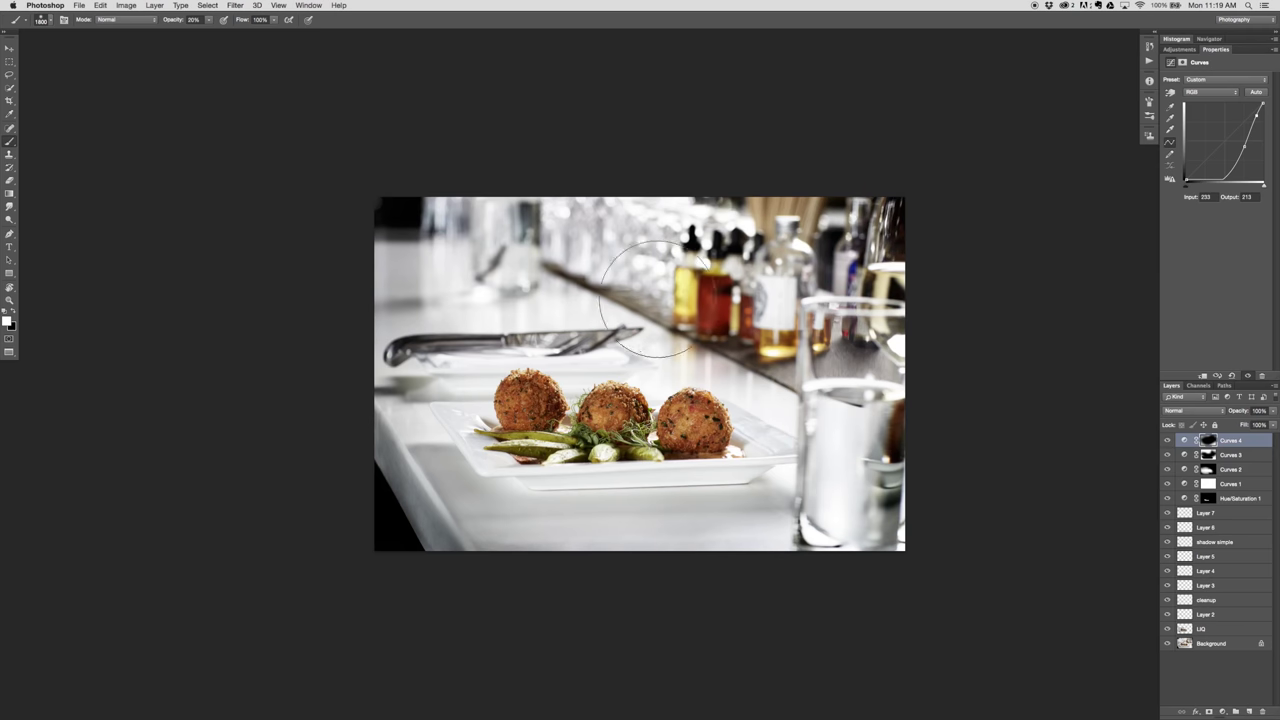
- Refine the Curves 4 mask around the bottles with white at 10% opacity and black at 50% opacity
{"action": "key", "text": "1"}
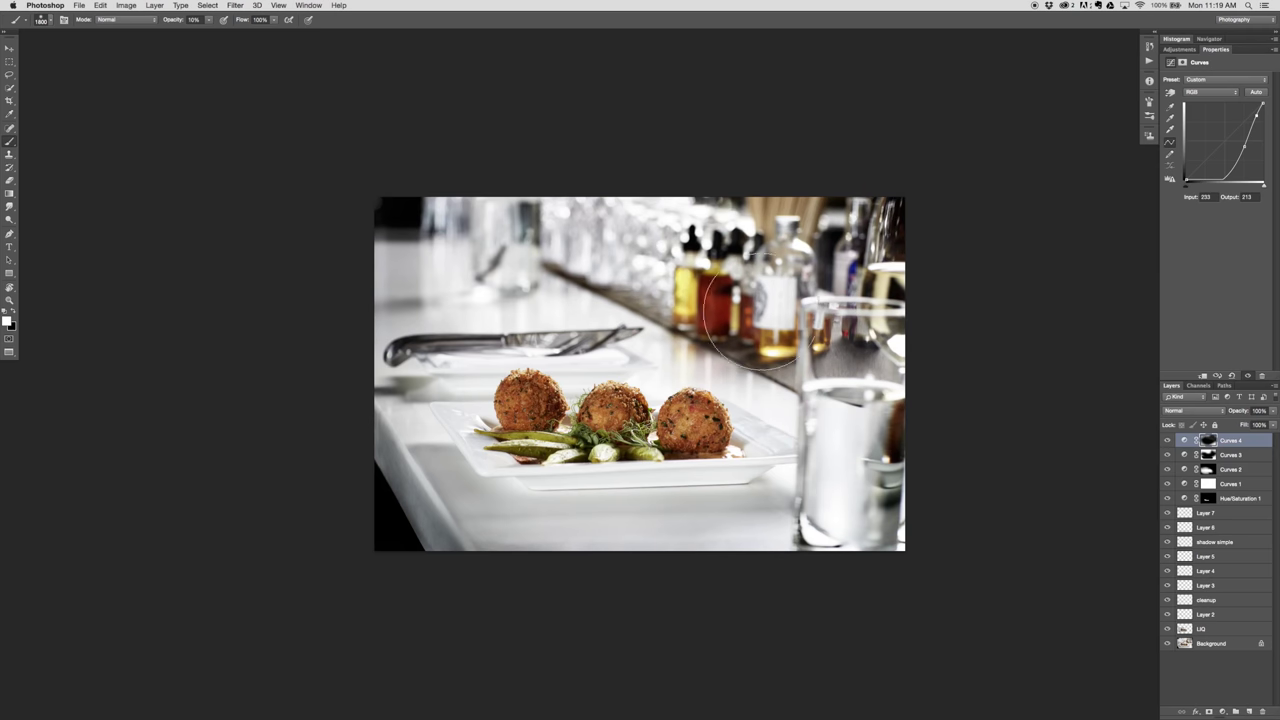
{"action": "key", "text": "x"}
{"action": "key", "text": "5"}
{"action": "key", "text": "v"}
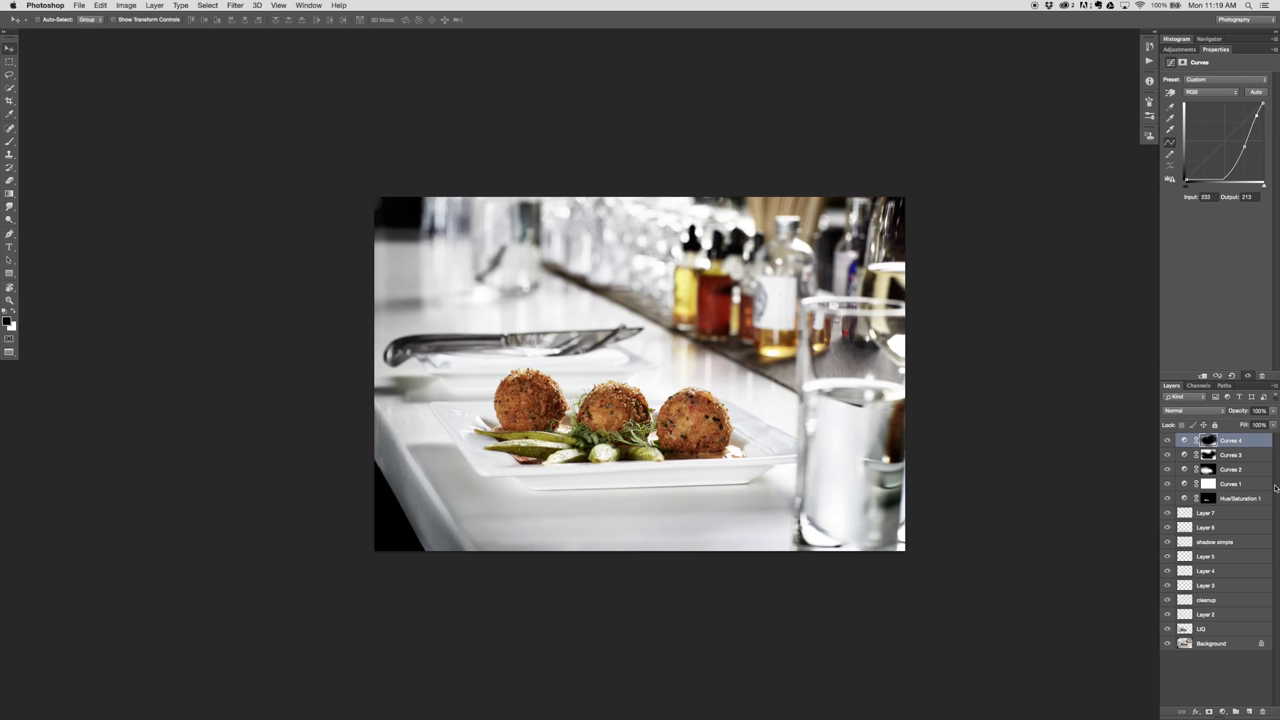
- Compare the image with and without Curves 2, and the full retouch against the original Background layer
{"action": "left_click", "coordinate": [1166, 469]}
{"action": "left_click", "coordinate": [1167, 470]}
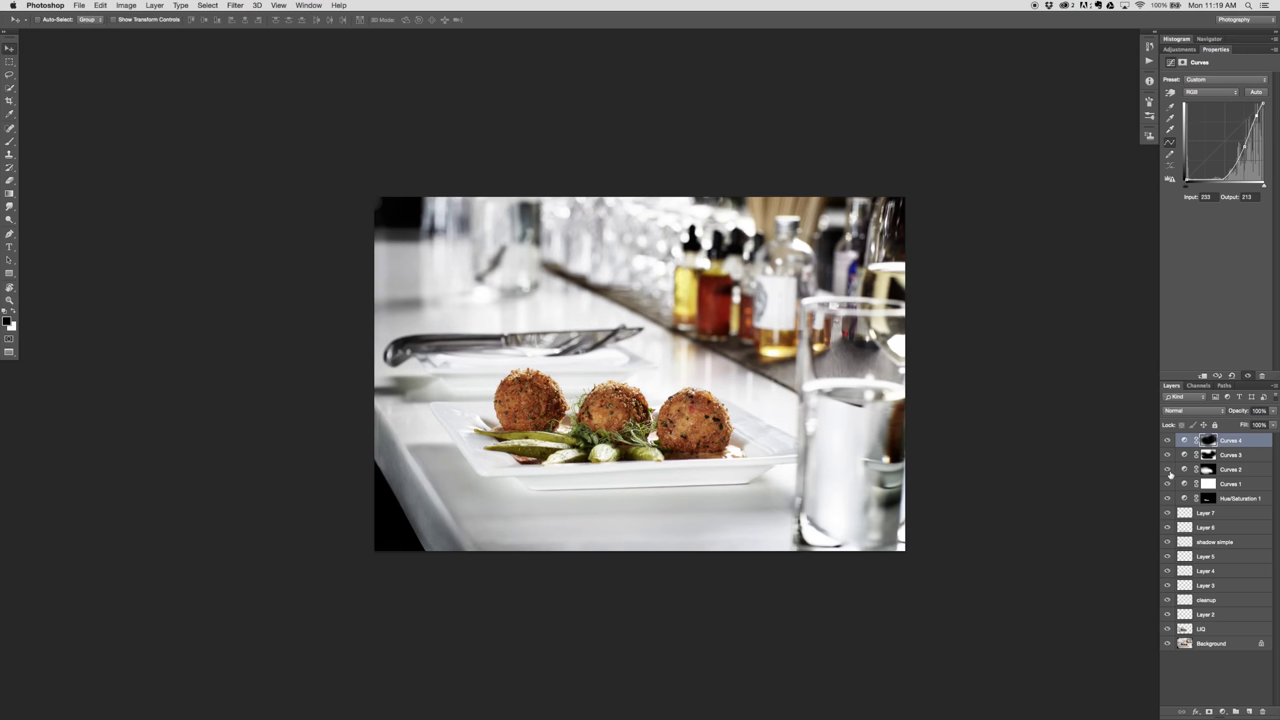
{"action": "left_click", "coordinate": [1168, 645], "text": "alt"}
{"action": "left_click", "coordinate": [1167, 645], "text": "alt"}
{"action": "left_click", "coordinate": [1165, 645], "text": "alt"}
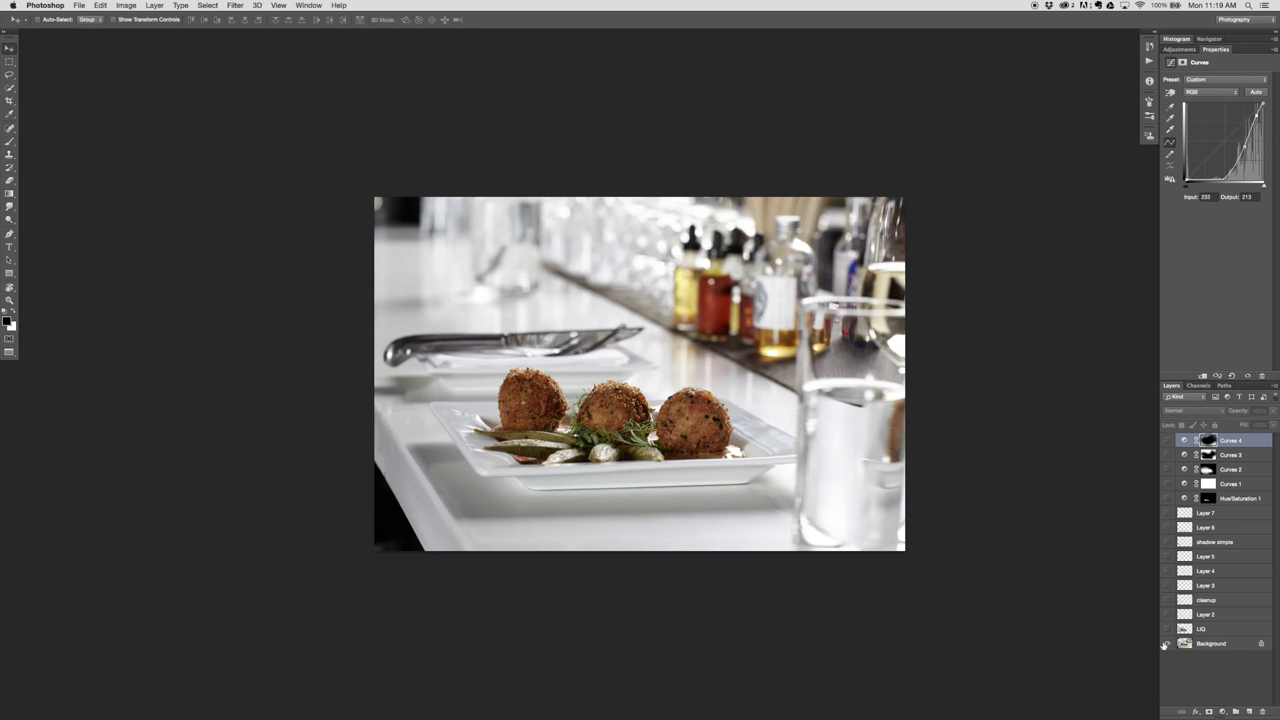
{"action": "left_click", "coordinate": [1165, 645], "text": "alt"}
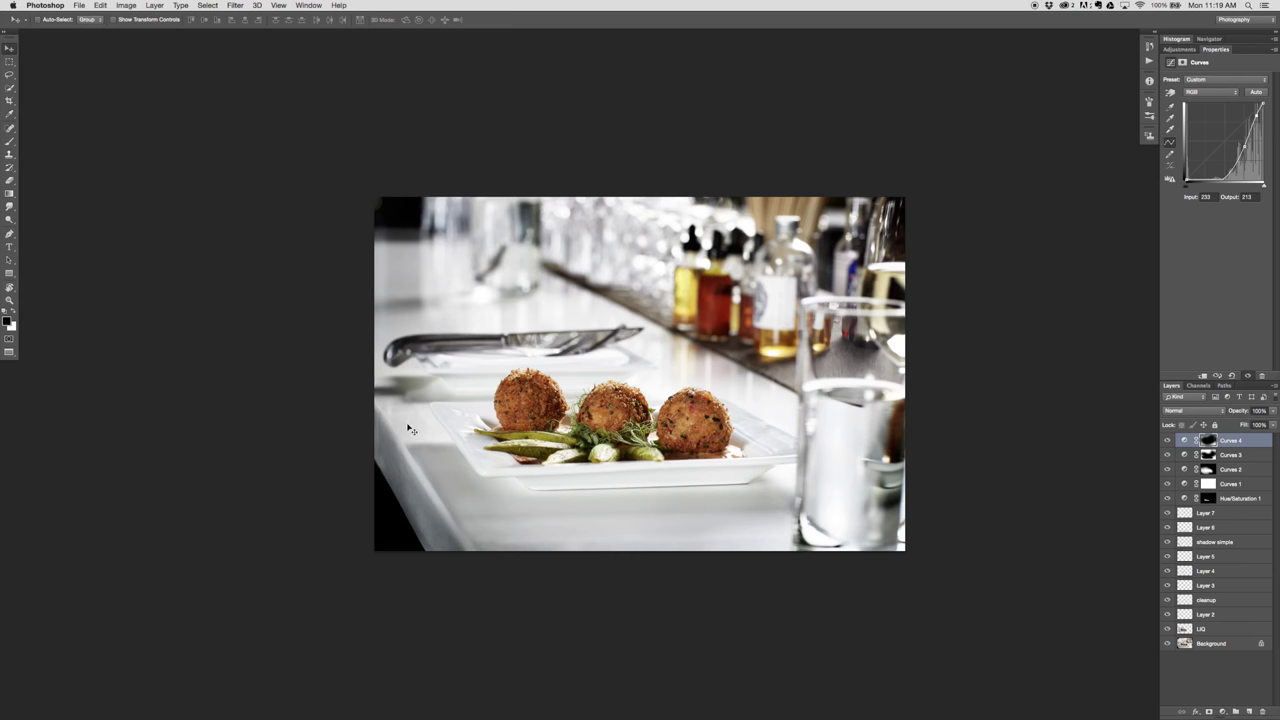
{"action": "left_click", "coordinate": [1167, 643], "text": "alt"}
{"action": "left_click", "coordinate": [1167, 643], "text": "alt"}
- Add an empty layer above Layer 7 and clone out distracting marks along the foreground water glass's base and edges
{"action": "left_click", "coordinate": [1207, 513]}
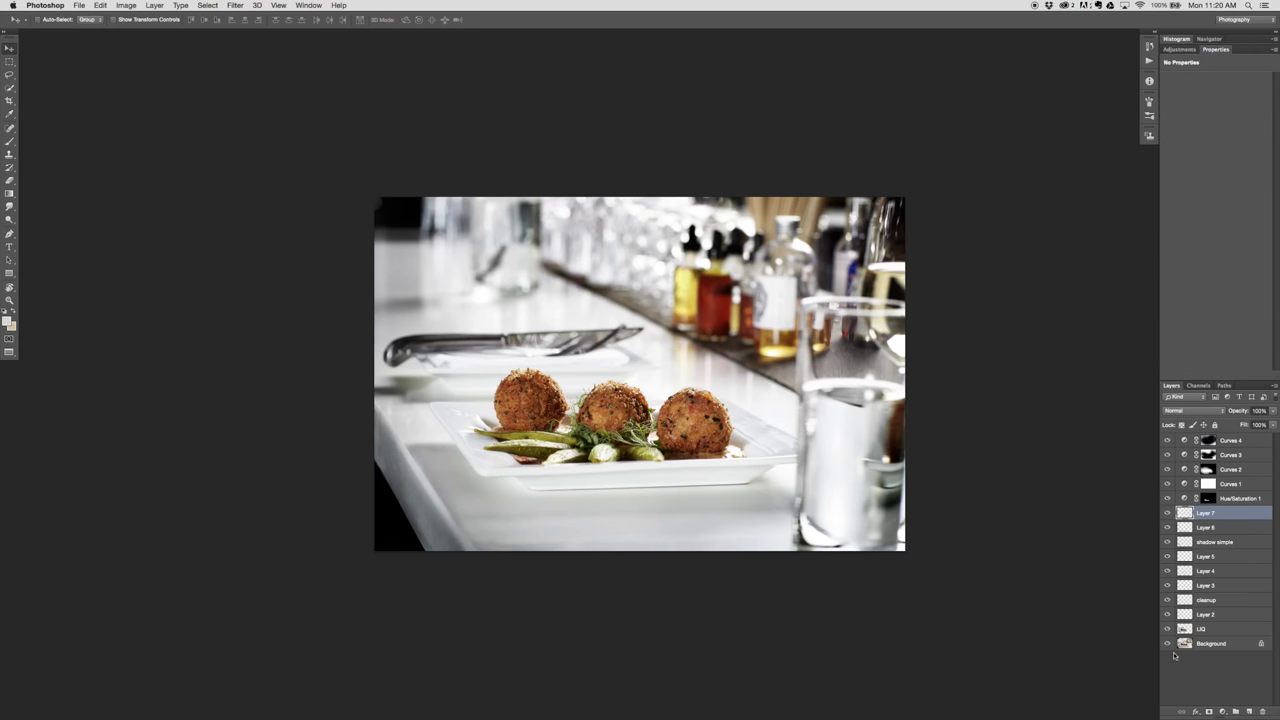
{"action": "left_click", "coordinate": [1250, 711]}
{"action": "key", "text": "s"}
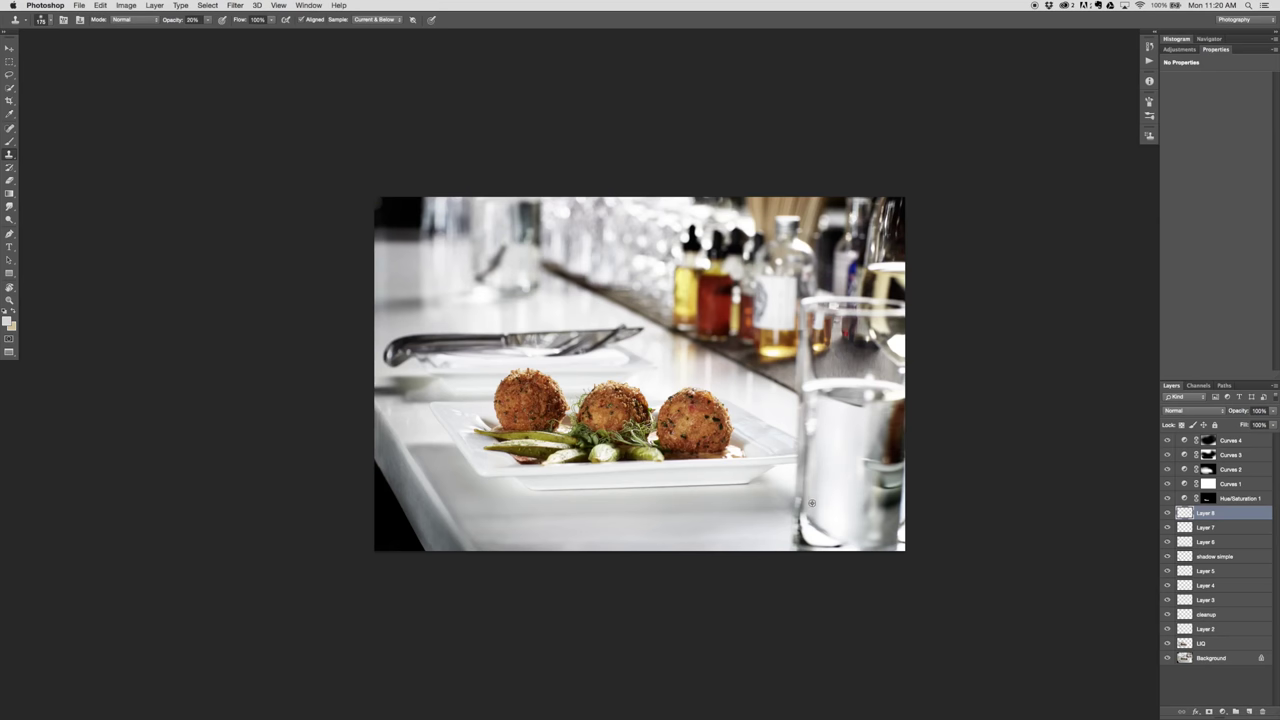
{"action": "mouse_move", "coordinate": [808, 540]}
{"action": "left_mouse_down"}
{"action": "mouse_move", "coordinate": [830, 535]}
{"action": "mouse_move", "coordinate": [844, 533]}
{"action": "mouse_move", "coordinate": [829, 505]}
{"action": "mouse_move", "coordinate": [844, 520]}
{"action": "mouse_move", "coordinate": [839, 544]}
{"action": "mouse_move", "coordinate": [807, 543]}
{"action": "left_mouse_up"}
{"action": "left_click_drag", "start_coordinate": [871, 460], "coordinate": [871, 480]}
{"action": "left_click_drag", "start_coordinate": [798, 521], "coordinate": [804, 533]}
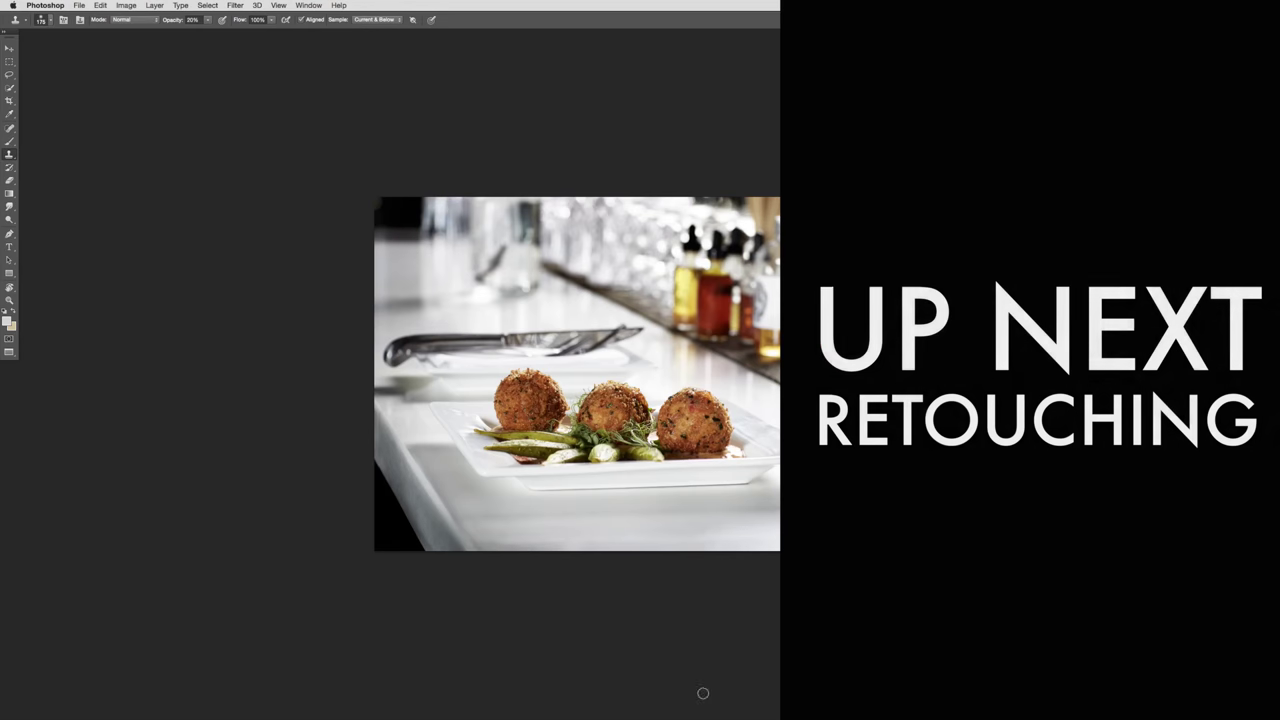
- Open the Save As dialog for the layered TIFF of the retouched photo
{"action": "key", "text": "v"}
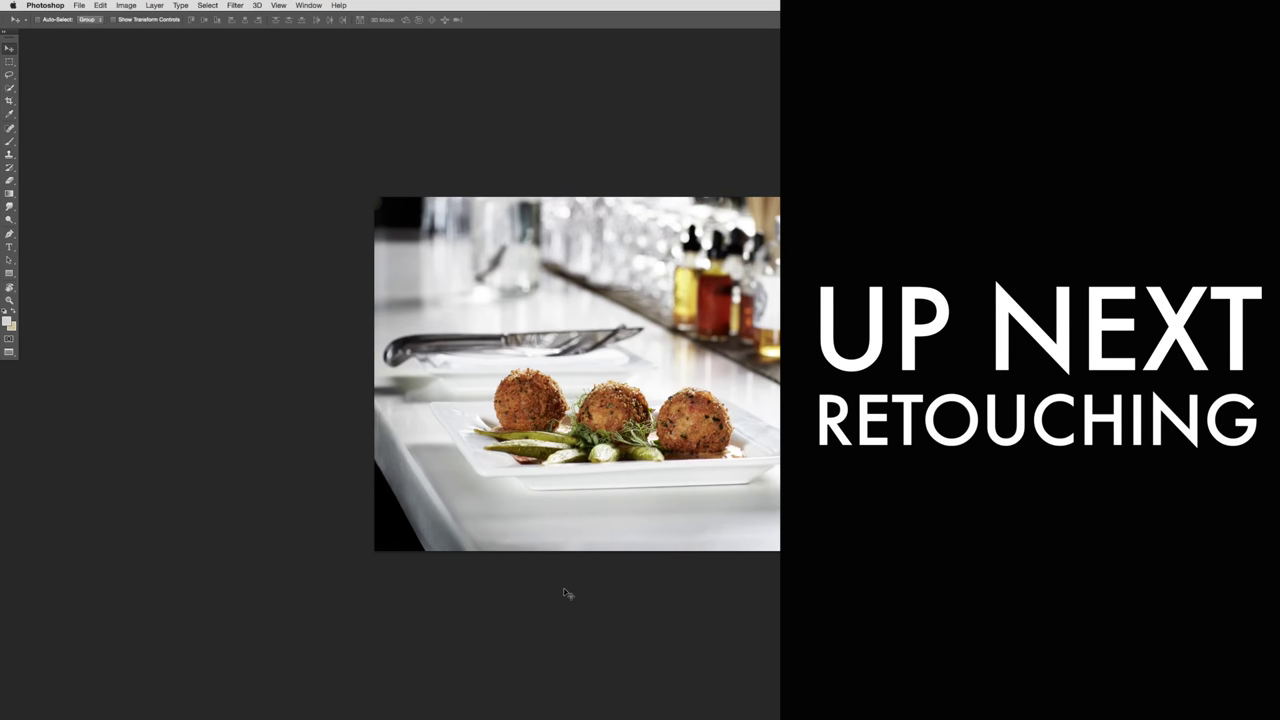
{"action": "key", "text": "super+shift+s"}
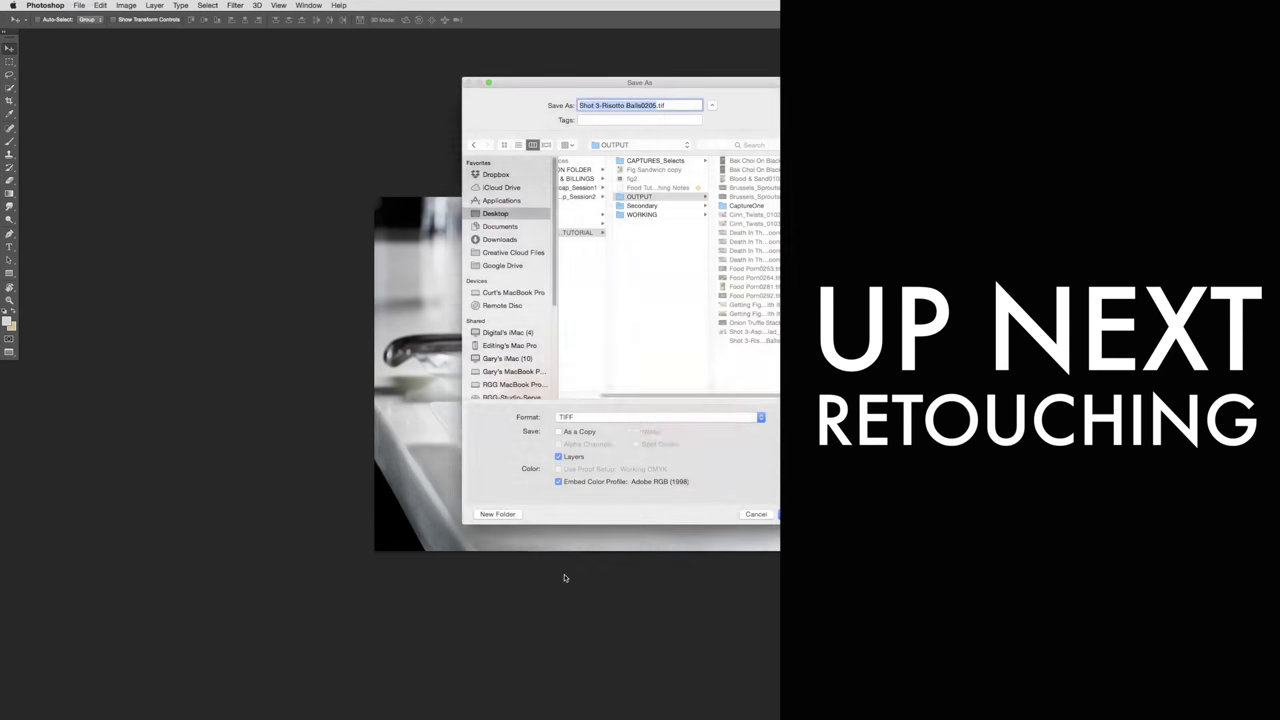